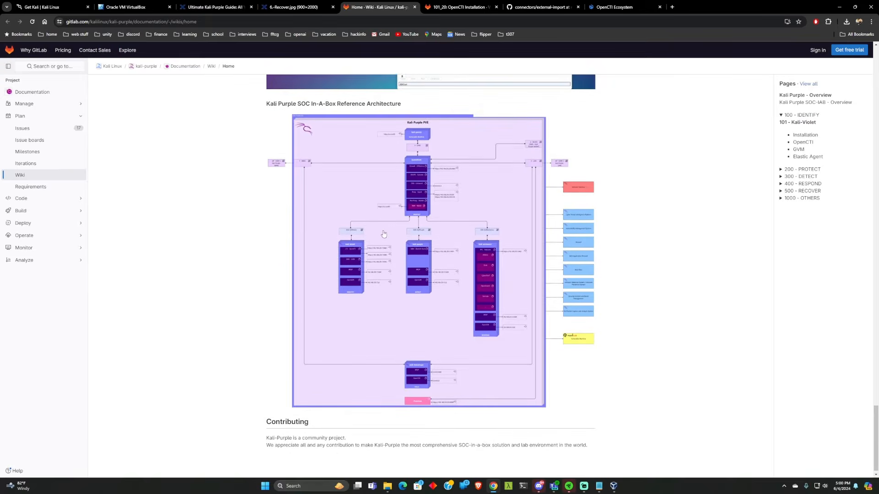
Open the Kali Purple SOC In-A-Box reference architecture diagram at full size and examine its machines and services.
click(382, 230)
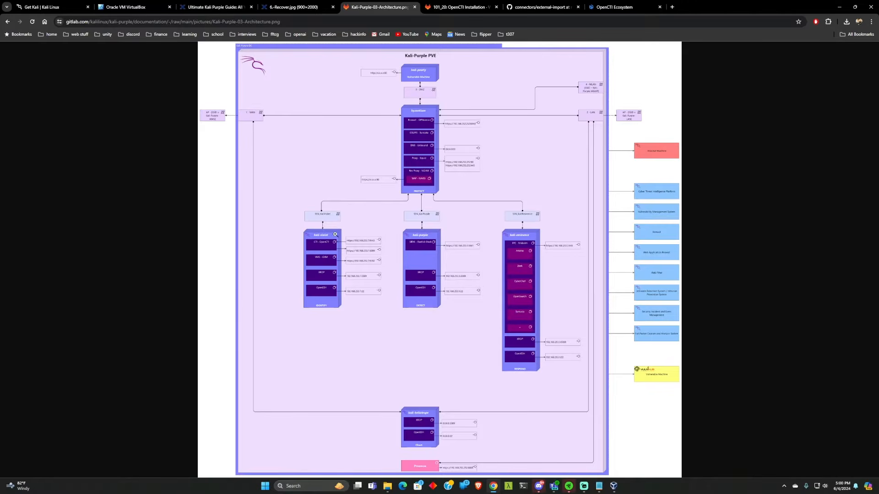
scroll(436, 136, up, 3)
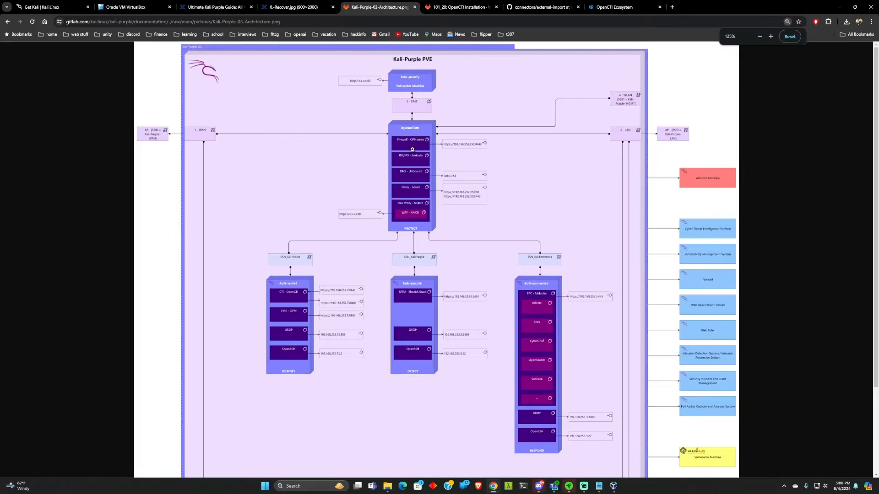
scroll(399, 179, down, 1)
scroll(399, 179, down, 1)
scroll(399, 179, up, 2)
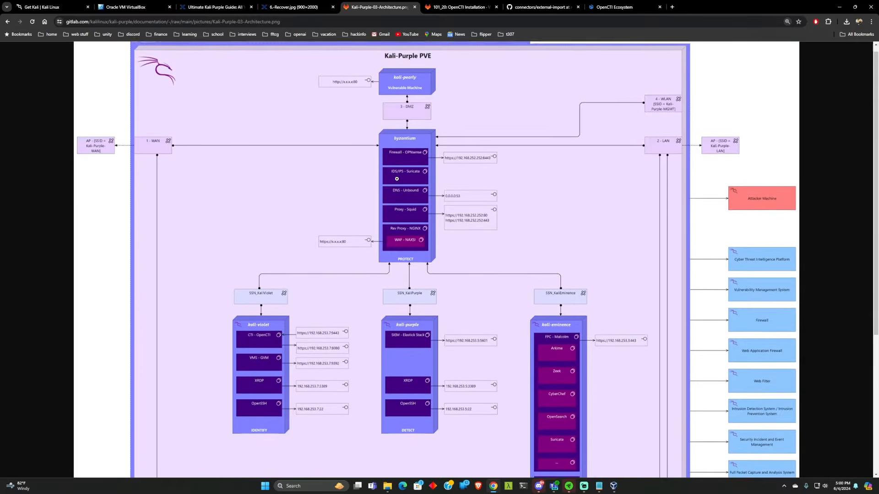
scroll(398, 179, down, 1)
scroll(216, 298, down, 1)
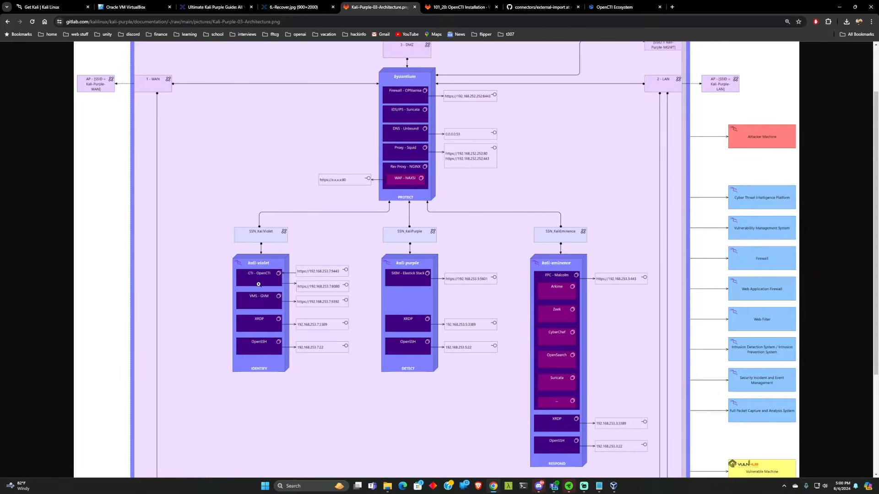
Open the OpenCTI installation wiki page and read through its firewall and dependency installation sections.
click(437, 7)
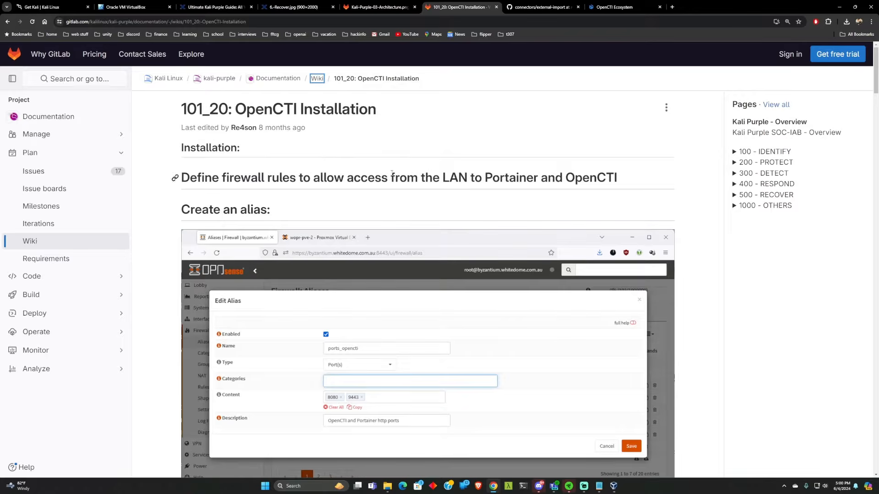
scroll(387, 183, down, 5)
scroll(390, 199, down, 10)
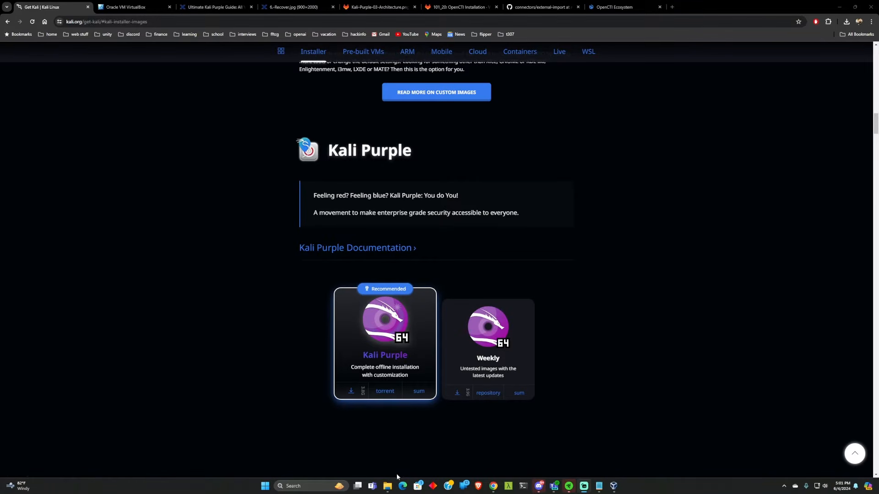
Switch to Oracle VM VirtualBox Manager and begin a new virtual machine named kali-purple-demo.
click(613, 486)
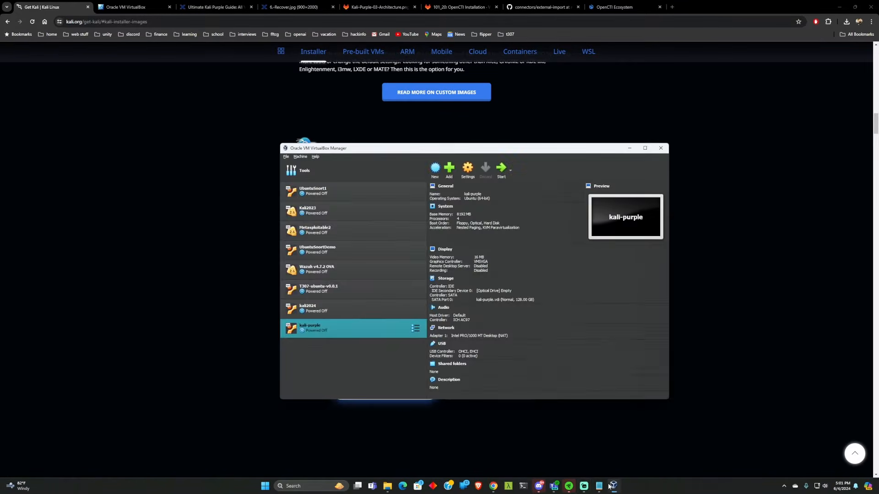
drag(474, 149, 393, 114)
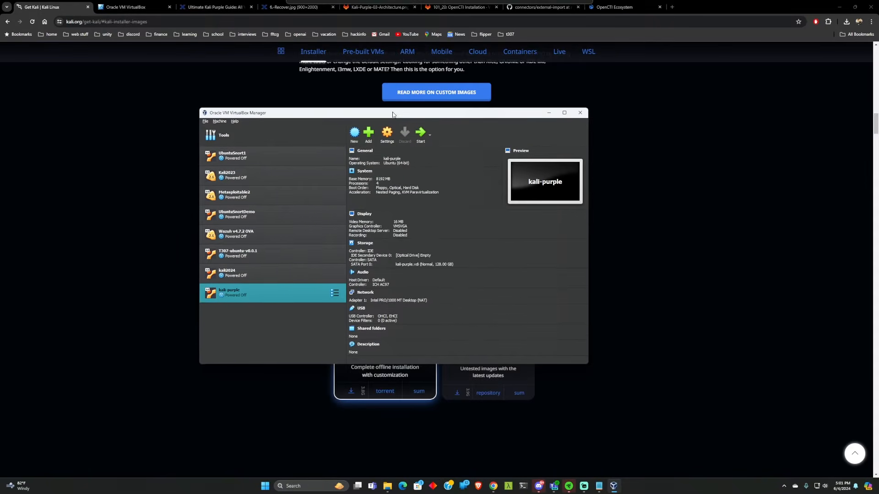
click(355, 135)
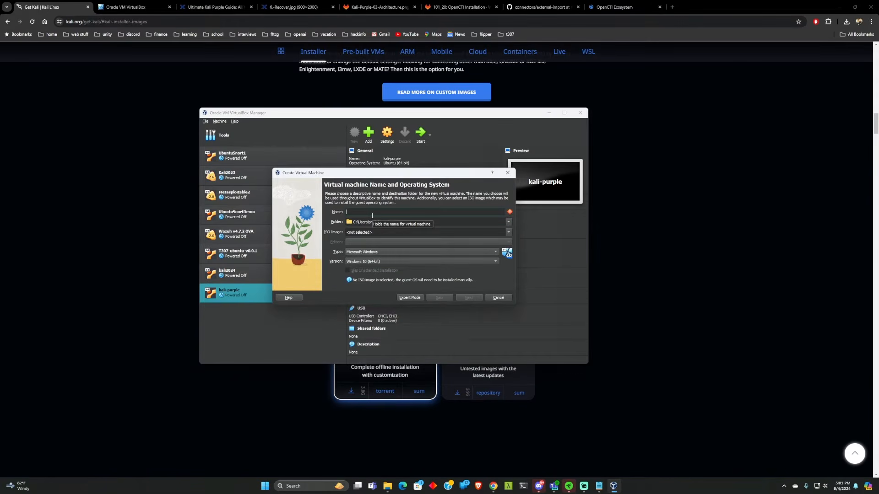
text(kali-purple-demo)
Choose kali-linux-2024.1-installer-purple-amd64.iso as the new machine's ISO image and continue to the hardware settings.
click(386, 233)
click(508, 232)
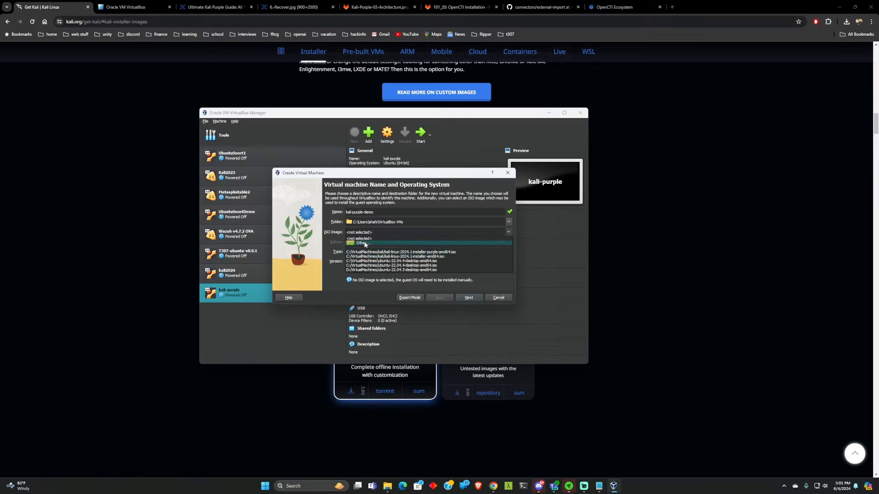
click(364, 243)
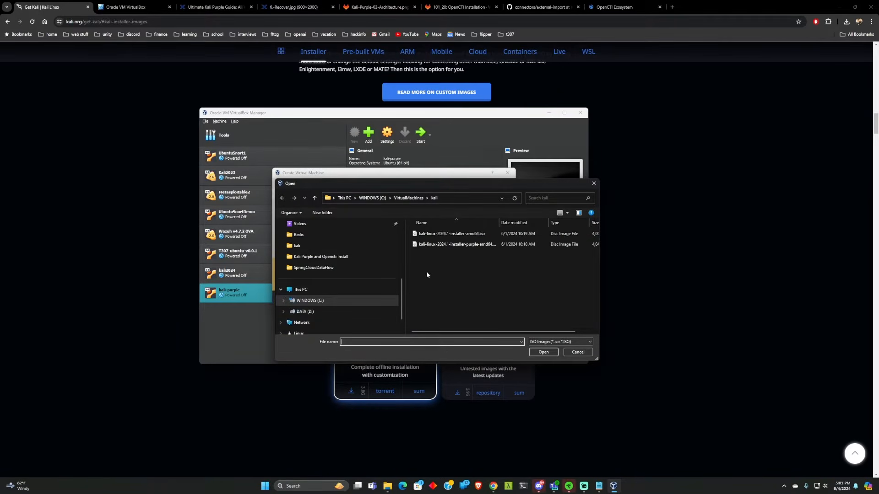
click(431, 246)
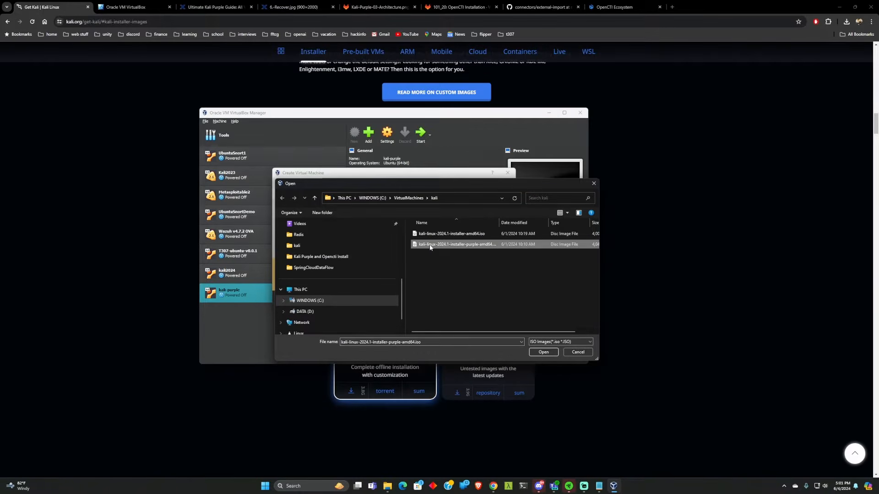
click(542, 353)
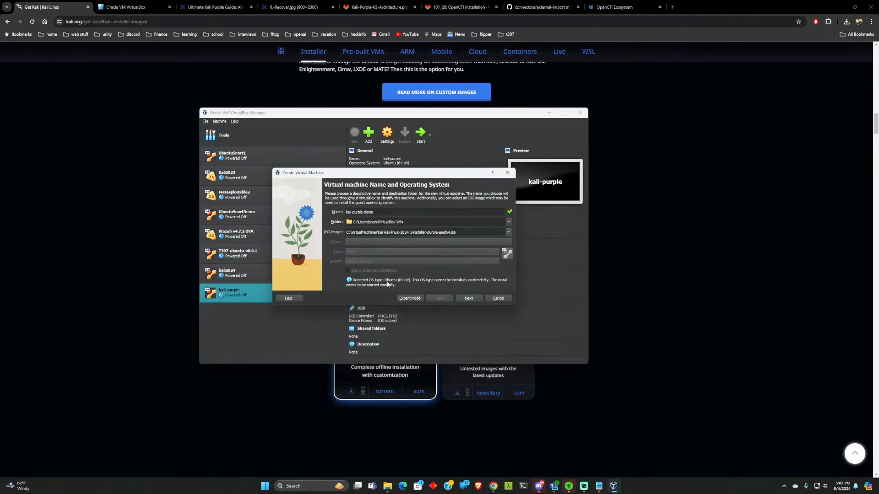
click(460, 299)
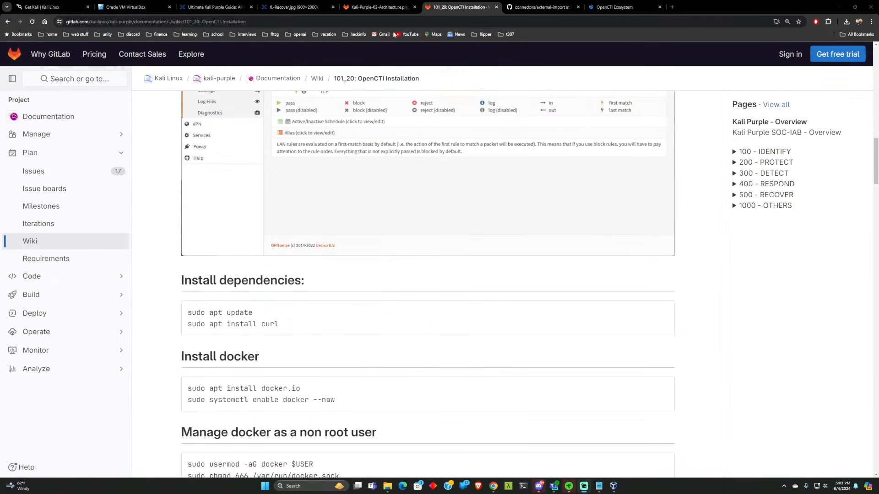
Review the OpenCTI page's firewall rules in the browser, and open the Kali-Violet Installation page under 100 - IDENTIFY.
scroll(458, 173, up, 15)
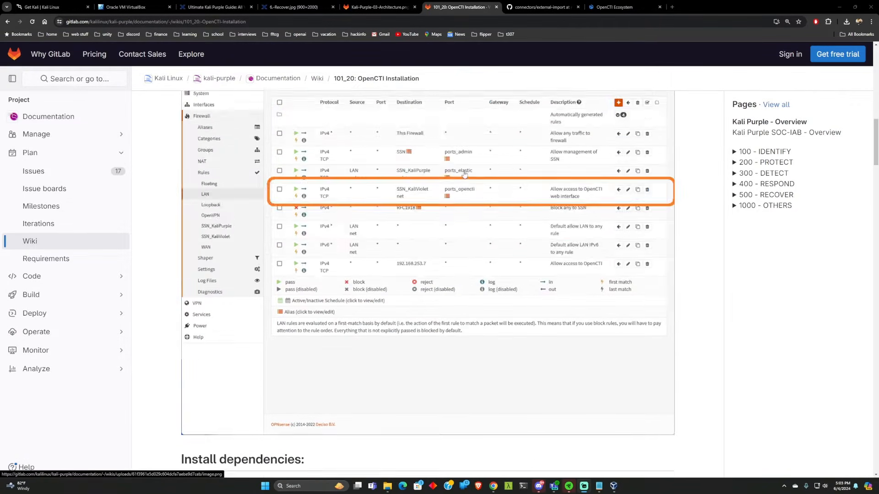
scroll(458, 173, up, 3)
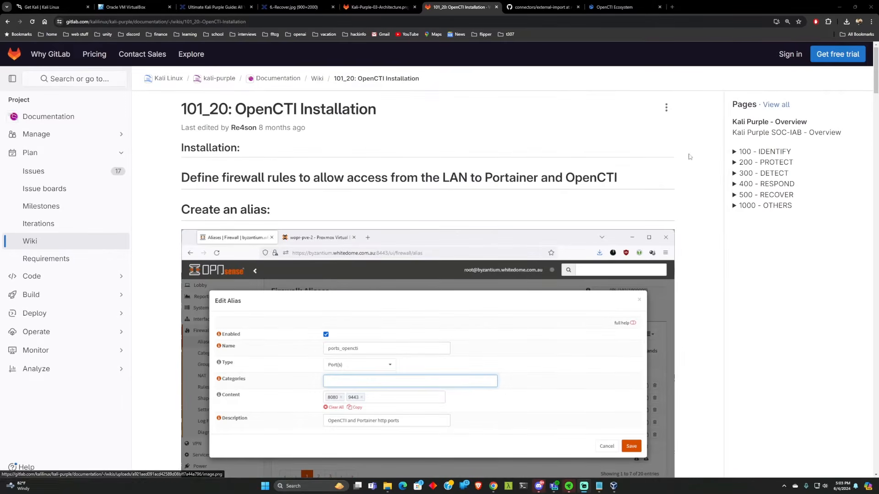
click(735, 153)
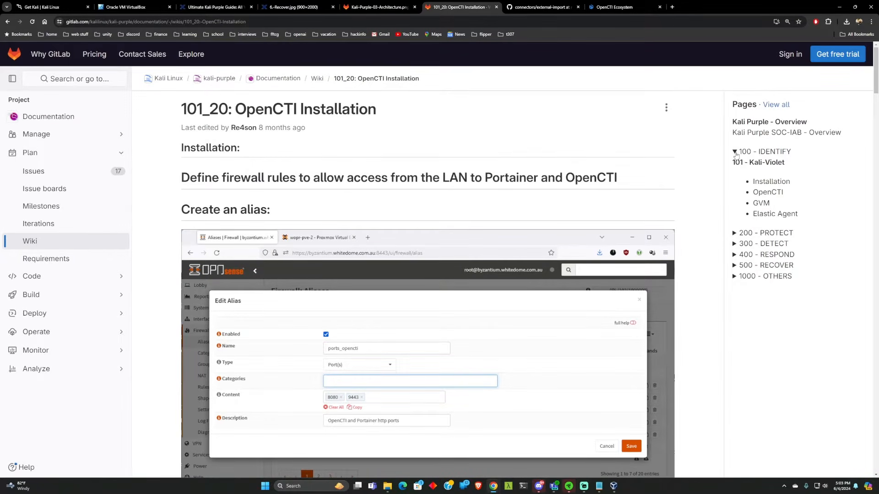
click(771, 182)
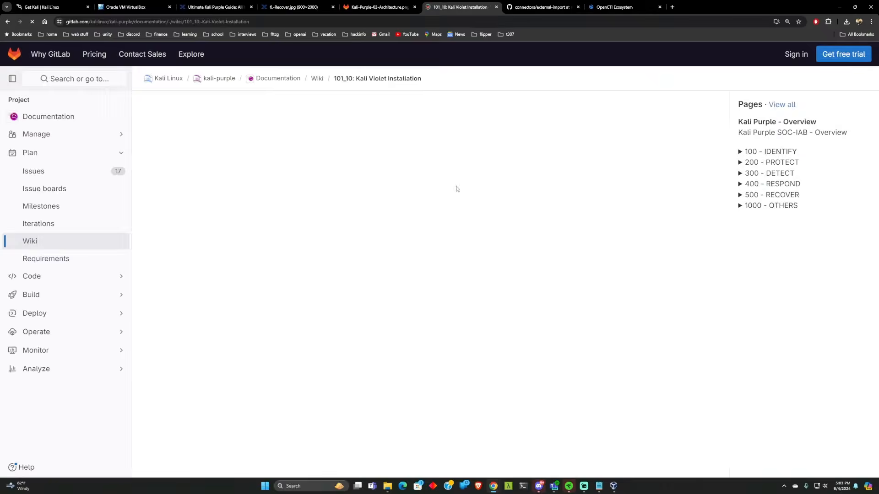
Return to VirtualBox, set the new machine's processors to 4 and continue to the virtual hard disk settings.
click(614, 487)
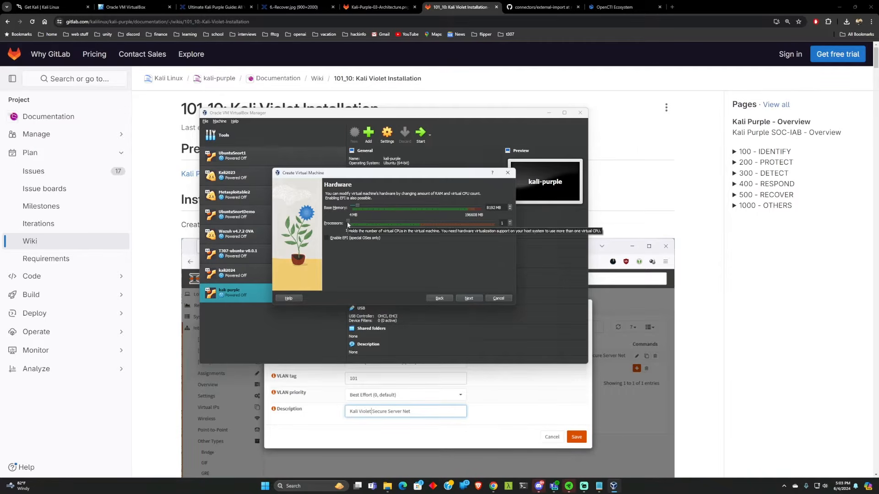
drag(348, 224, 357, 225)
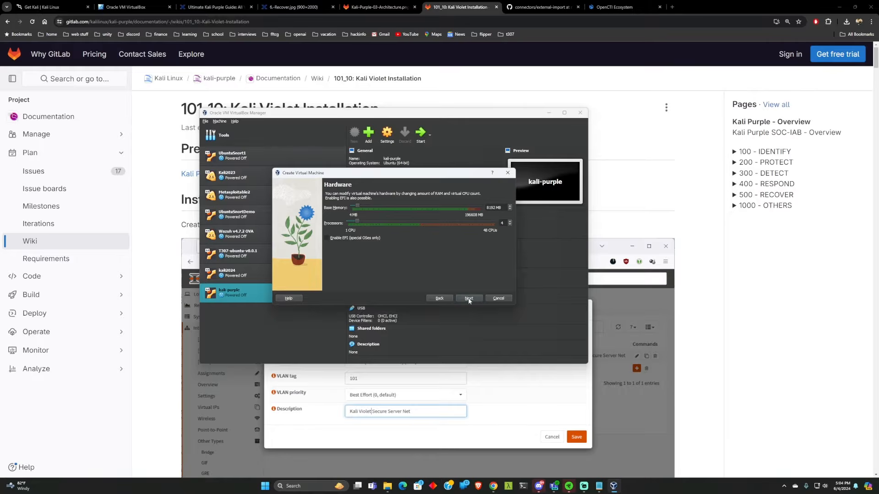
click(469, 299)
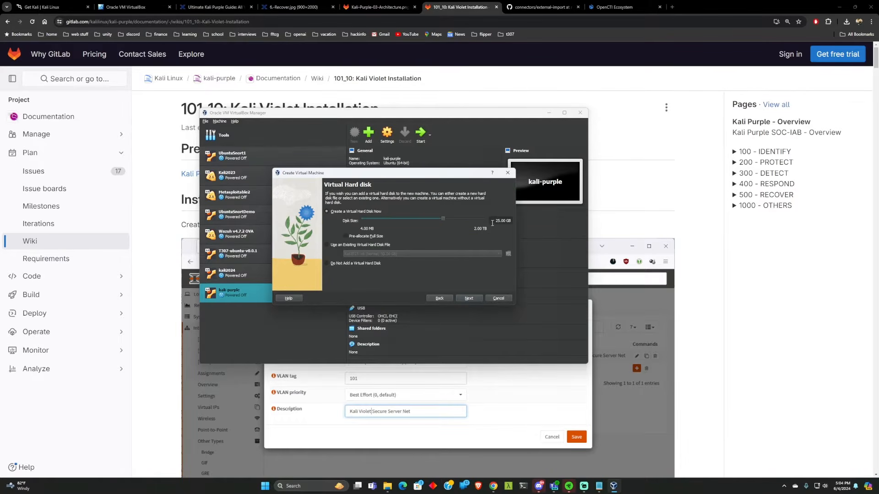
Set the virtual hard disk size to 128 GB and finish creating the kali-purple-demo machine.
drag(496, 222, 501, 223)
text(128)
click(464, 301)
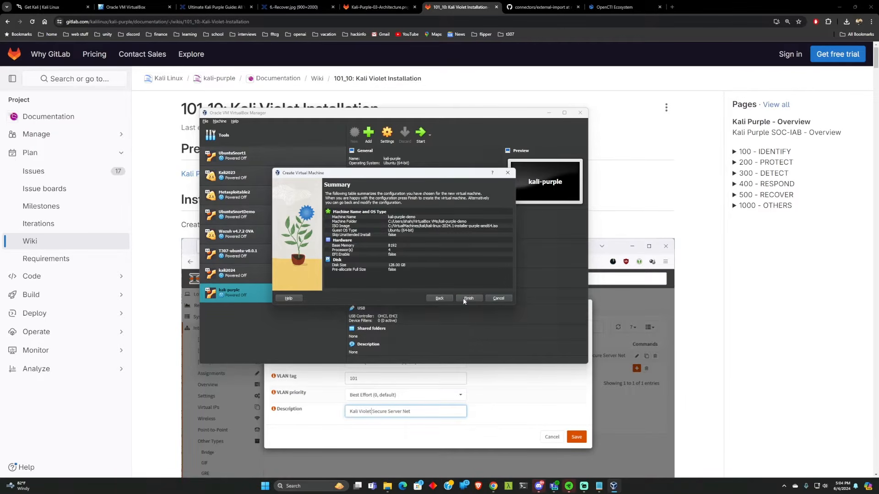
click(463, 298)
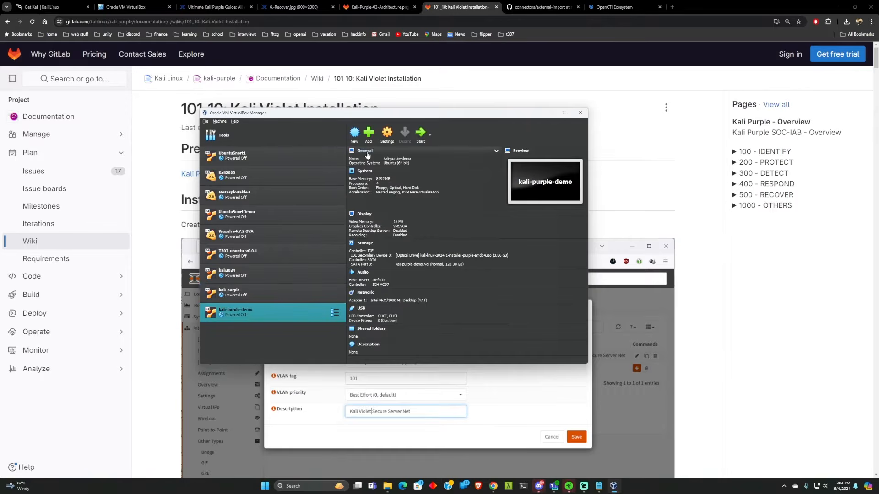
Set the shared clipboard and Drag'n'Drop to Bidirectional in the kali-purple-demo settings and save them.
right_click(303, 313)
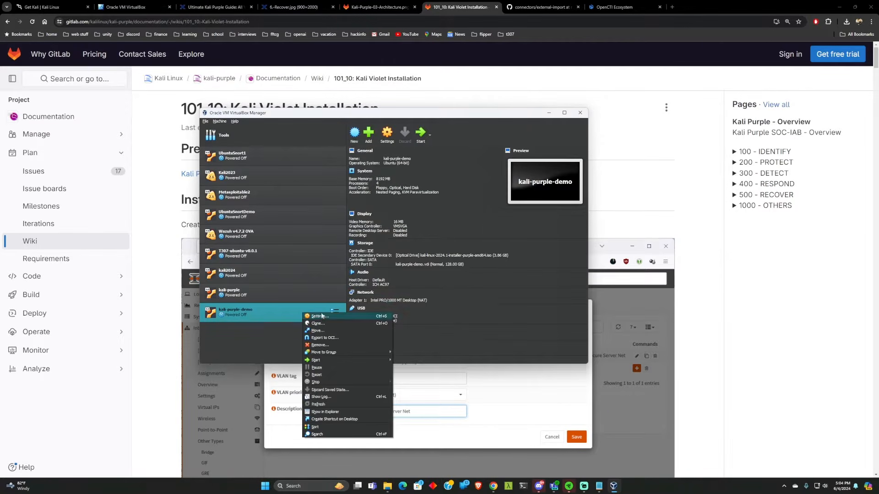
click(323, 317)
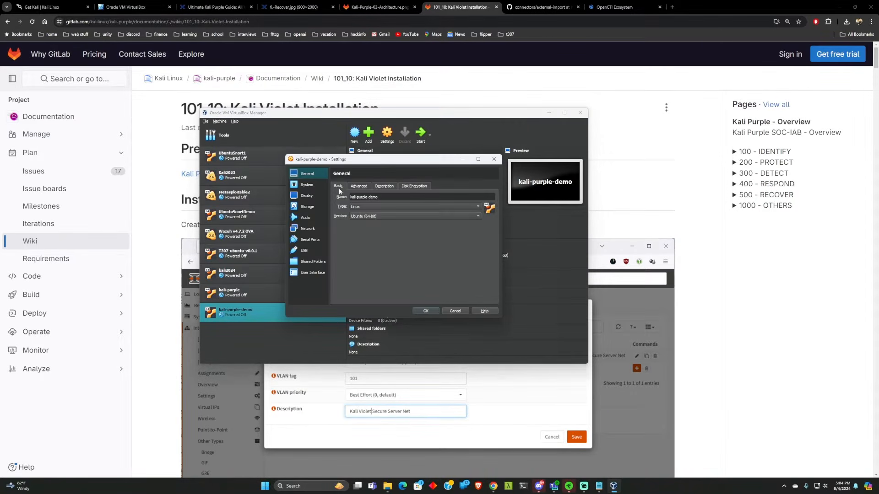
click(355, 187)
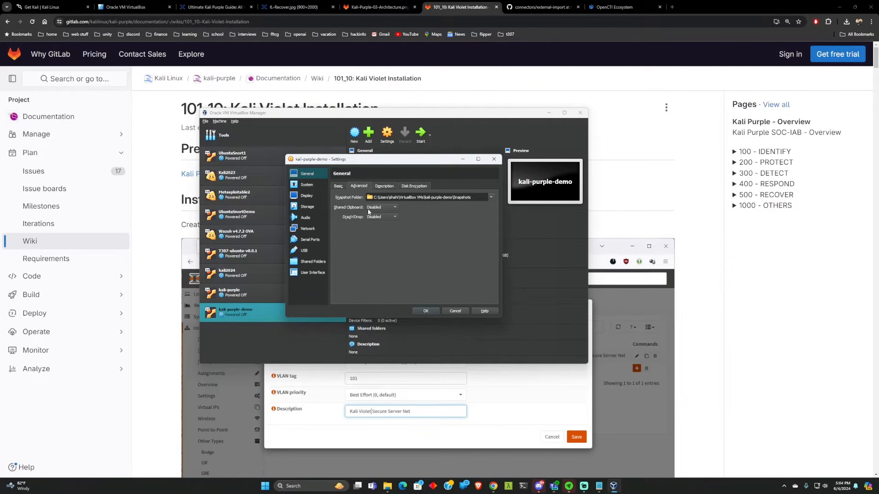
click(373, 212)
click(378, 217)
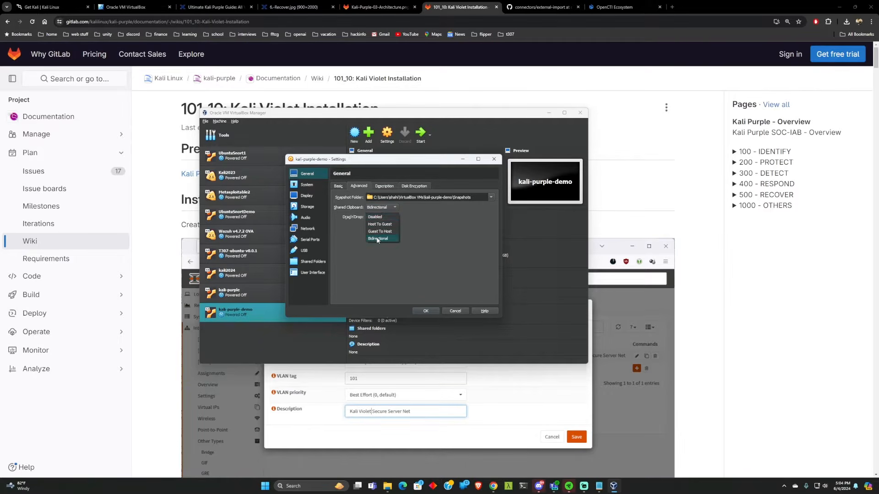
click(422, 310)
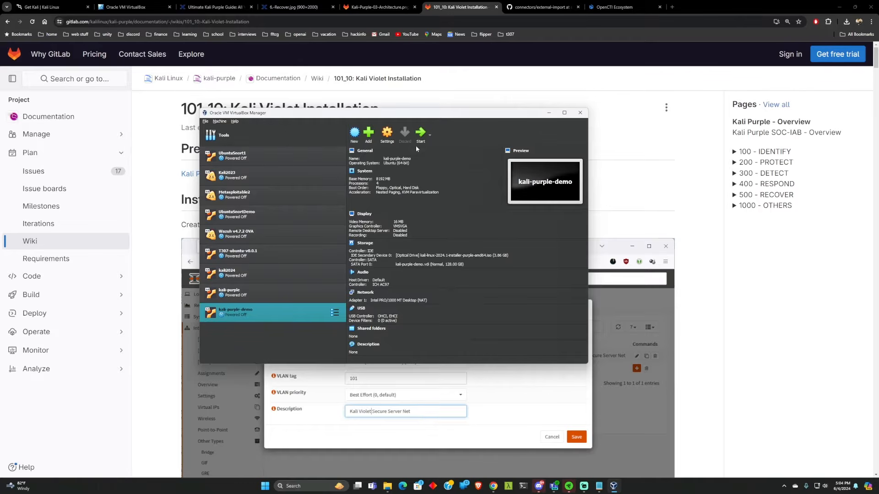
Start the kali-purple-demo machine, dismiss its notifications and launch the Graphical install from the Kali installer menu.
click(421, 134)
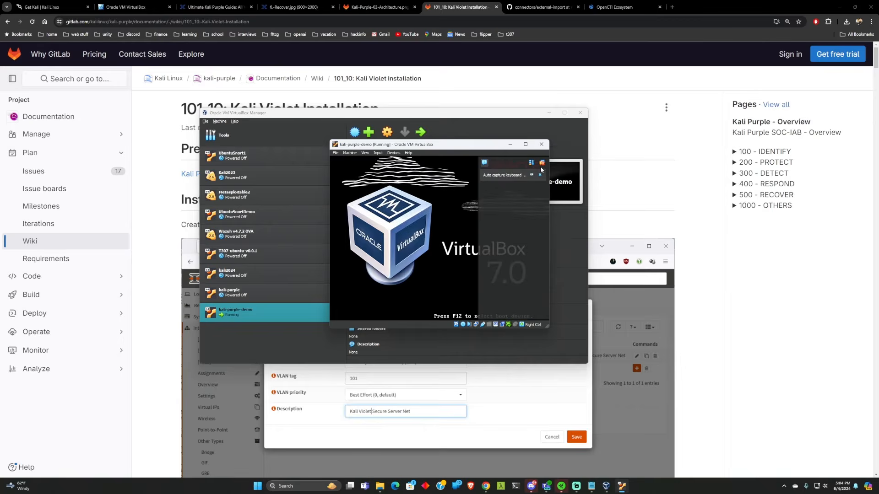
click(541, 164)
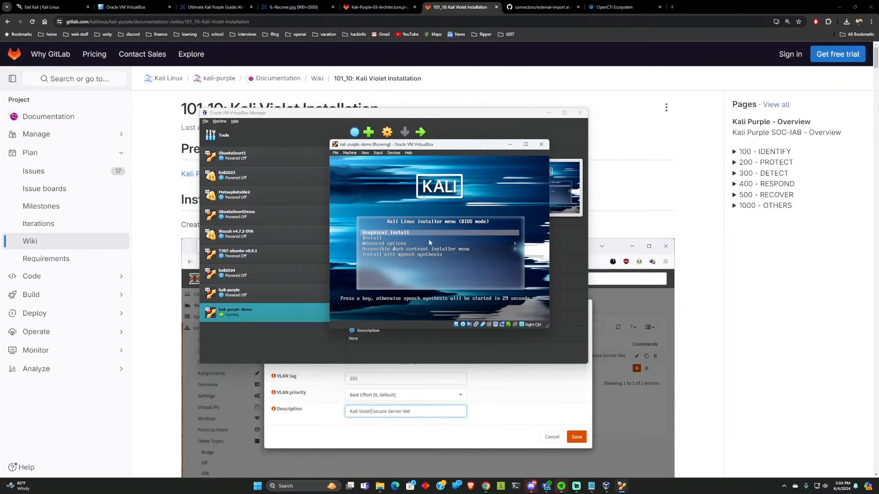
key(Down)
key(Up)
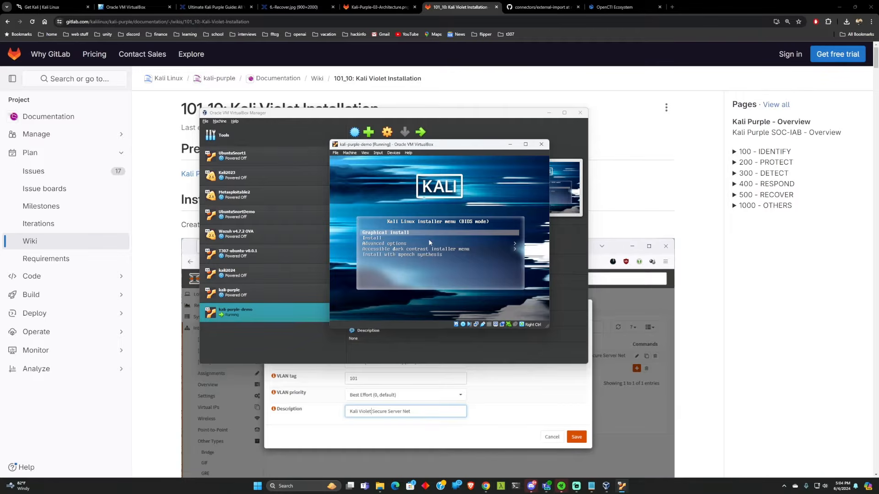
key(Return)
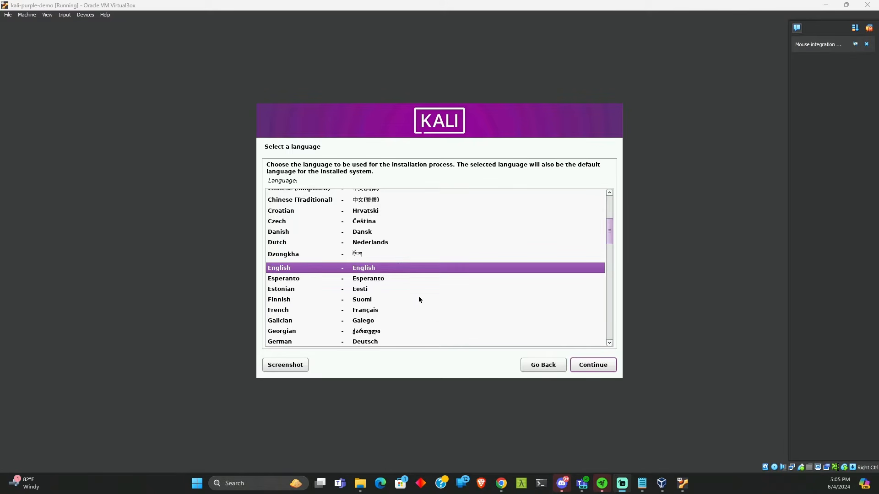
Accept English as the language, United States as the location and American English as the keymap in the installer.
click(580, 368)
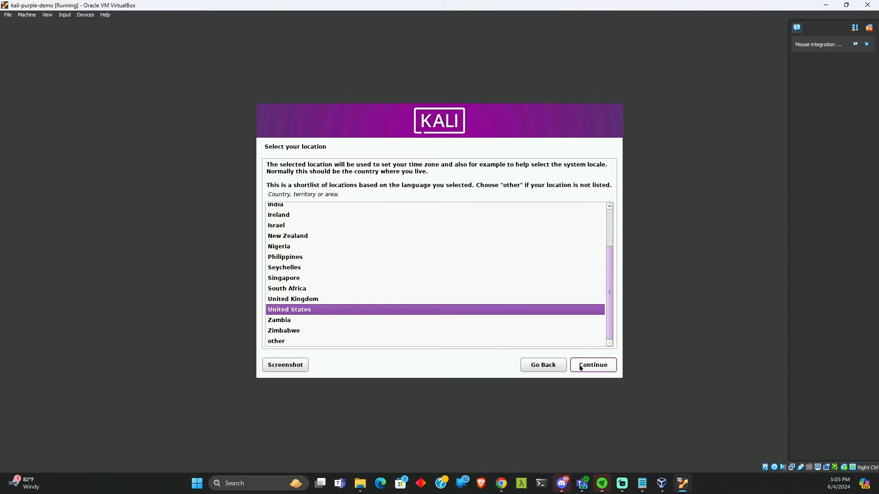
click(580, 368)
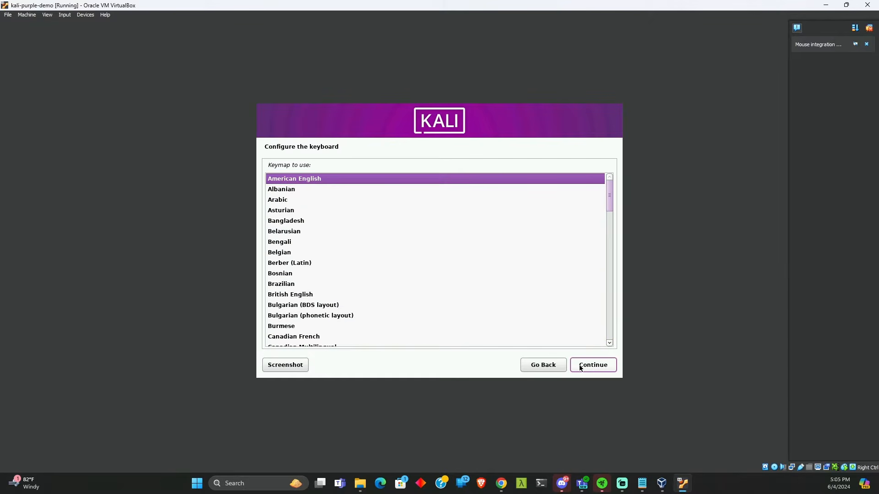
click(580, 367)
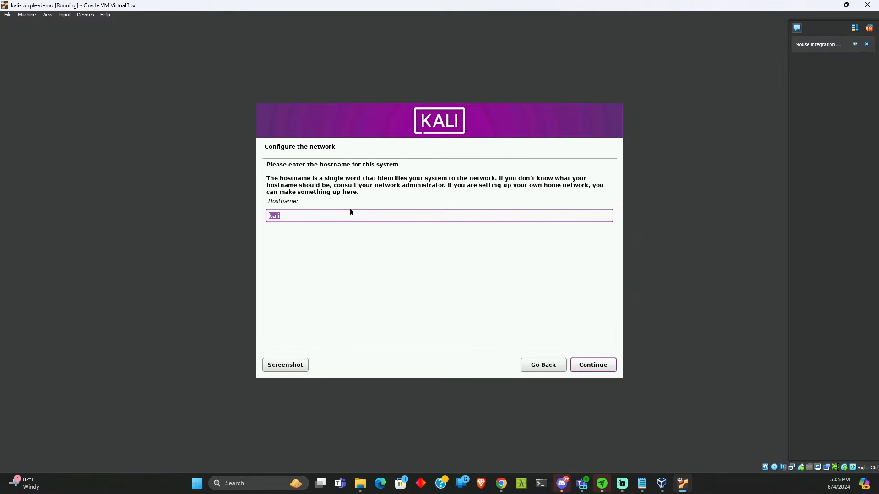
Set the system hostname to kali-violet and leave the domain name blank in the installer.
click(347, 213)
text(-violet)
click(605, 366)
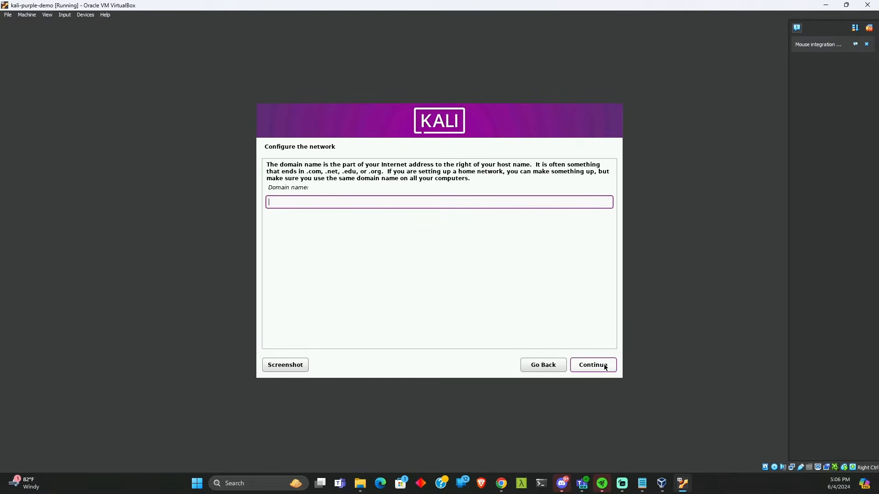
click(595, 365)
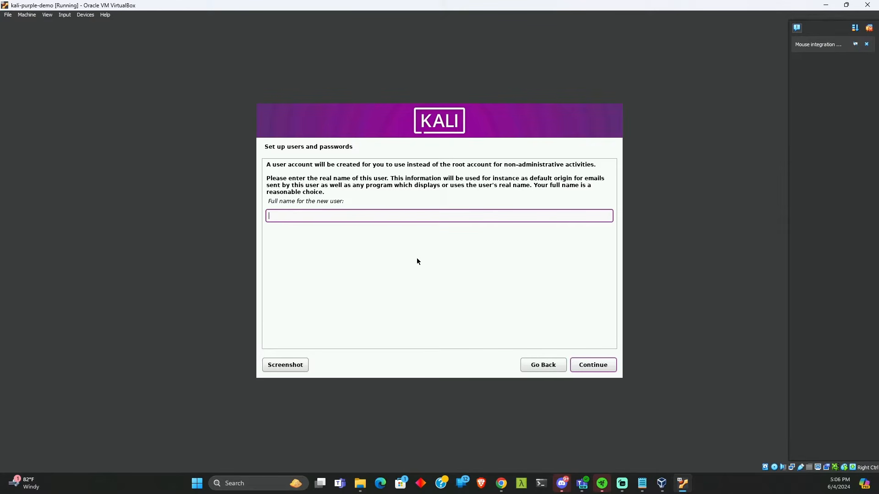
Enter the new user's full name and accept the suggested username for the account.
text(l)
click(603, 366)
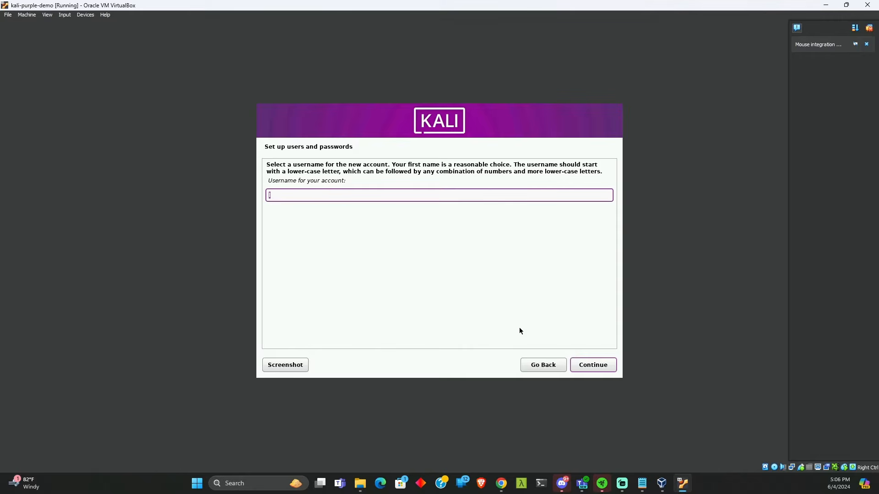
click(596, 370)
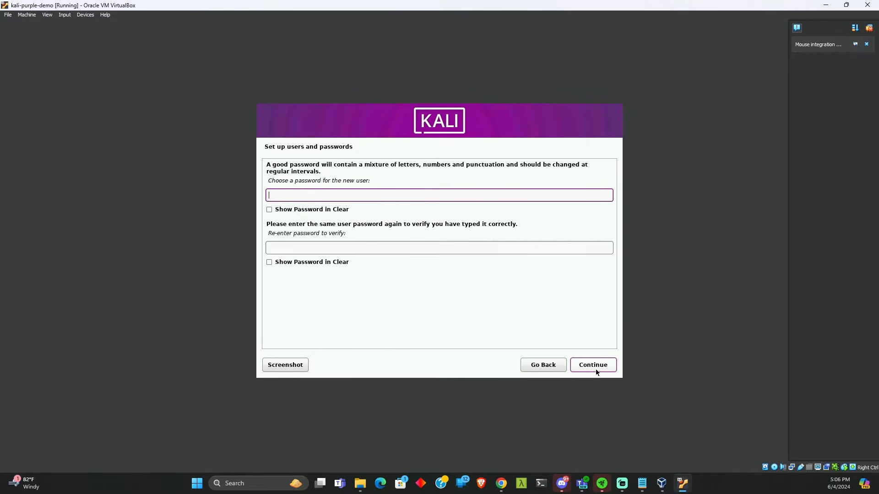
Enter and verify the new user's account password, and accept Eastern as the time zone.
text(●)
click(309, 247)
text(●)
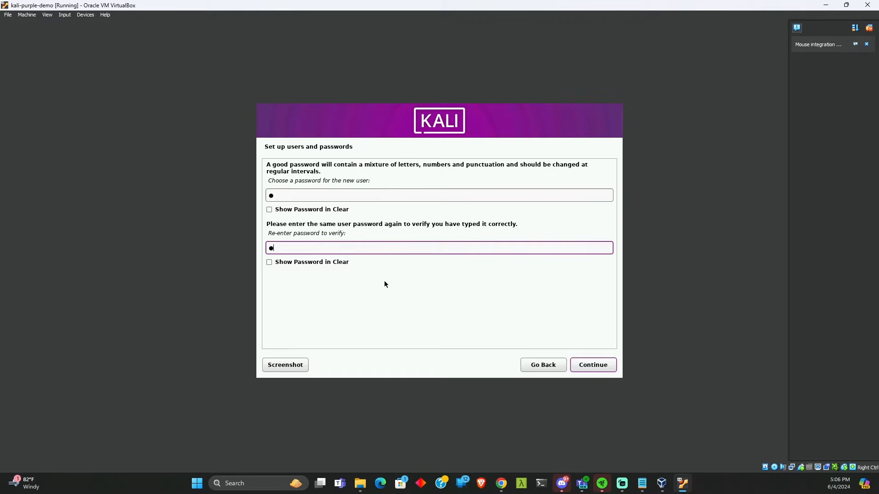
click(585, 366)
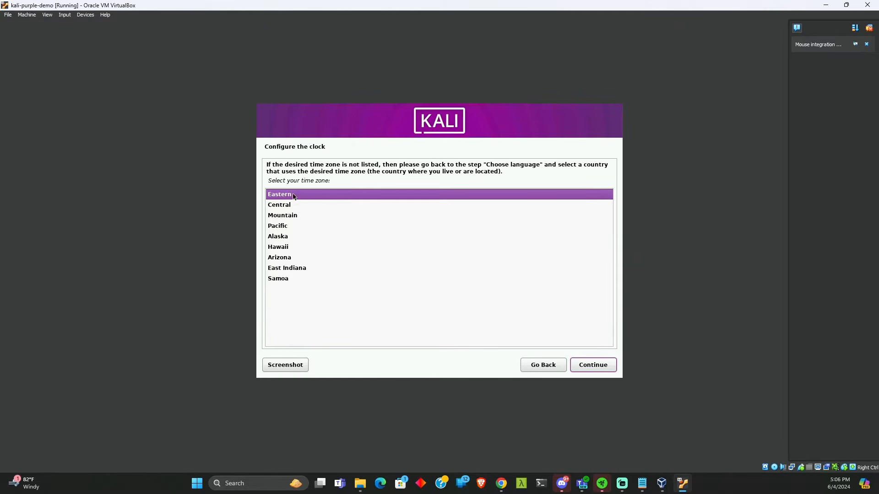
click(605, 366)
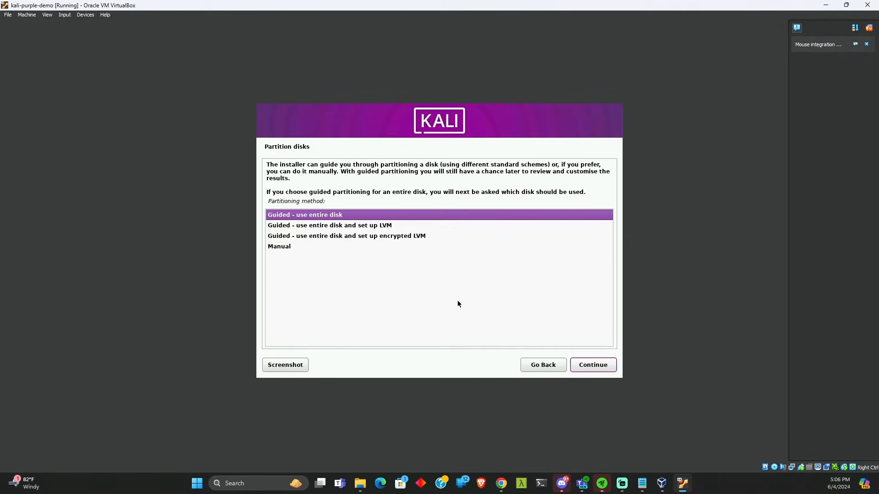
Partition the VBOX hard disk with Guided - use entire disk and all files in one partition, and write the changes to disk.
click(580, 368)
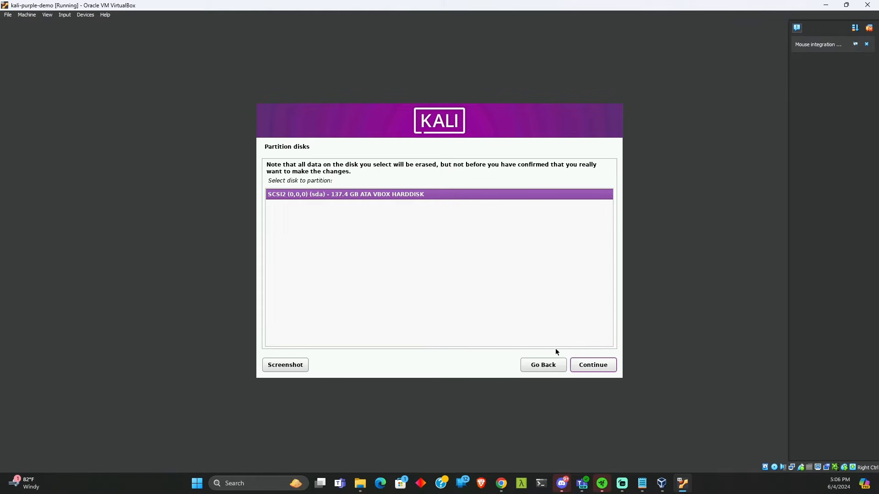
click(574, 365)
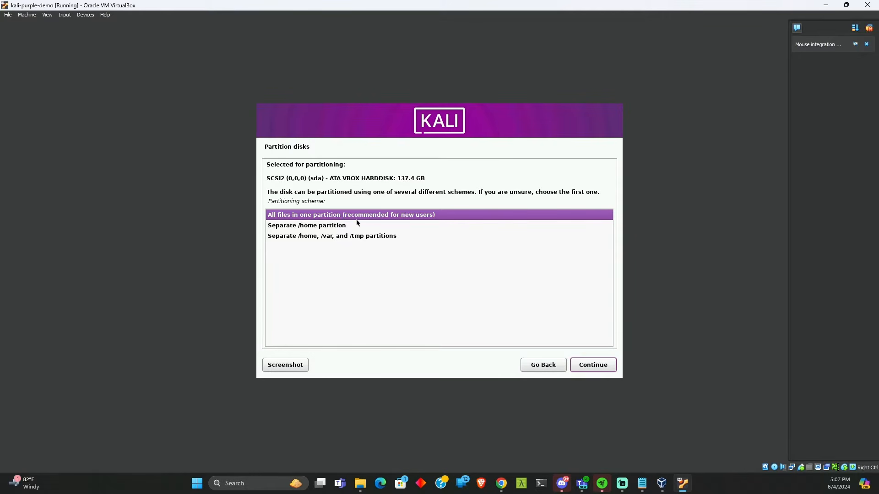
click(578, 366)
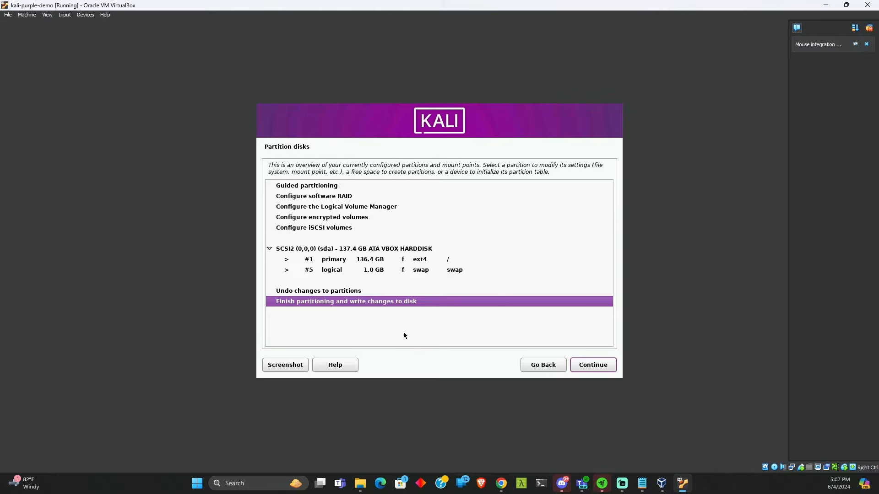
click(590, 369)
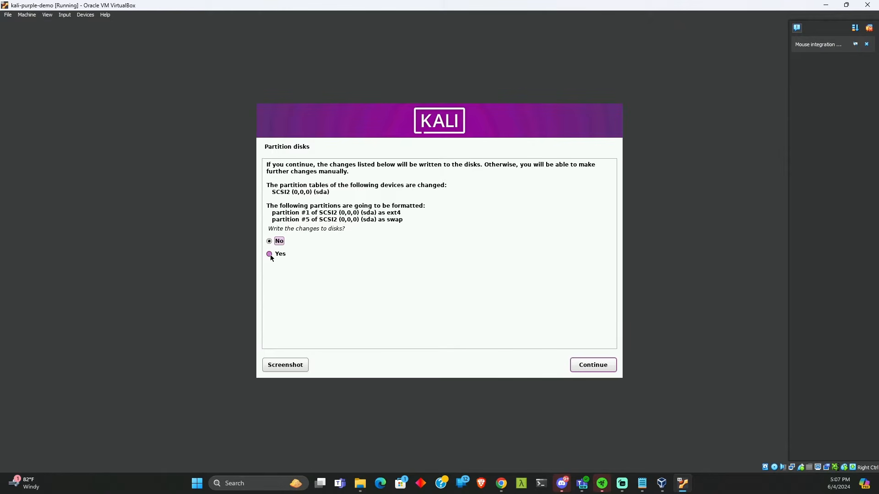
click(588, 367)
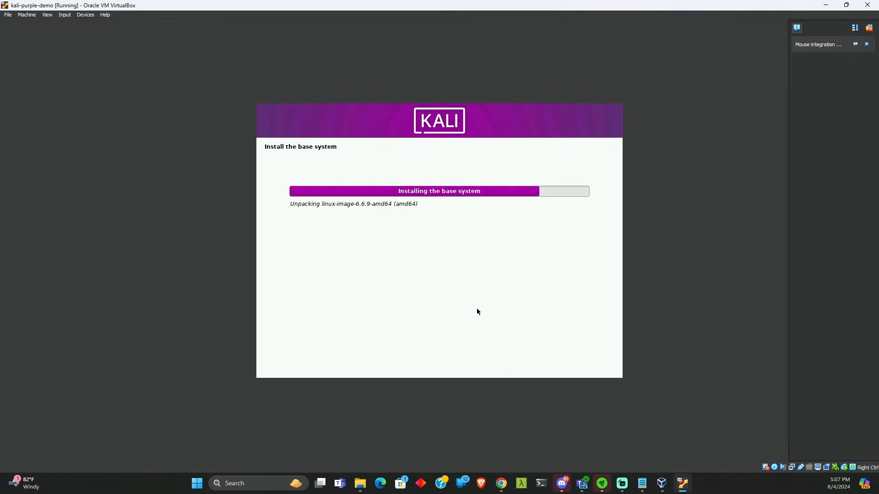
Install the default software selection with the Xfce desktop and the Identify, Protect, Detect, Respond and Recover tools.
key(alt+Tab)
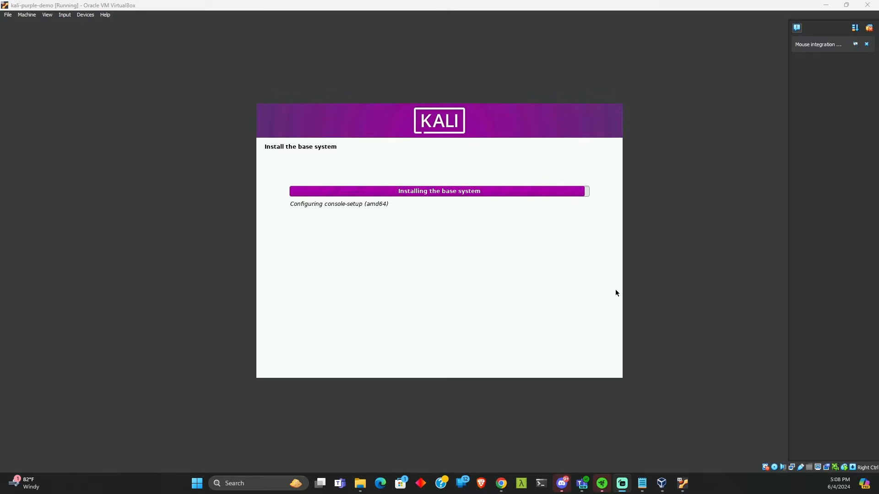
click(871, 28)
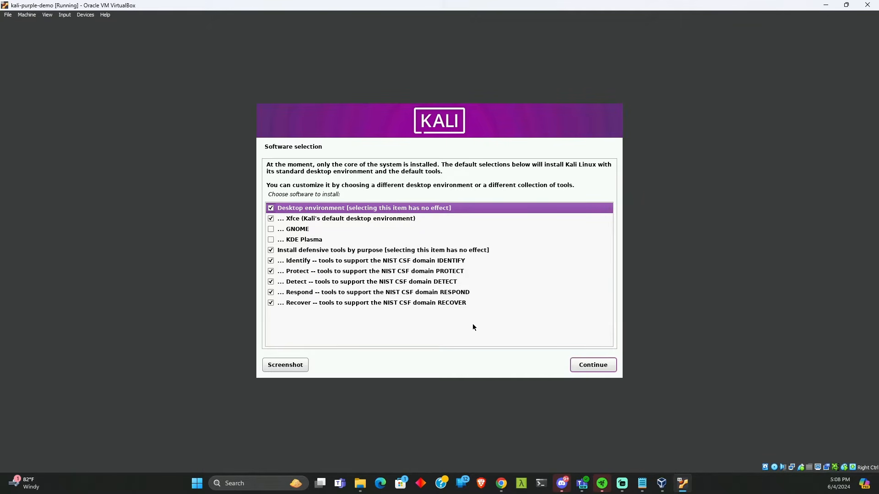
click(578, 365)
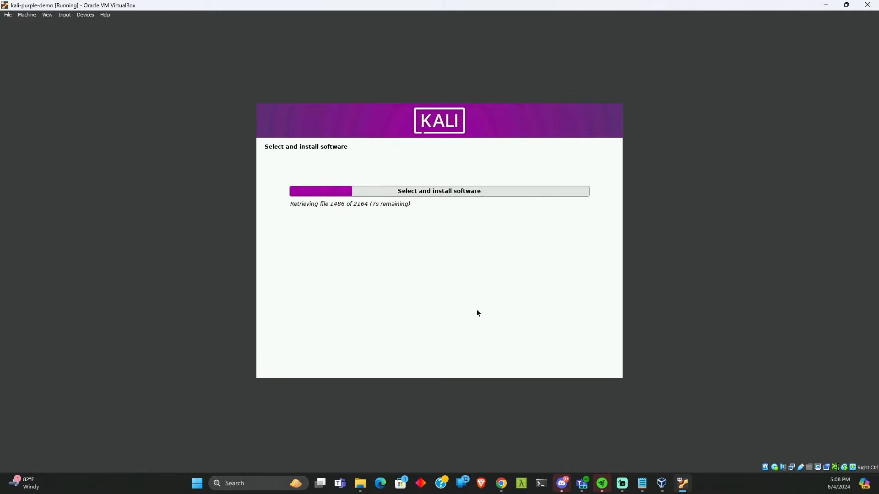
key(alt+Tab)
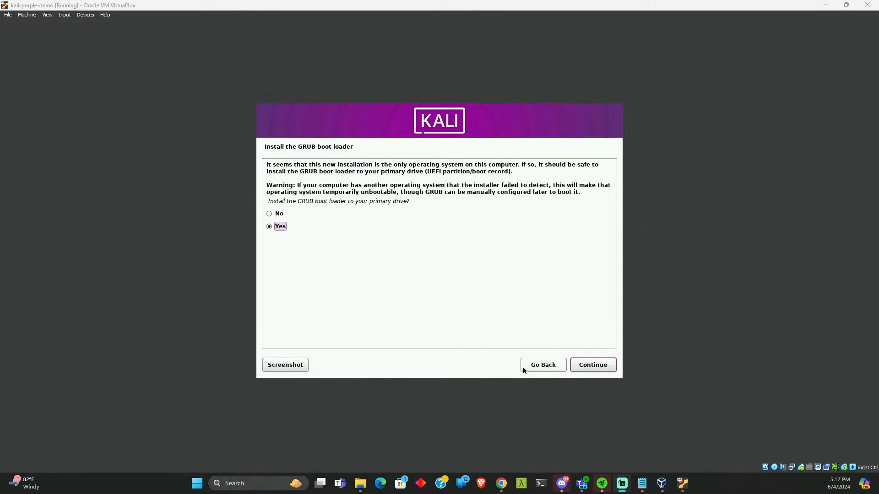
Install the GRUB boot loader to the primary drive, using /dev/sda as the device.
click(601, 367)
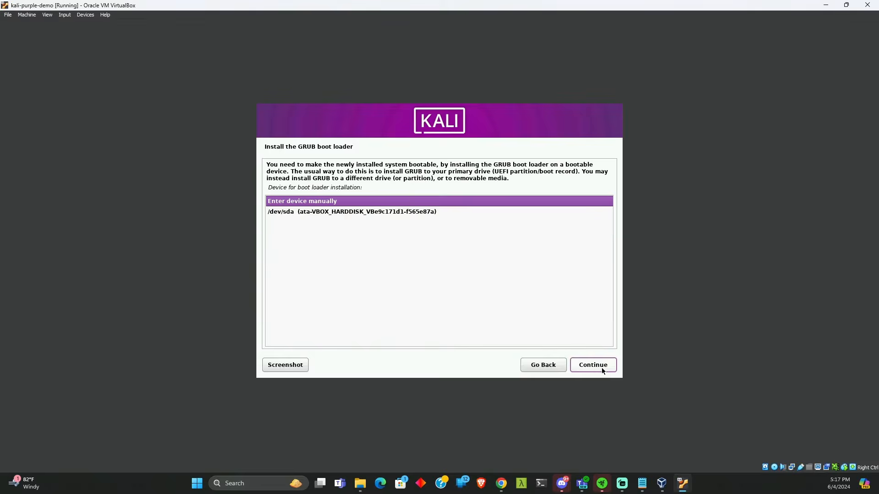
click(367, 212)
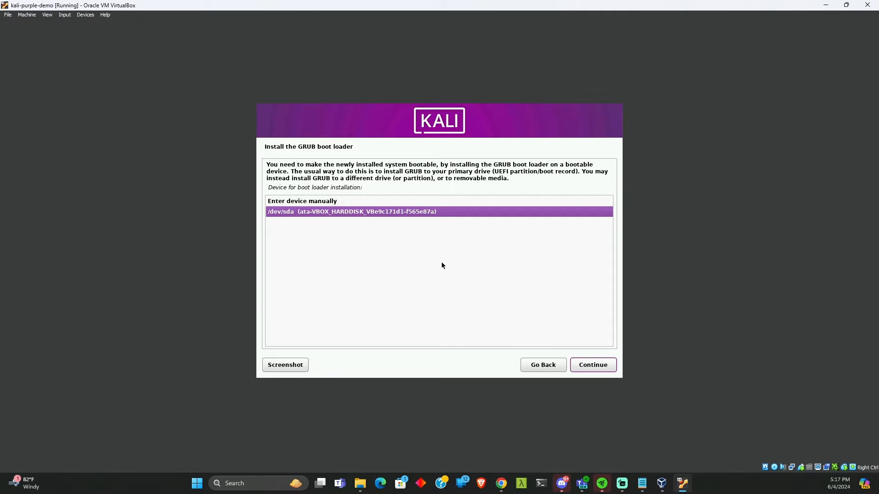
click(590, 367)
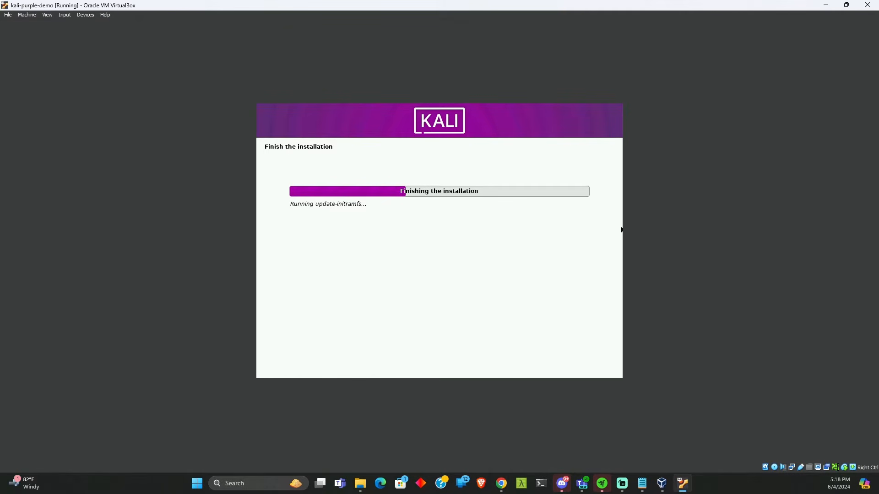
Finish the installation, reboot the machine and boot the Kali GNU/Linux entry.
click(361, 479)
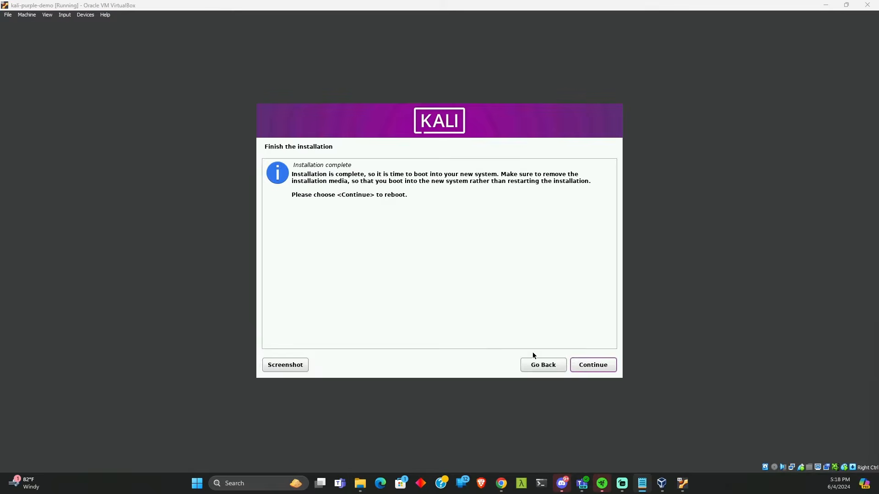
click(595, 365)
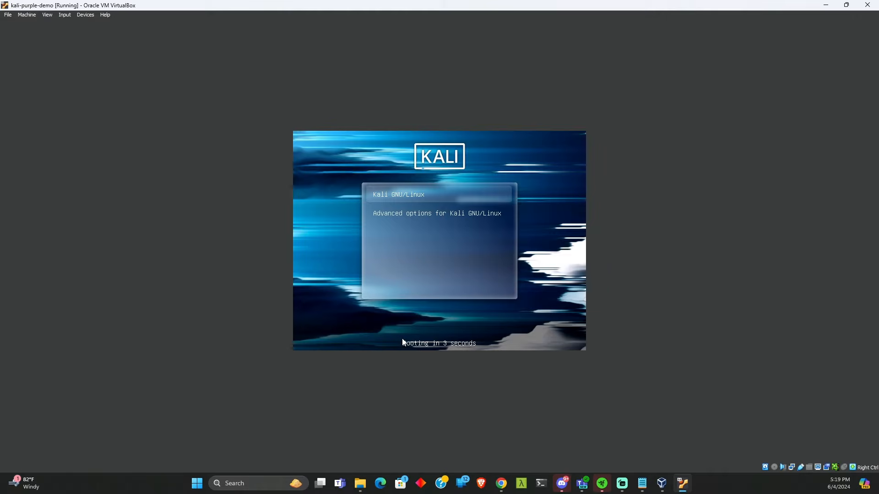
key(Down)
key(Up)
key(Return)
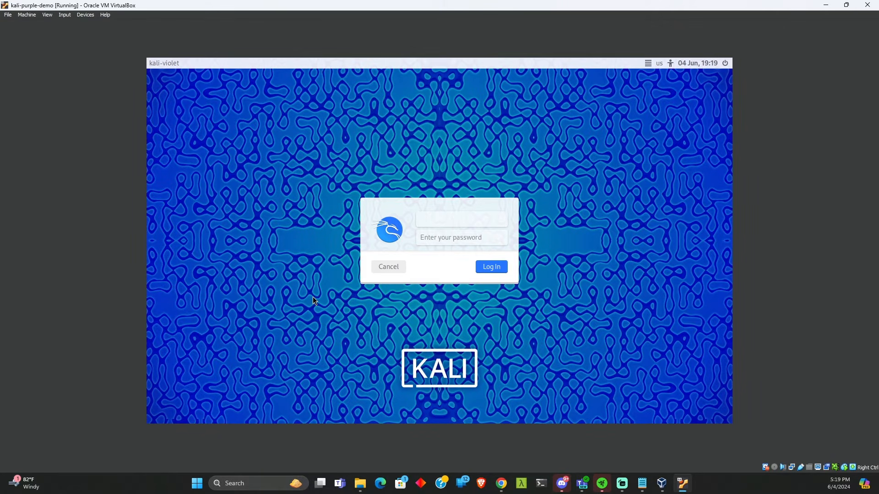
Log in to the Kali desktop with the account's username and password.
text(l)
key(Tab)
text(k)
click(481, 271)
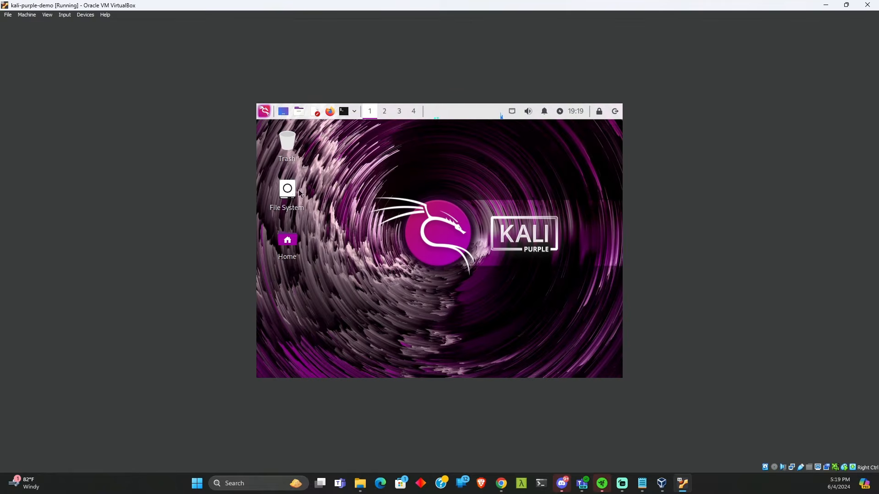
Switch the virtual machine display to Scaled Mode and maximize its window.
click(47, 16)
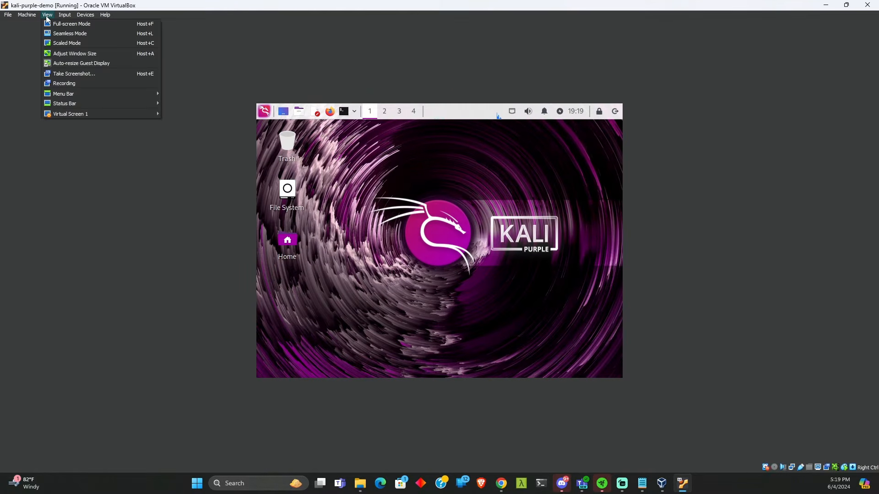
click(64, 44)
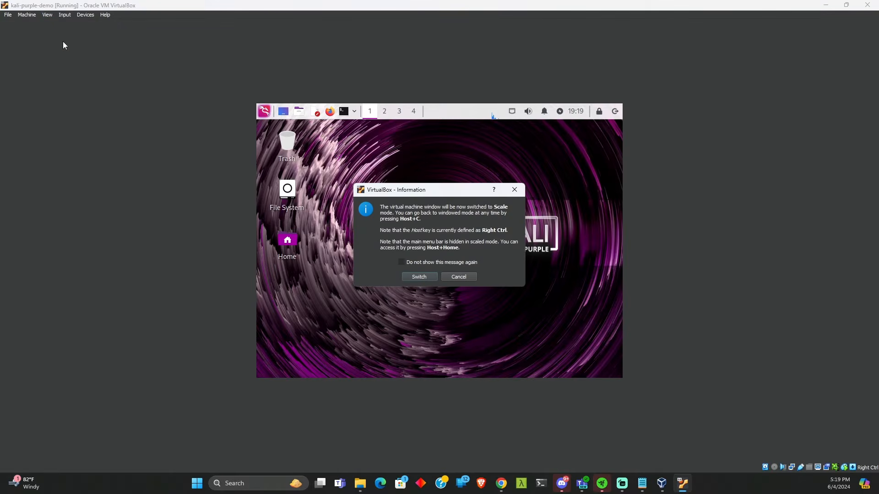
click(416, 277)
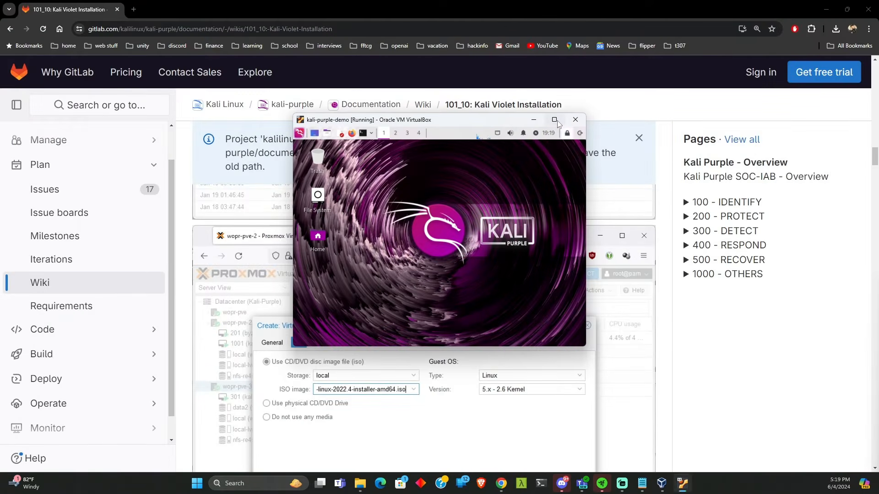
click(554, 120)
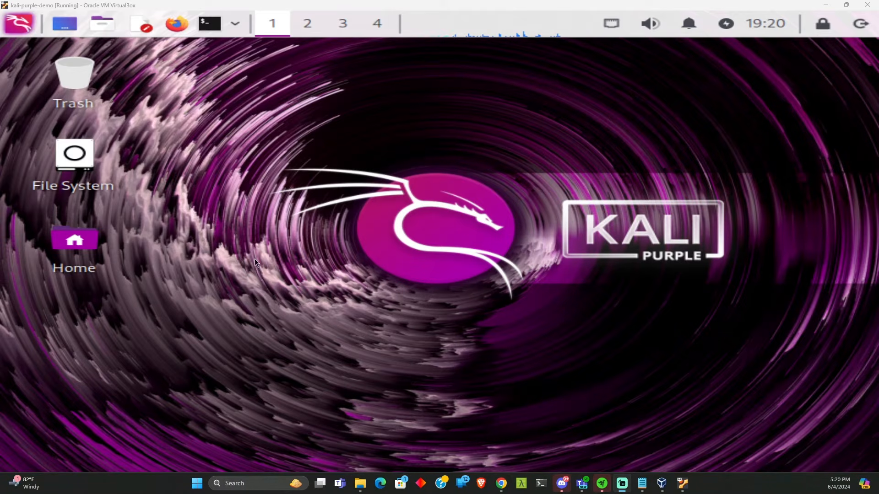
Browse the tool categories in the Kali application menu, including 003 - Detect.
click(24, 26)
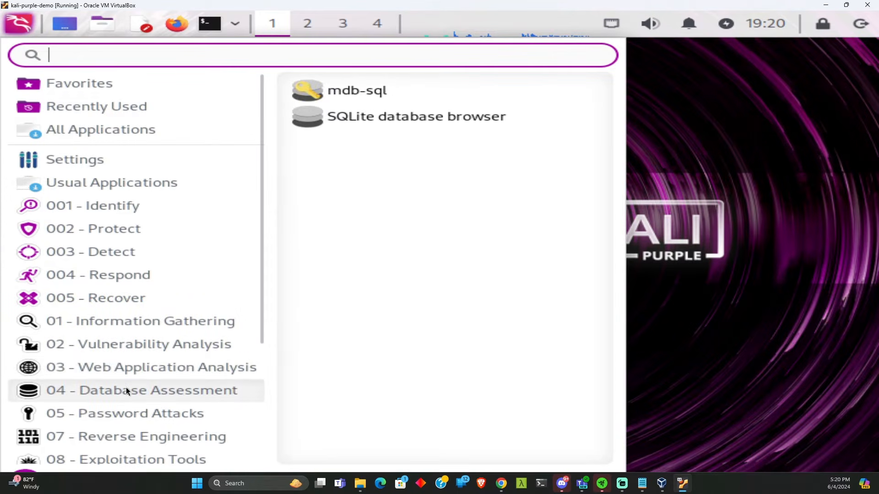
scroll(126, 387, down, 2)
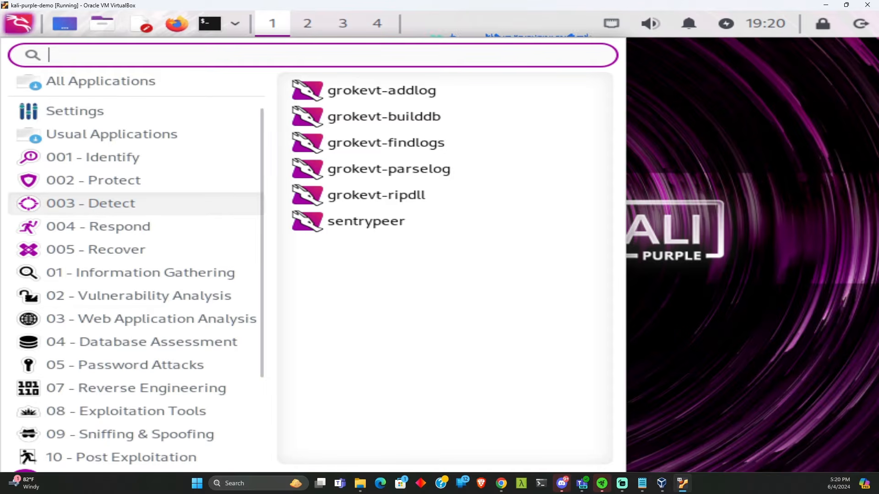
key(alt+Tab)
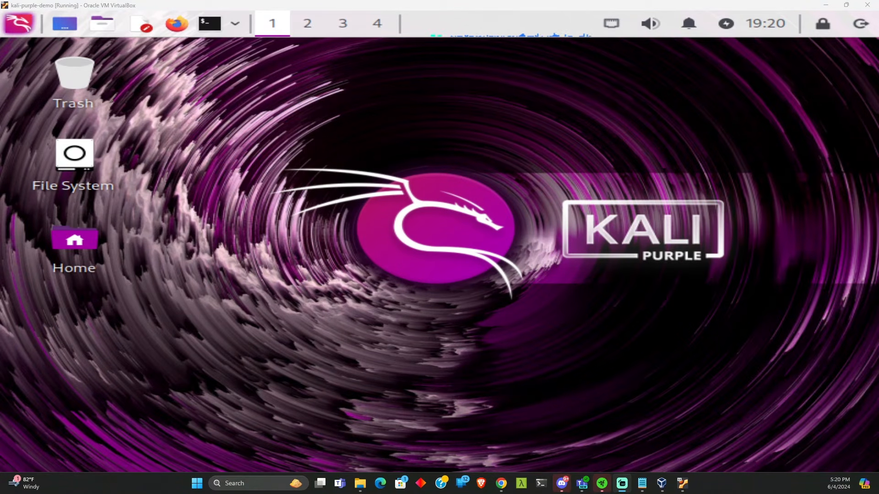
key(alt+Tab)
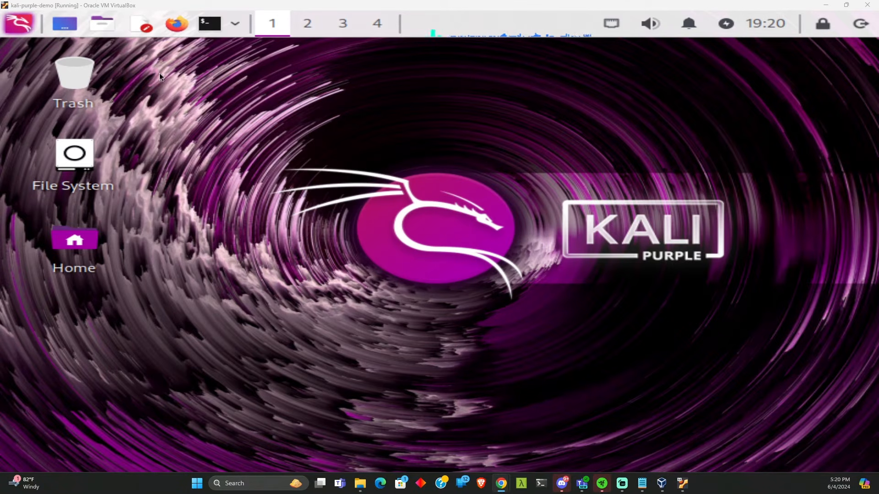
key(alt+Tab)
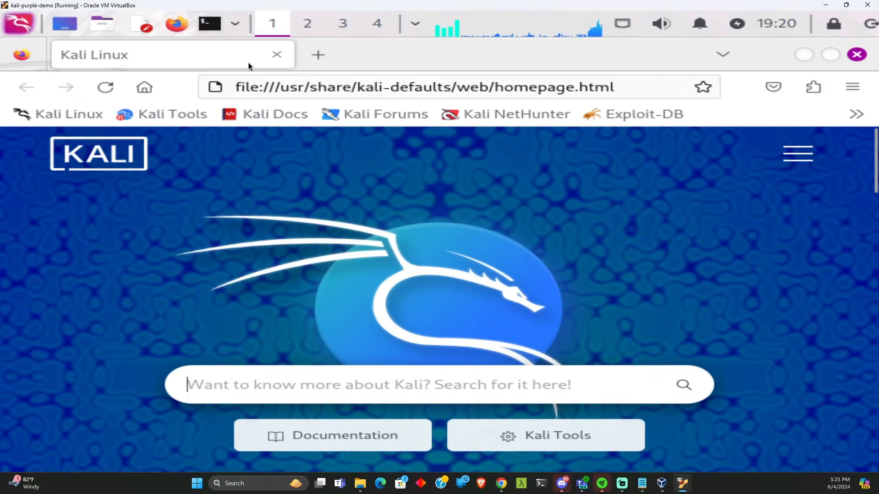
click(307, 62)
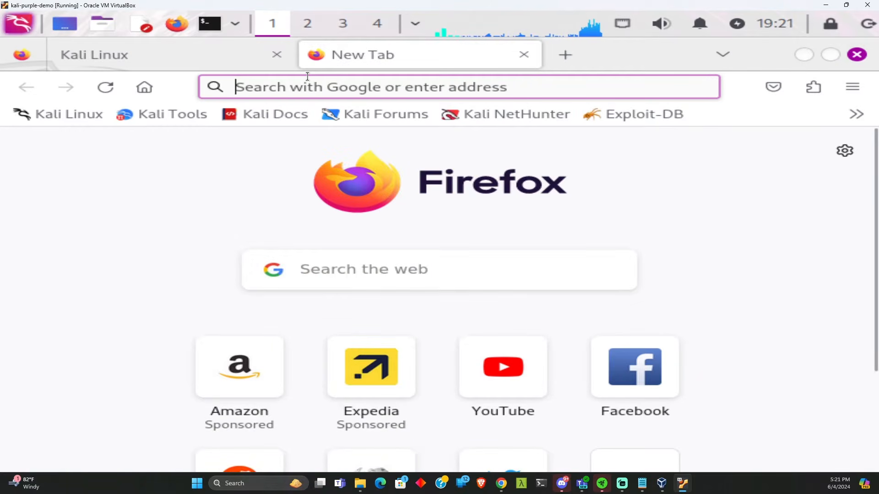
text(https://gitlab.com/kalilinux/kali-purple/documentation/-/wikis/101_20:-OpenCTI-Installation)
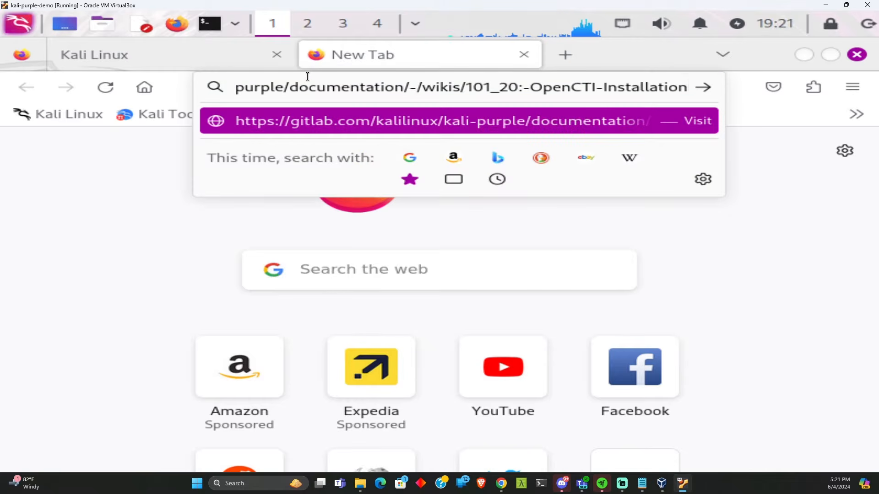
key(Return)
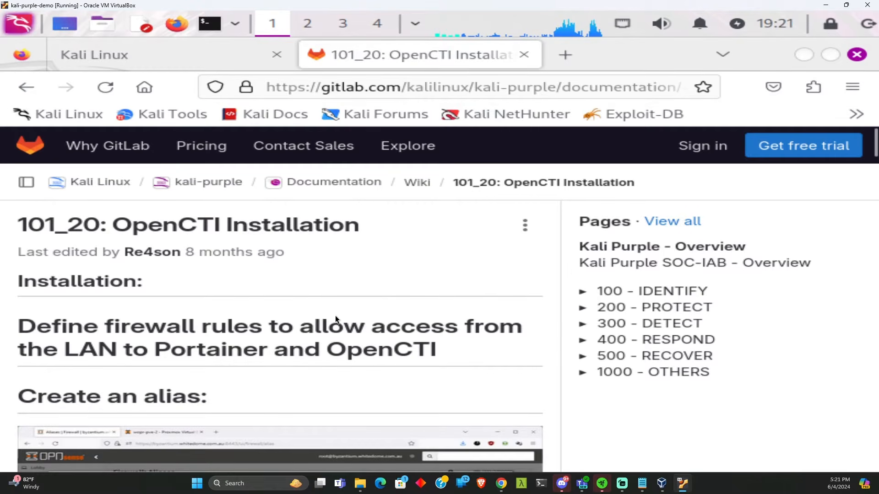
Find the Install dependencies commands on the OpenCTI wiki page, and open a terminal window on the Kali desktop.
scroll(335, 315, down, 15)
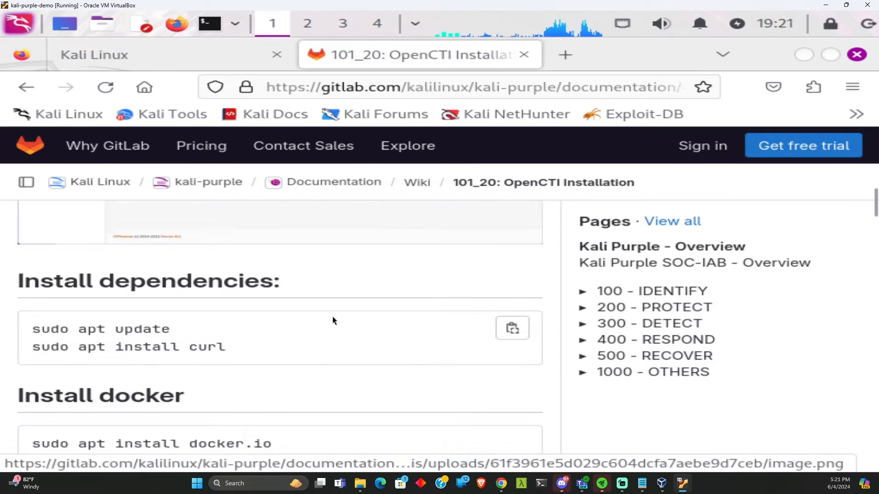
scroll(333, 317, up, 10)
scroll(202, 281, down, 5)
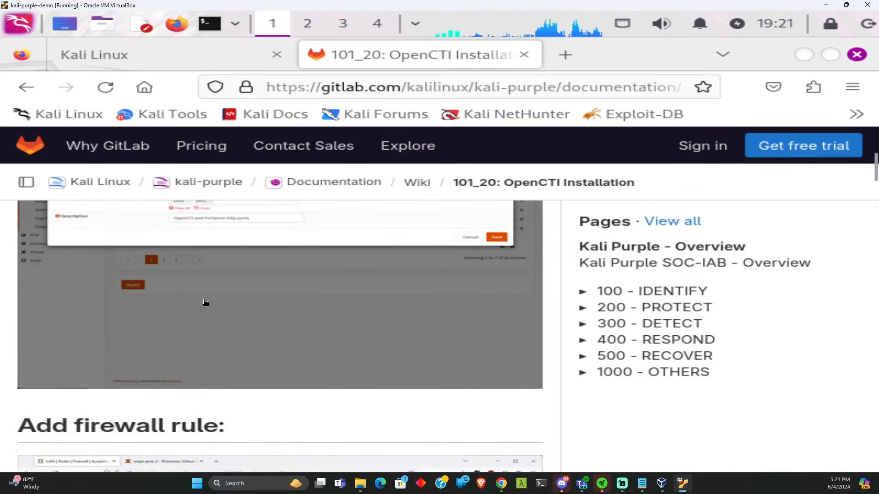
scroll(205, 303, down, 10)
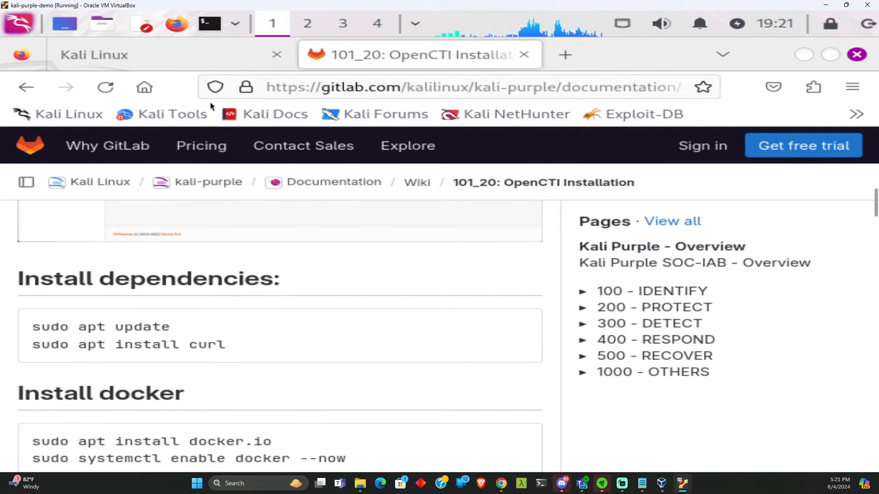
click(799, 56)
click(209, 27)
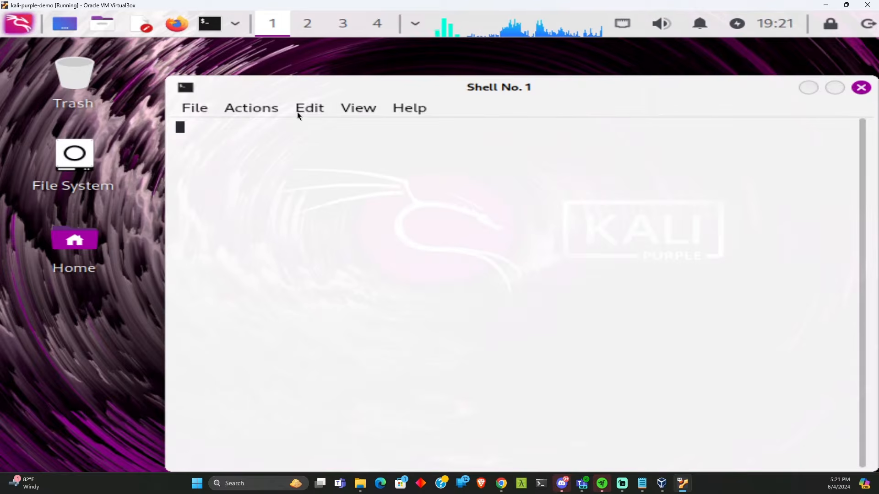
drag(538, 87, 509, 74)
drag(504, 74, 513, 74)
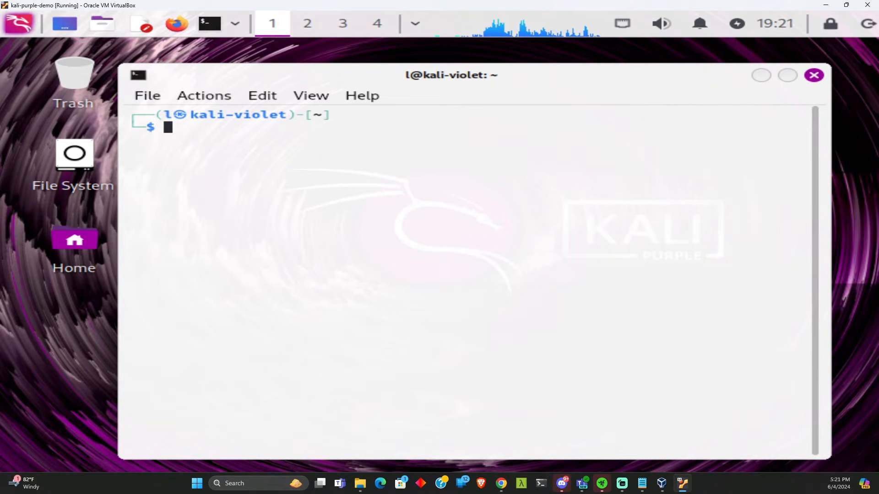
Update the package lists with sudo apt update, authenticating with the account password.
key(alt+Tab)
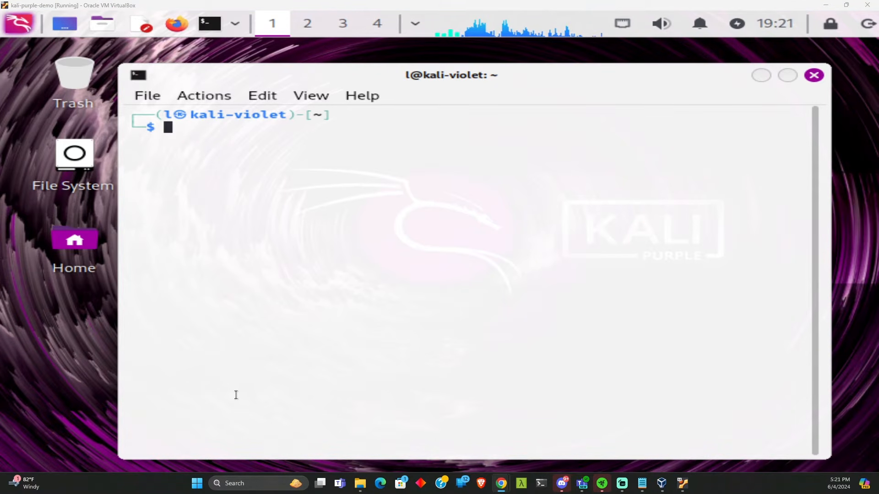
right_click(263, 327)
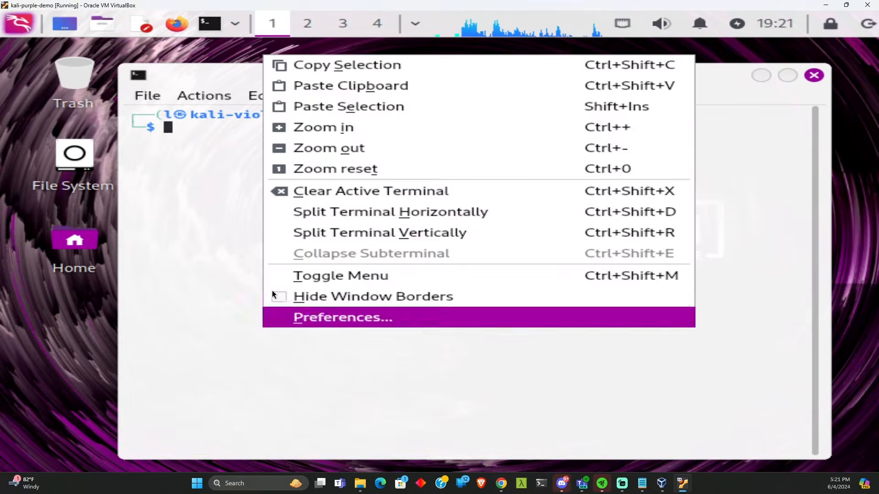
click(338, 86)
key(Return)
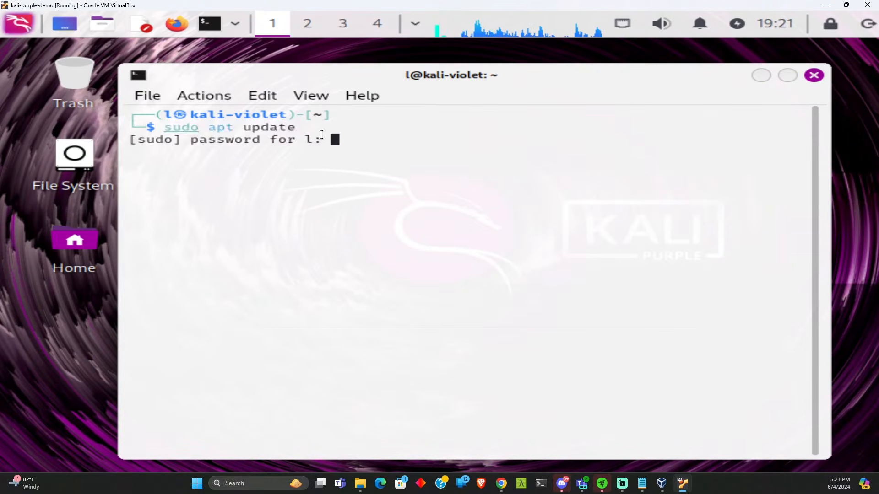
key(Return)
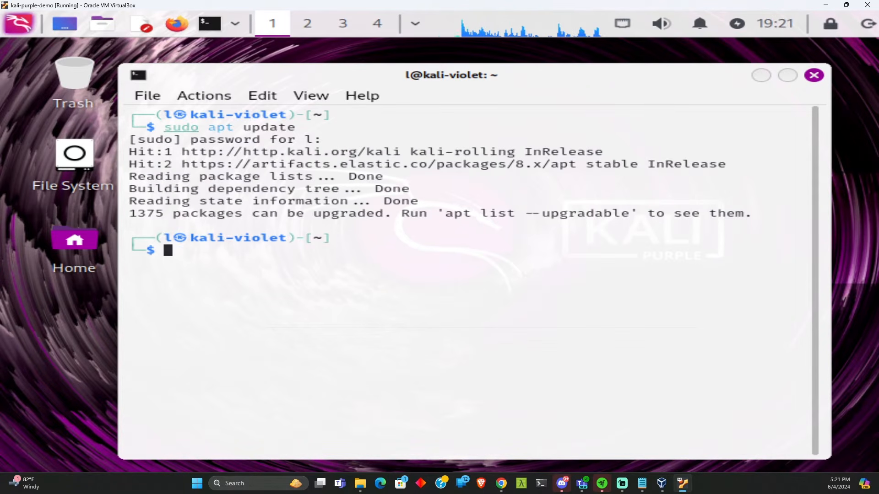
Install curl with sudo apt install curl and accept the package changes with y.
key(alt+Tab)
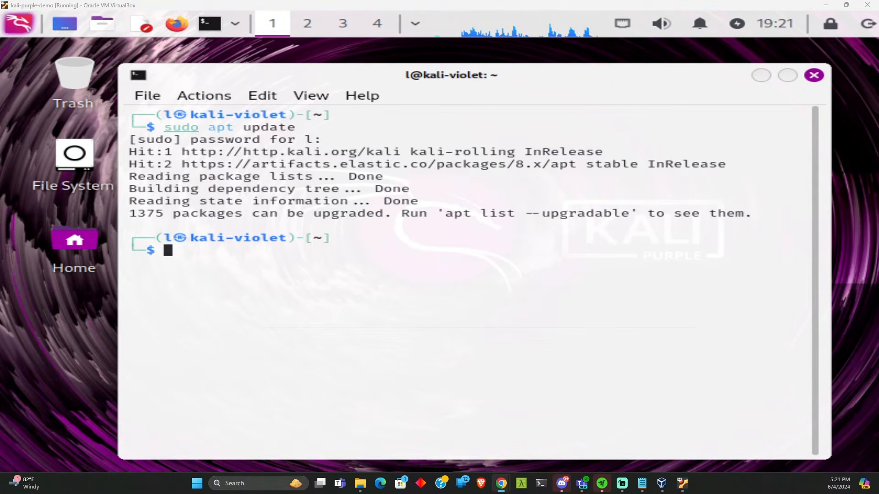
right_click(281, 237)
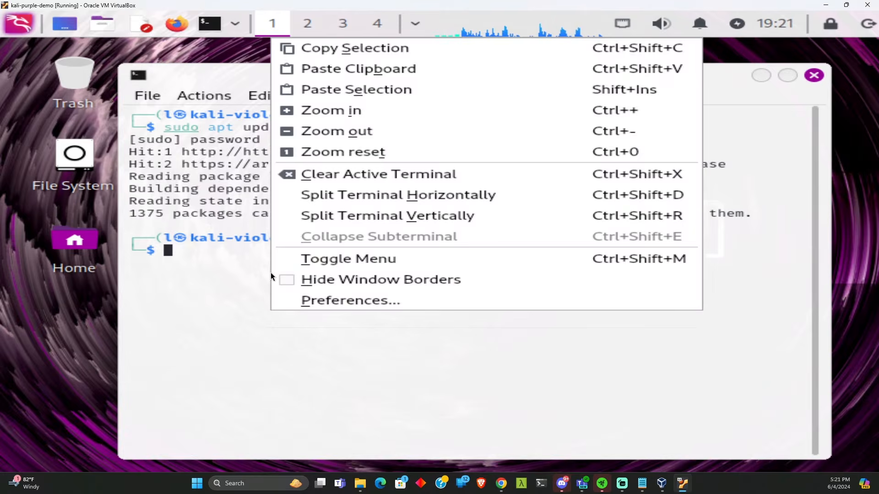
click(336, 76)
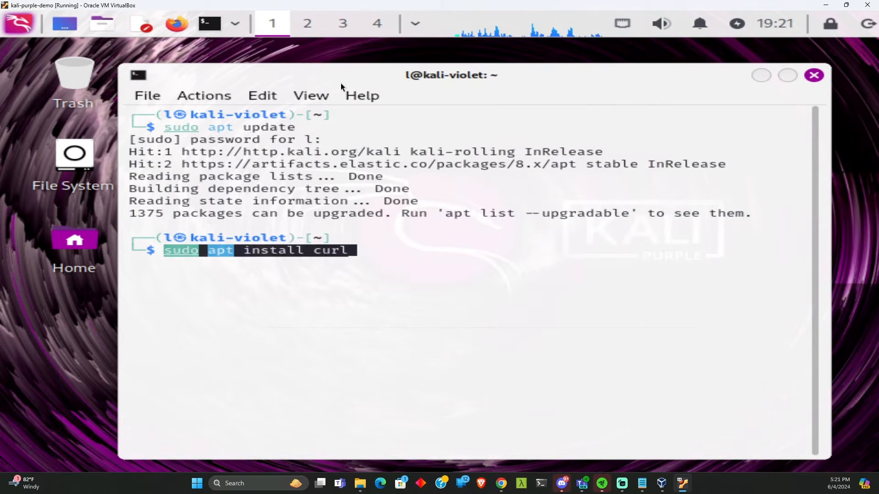
key(Return)
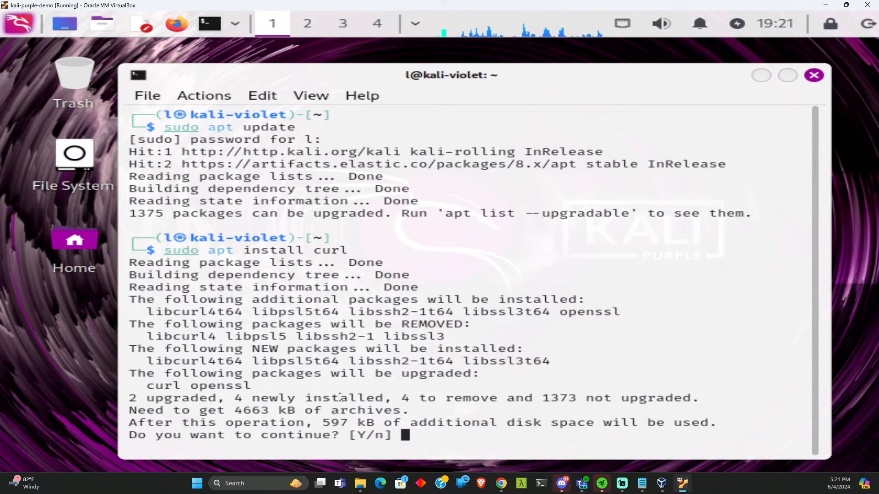
text(y)
key(Return)
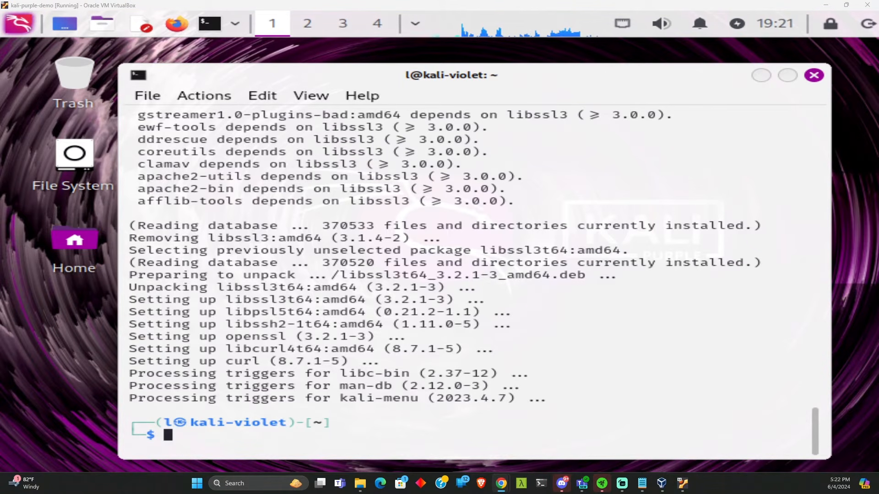
Install Docker with sudo apt install docker.io and accept the package changes with y.
right_click(208, 416)
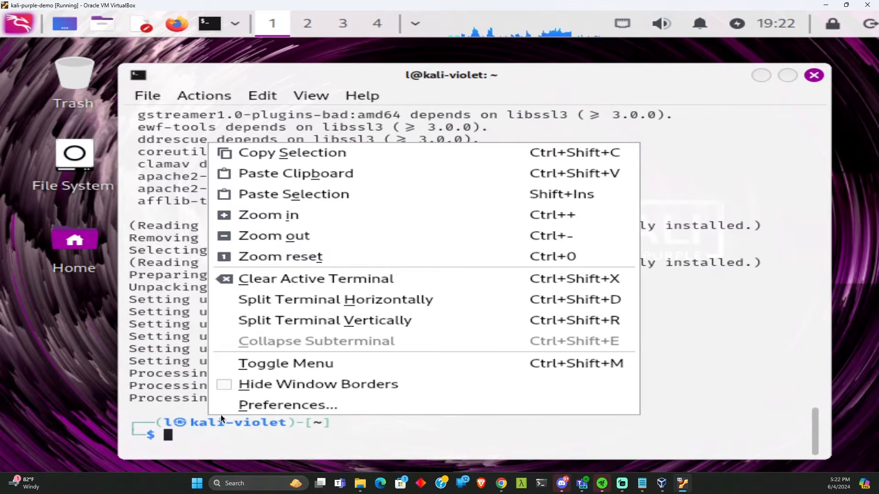
click(297, 177)
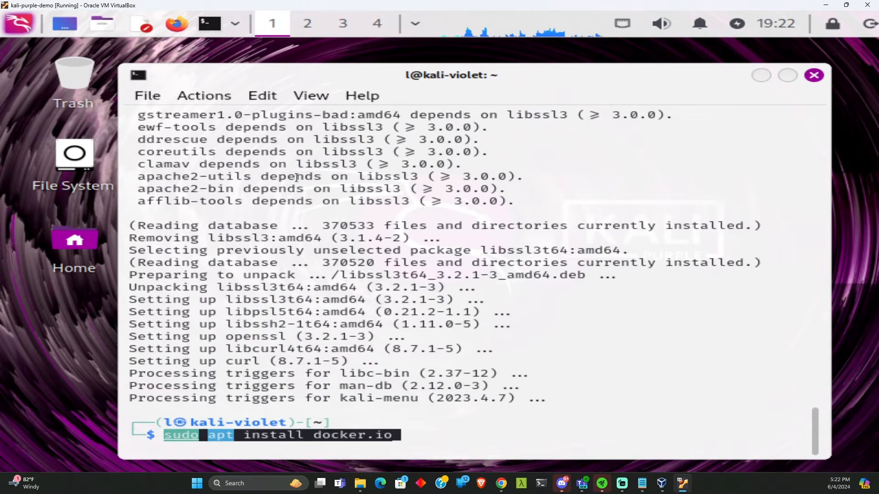
key(Return)
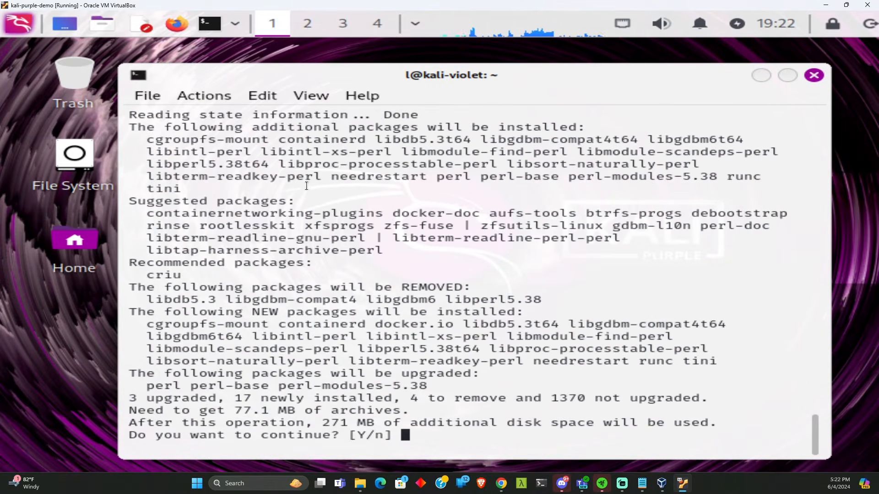
text(y)
key(Return)
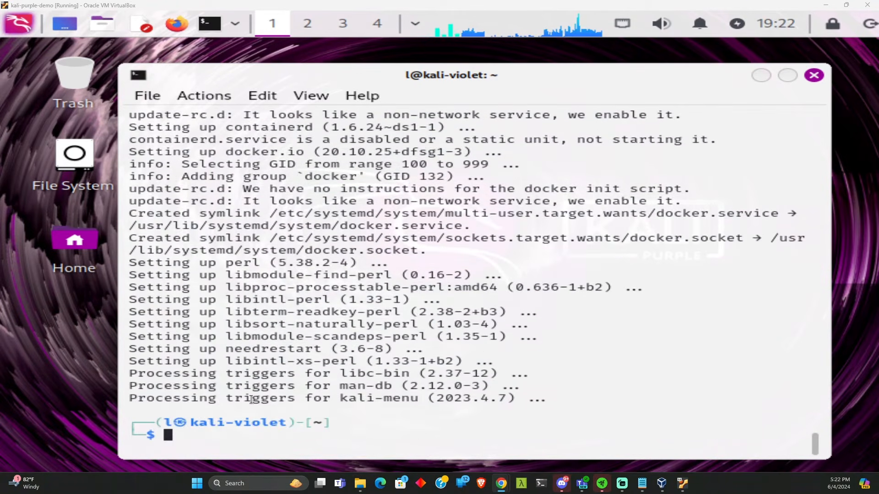
Enable and start the Docker service with sudo systemctl enable docker --now.
right_click(235, 405)
click(315, 163)
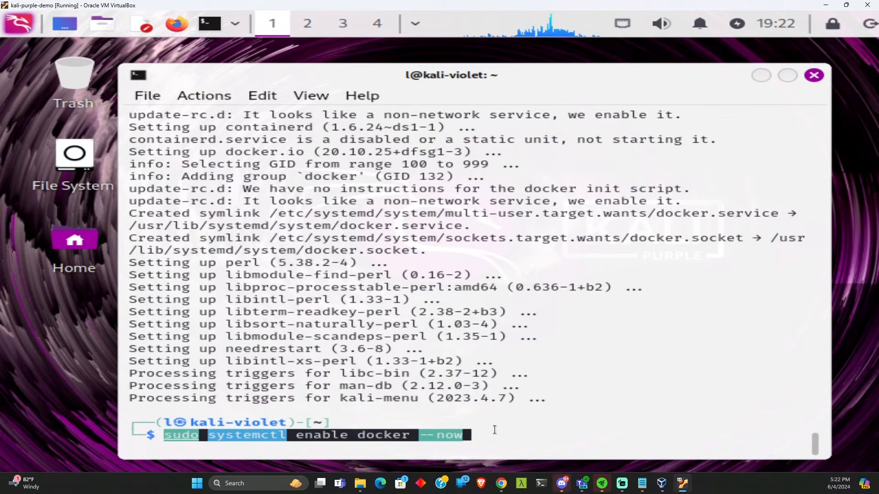
key(Return)
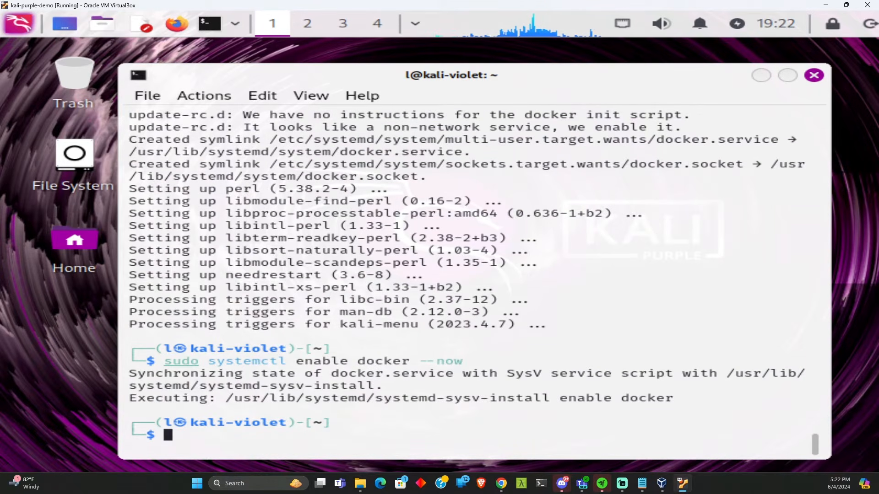
Grant Docker access by running sudo usermod -aG docker $USER and sudo chmod 666 /var/run/docker.sock.
key(alt+Tab)
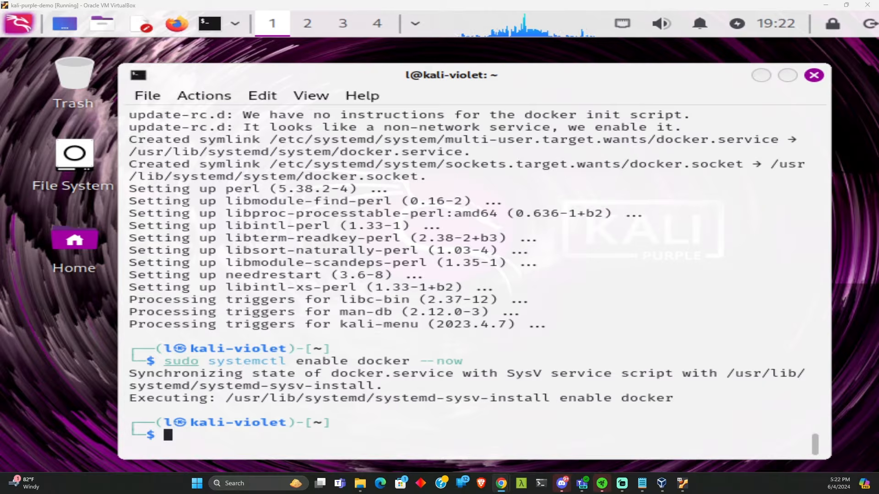
right_click(293, 438)
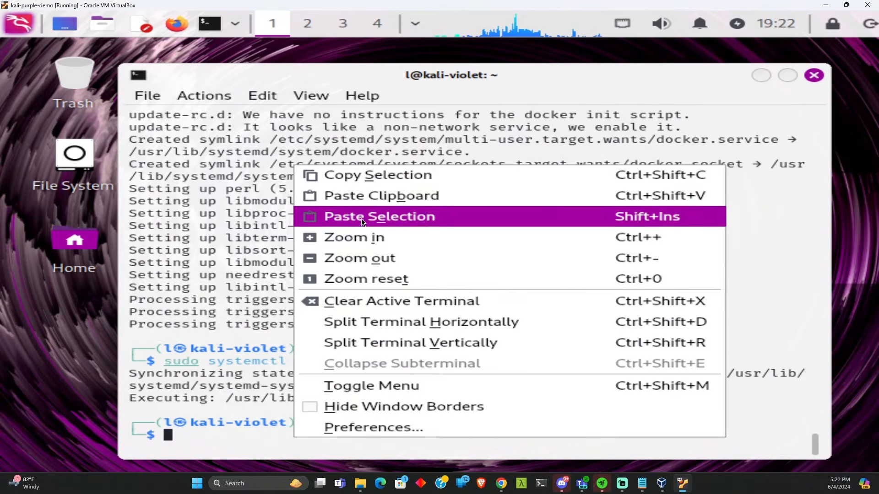
click(367, 203)
key(Return)
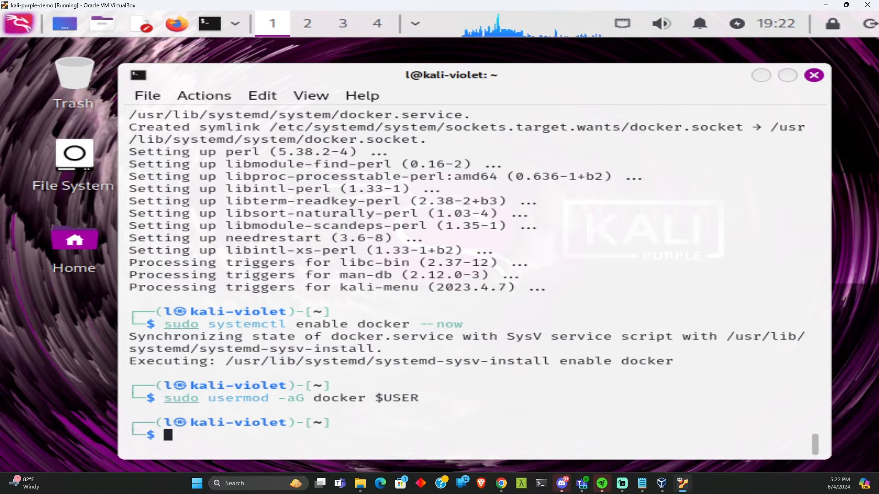
key(alt+Tab)
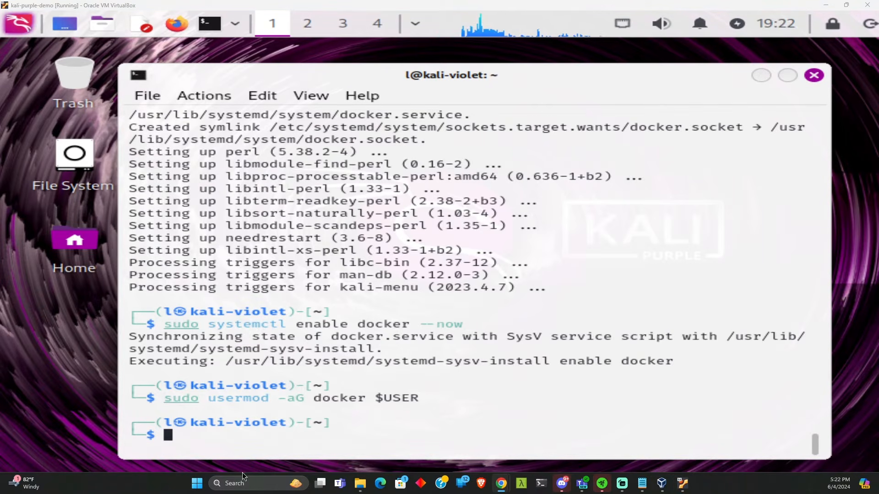
right_click(253, 429)
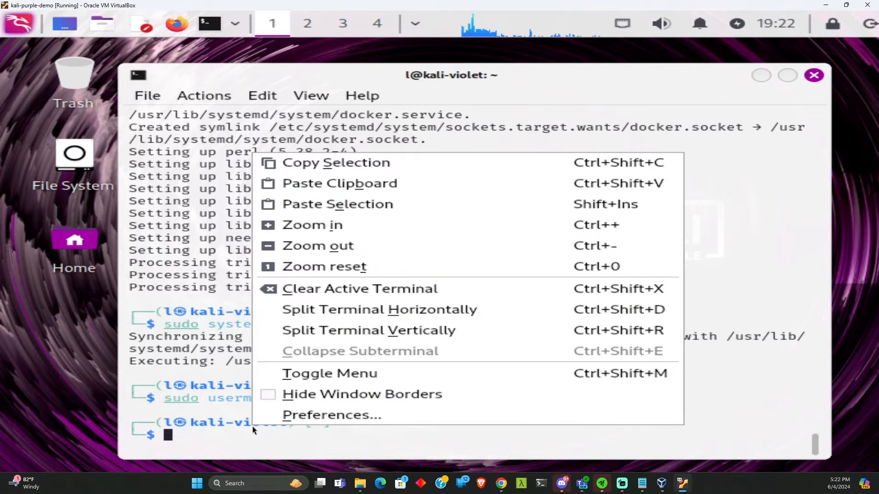
click(327, 195)
key(Return)
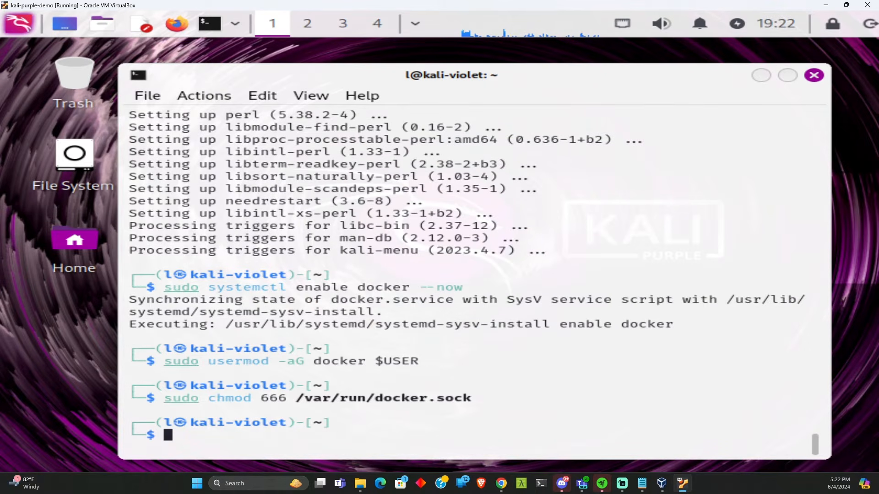
Create the Portainer data volume with docker volume create portainer_data.
key(alt+Tab)
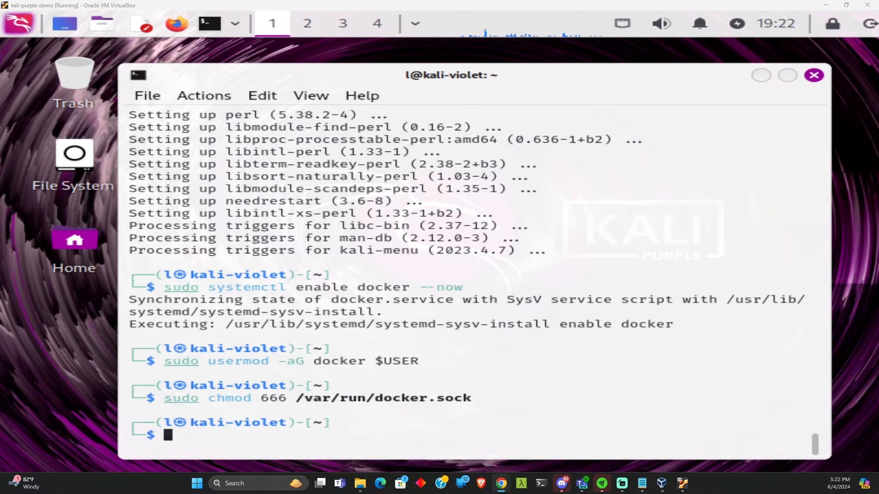
right_click(333, 393)
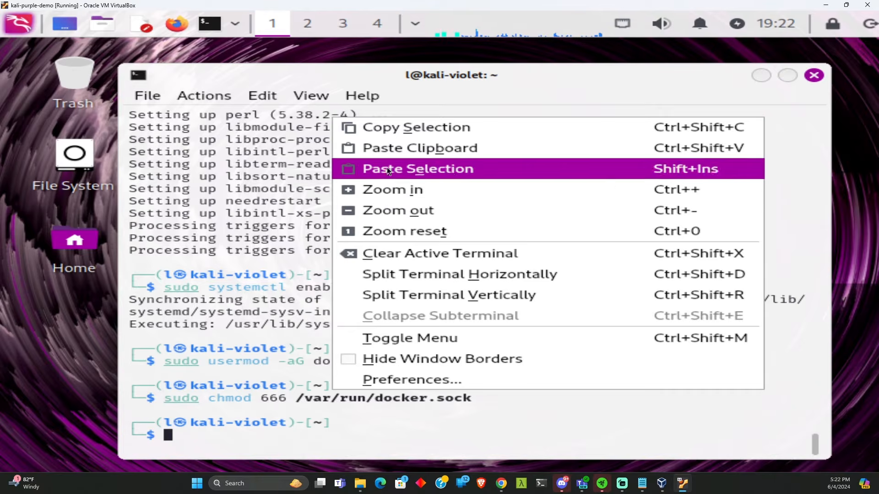
click(387, 148)
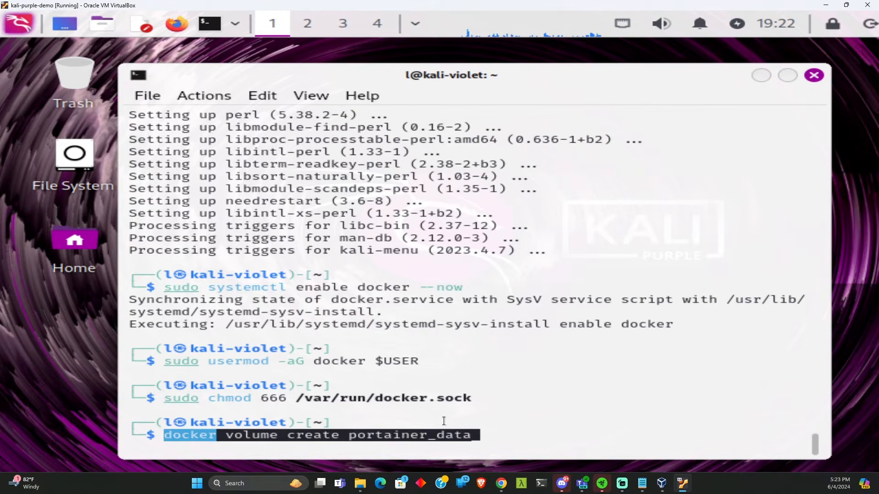
key(Return)
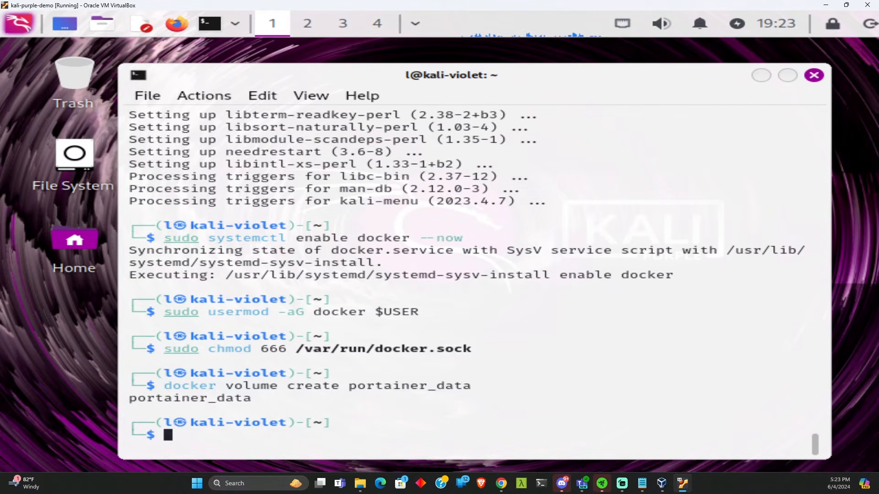
Start Portainer with docker run -d -p 18000:18000 -p 9443:9443 --name portainer --restart=always -v /var/run/docker.sock:/var/run/docker.sock -v portainer_data:/data portainer/portainer-ce:latest.
key(alt+Tab)
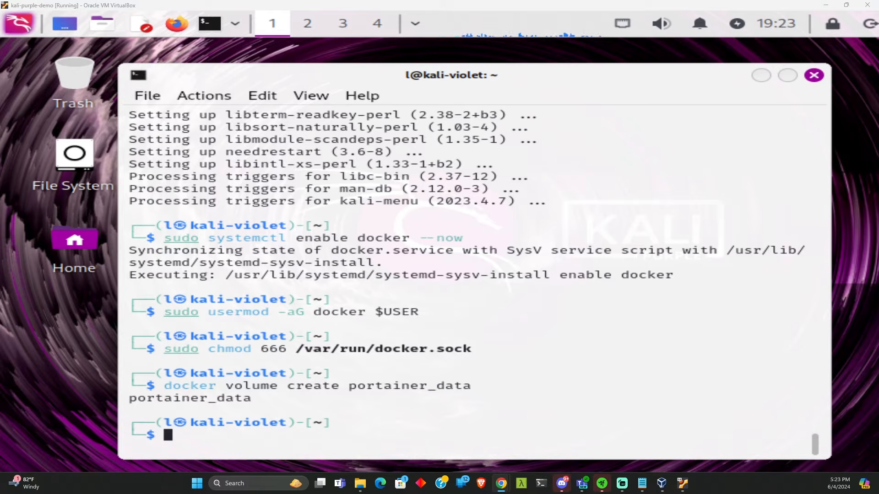
click(370, 411)
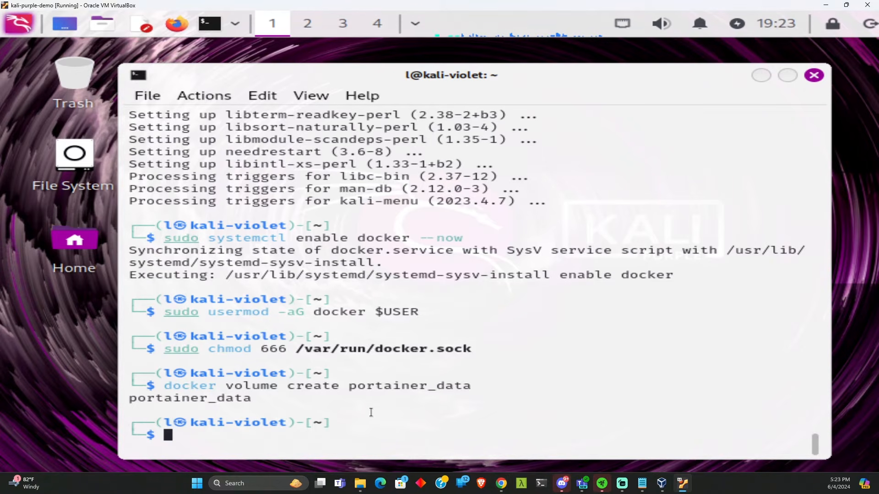
right_click(371, 411)
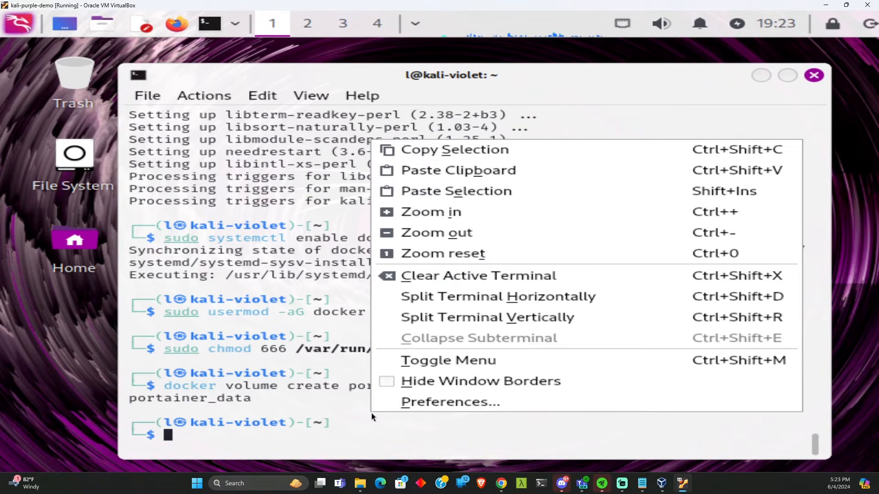
click(440, 179)
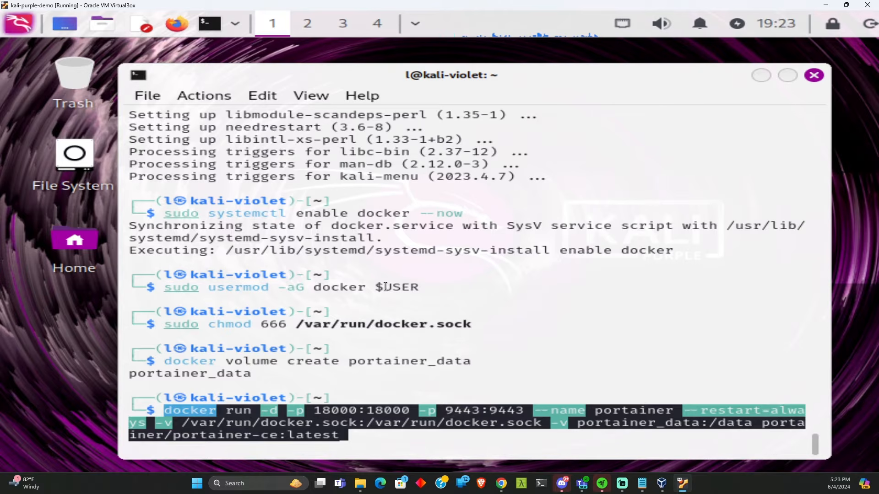
key(Return)
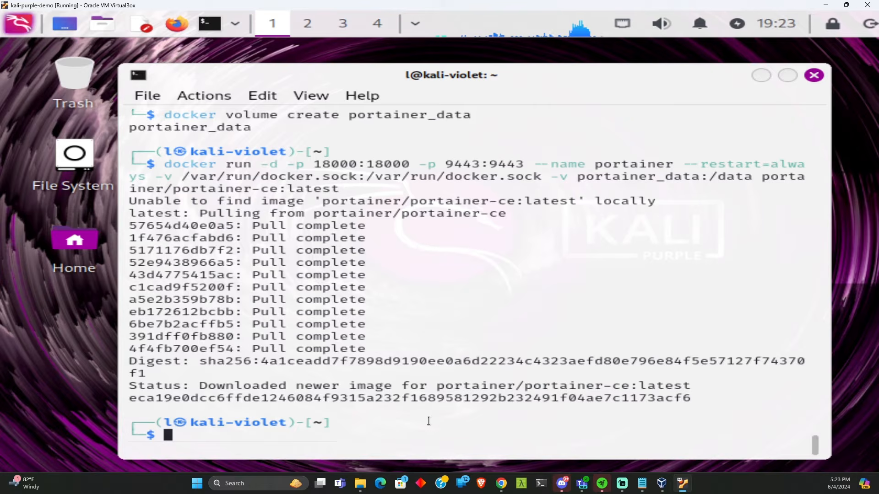
List the running Docker containers with docker ps and check the Portainer container's published port.
key(Up)
key(Home)
key(Right)
key(Right)
key(Right)
key(Right)
key(Right)
key(Right)
key(Right)
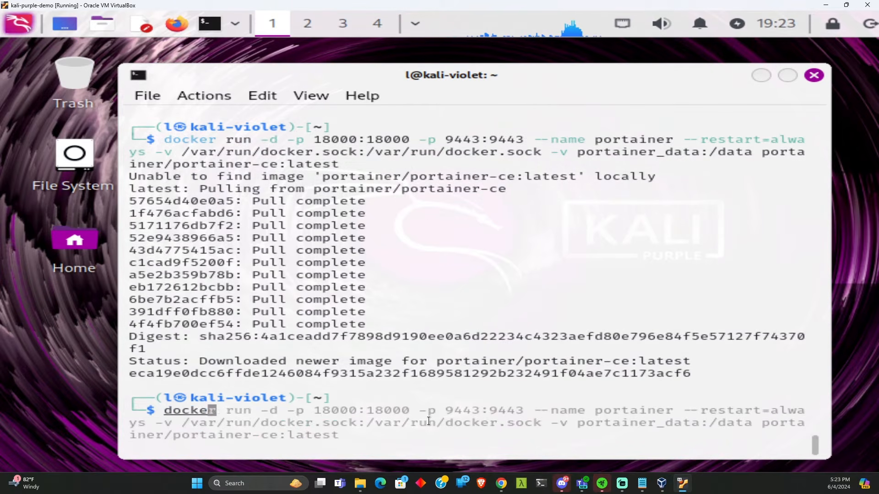
key(ctrl+k)
text(ps)
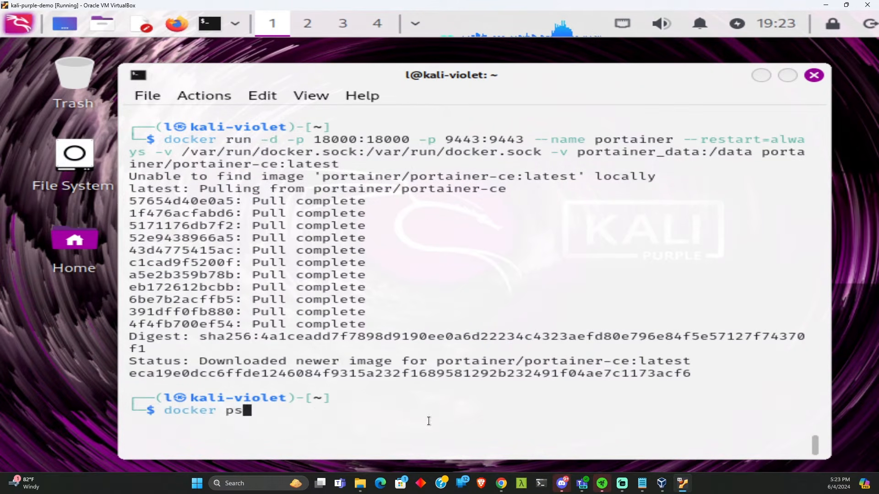
key(Return)
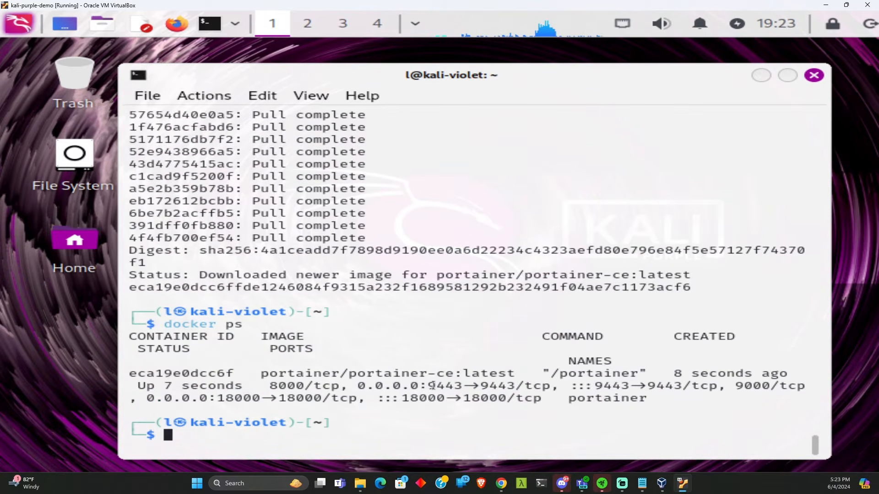
drag(433, 386, 459, 389)
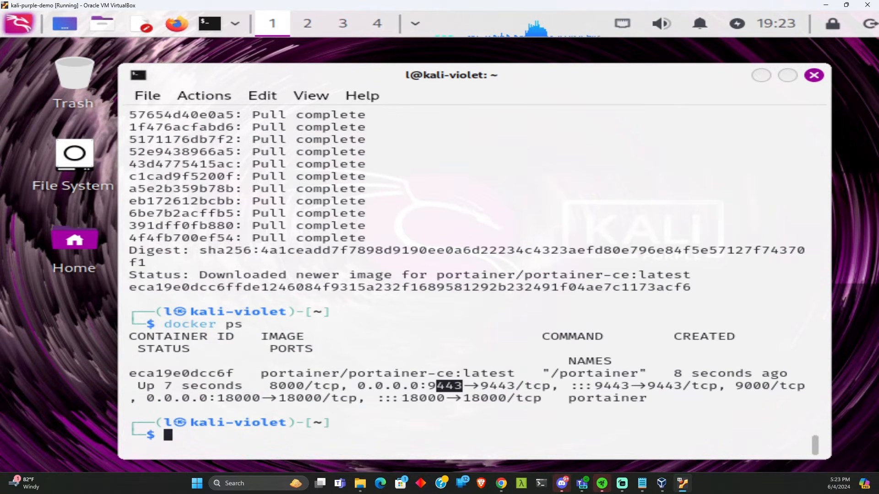
Try to open Portainer at localhost:9443 in a new Firefox tab.
click(175, 25)
click(318, 56)
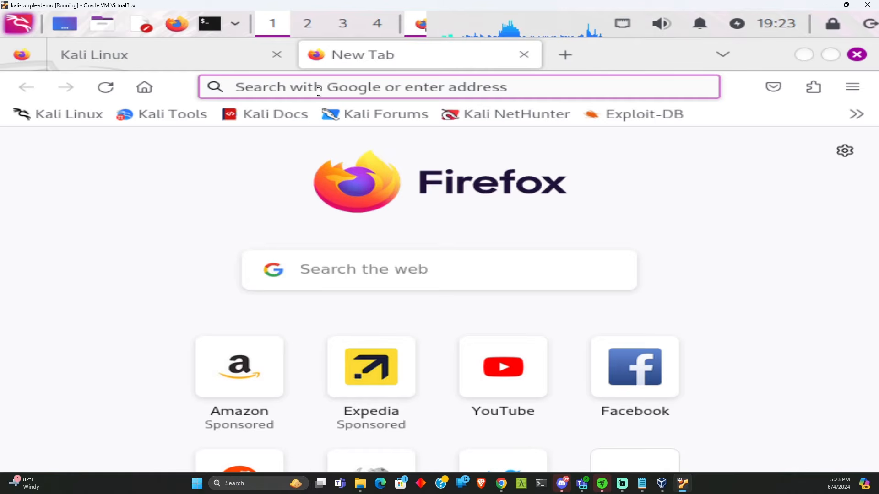
text(localhost:)
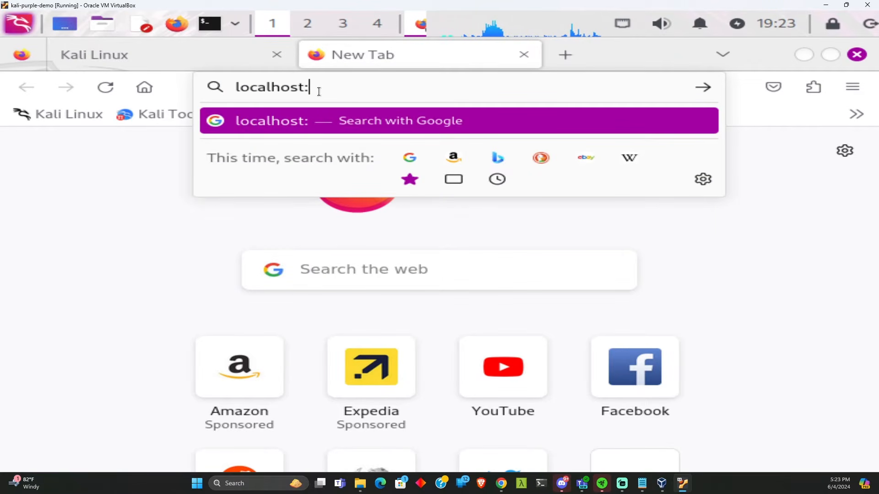
text(9442)
key(BackSpace)
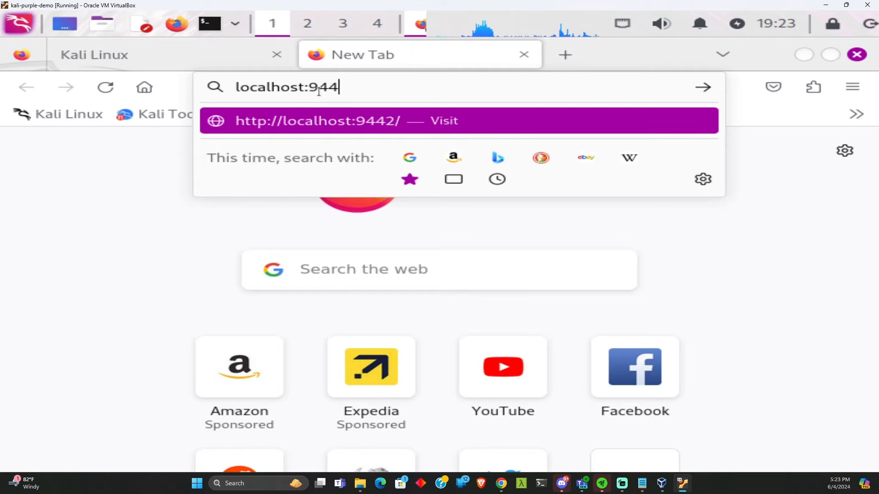
text(3)
key(Return)
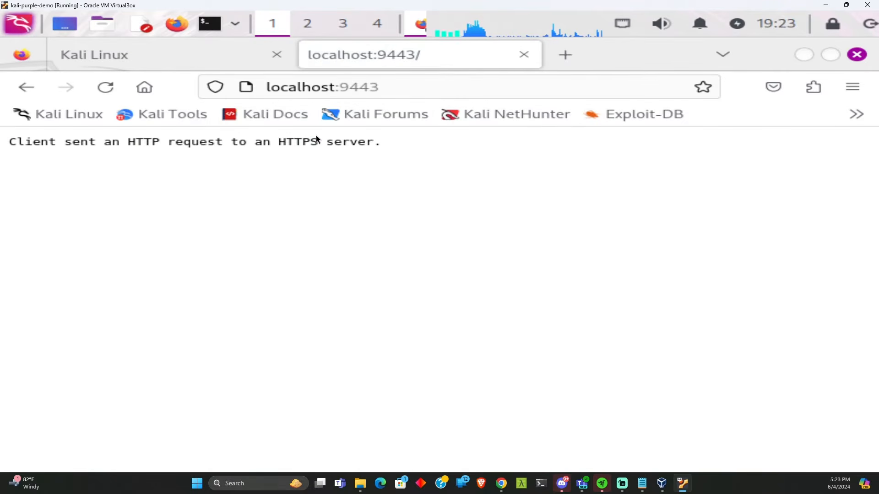
click(268, 87)
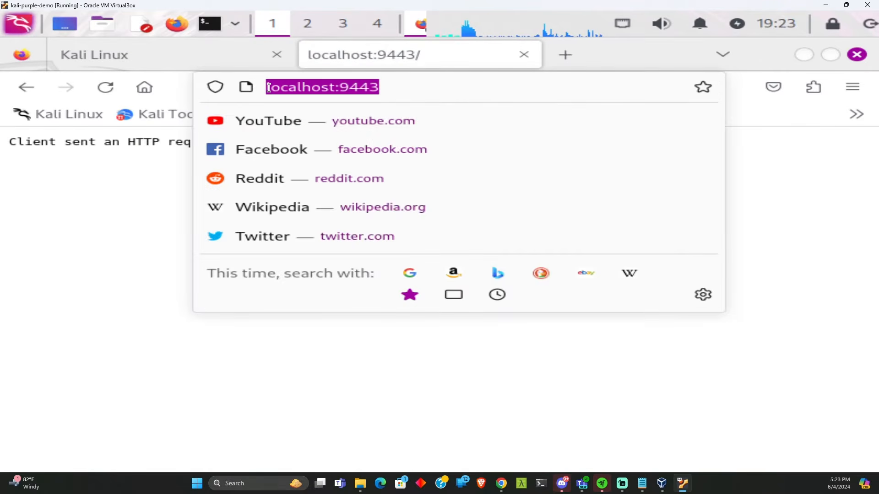
click(268, 87)
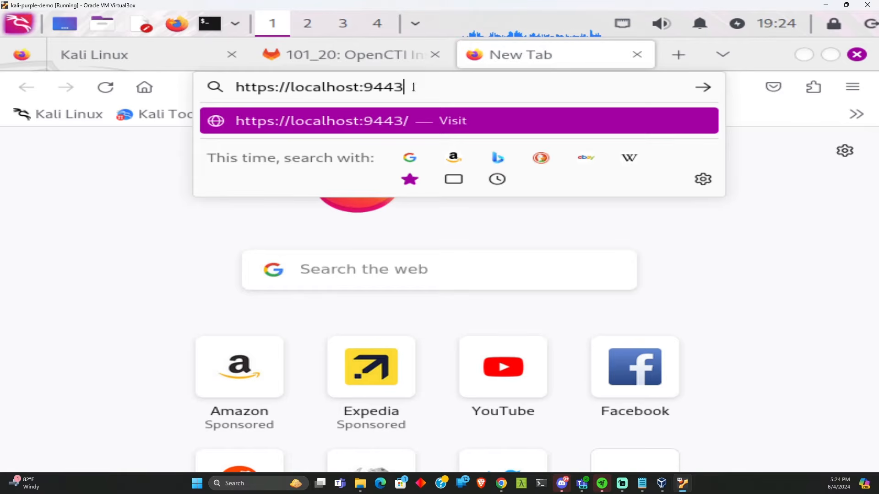
key(Return)
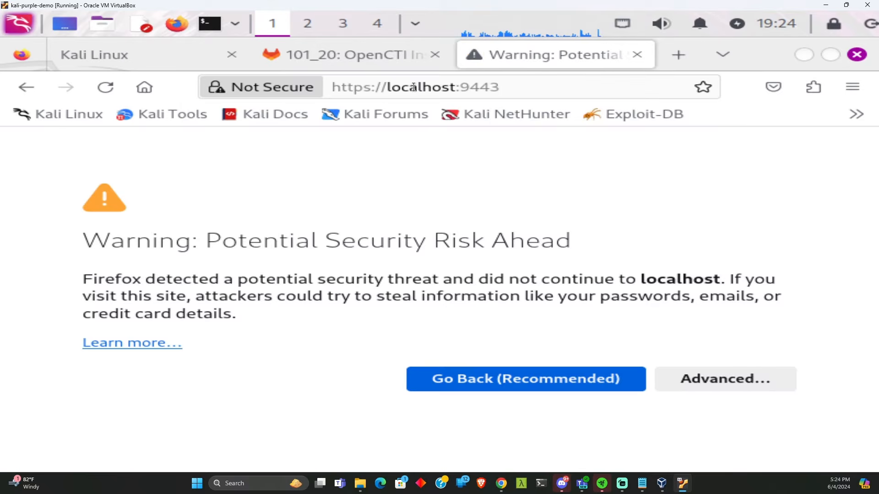
click(687, 372)
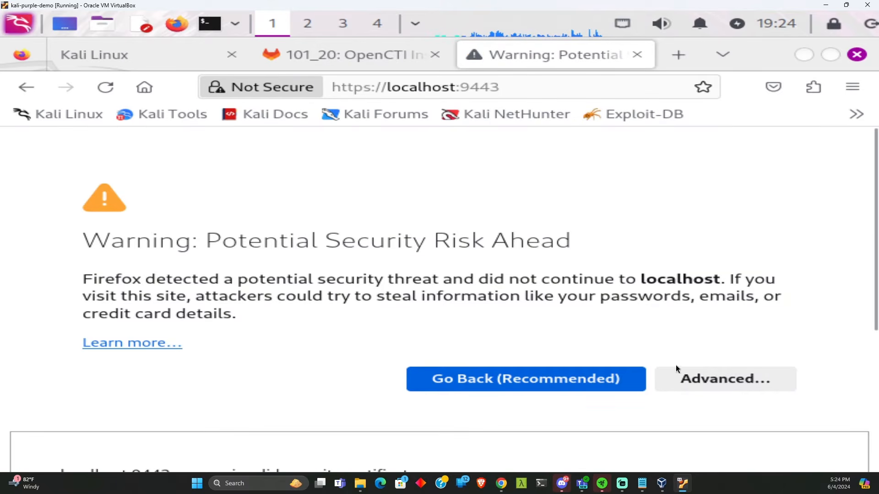
click(655, 413)
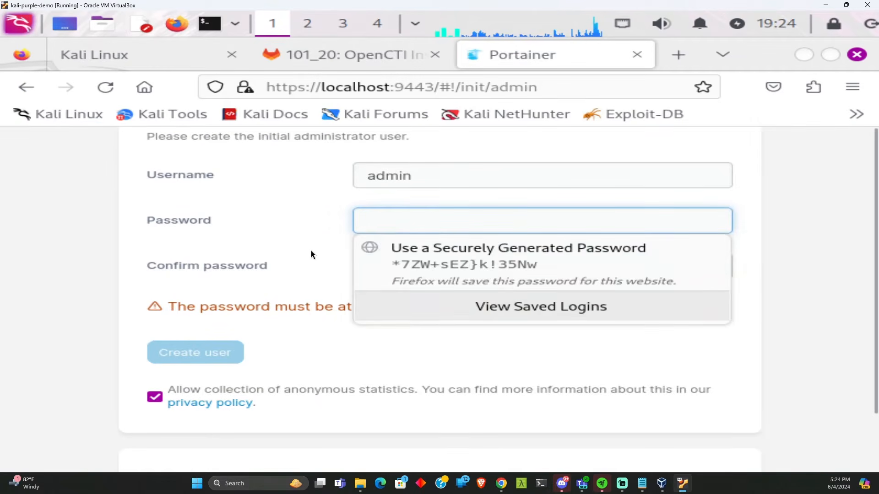
Create Portainer's initial administrator user admin by entering and confirming the account password, and decline saving the login in Firefox.
click(306, 256)
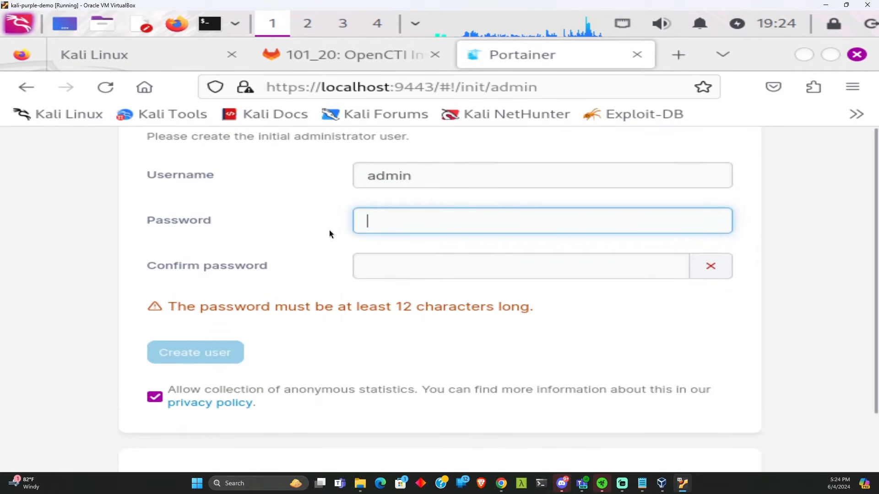
click(376, 224)
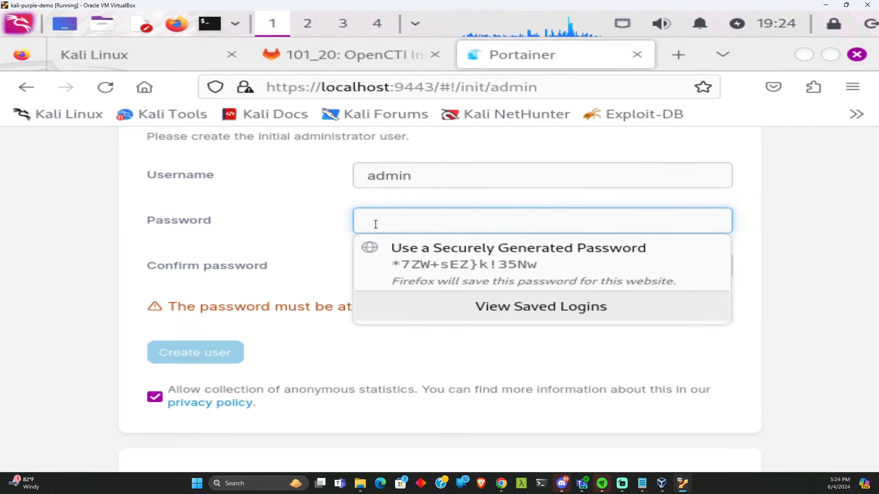
text(•••••)
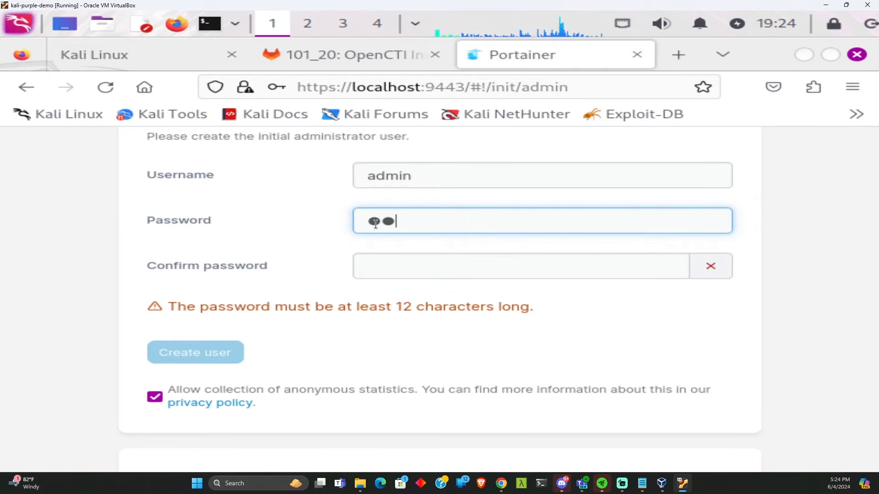
text(••••••)
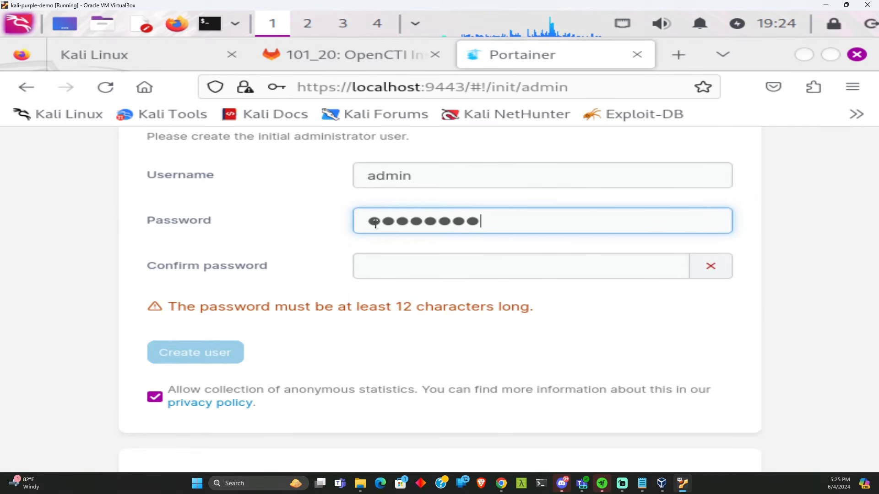
text(••)
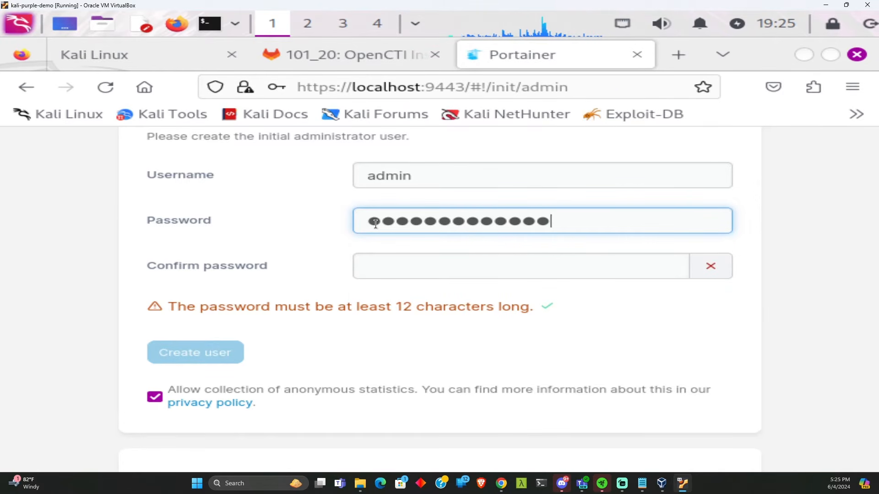
key(Tab)
text(•••••)
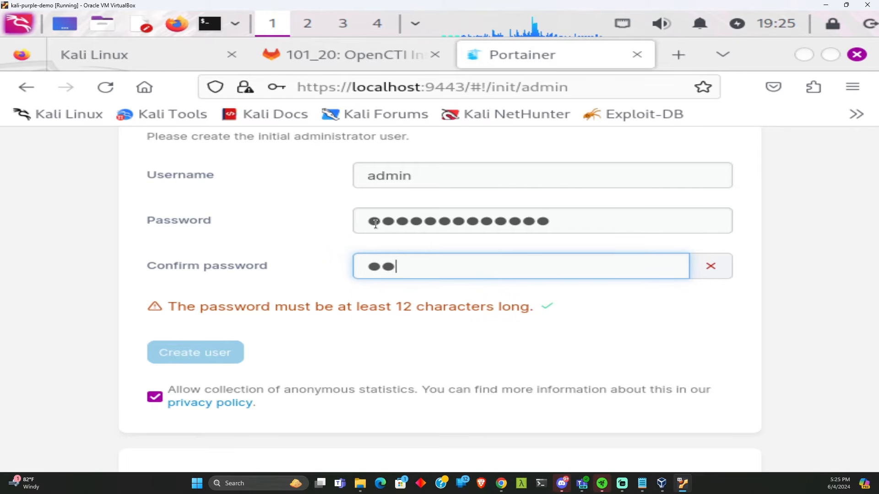
text(•••••••)
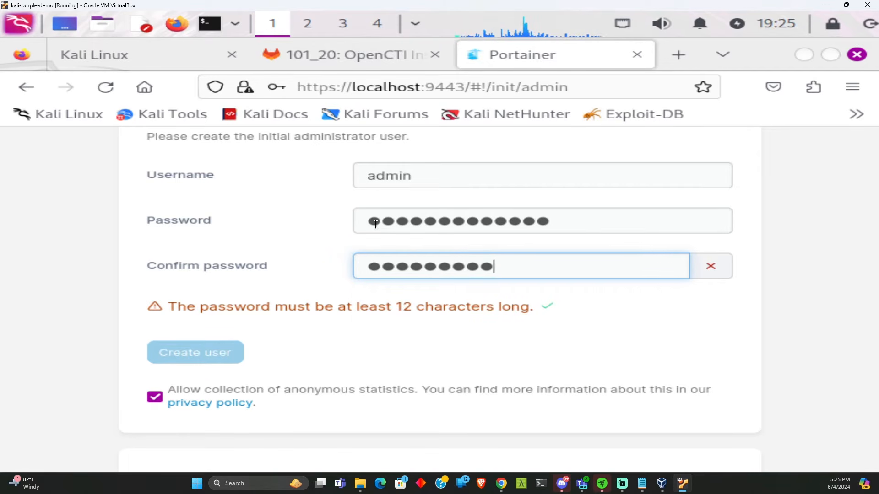
text(•)
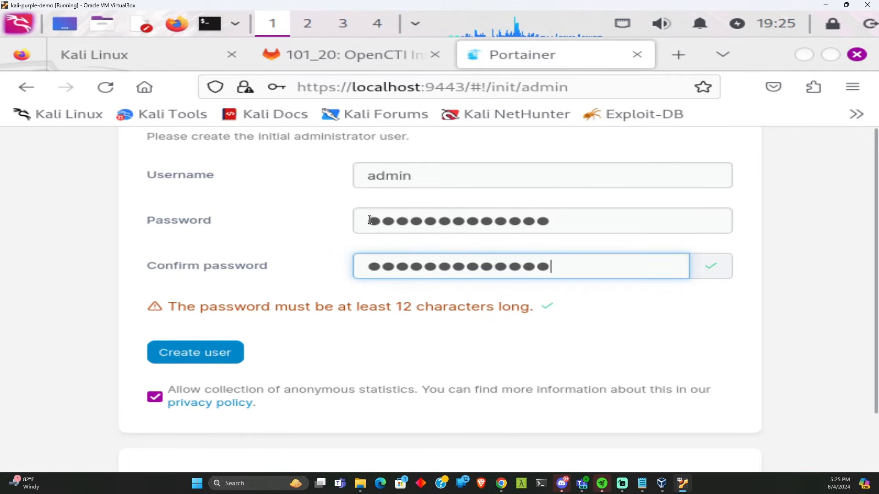
click(217, 352)
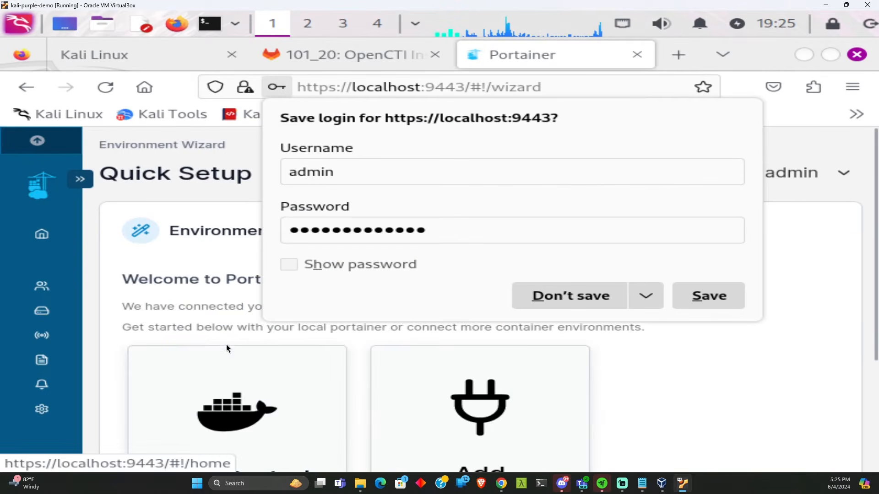
click(578, 296)
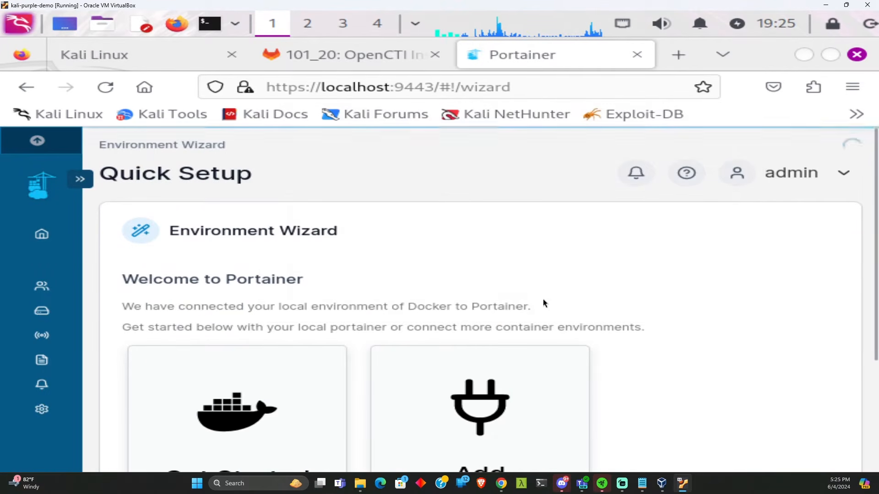
Get started with Portainer's local Docker environment, open its dashboard and review the environment overview.
scroll(383, 289, down, 3)
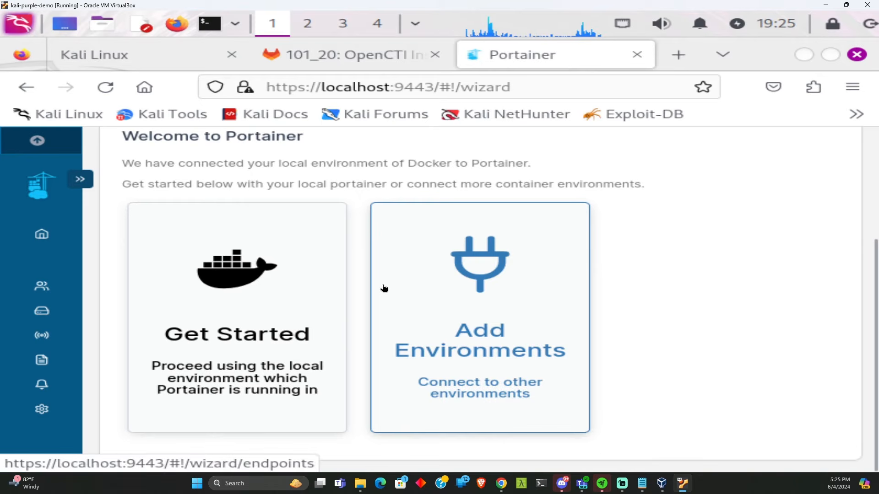
scroll(383, 288, up, 3)
scroll(327, 265, down, 3)
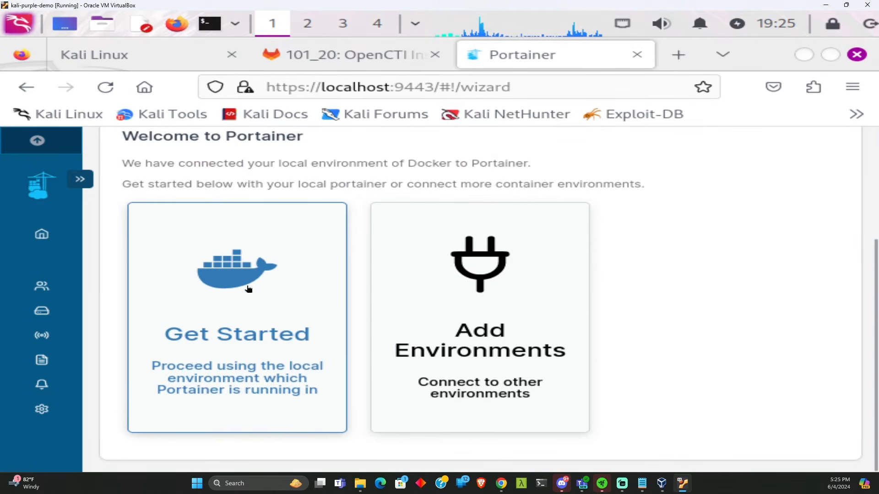
click(229, 320)
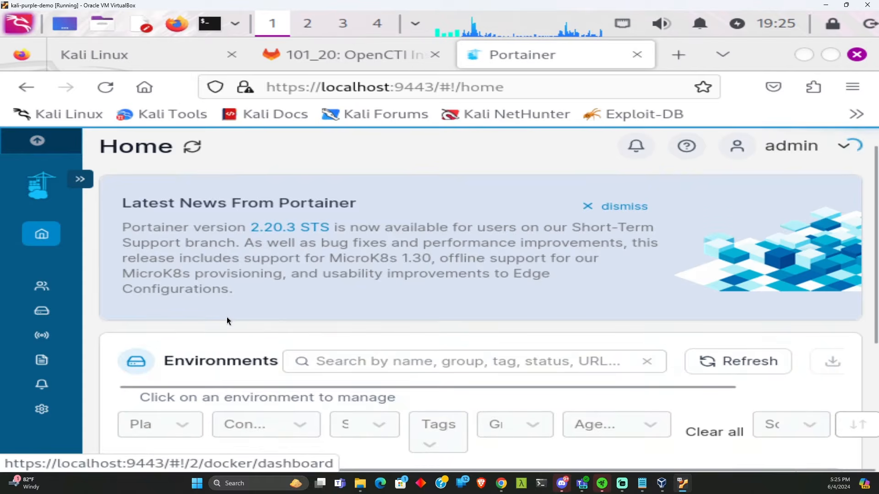
scroll(298, 287, down, 4)
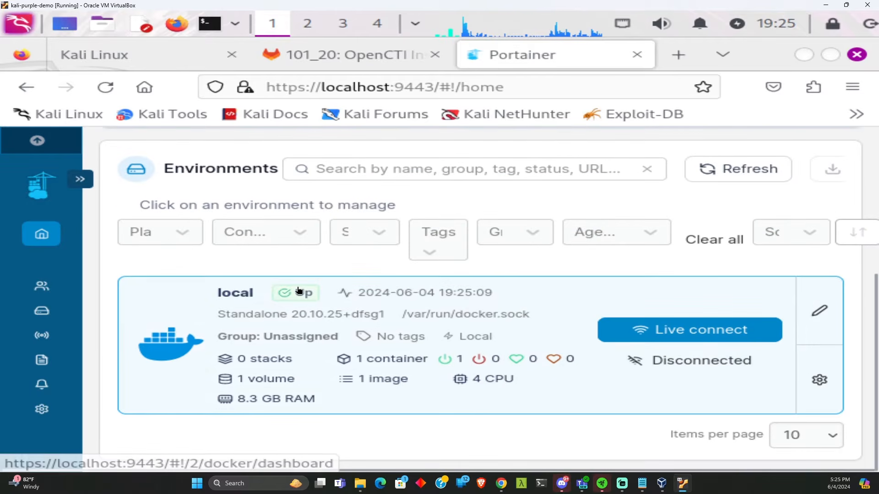
click(529, 301)
scroll(322, 306, down, 1)
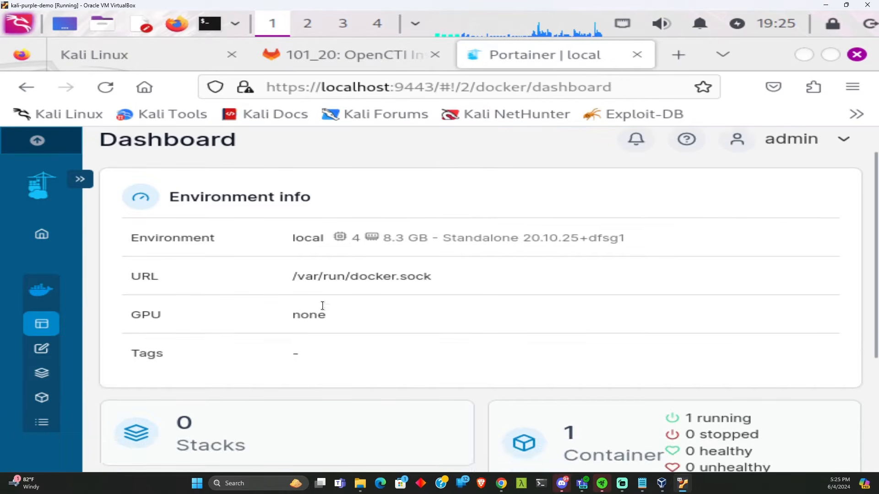
scroll(322, 306, down, 3)
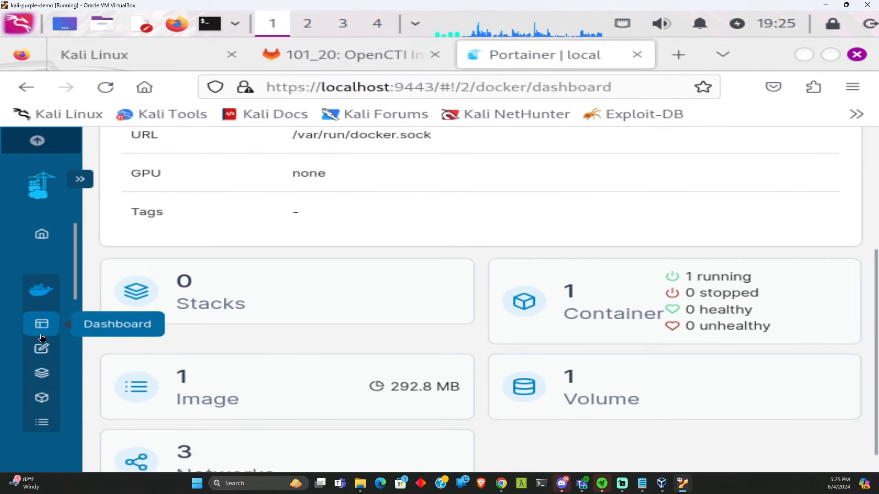
Start a new stack in the local environment with the Web editor build method and name it opencti.
click(42, 374)
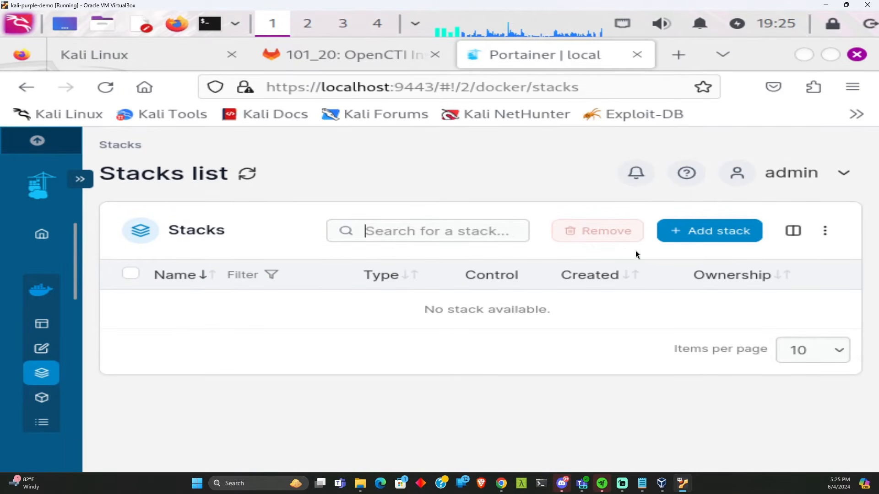
click(685, 236)
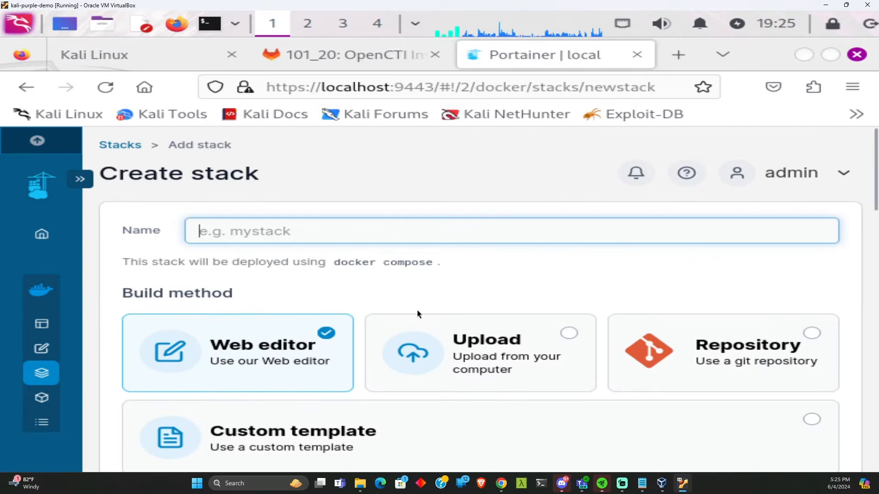
click(241, 356)
click(256, 232)
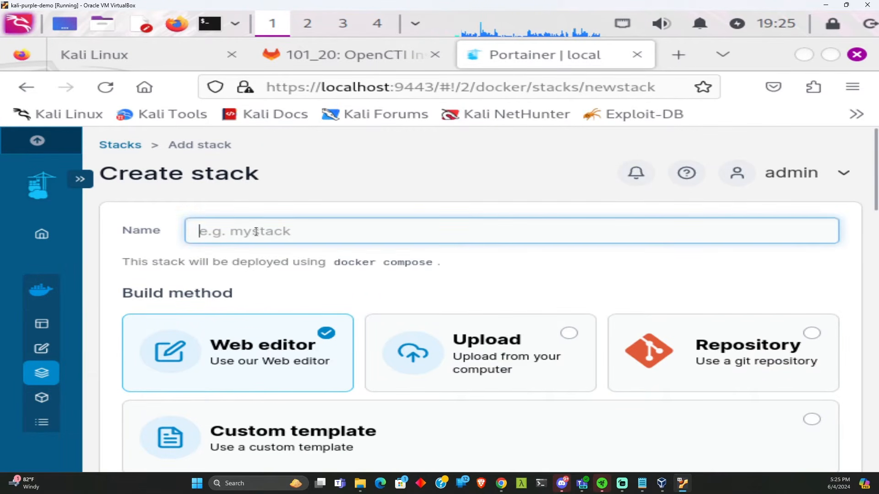
text(opencti)
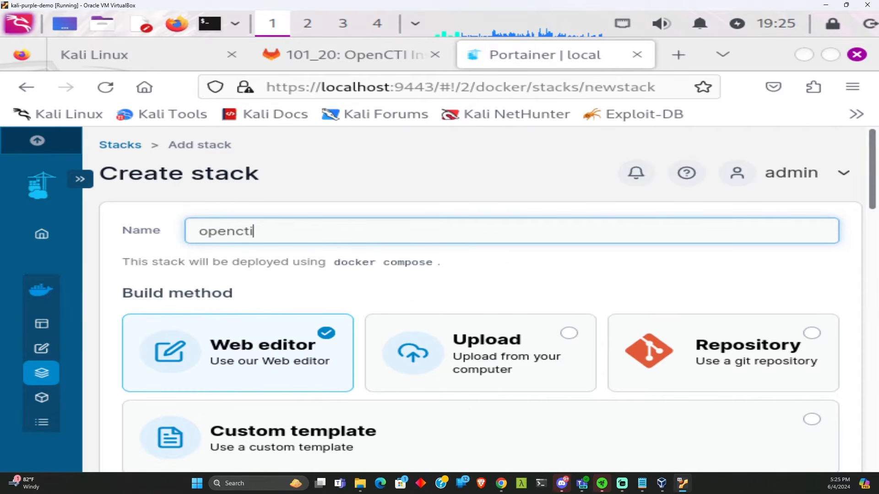
Find the environmental variables commands on the OpenCTI Installation wiki page and create the /opt/opencti directory with sudo in the terminal.
scroll(480, 297, down, 2)
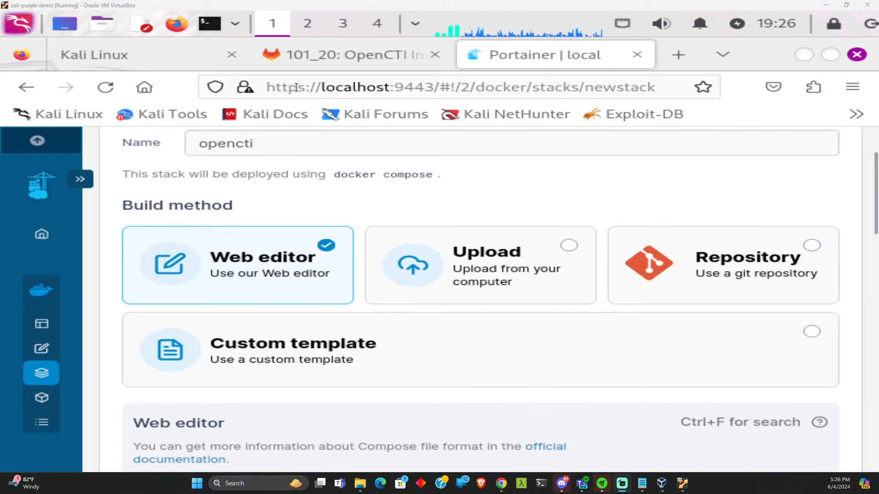
click(307, 61)
scroll(255, 297, down, 12)
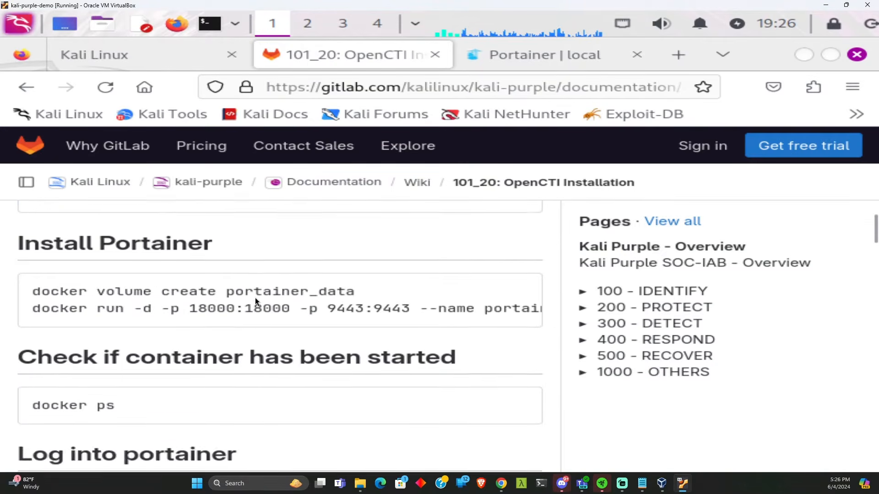
scroll(255, 298, down, 10)
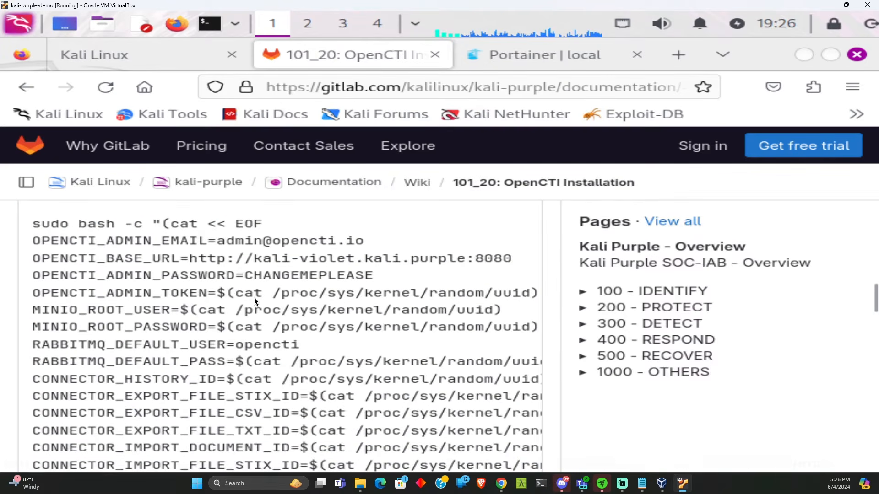
scroll(237, 299, up, 2)
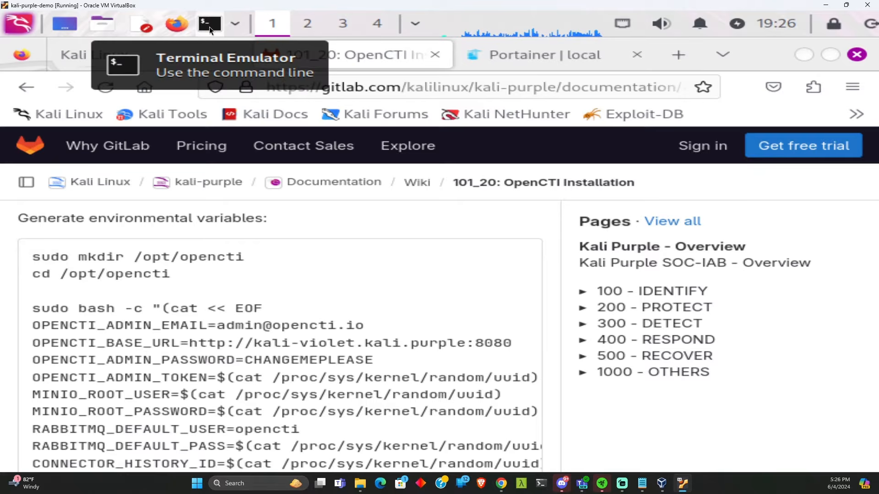
click(412, 23)
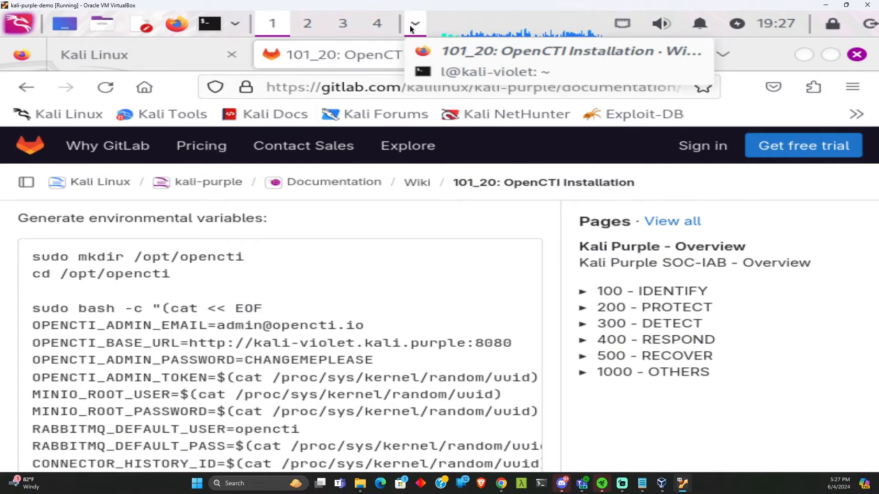
click(430, 69)
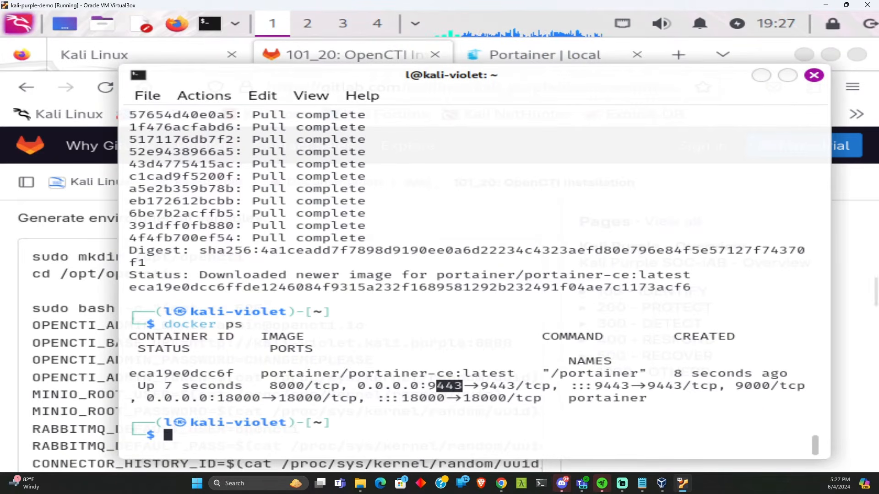
click(314, 420)
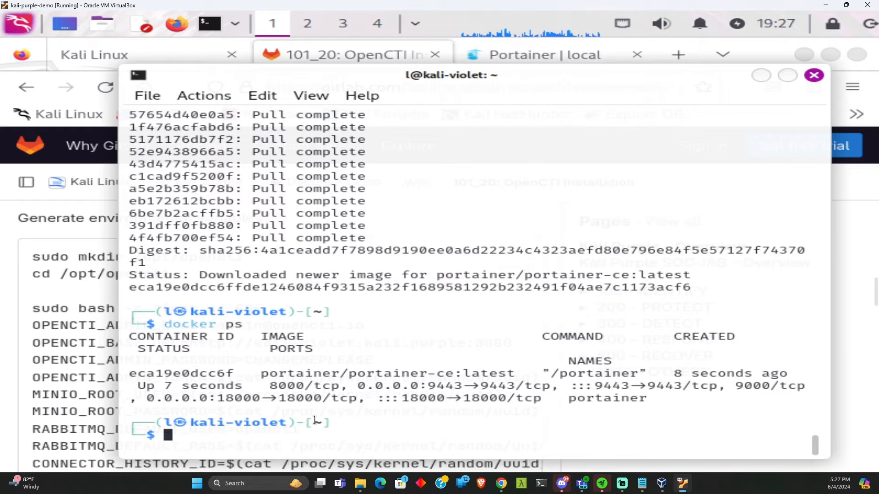
text(sudo )
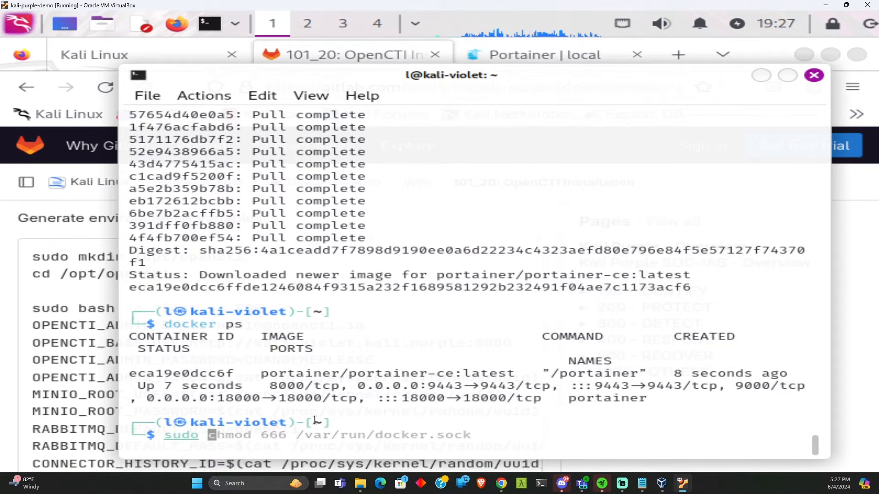
text(mkdir)
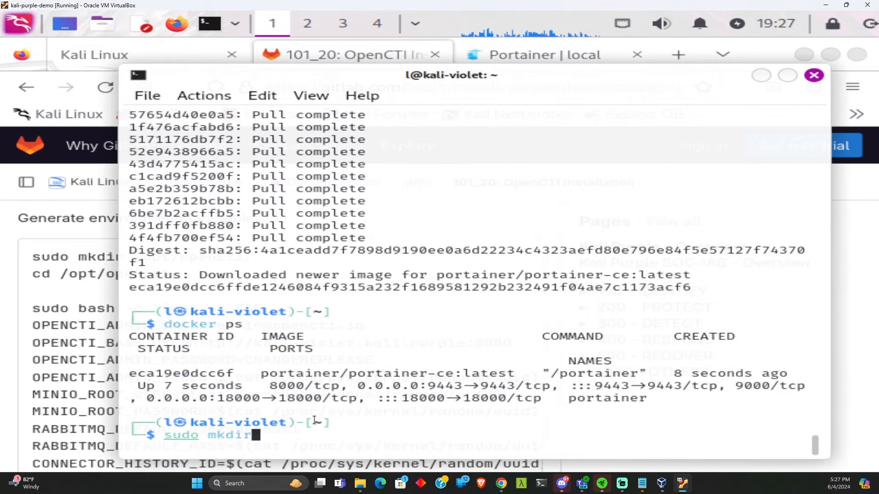
text( /opt)
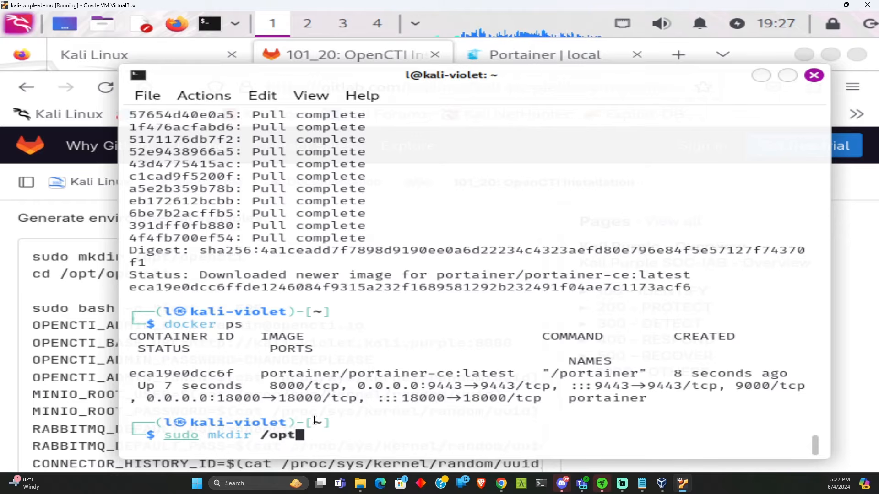
text(/open)
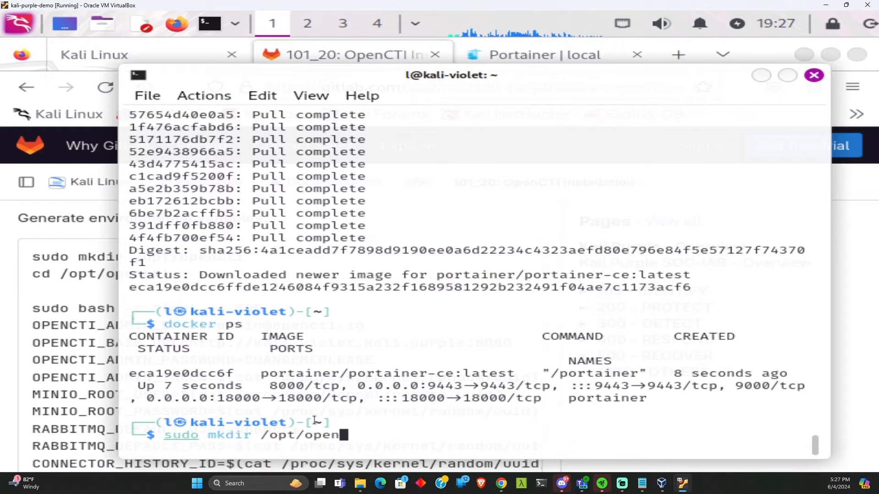
text(cti)
key(Return)
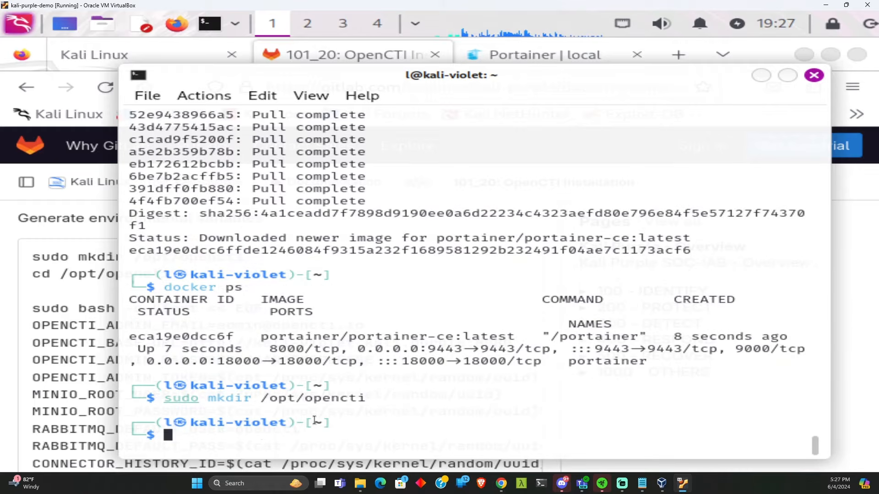
Change the terminal's working directory to /opt/opencti.
text(cd )
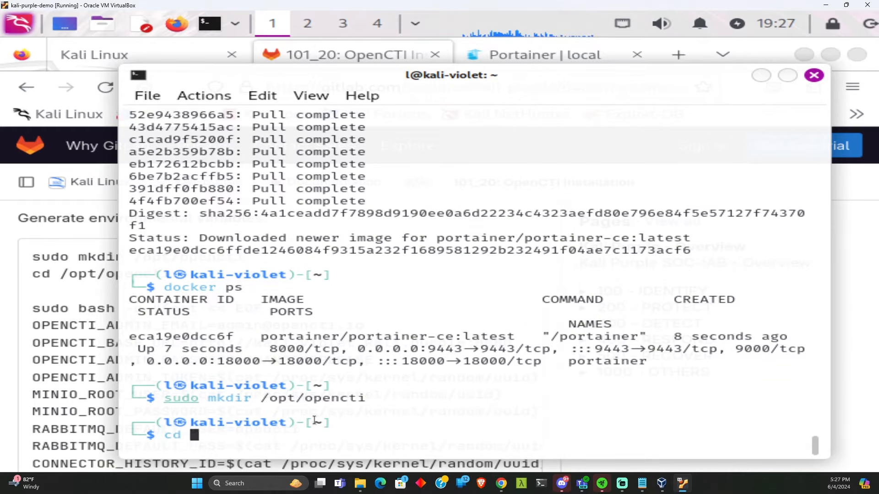
text(/opt/)
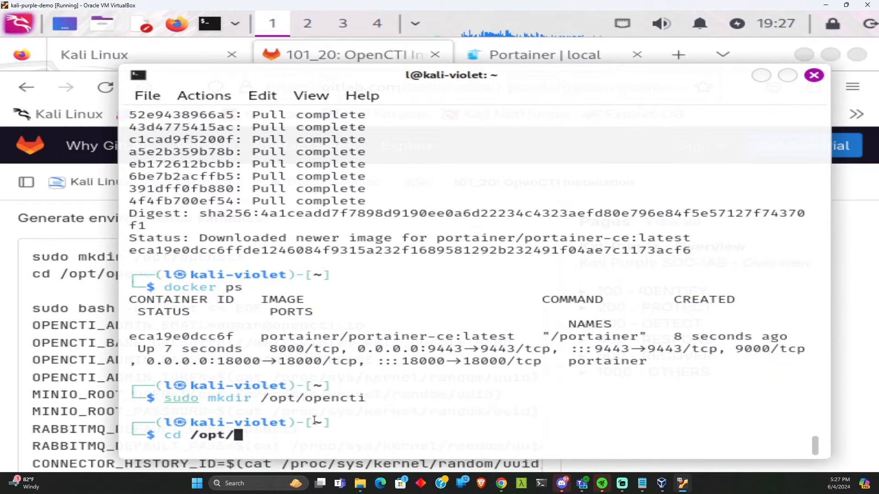
text(opencti)
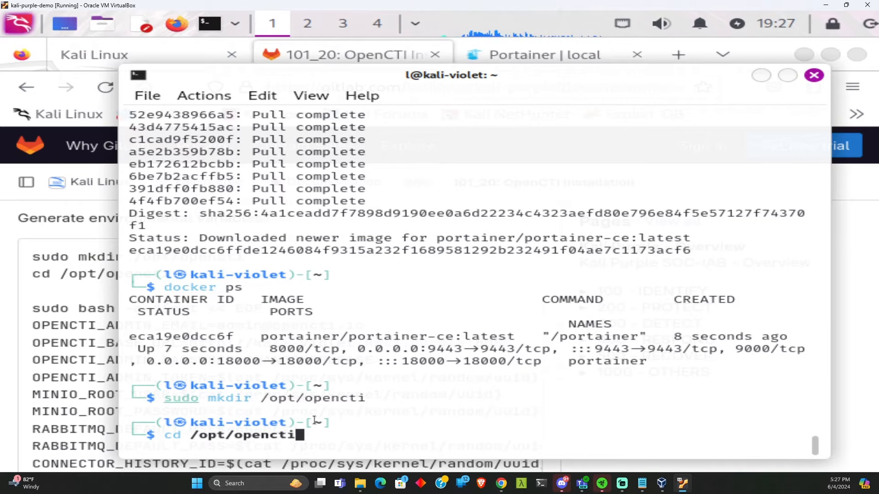
key(Return)
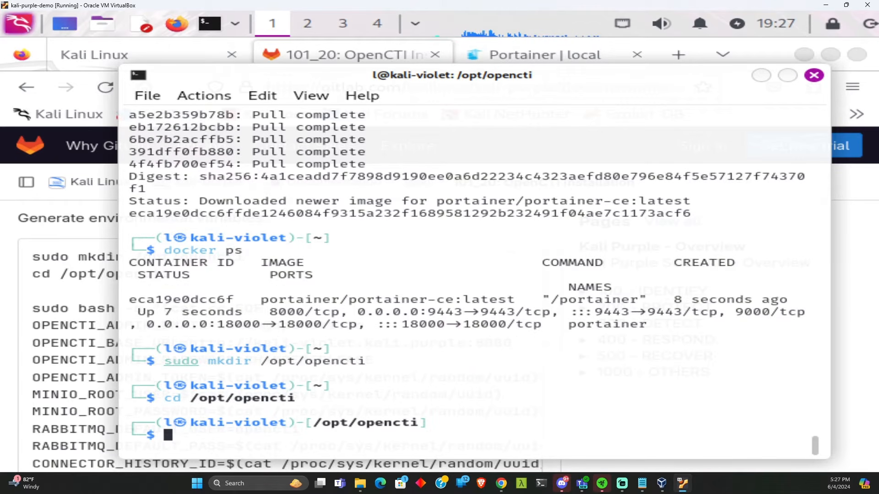
Copy the wiki's multi-line sudo bash command that writes the OpenCTI variables, from "sudo bash -c" through the closing .env line.
click(71, 309)
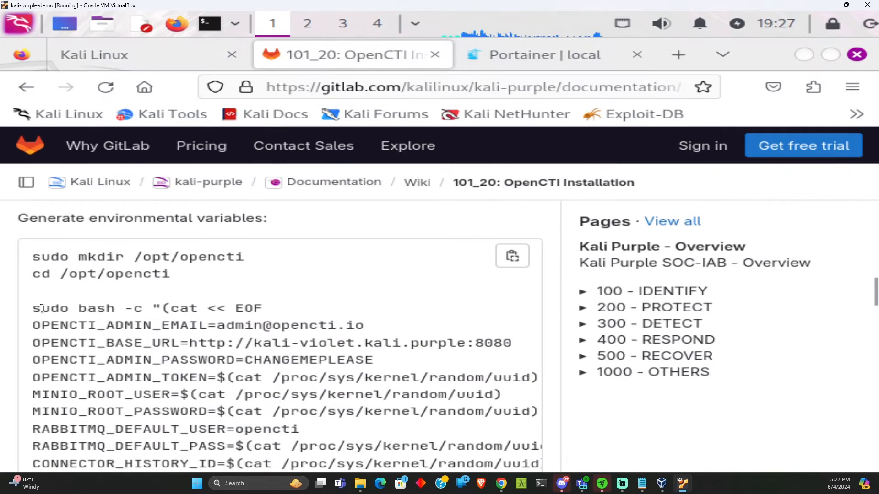
drag(34, 308, 121, 372)
scroll(149, 347, down, 5)
scroll(136, 367, down, 4)
scroll(144, 394, down, 3)
scroll(145, 394, up, 6)
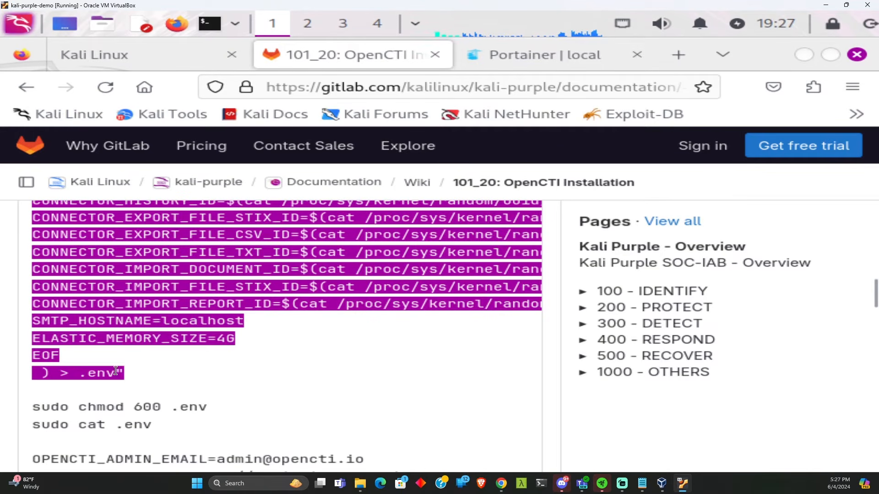
right_click(118, 302)
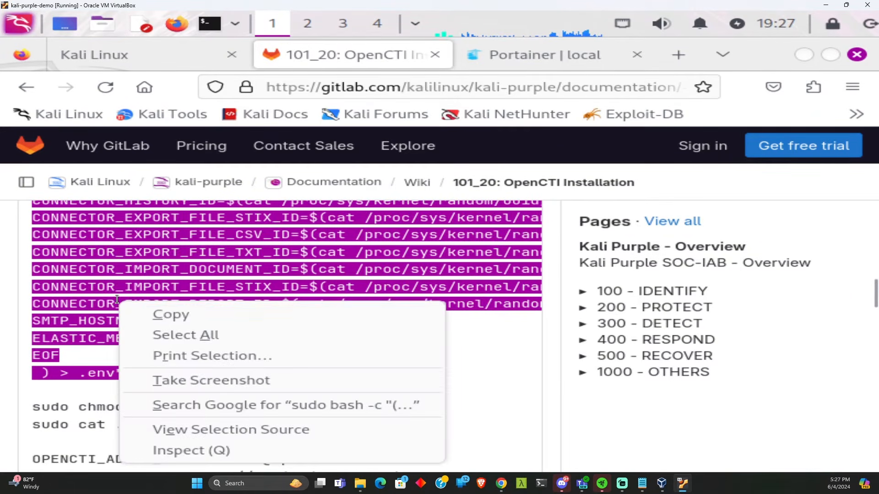
click(141, 307)
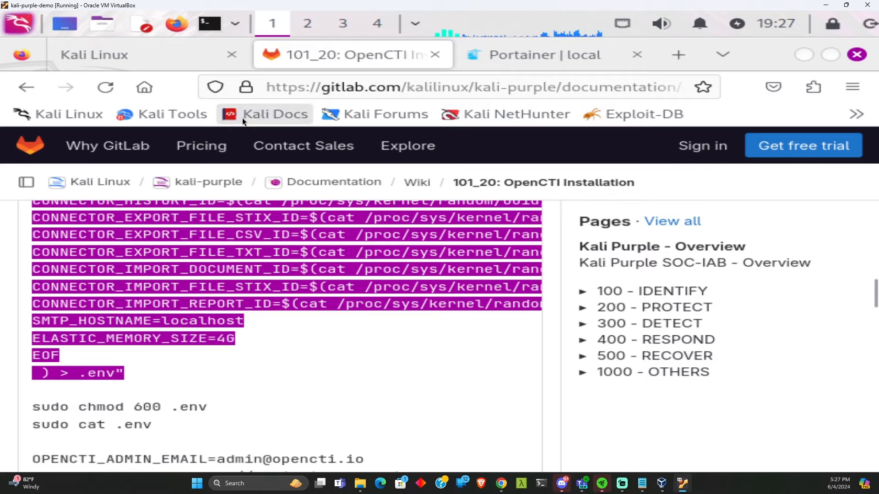
Paste the copied environment variable command at the terminal prompt in /opt/opencti.
click(409, 24)
click(437, 69)
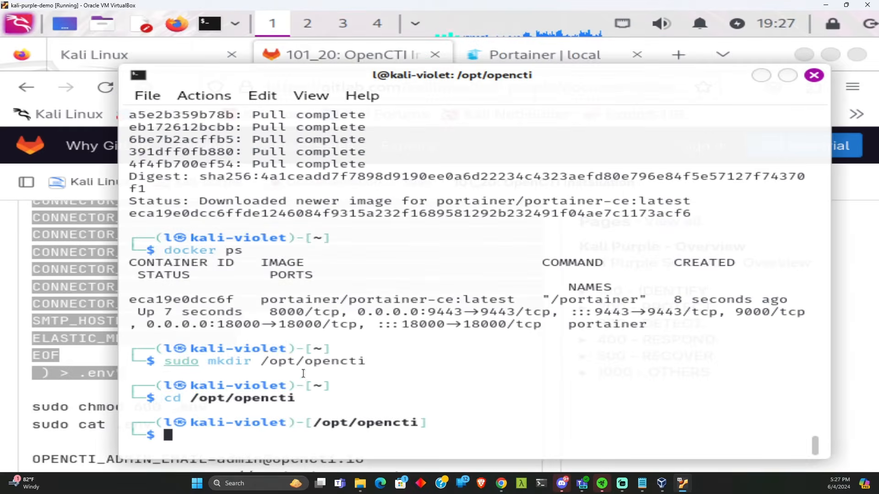
right_click(336, 112)
click(392, 146)
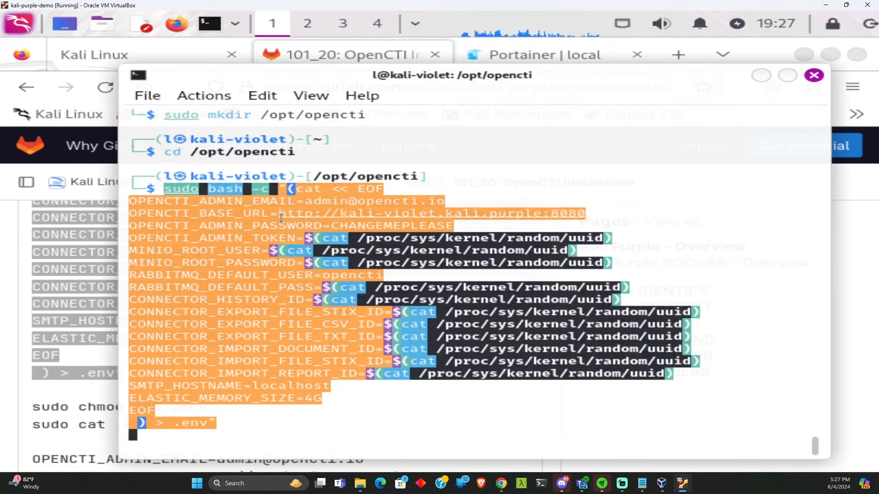
key(Up)
key(Up)
key(Up)
key(Up)
key(Up)
key(Up)
key(Up)
key(Up)
key(Up)
key(Up)
key(Up)
key(Up)
key(Up)
key(Up)
key(Up)
key(Up)
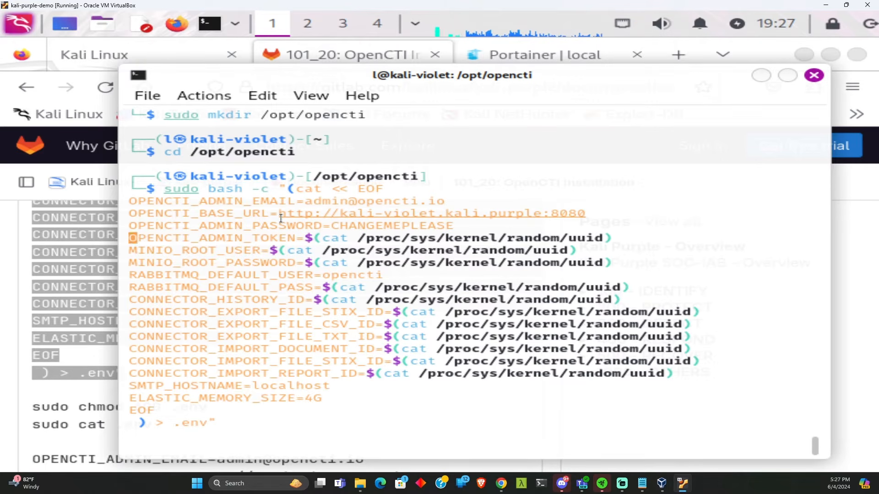
key(Up)
key(Up)
key(Right)
key(Right)
key(Right)
key(Right)
key(Right)
key(Right)
key(Right)
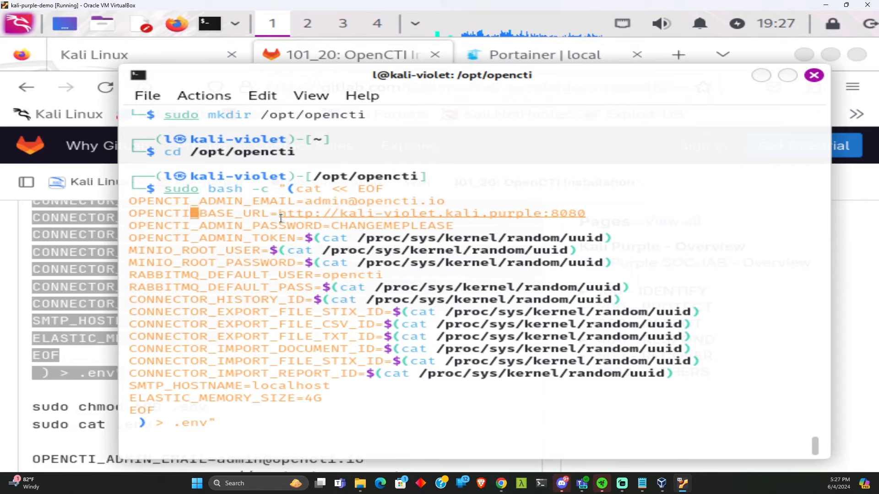
key(Right)
key(Right)
key(Right)
key(Right)
key(Right)
key(Right)
key(Right)
key(Right)
key(Right)
key(Right)
key(Right)
key(Right)
key(Right)
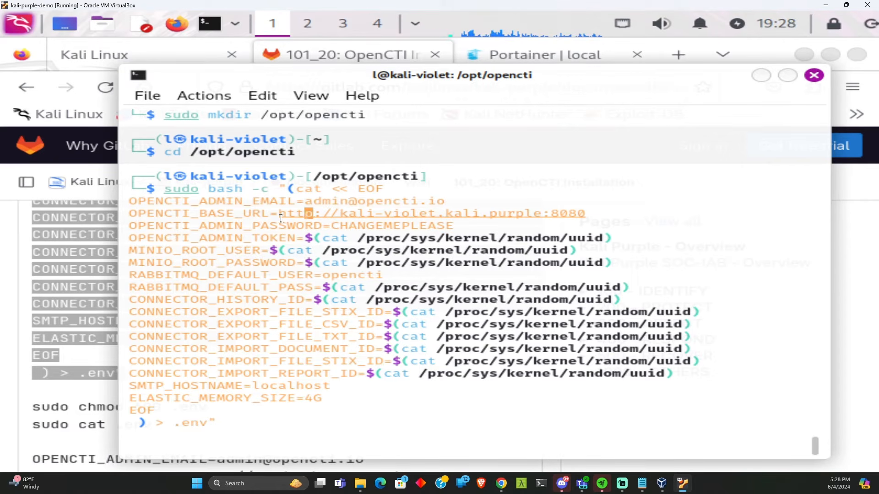
key(Right)
key(Right)
key(Right)
key(Right)
key(Delete)
key(Delete)
key(Delete)
key(Delete)
key(Delete)
key(Delete)
key(Delete)
key(Delete)
key(Delete)
key(Delete)
key(Delete)
key(Delete)
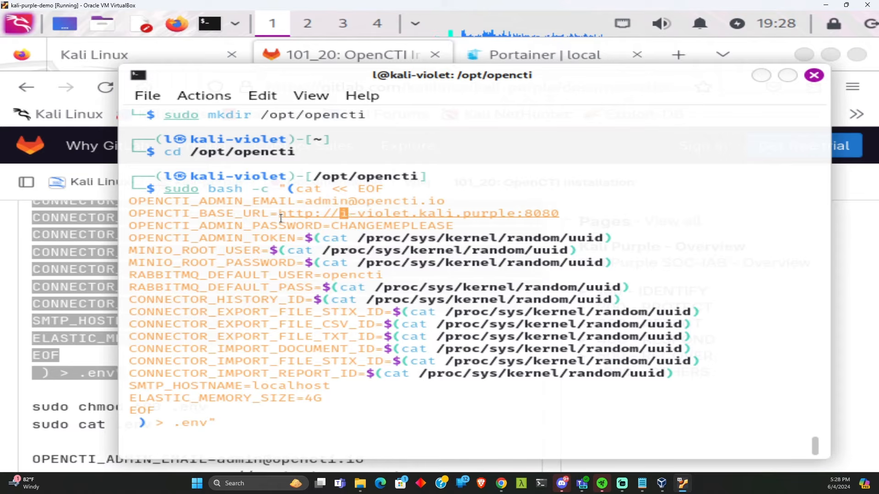
key(Delete)
key(Delete)
key(Delete)
key(Delete)
key(Delete)
key(Delete)
key(Delete)
key(Delete)
key(Delete)
key(Delete)
key(Delete)
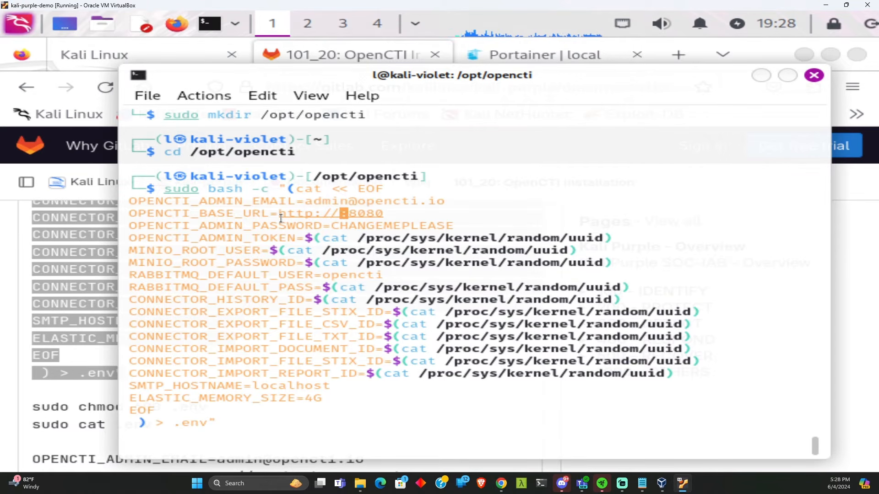
text(local)
text(host)
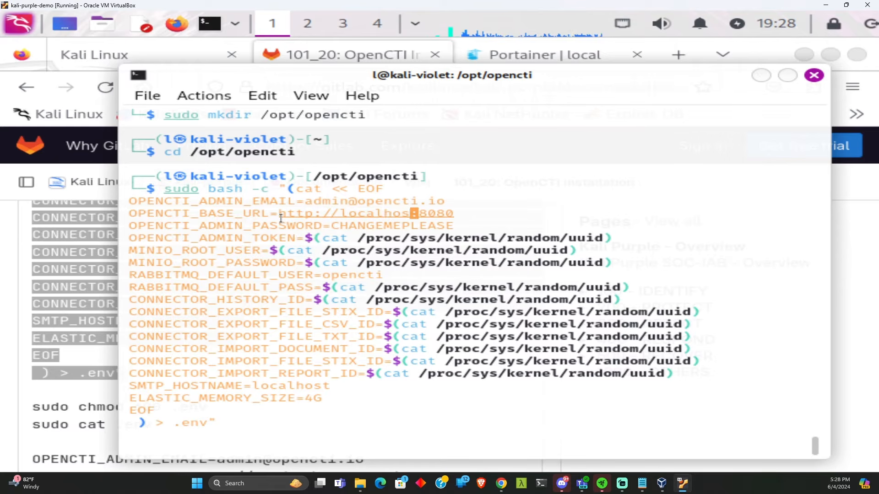
Look through the remaining variables in the command and run it to write the .env file.
key(Down)
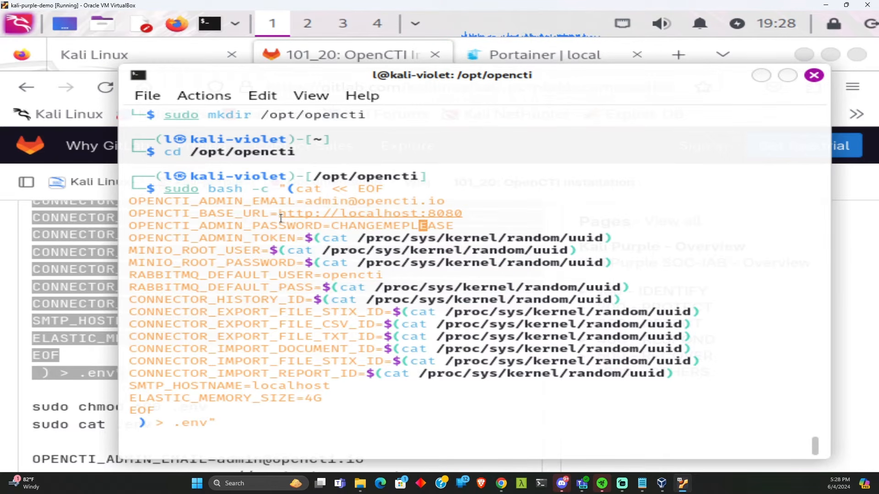
key(Down)
key(Down)
key(Down)
key(Down)
key(Down)
key(Down)
key(Down)
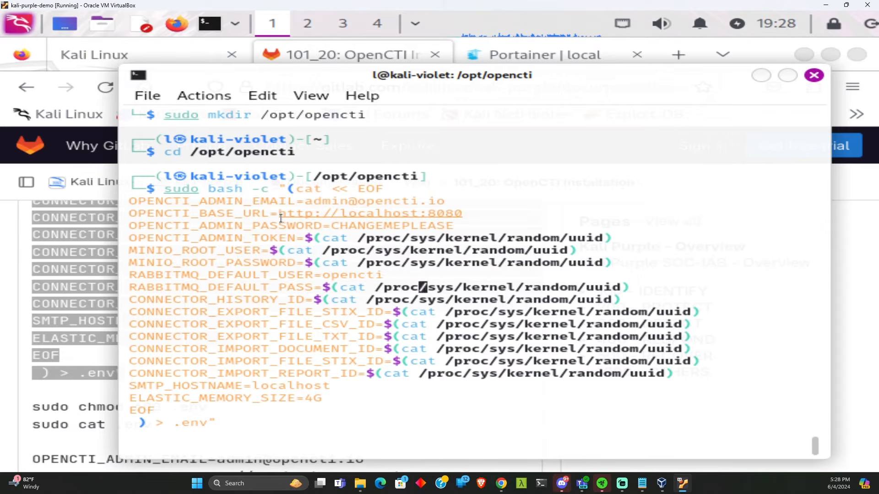
key(Down)
key(Down)
key(Down)
key(Down)
key(Down)
key(Down)
key(Down)
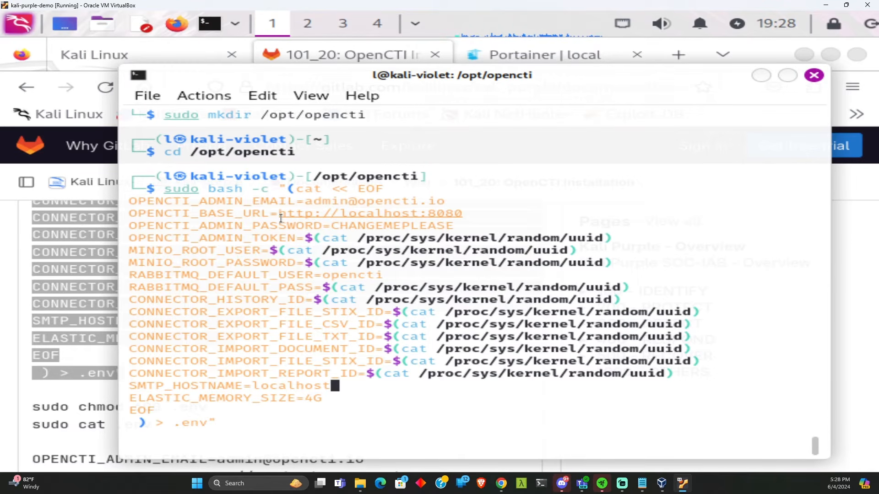
key(Up)
key(Up)
key(Down)
key(Down)
key(Down)
key(Down)
key(Return)
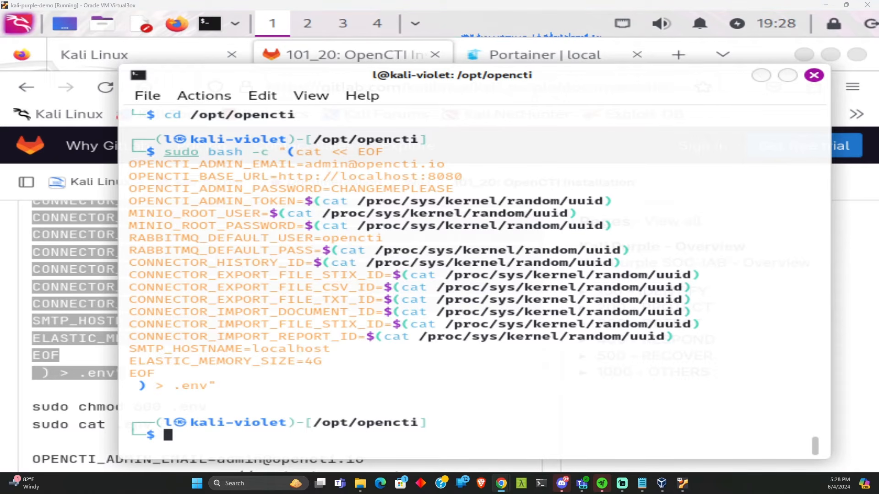
Restrict the .env file's permissions by pasting and running sudo chmod 600 .env.
right_click(282, 434)
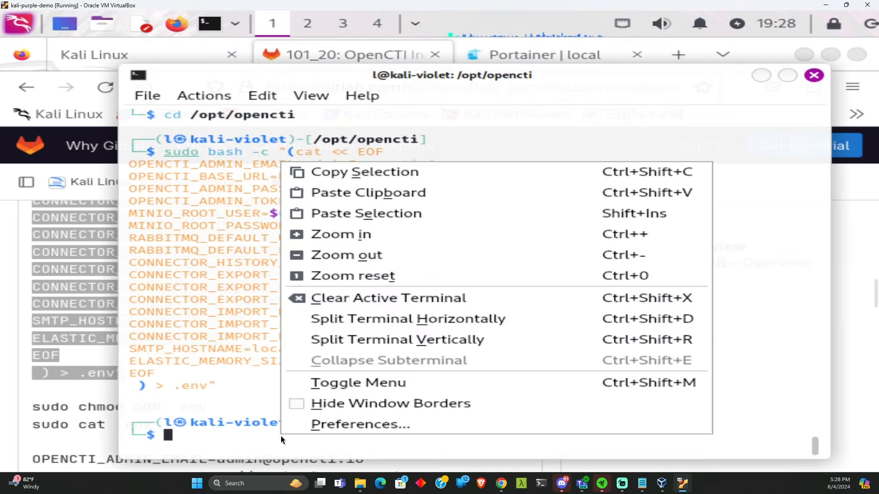
click(333, 193)
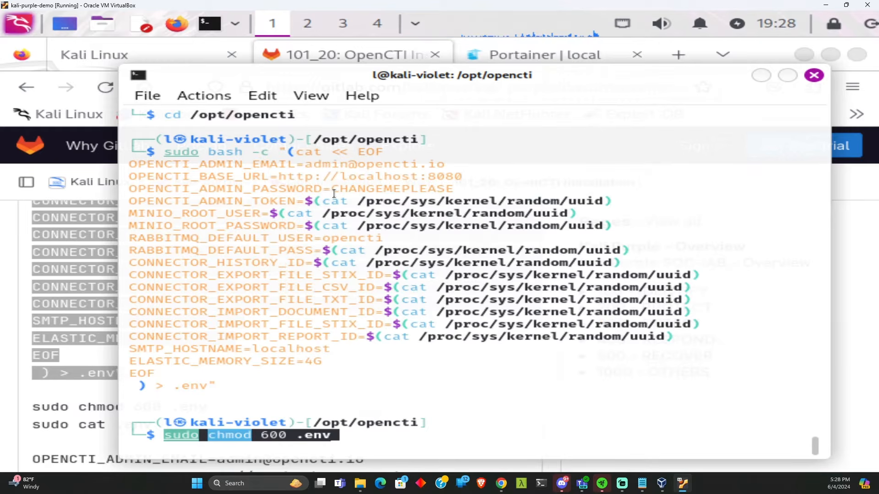
key(Return)
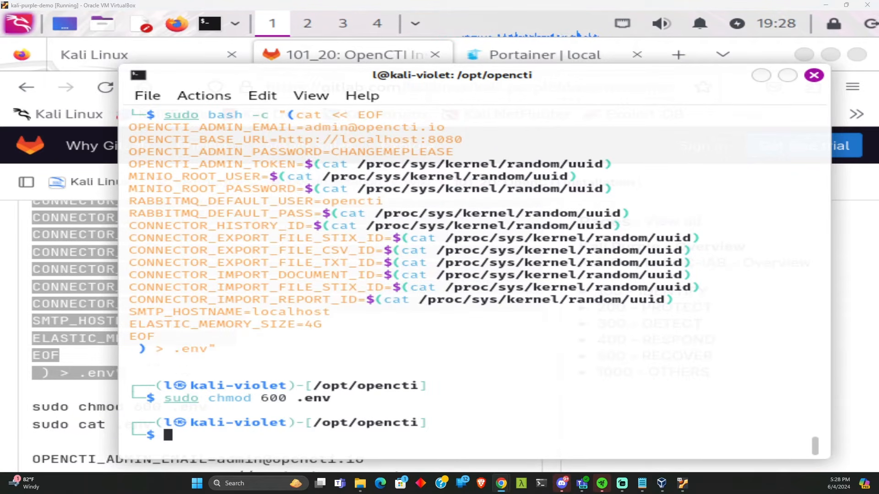
Paste and run sudo cat .env in the terminal and look through the printed variables.
click(237, 434)
right_click(237, 434)
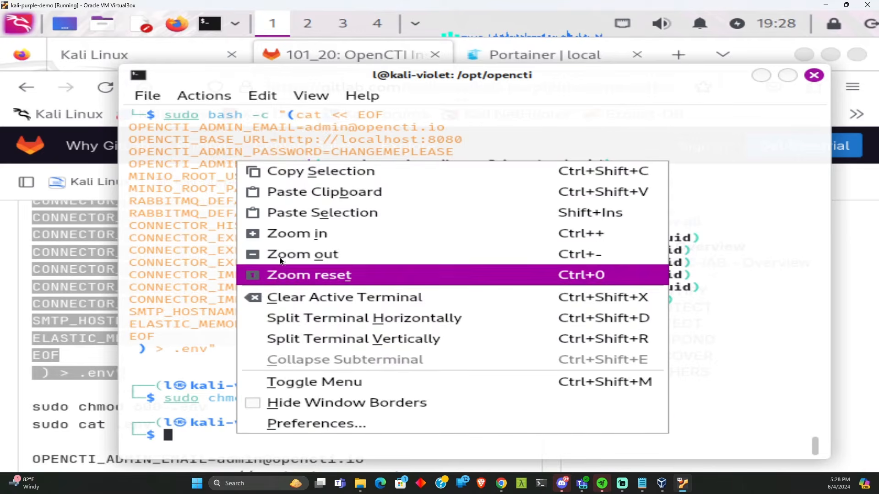
click(290, 193)
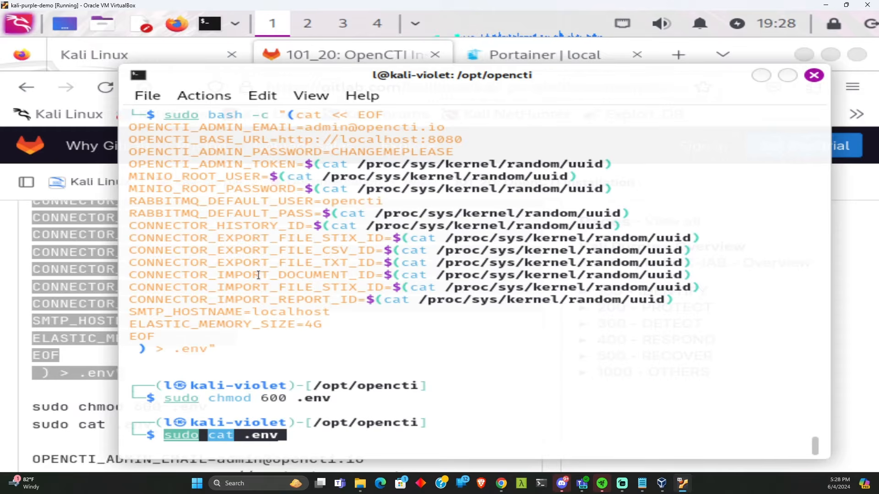
key(Return)
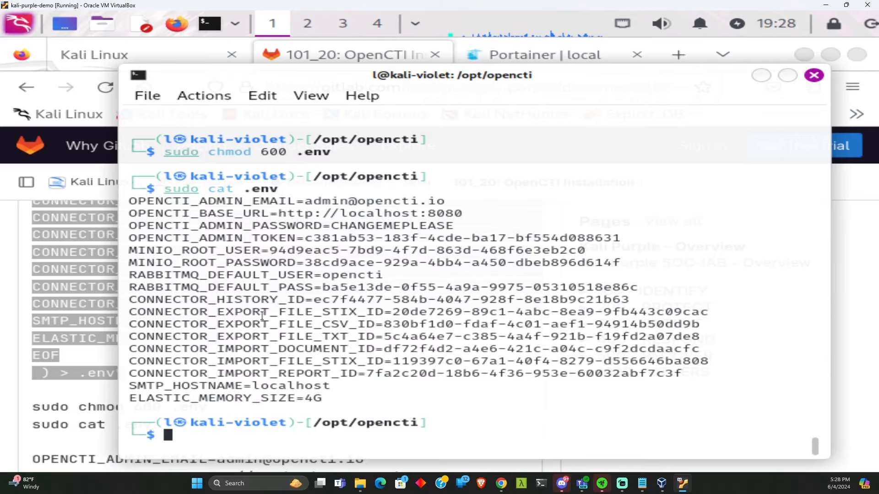
scroll(270, 302, up, 6)
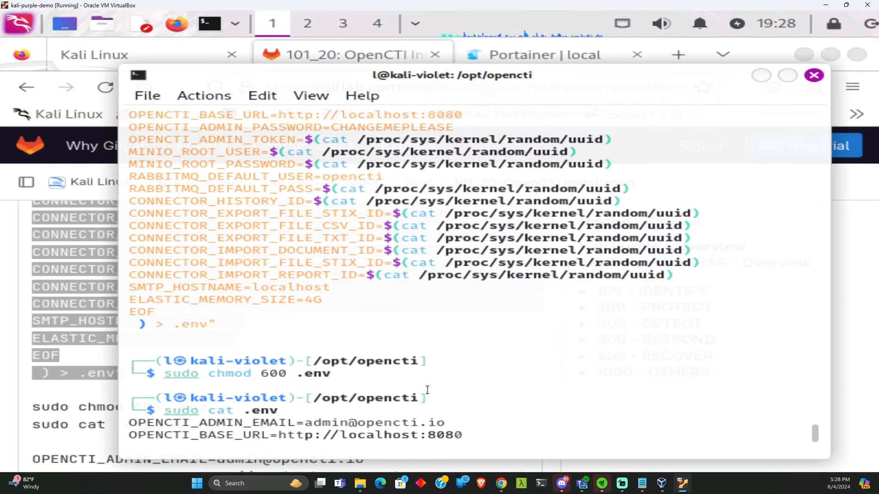
scroll(461, 409, down, 3)
scroll(462, 409, down, 2)
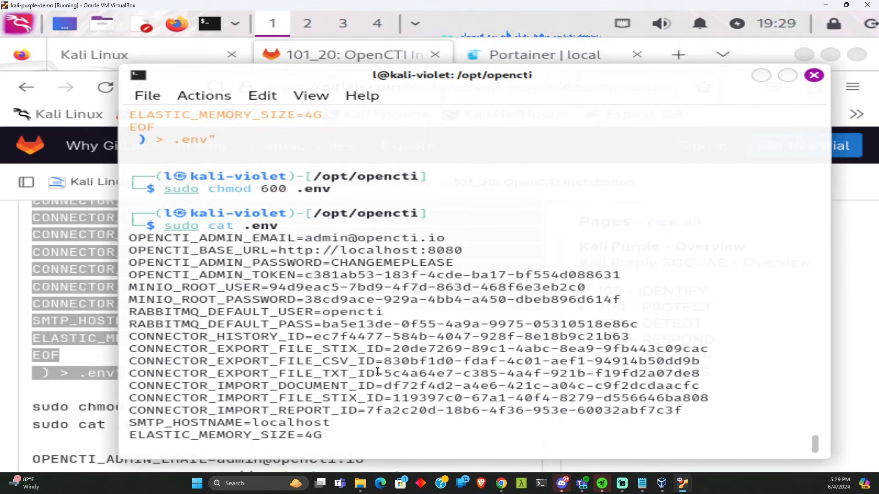
scroll(327, 425, down, 1)
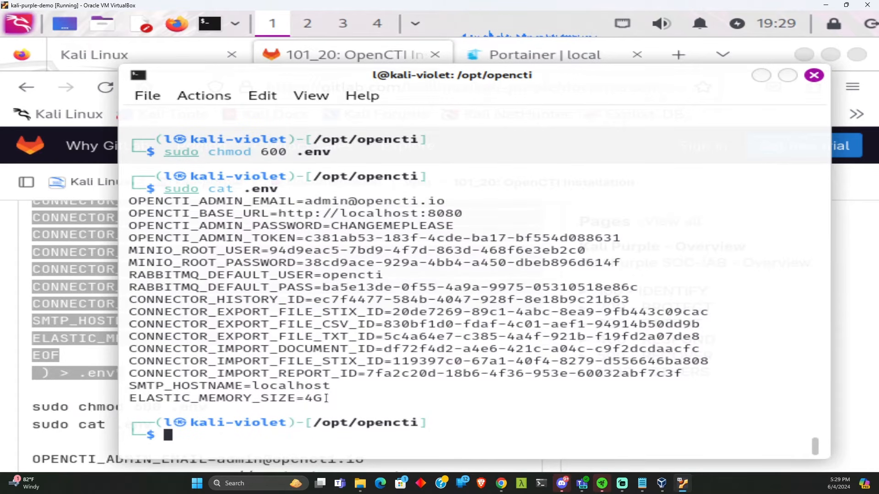
Copy the printed .env variables from the terminal and return to the browser.
drag(326, 400, 131, 203)
right_click(134, 204)
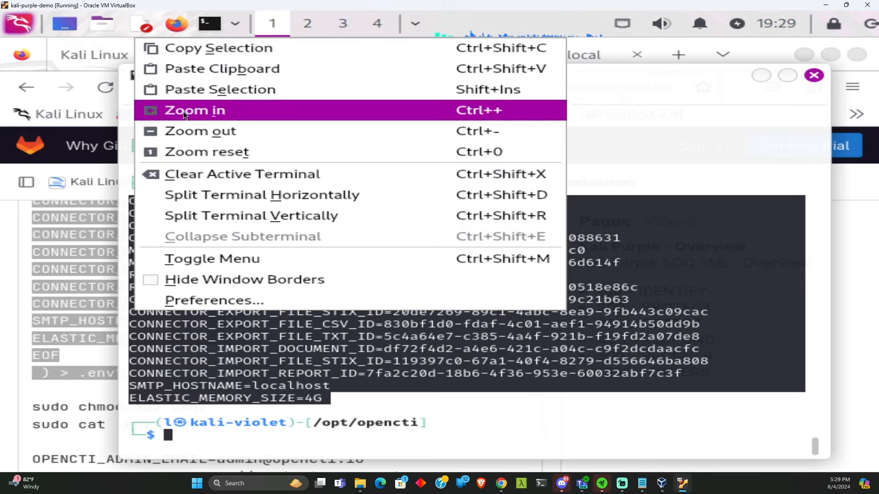
click(203, 58)
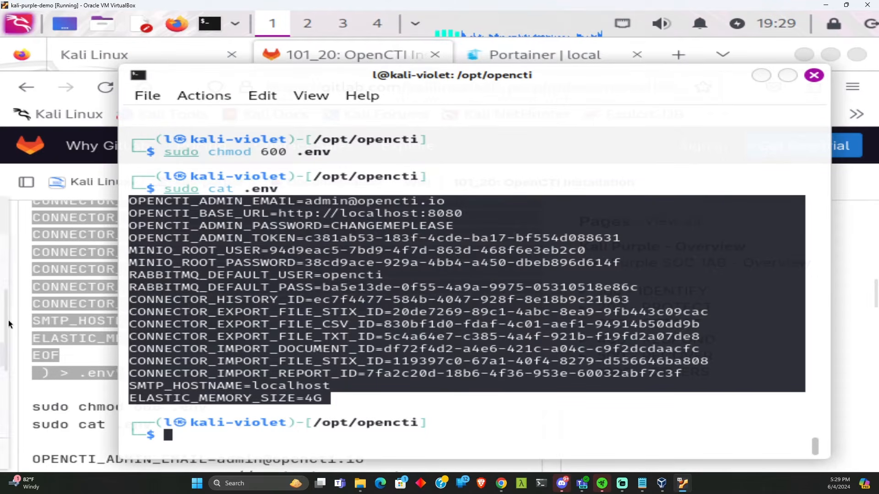
click(9, 318)
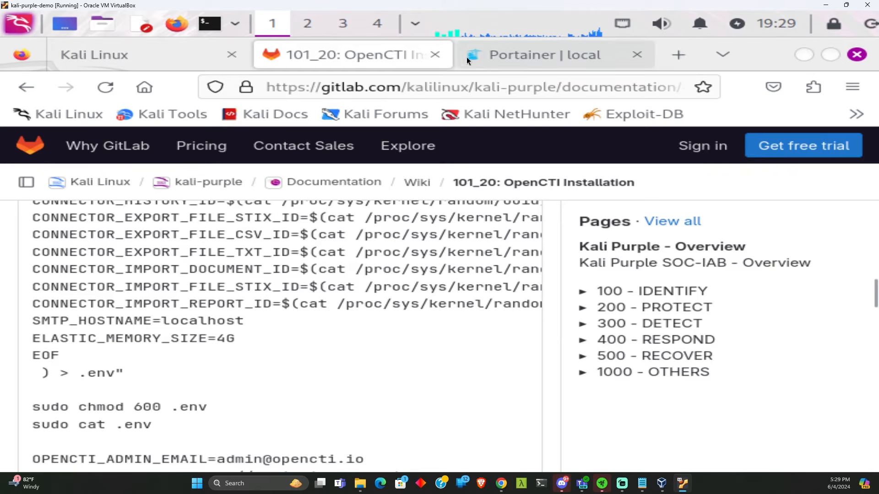
Switch to Portainer's new stack page and examine the empty web editor meant for the compose file.
click(482, 54)
scroll(337, 281, down, 5)
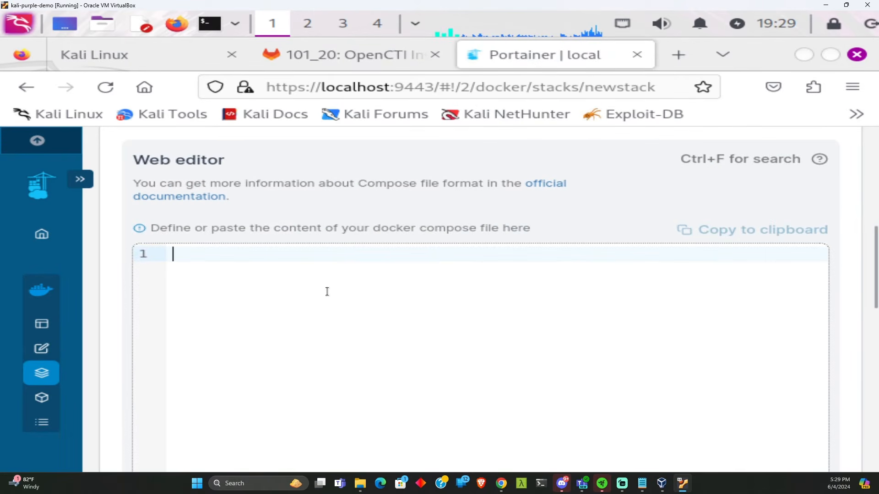
click(257, 291)
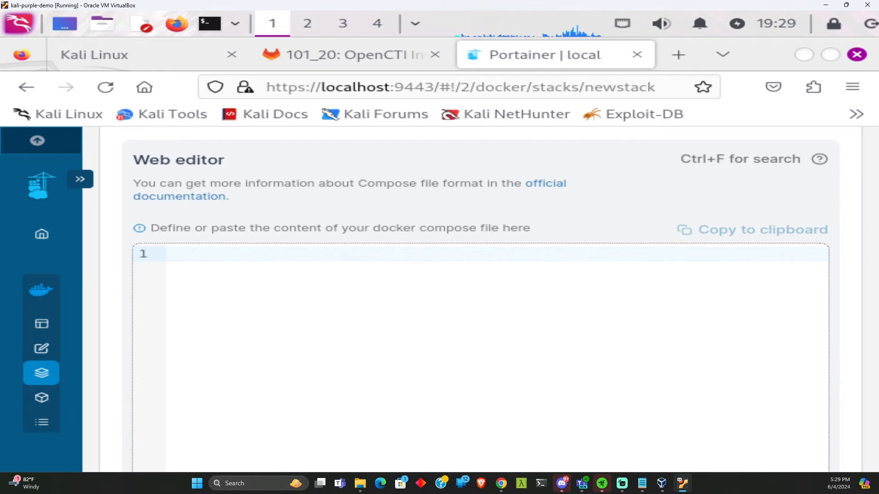
scroll(257, 369, down, 5)
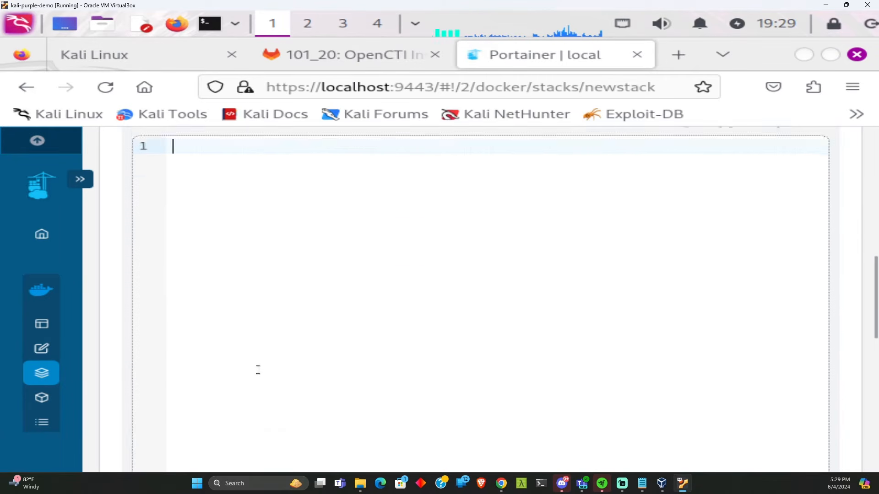
scroll(257, 370, up, 3)
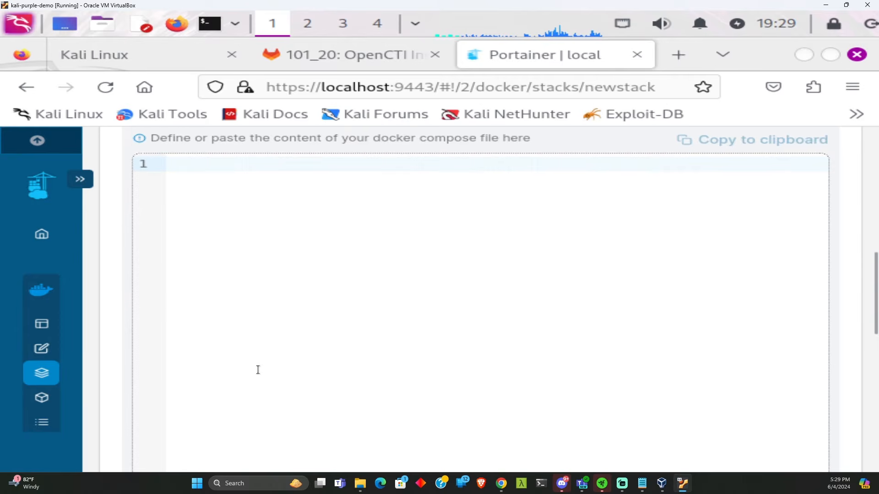
scroll(258, 370, down, 3)
scroll(258, 370, up, 1)
scroll(257, 371, up, 2)
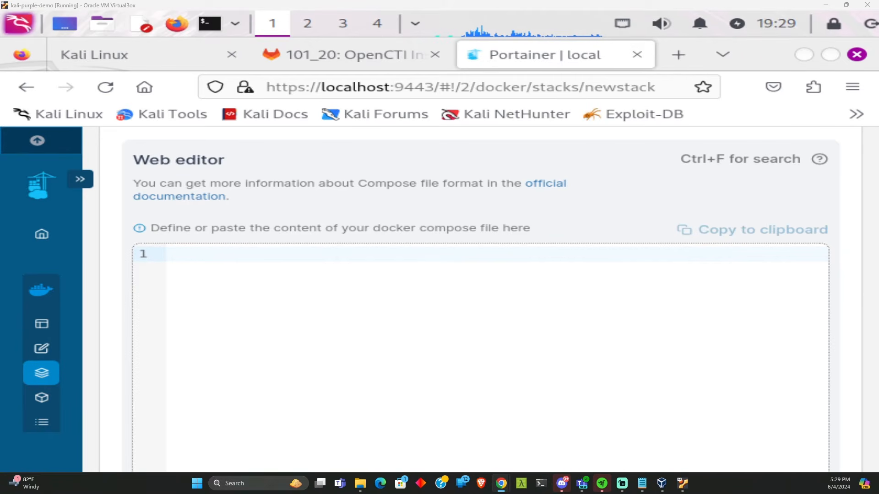
Open OpenCTI-Platform's docker-compose.yml on GitHub in a new browser tab and display its raw version.
click(673, 52)
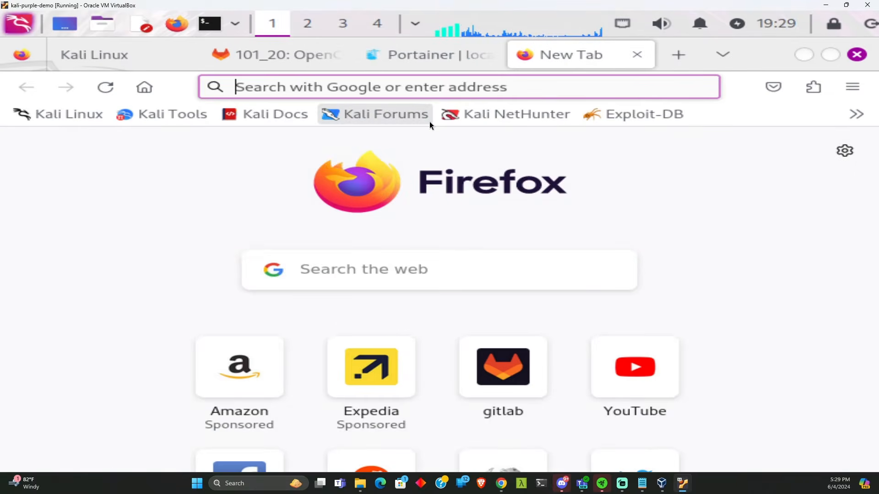
key(ctrl+v)
key(Return)
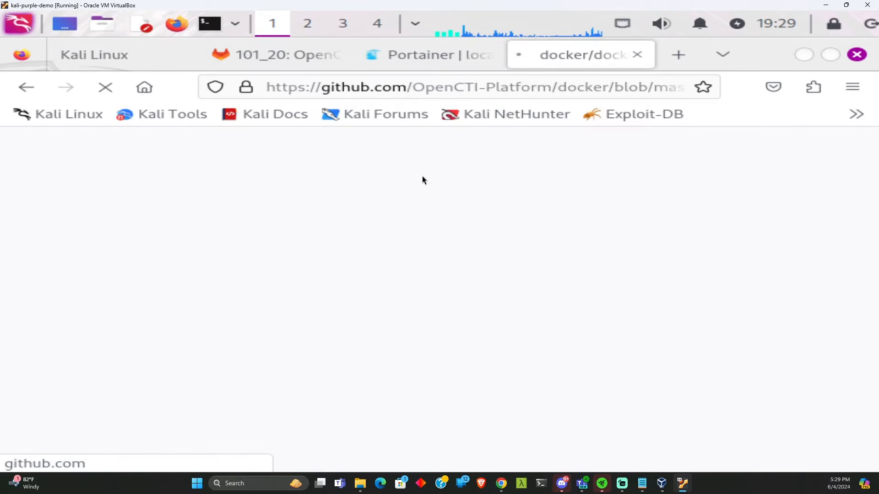
scroll(373, 312, down, 2)
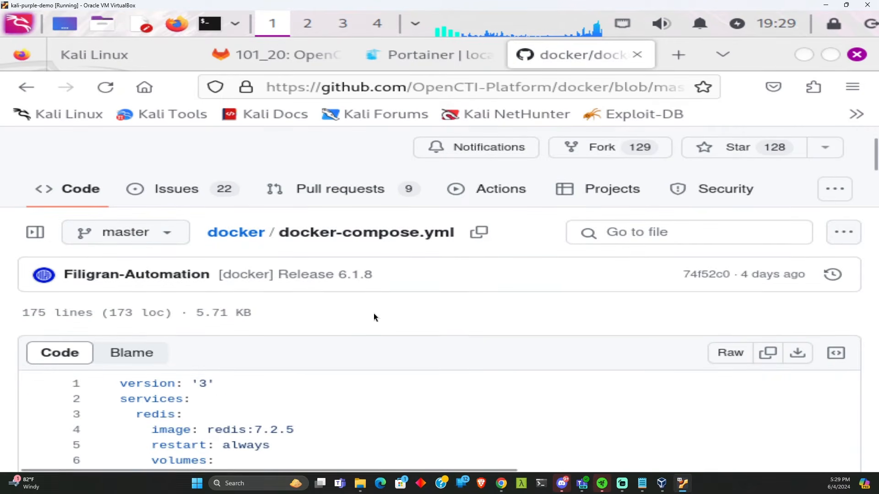
scroll(499, 277, down, 2)
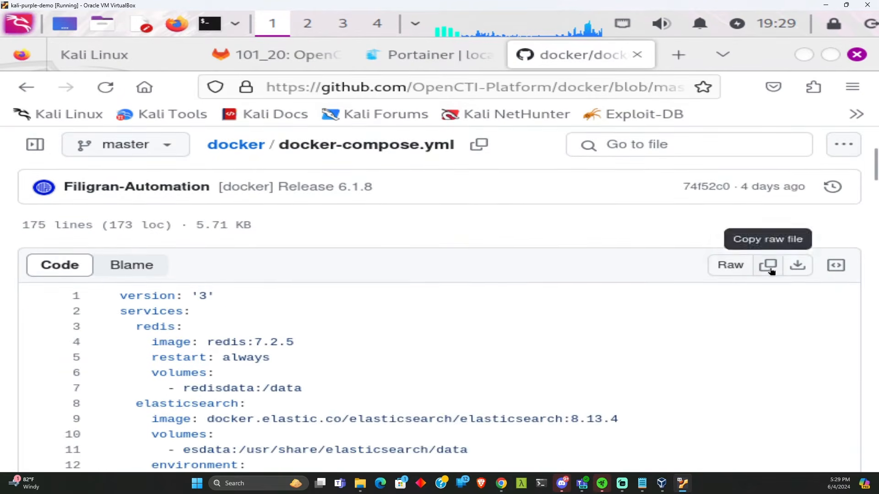
click(730, 265)
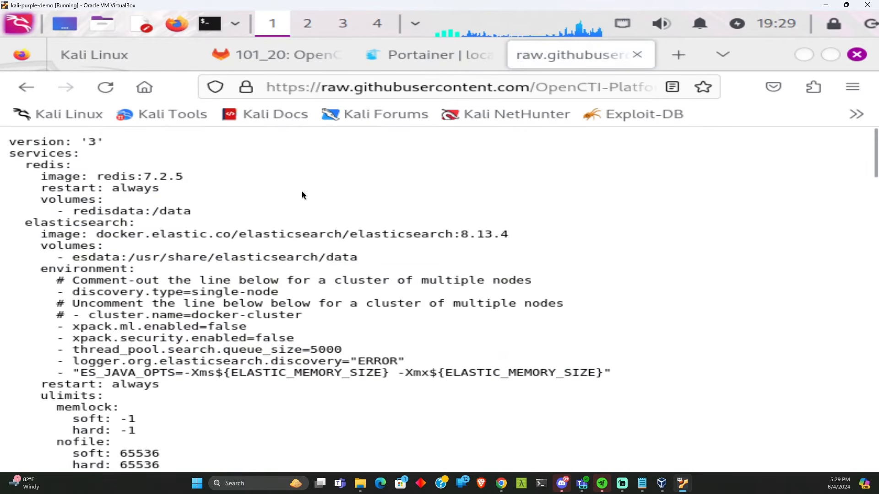
Copy the entire raw docker-compose.yml into the web editor of Portainer's new stack.
key(ctrl+a)
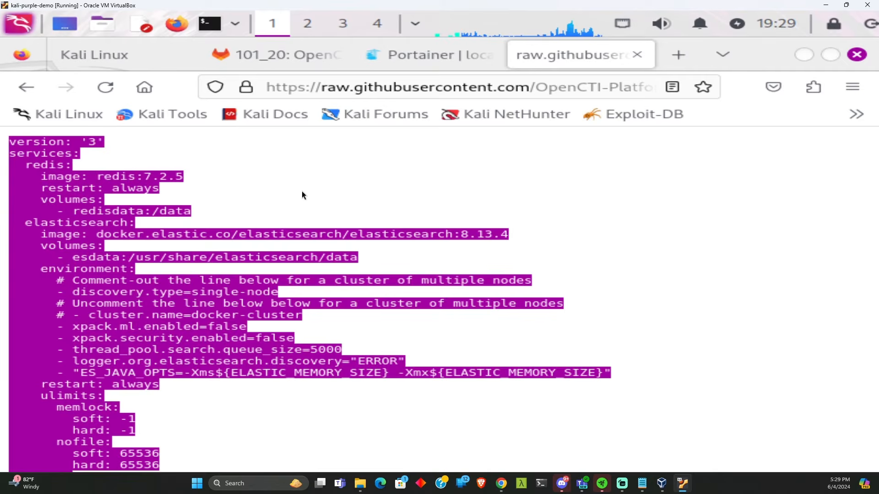
click(405, 62)
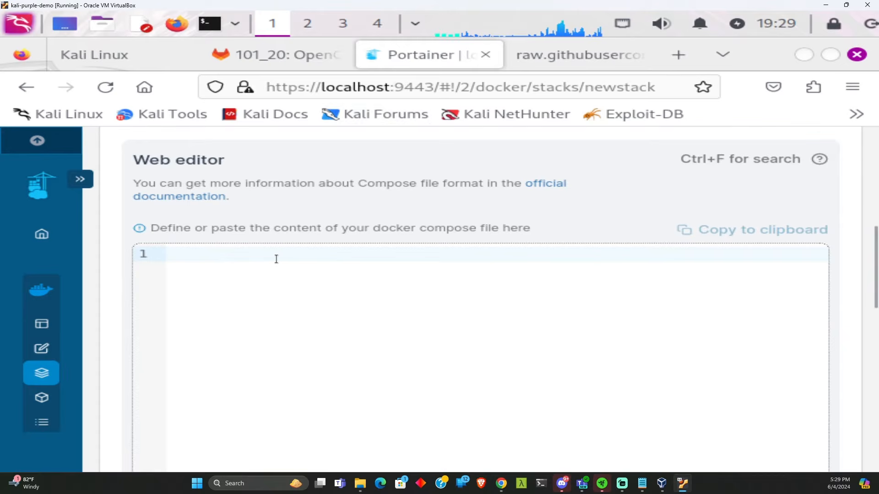
key(ctrl+v)
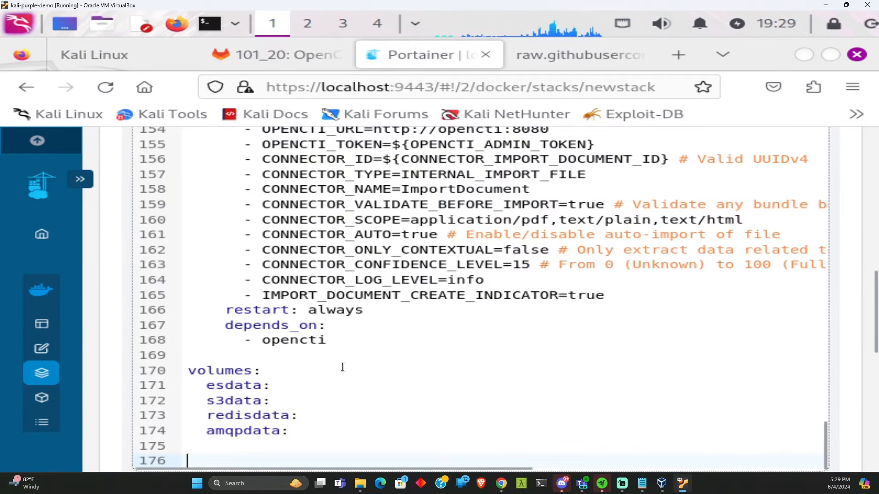
Compare the CONNECTOR_IMPORT_DOCUMENT_ID reference in the connector-import-document service with the .env variables printed in the terminal.
scroll(393, 311, up, 2)
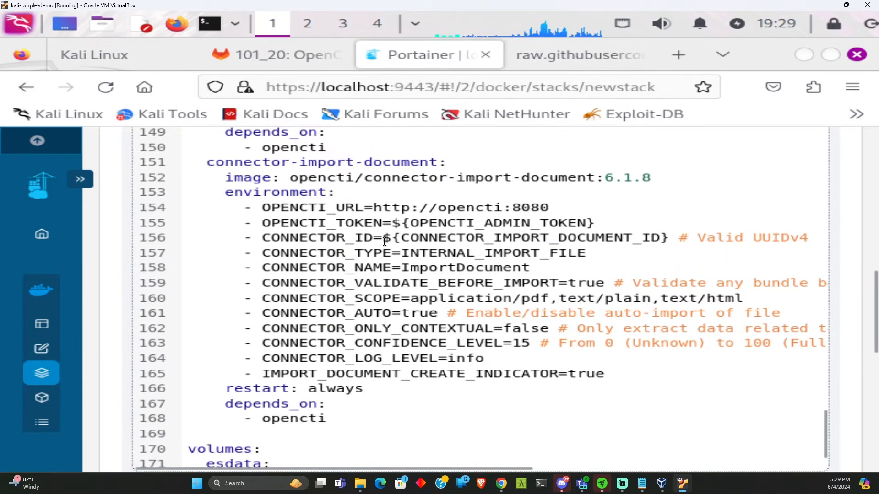
drag(391, 238, 660, 238)
click(411, 26)
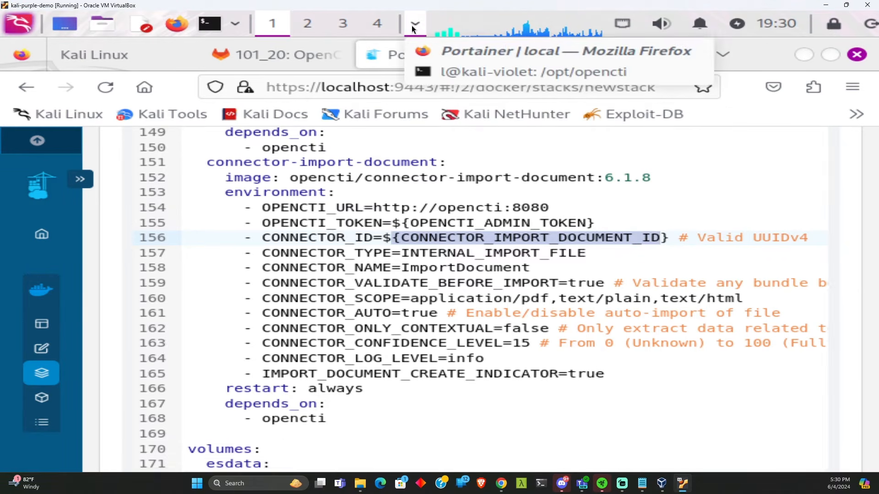
click(444, 68)
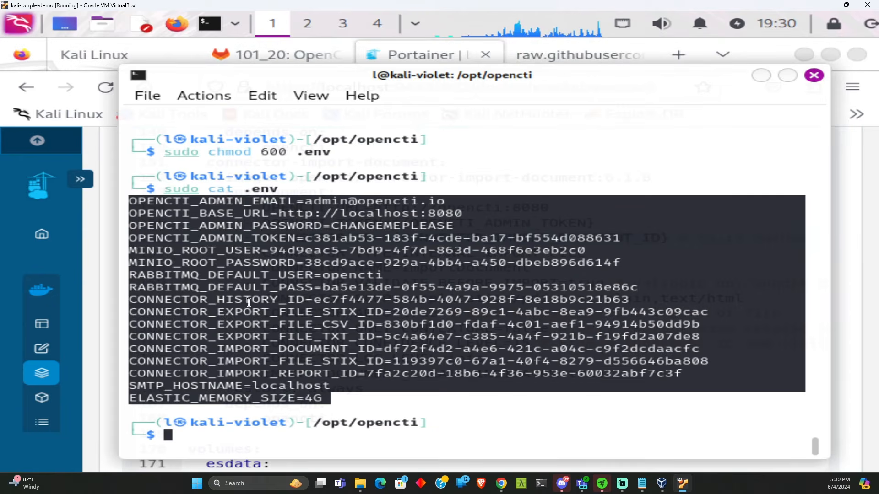
Copy the terminal's .env output from OPENCTI_ADMIN_EMAIL through ELASTIC_MEMORY_SIZE and return to the Portainer stack.
click(325, 399)
drag(325, 399, 129, 201)
right_click(145, 206)
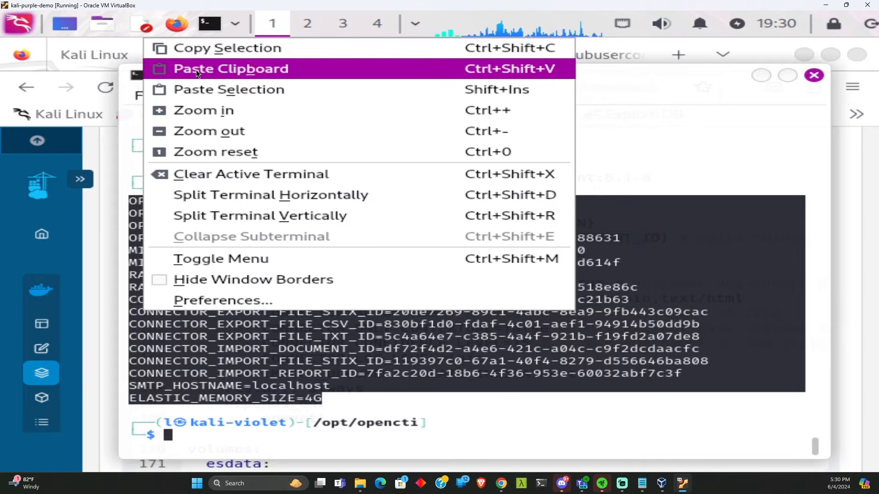
click(155, 48)
click(102, 291)
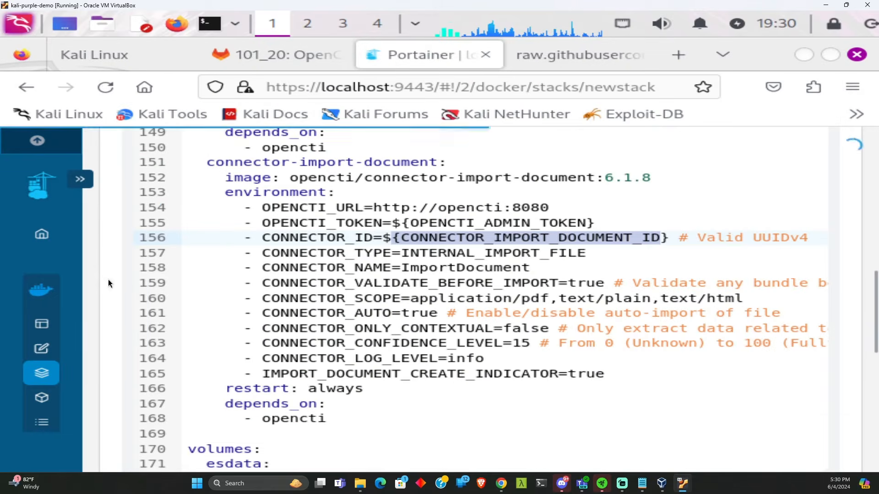
Examine the pasted compose file from the connector-import-document service back up to the ports mapping above the worker service.
scroll(392, 338, up, 3)
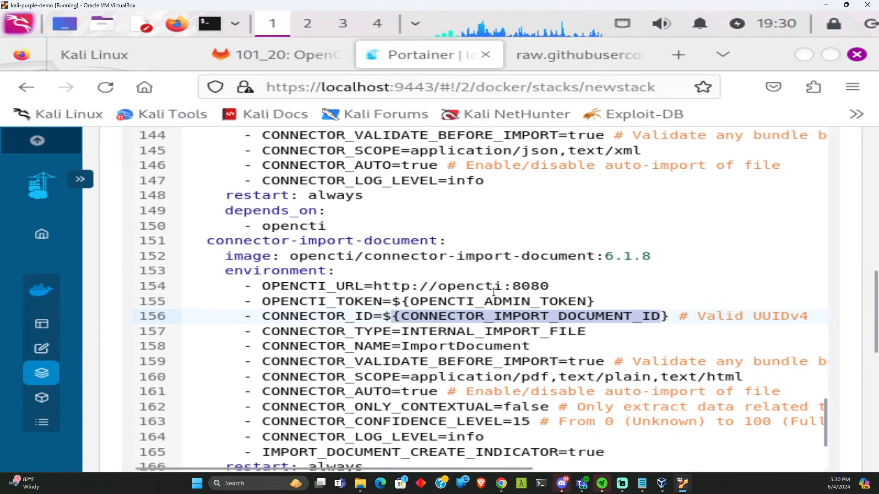
scroll(433, 321, down, 3)
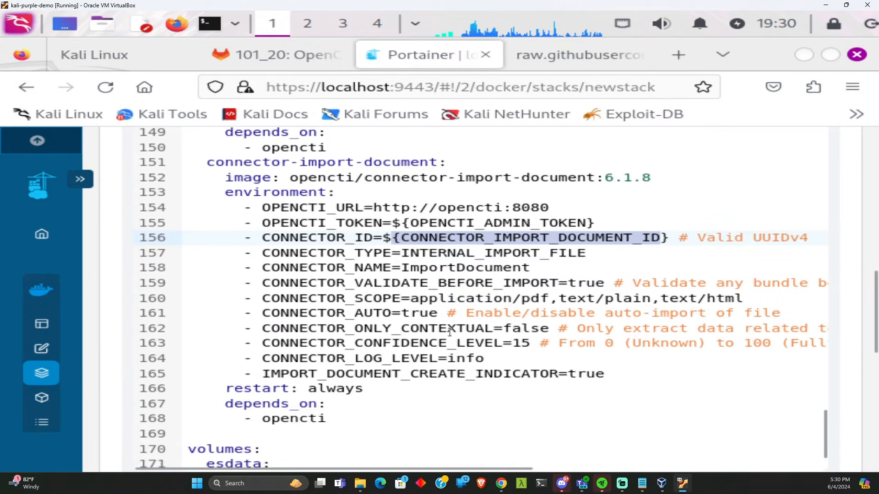
scroll(382, 366, up, 3)
scroll(323, 309, down, 3)
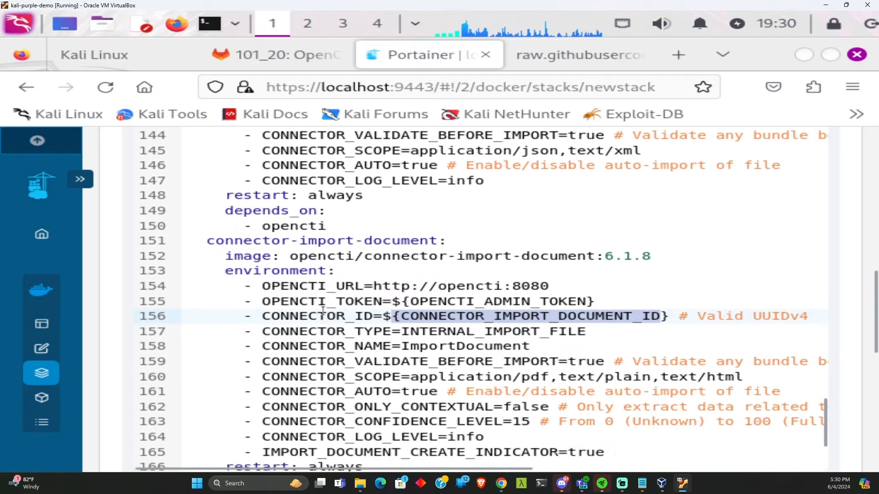
scroll(320, 335, up, 6)
scroll(320, 334, up, 2)
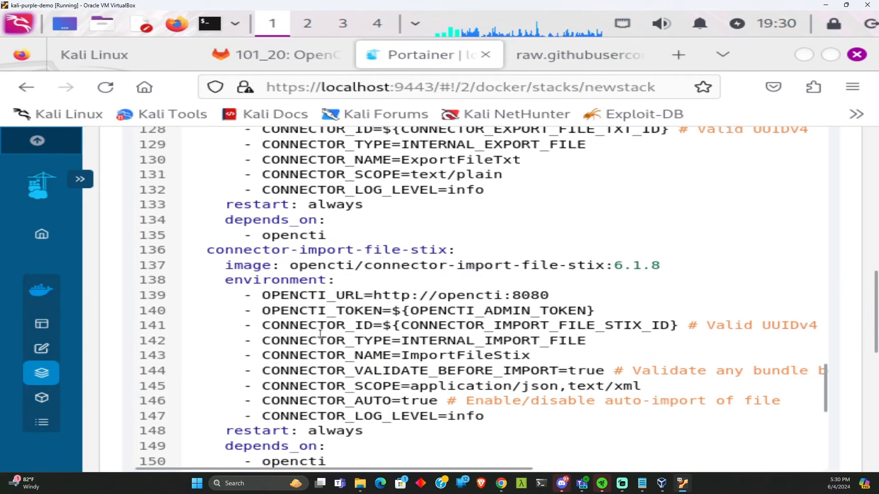
scroll(372, 311, up, 2)
scroll(372, 311, up, 8)
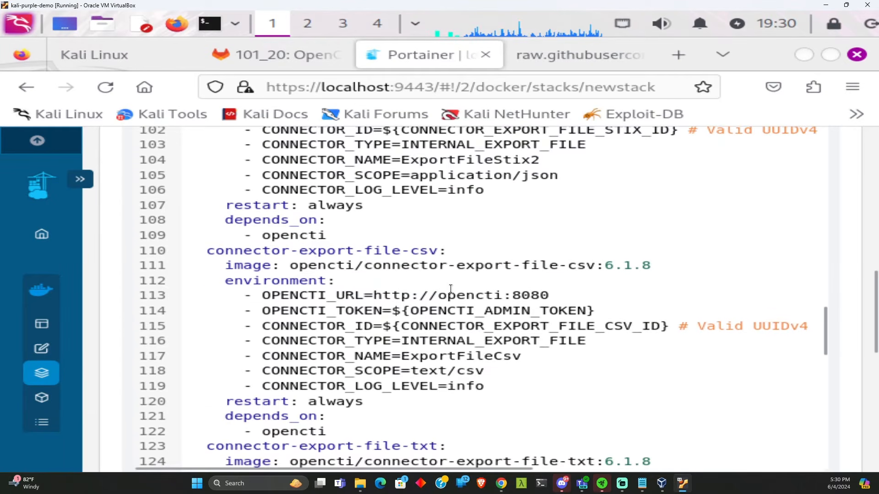
scroll(392, 319, up, 8)
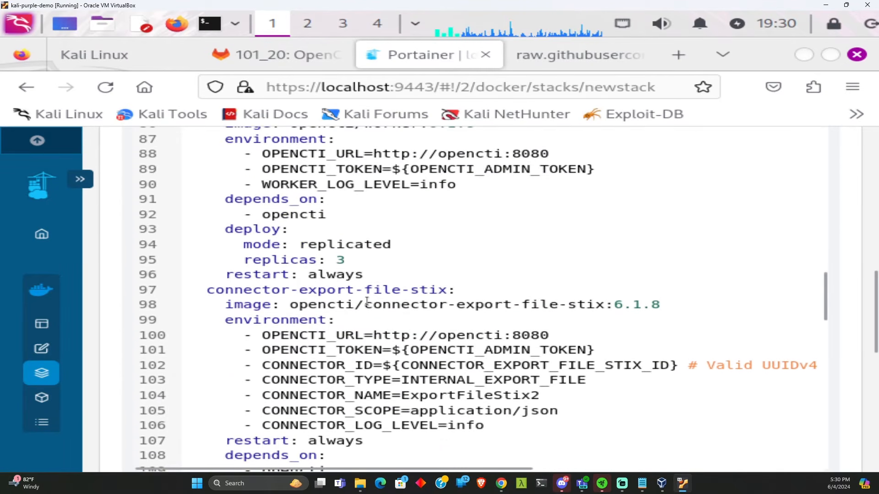
scroll(366, 301, up, 2)
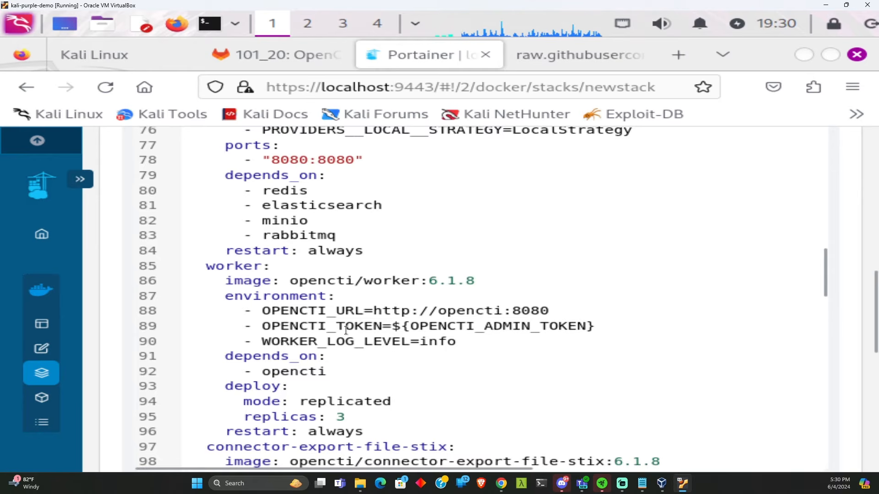
scroll(345, 329, up, 4)
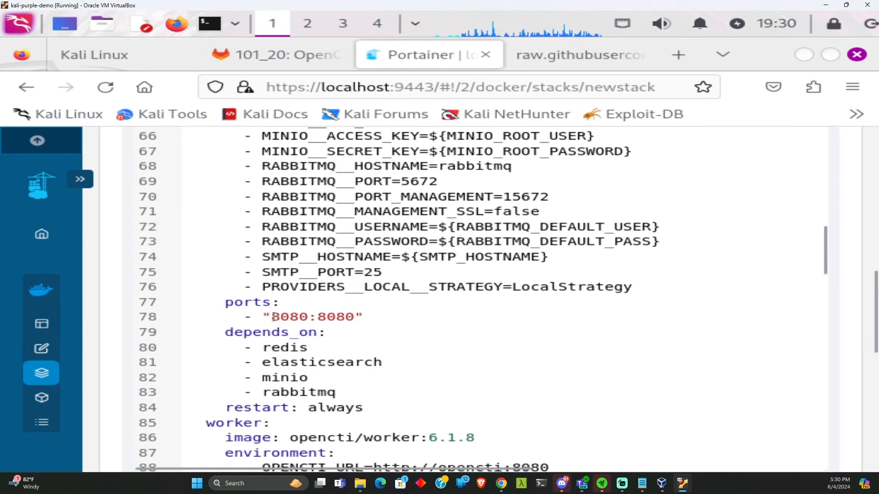
Check the opencti service's 8080:8080 port mapping in the compose file and examine the services above it up to redis.
drag(271, 316, 353, 317)
scroll(397, 356, up, 6)
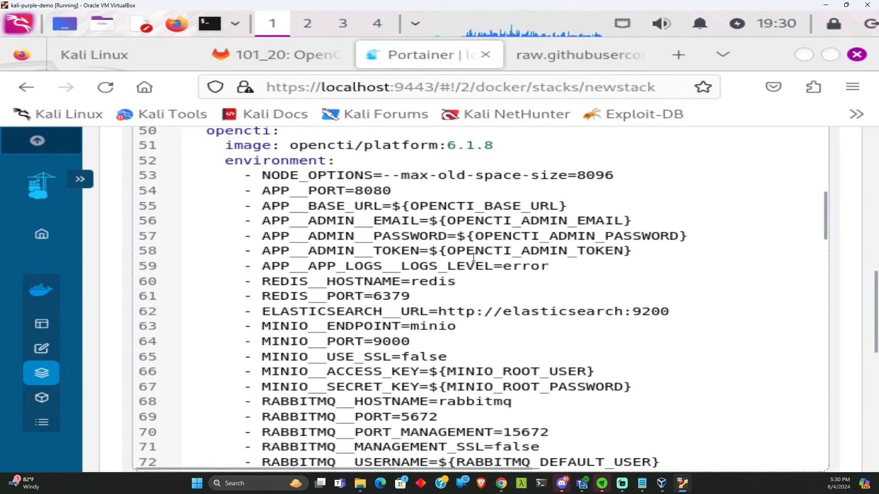
scroll(469, 272, up, 3)
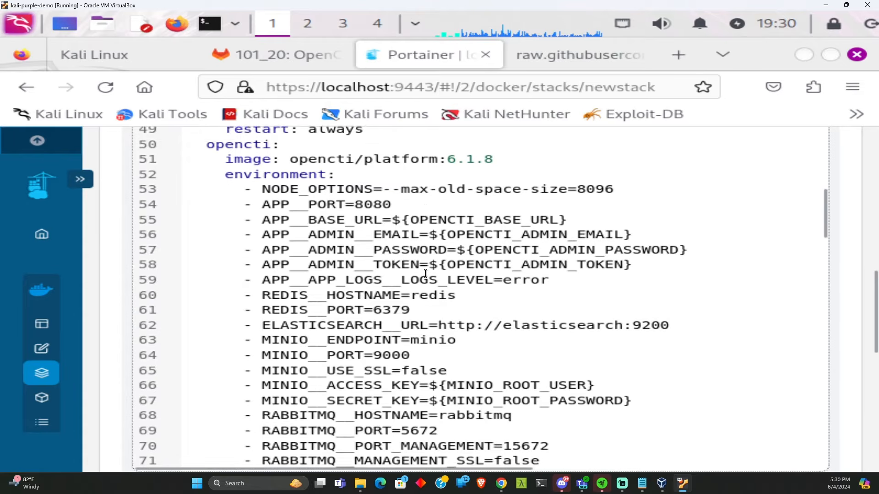
scroll(357, 304, up, 6)
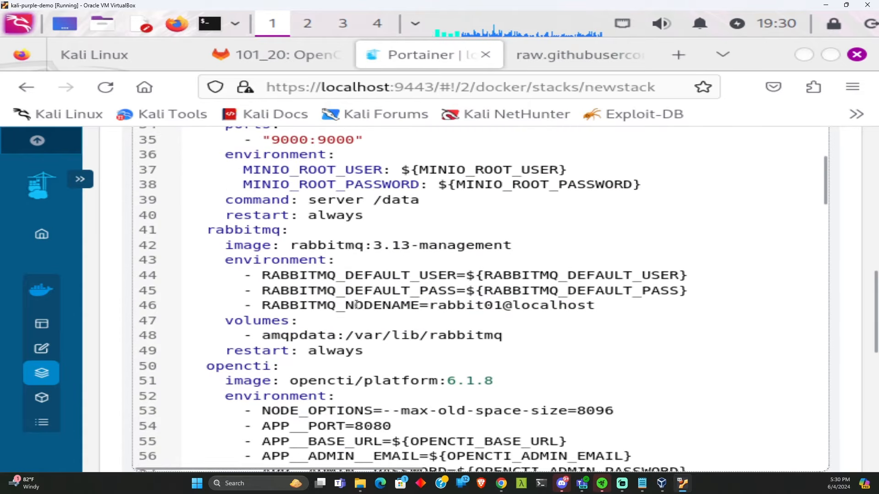
scroll(500, 278, up, 12)
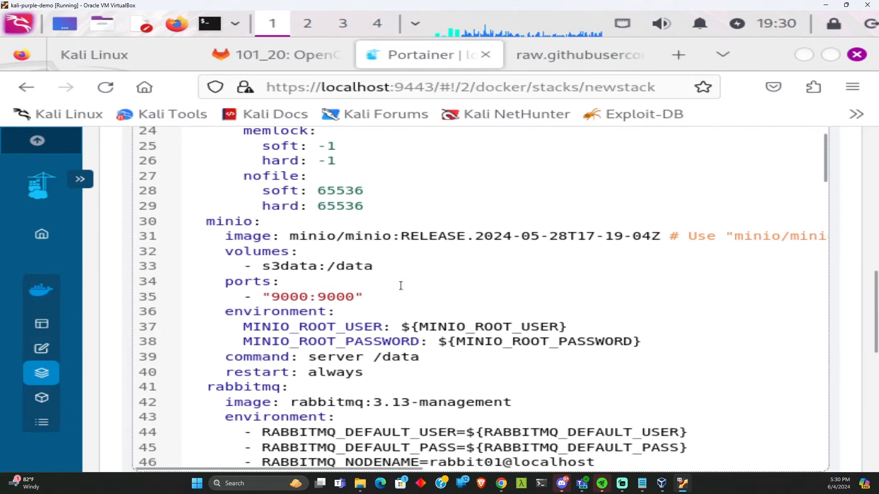
scroll(401, 286, up, 5)
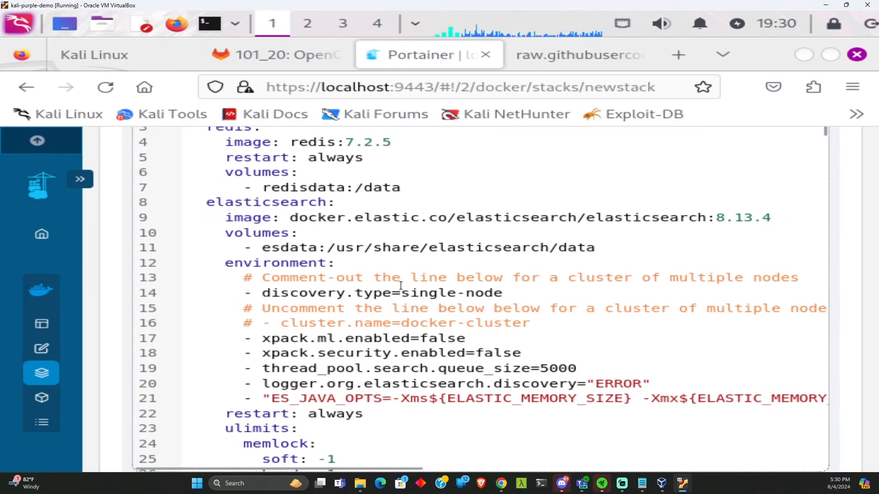
scroll(365, 287, up, 3)
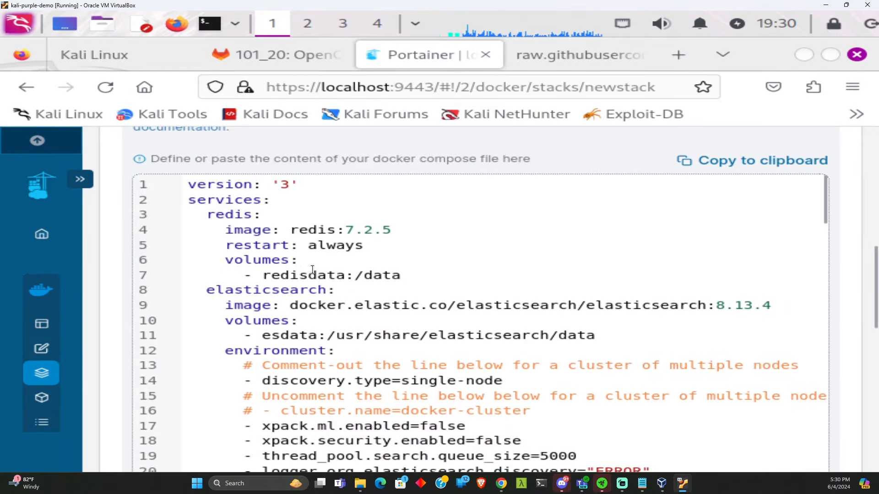
Review the compose file from rabbitmq through the connector-import-document service and back up to the redis service.
scroll(378, 282, down, 20)
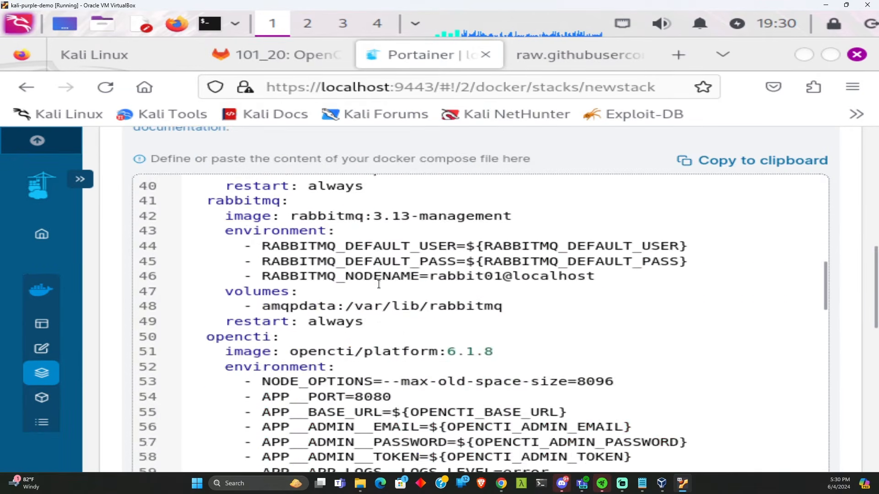
scroll(378, 284, down, 18)
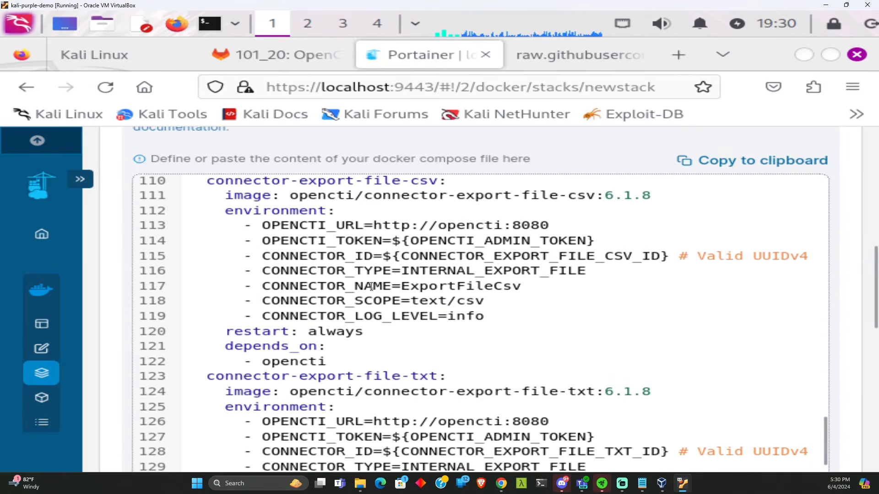
scroll(350, 300, down, 5)
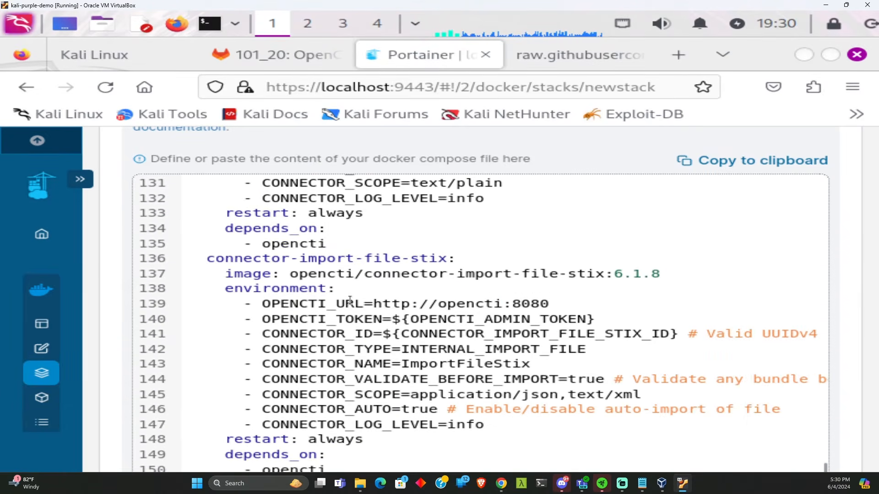
scroll(350, 300, down, 8)
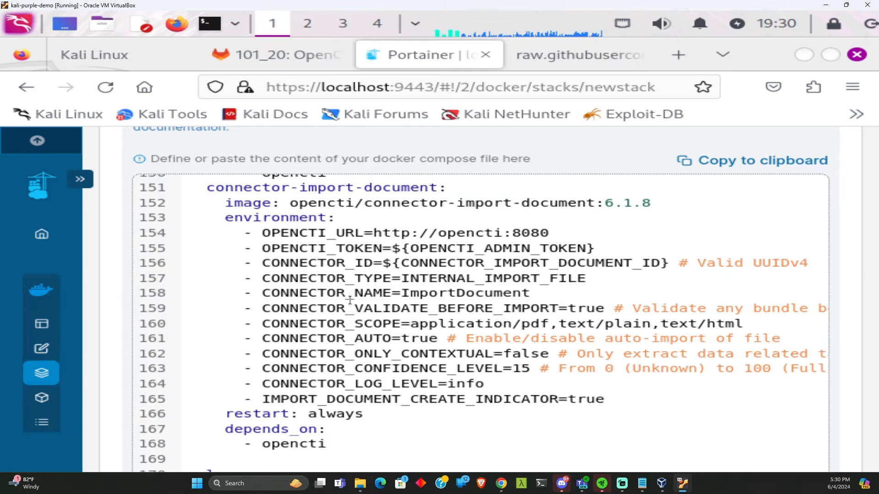
scroll(350, 300, up, 20)
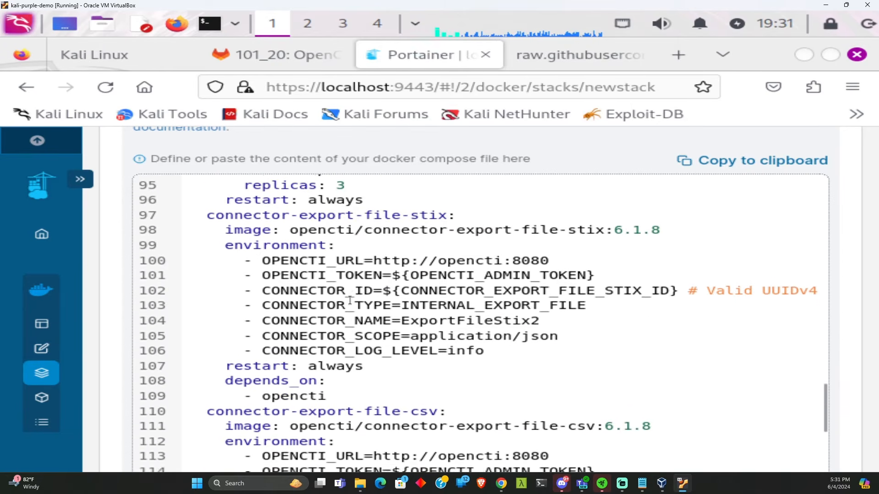
scroll(350, 299, up, 20)
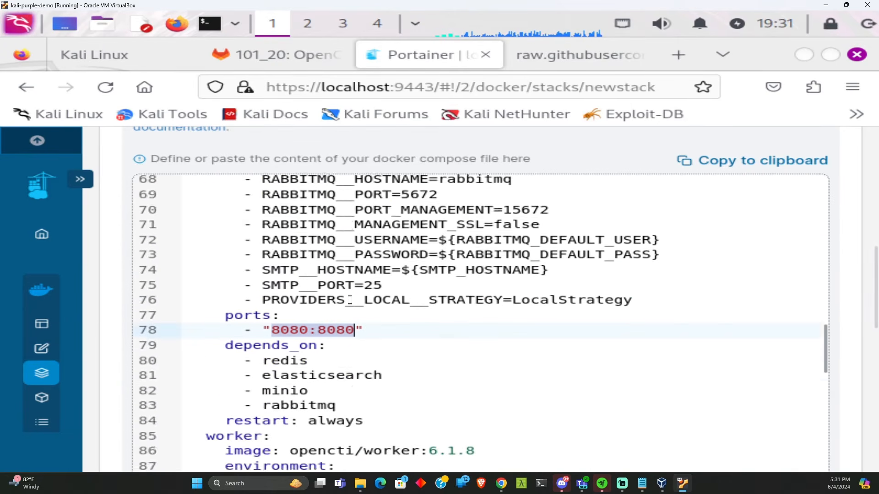
scroll(350, 300, up, 3)
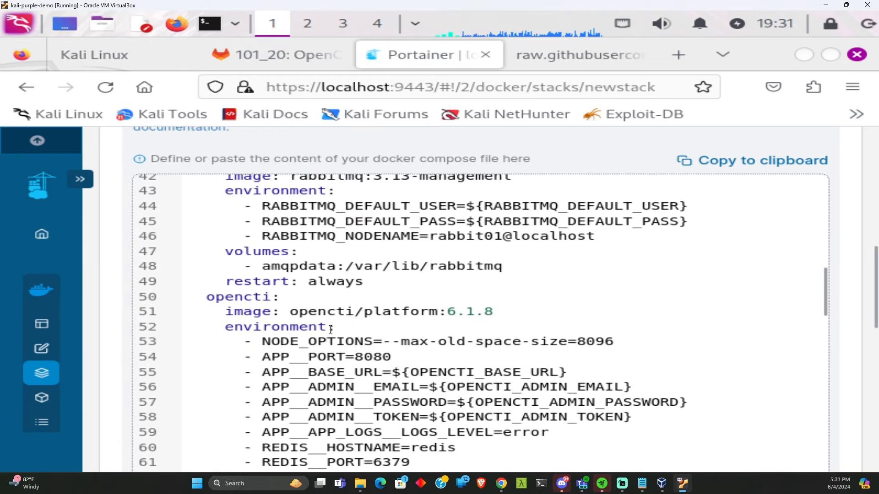
scroll(366, 334, up, 15)
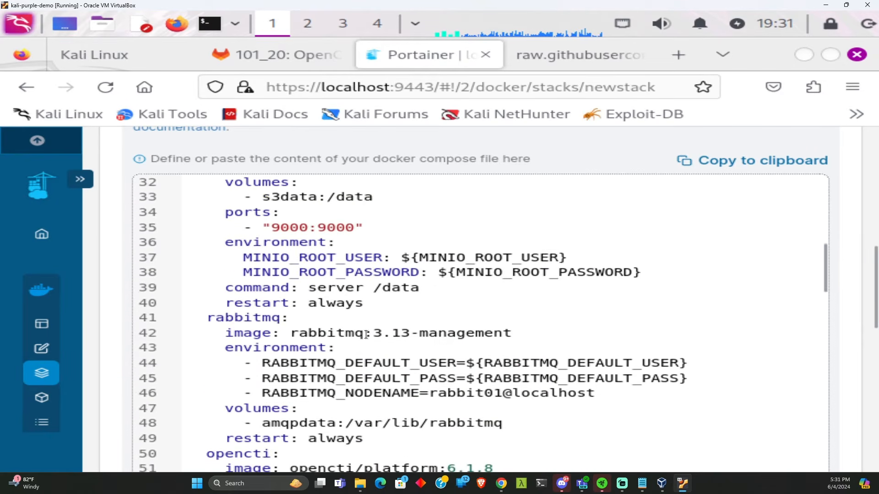
scroll(365, 330, down, 2)
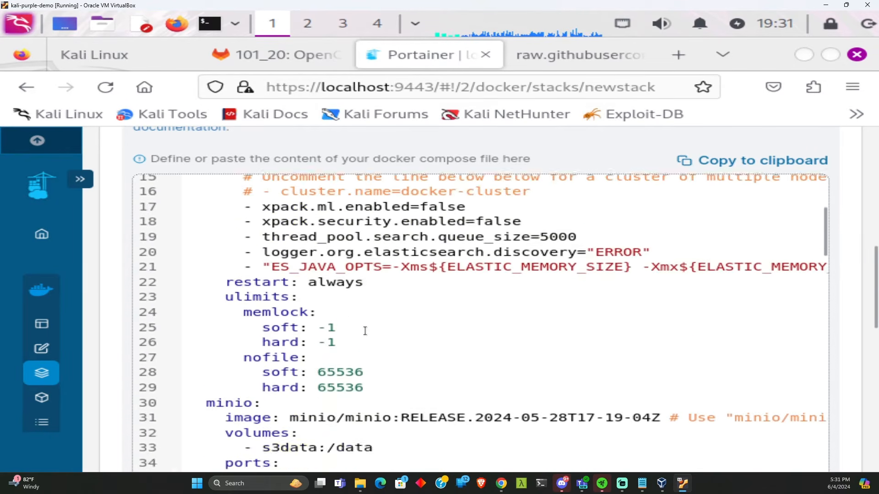
scroll(365, 330, up, 8)
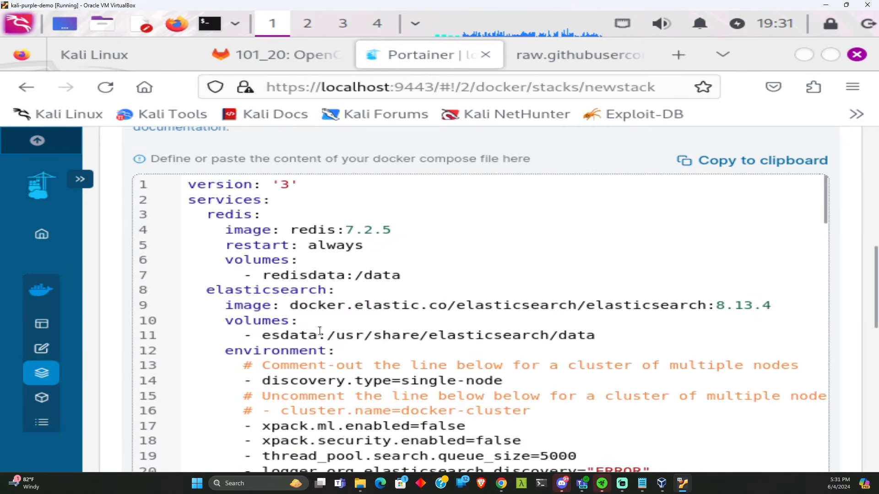
Switch the stack's environment variables to advanced mode and place the cursor in the empty variables editor.
scroll(193, 335, down, 13)
scroll(192, 335, down, 20)
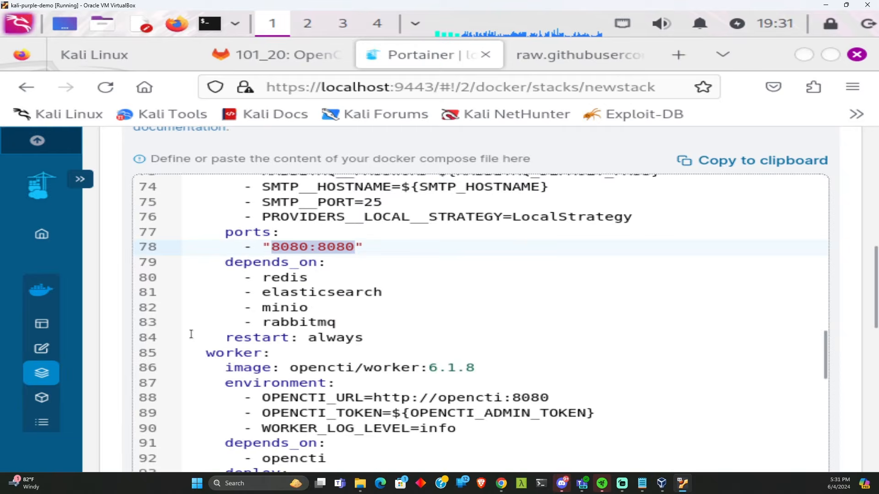
scroll(192, 333, down, 15)
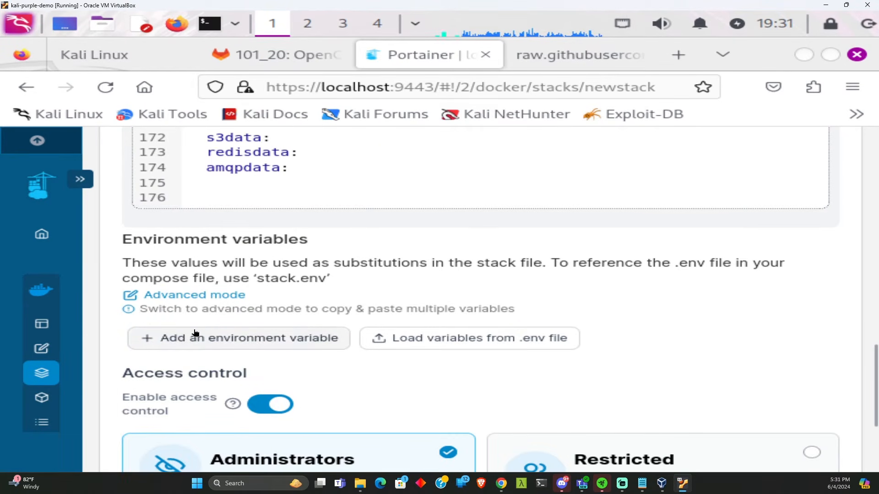
click(197, 300)
scroll(265, 301, down, 2)
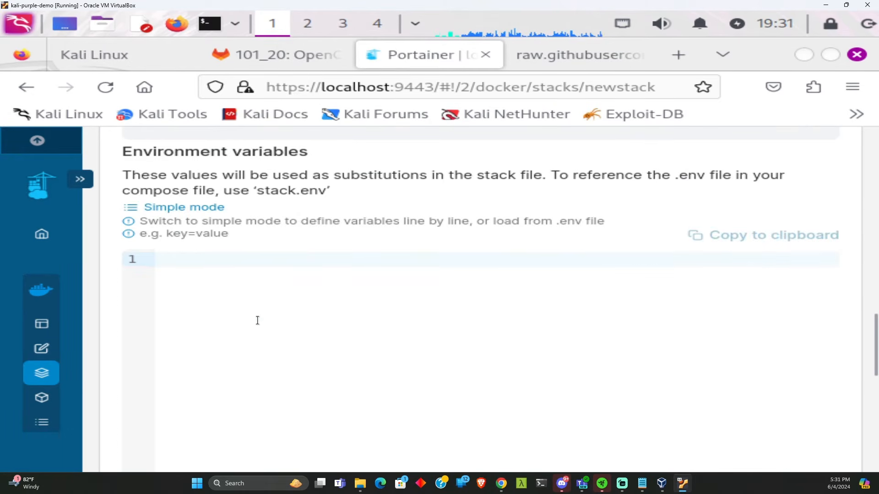
click(236, 309)
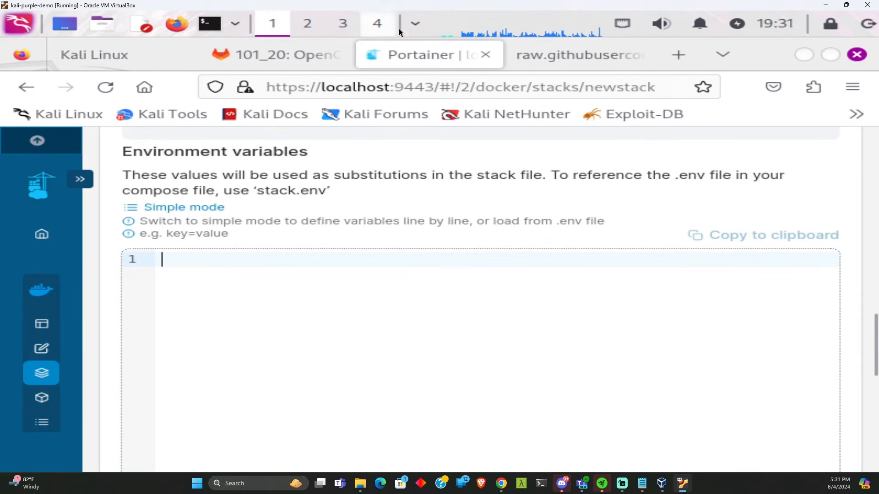
Copy the terminal's .env output, including the admin password and token, from OPENCTI_ADMIN_EMAIL through ELASTIC_MEMORY_SIZE into the stack's environment variables editor.
click(413, 25)
click(440, 50)
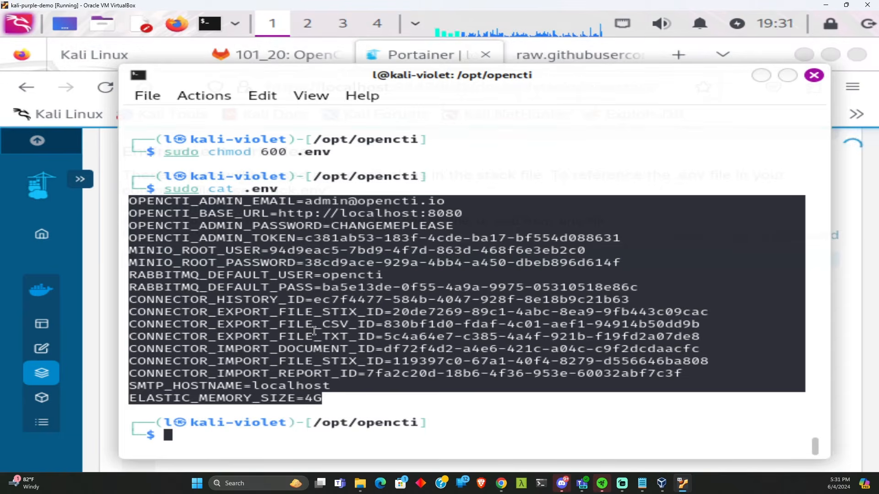
drag(322, 399, 130, 201)
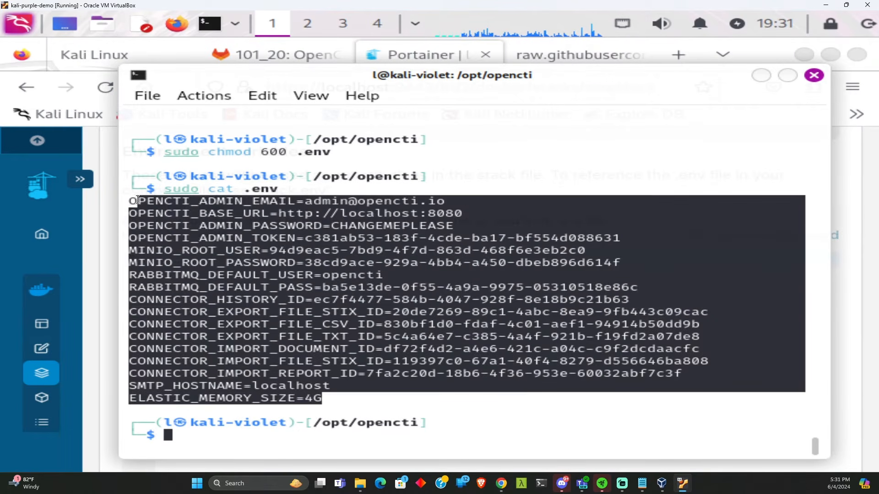
right_click(133, 202)
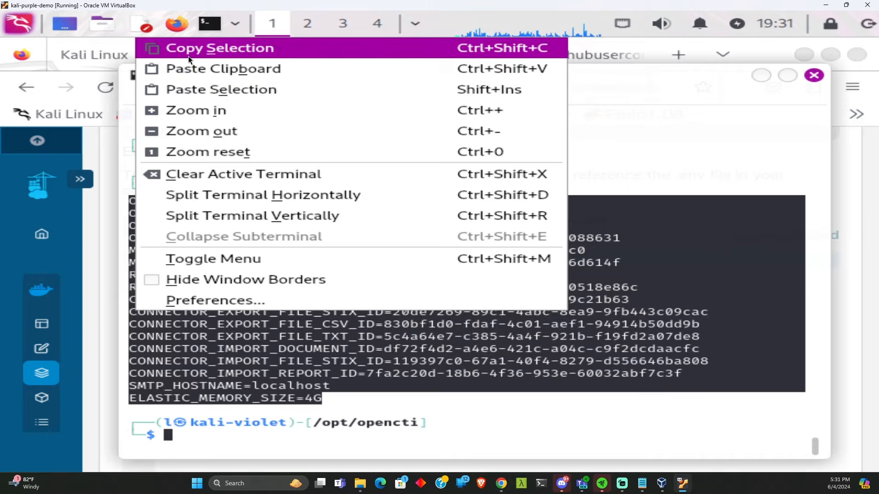
click(202, 47)
key(alt+Tab)
right_click(188, 126)
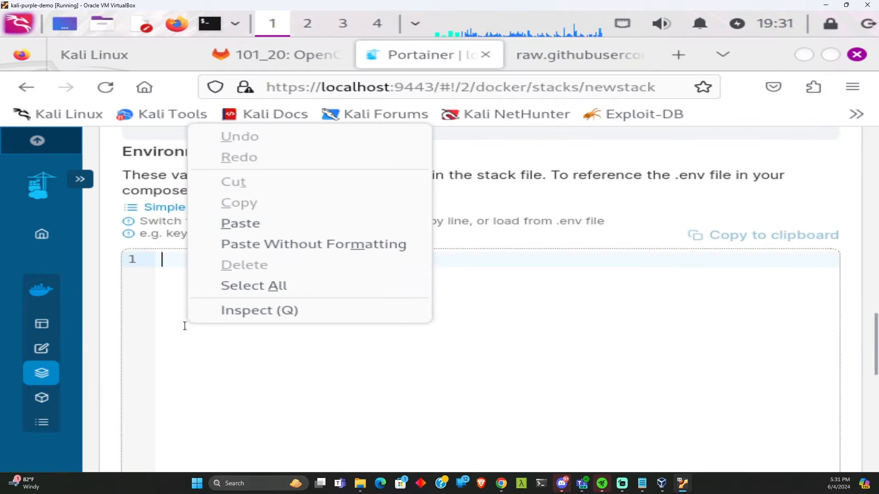
click(238, 221)
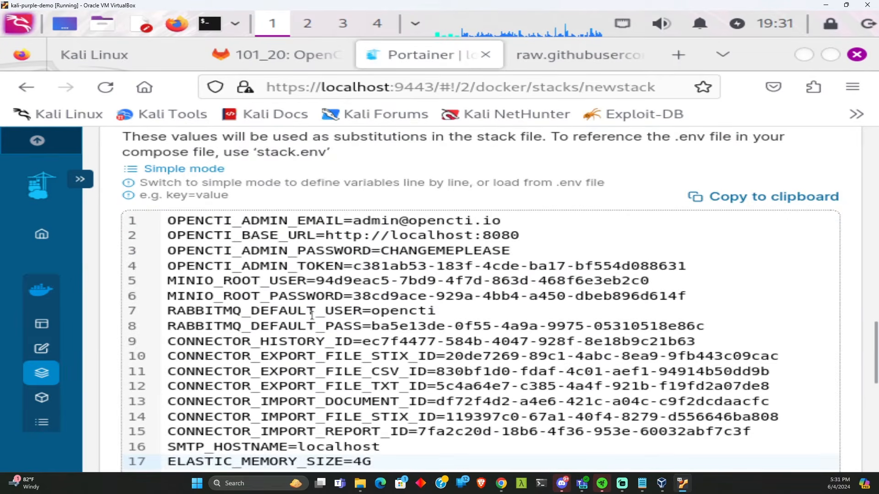
Disable access control for the new stack below the pasted environment variables and deploy the stack.
scroll(312, 314, down, 5)
scroll(312, 314, up, 5)
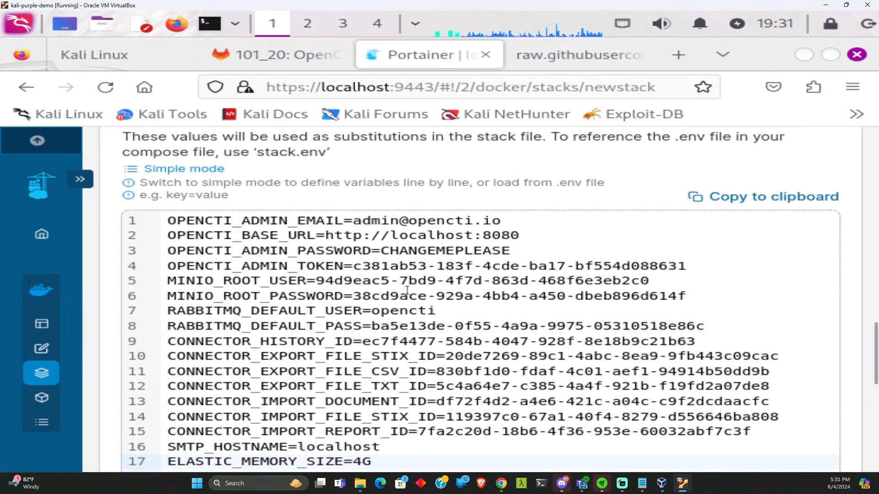
drag(353, 266, 678, 267)
scroll(421, 335, down, 2)
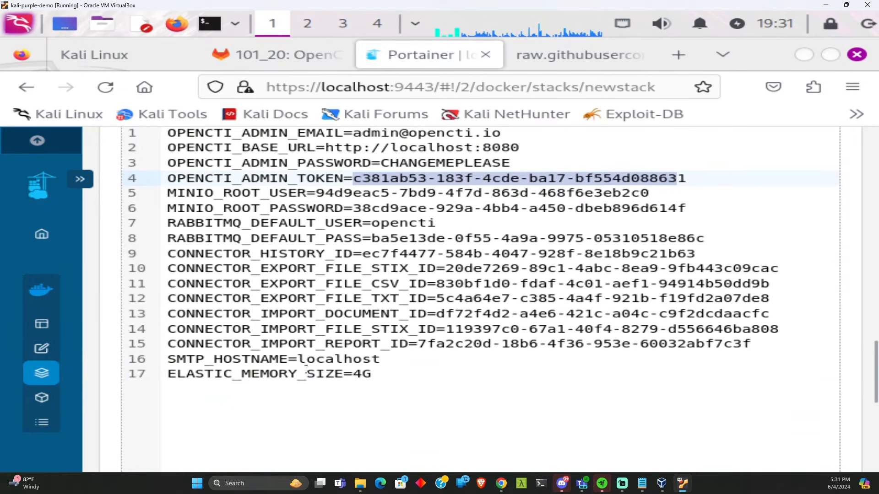
scroll(421, 336, down, 4)
scroll(351, 330, down, 2)
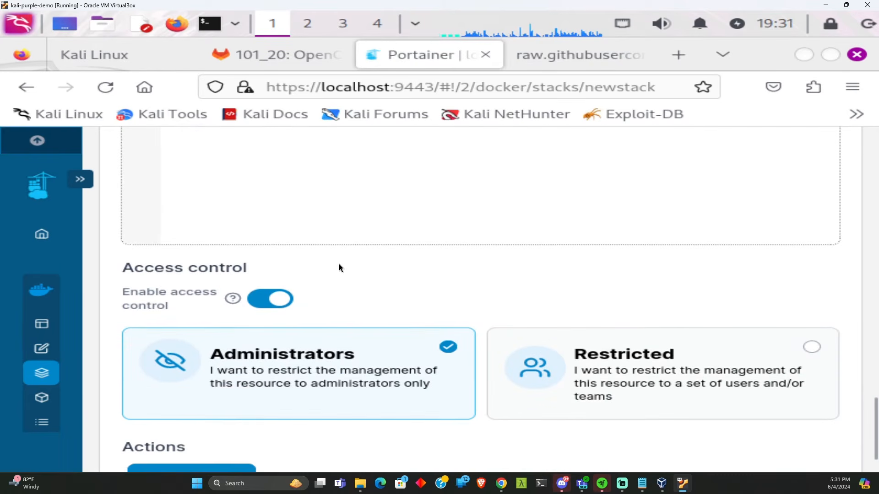
click(260, 299)
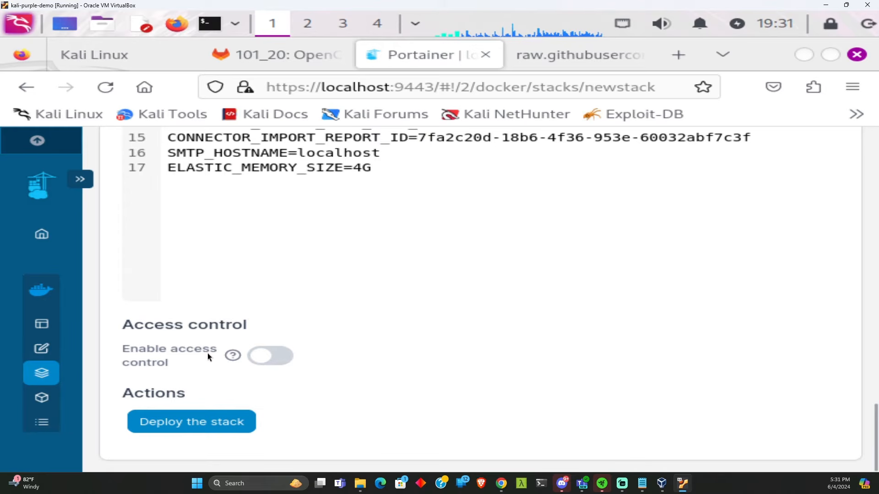
click(198, 423)
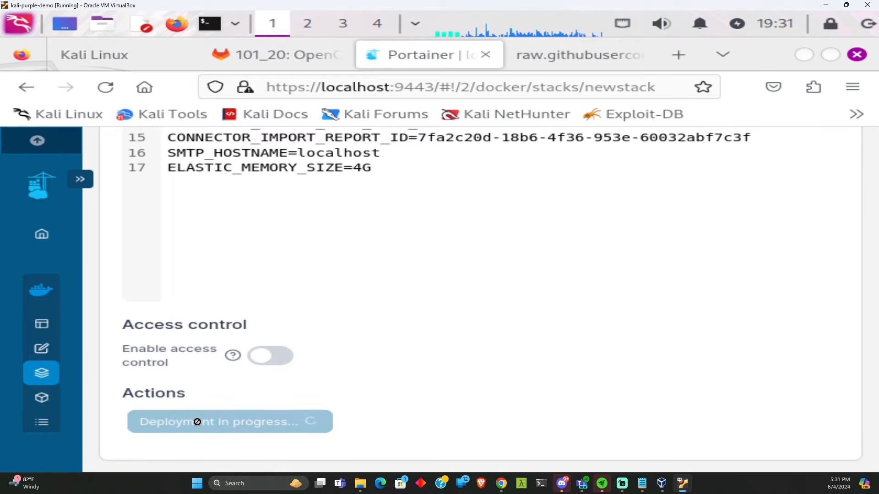
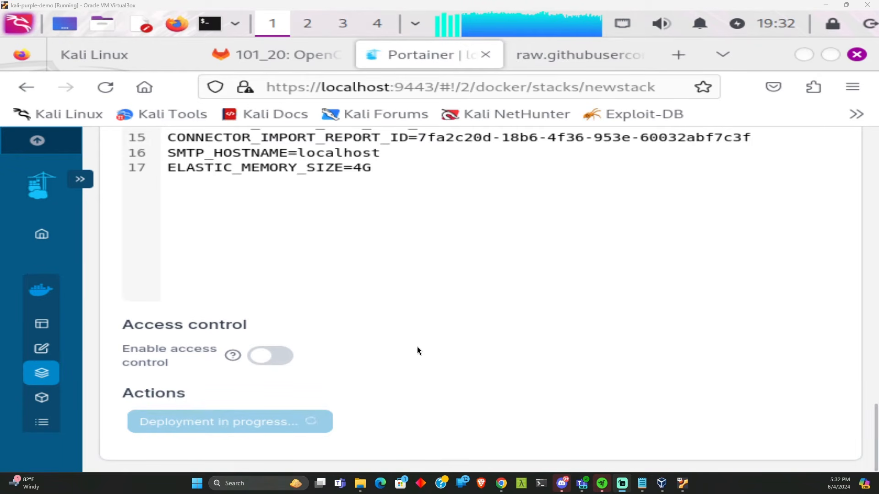
scroll(383, 301, up, 3)
scroll(383, 301, up, 10)
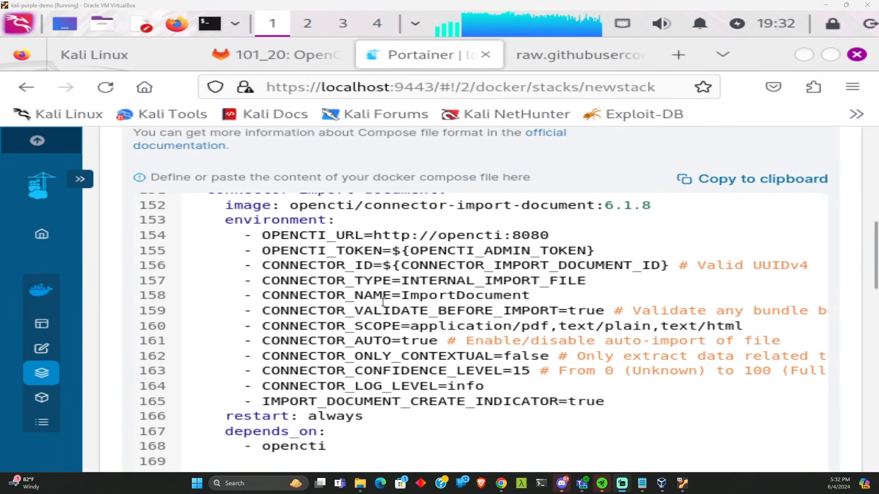
scroll(115, 256, down, 15)
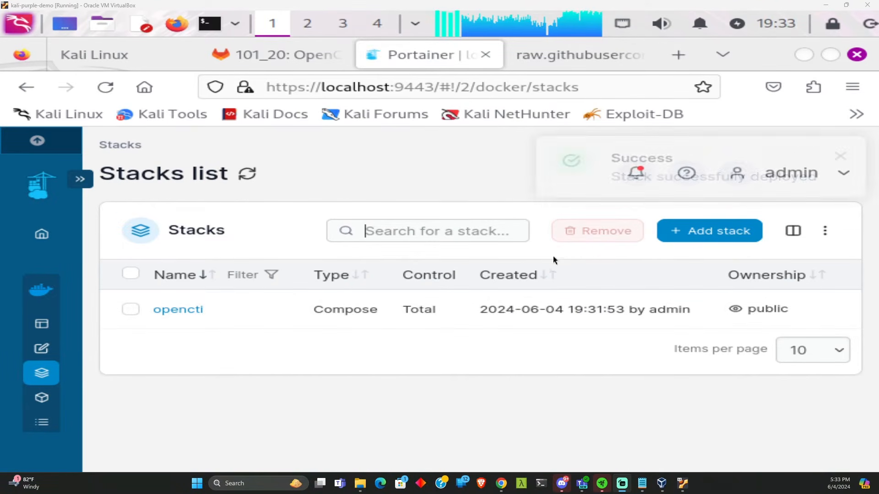
Open the opencti stack and examine the states of its containers in the container list.
click(193, 310)
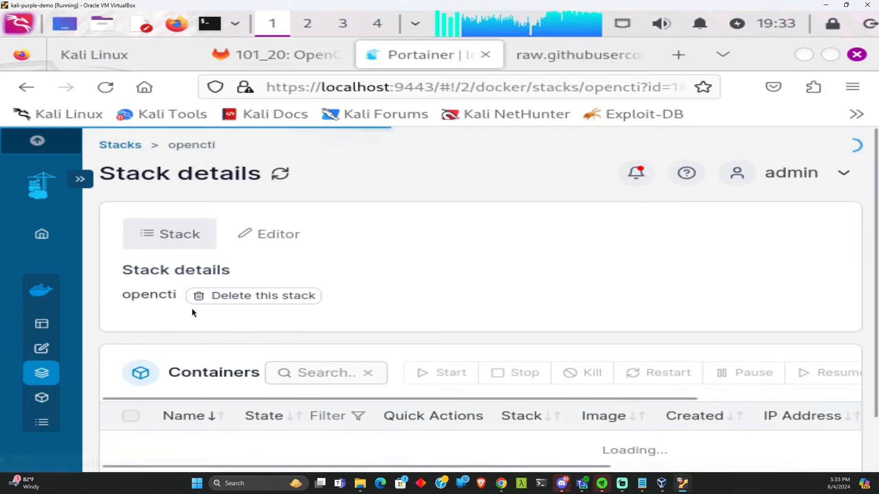
scroll(351, 287, down, 10)
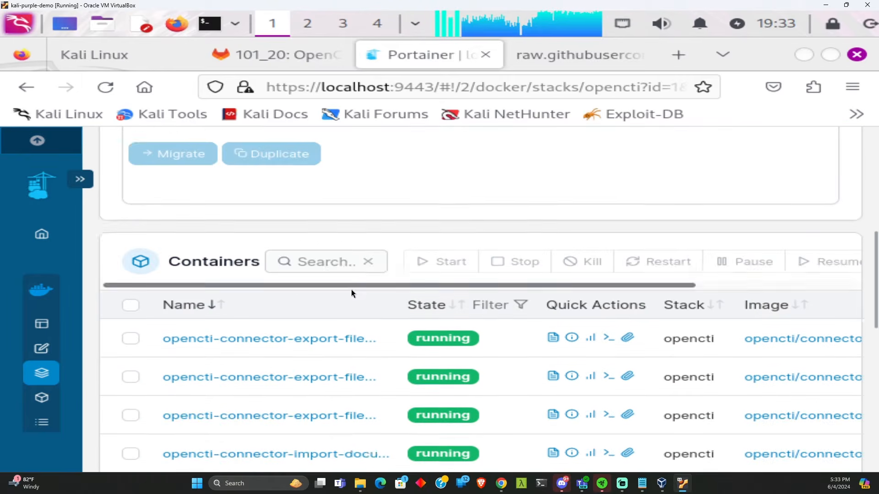
scroll(326, 301, down, 4)
scroll(323, 305, up, 8)
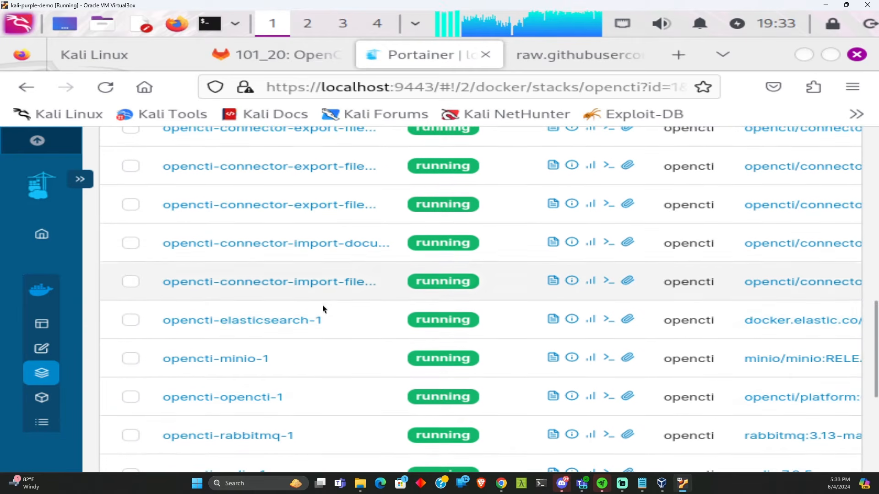
scroll(313, 309, down, 7)
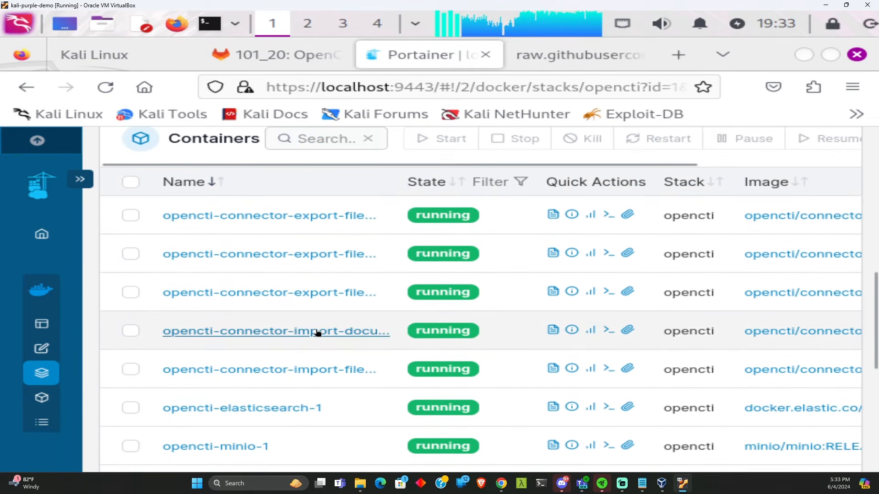
scroll(317, 337, down, 1)
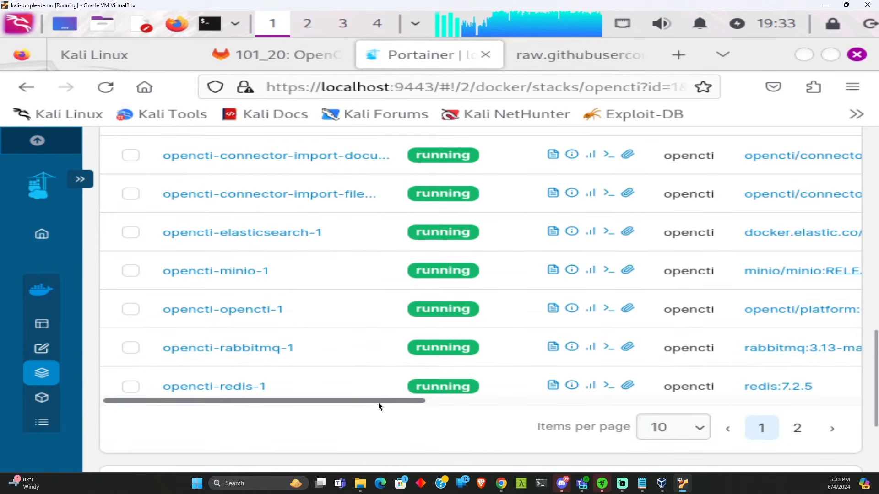
Try to open the OpenCTI web page from its container's published port 8080:8080, and close the page.
drag(378, 403, 494, 399)
drag(575, 398, 825, 383)
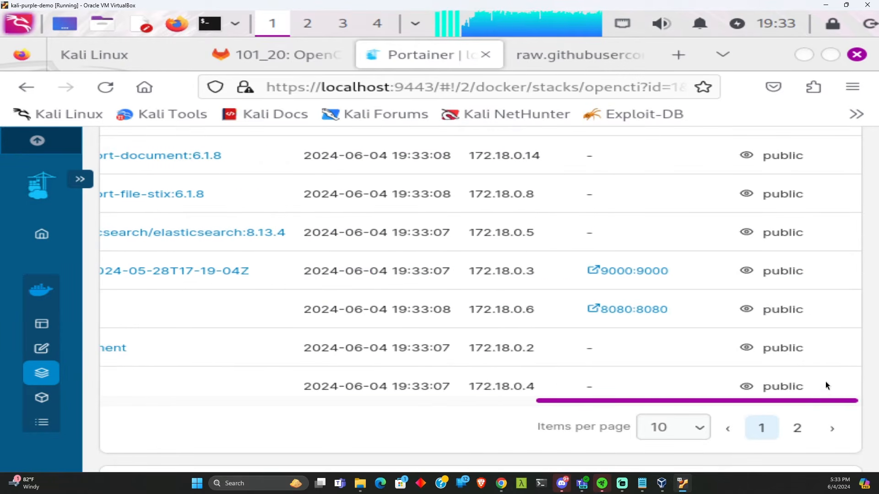
click(635, 314)
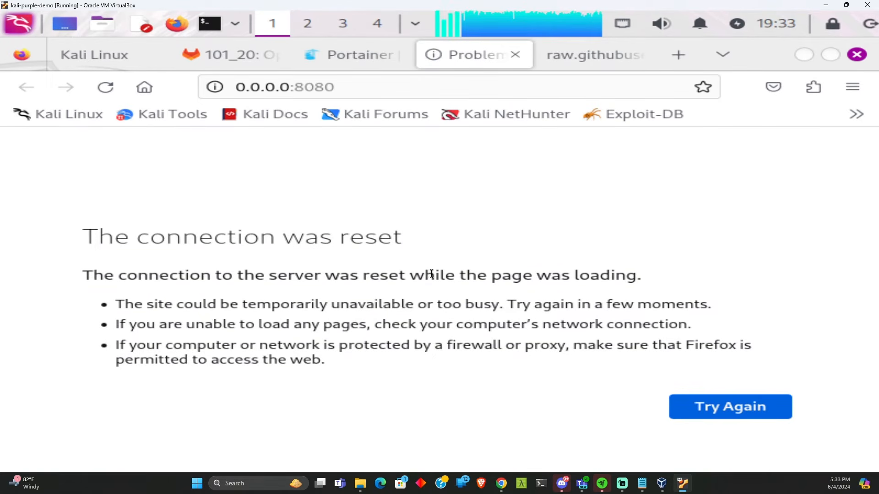
click(516, 55)
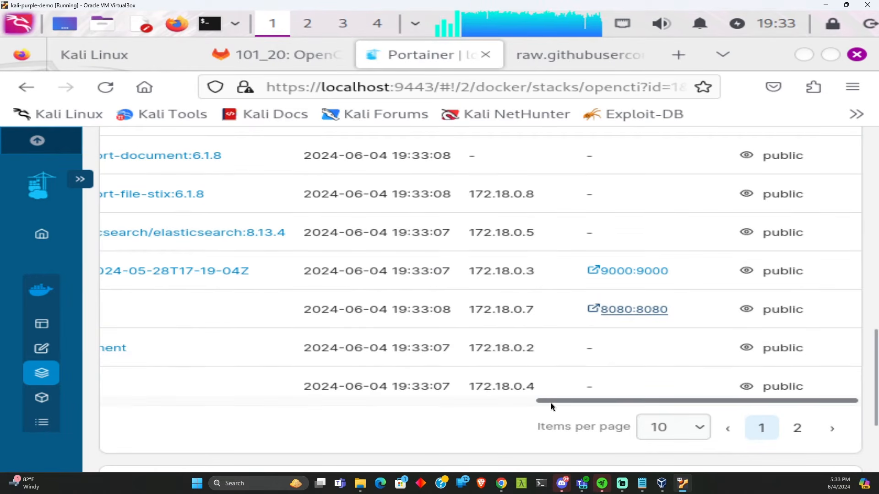
Open the logs of the opencti-opencti-1 container and examine the most recent error entries.
drag(550, 403, 95, 402)
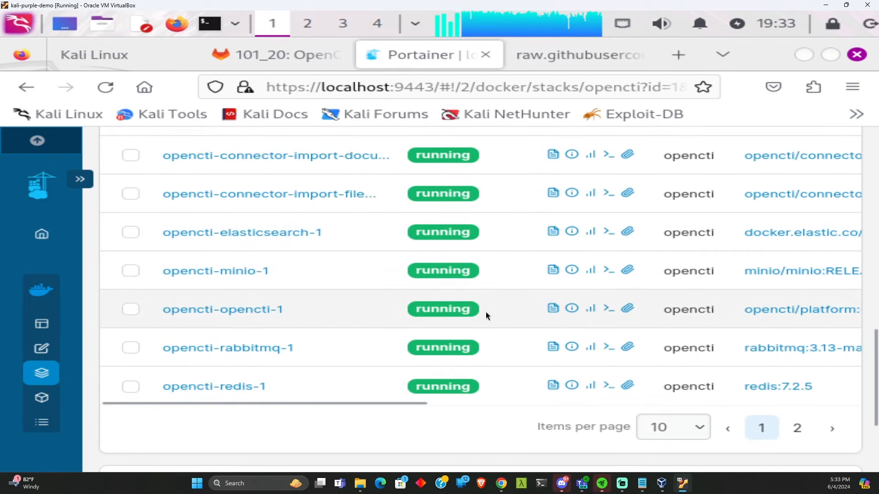
click(553, 310)
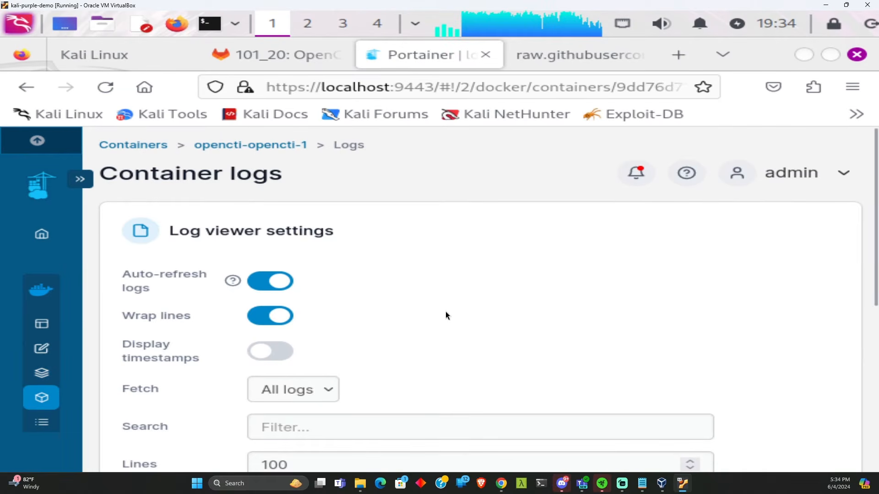
scroll(445, 312, down, 5)
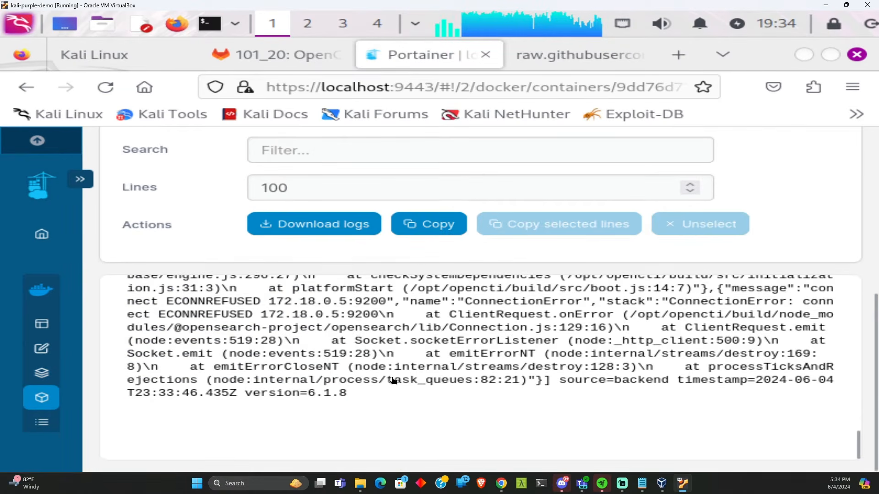
scroll(407, 370, up, 3)
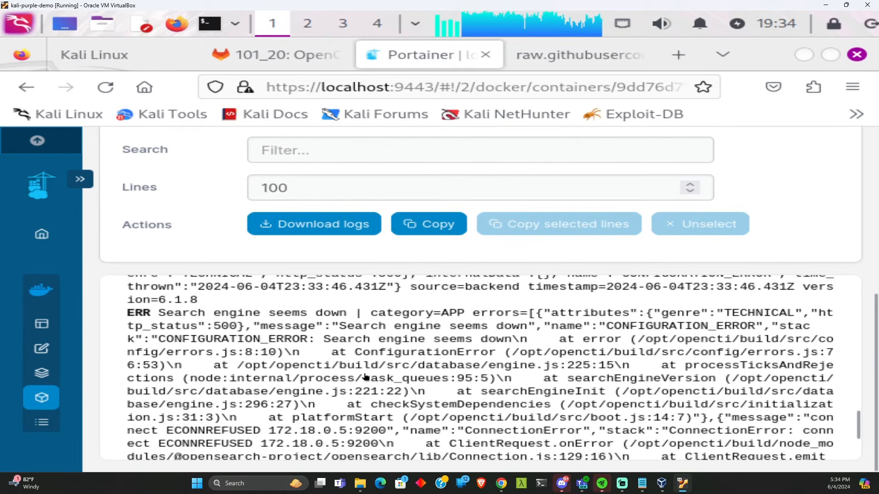
scroll(339, 341, down, 3)
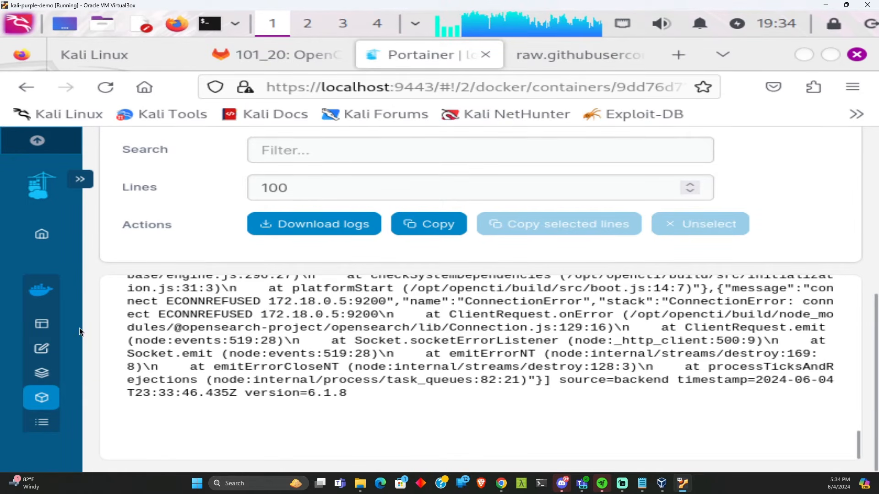
Return to the opencti stack's container list and open the OpenCTI login page from published port 8080:8080.
click(43, 379)
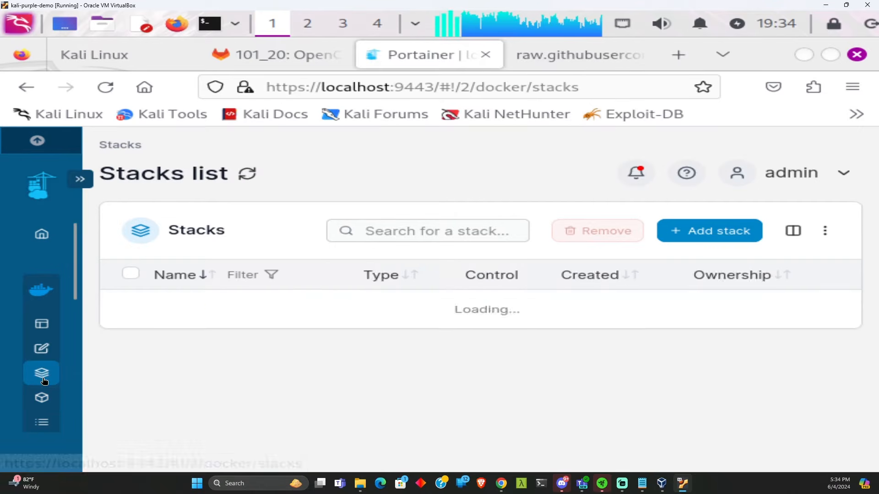
click(181, 313)
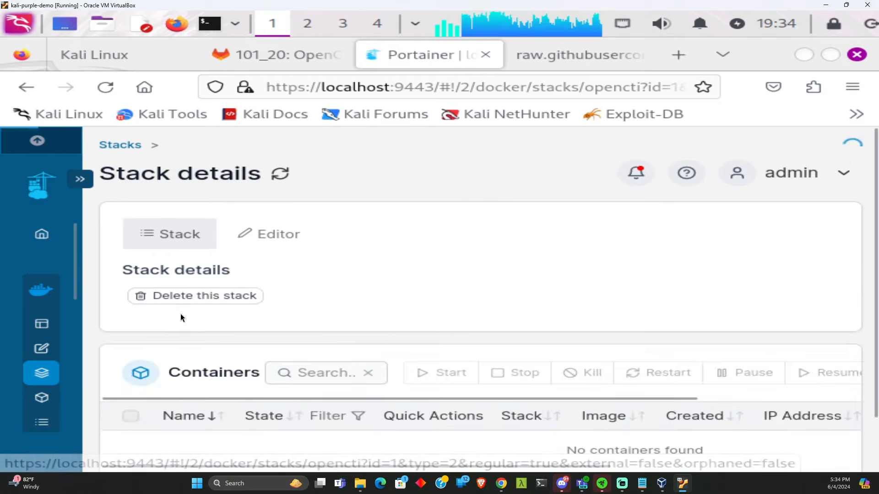
scroll(402, 274, down, 5)
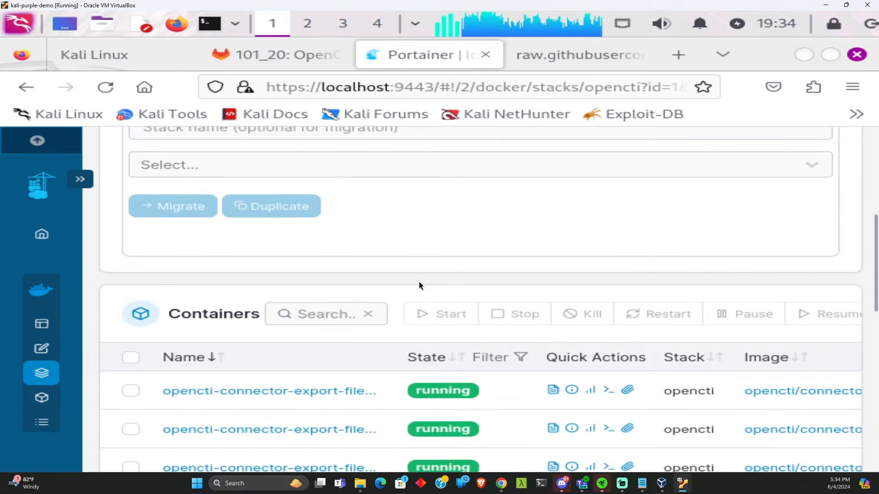
scroll(430, 287, down, 2)
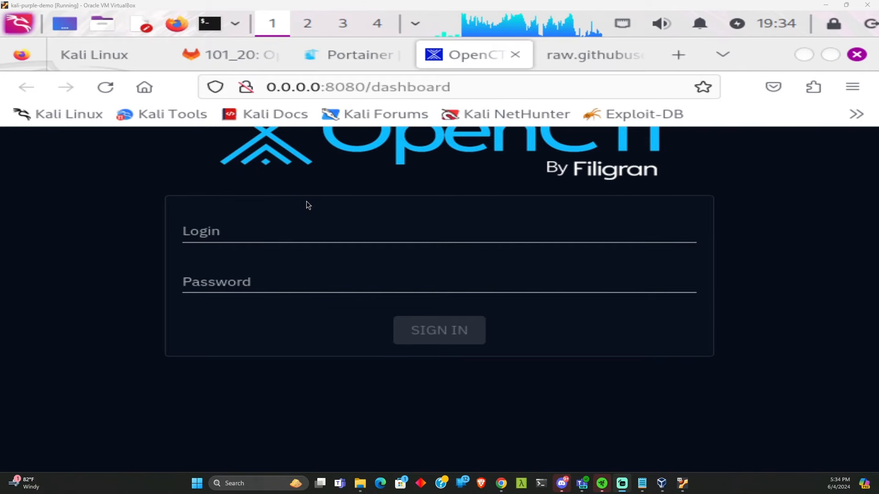
Open the details of the opencti-opencti-1 container in Portainer and find the admin credentials among its environment variables.
click(348, 55)
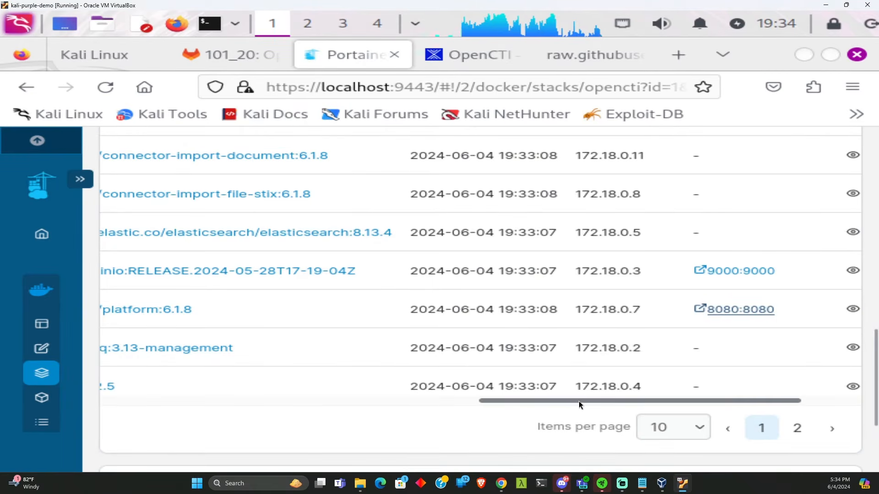
drag(578, 401, 193, 400)
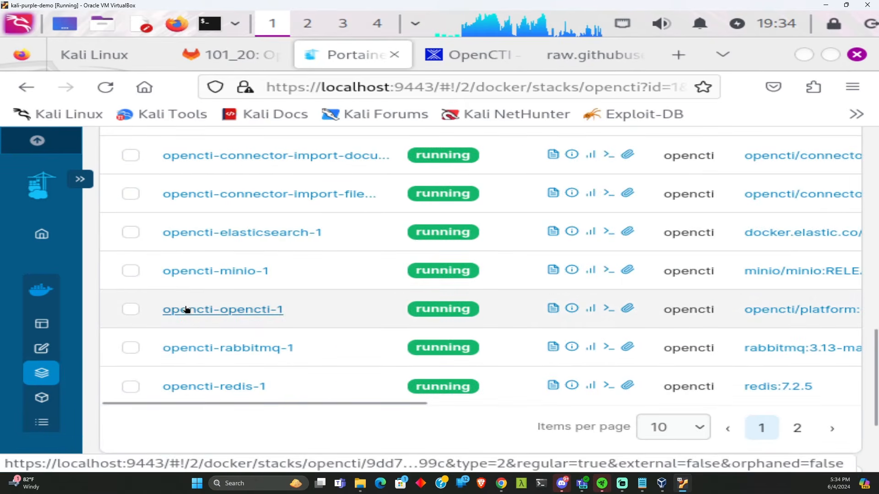
click(188, 311)
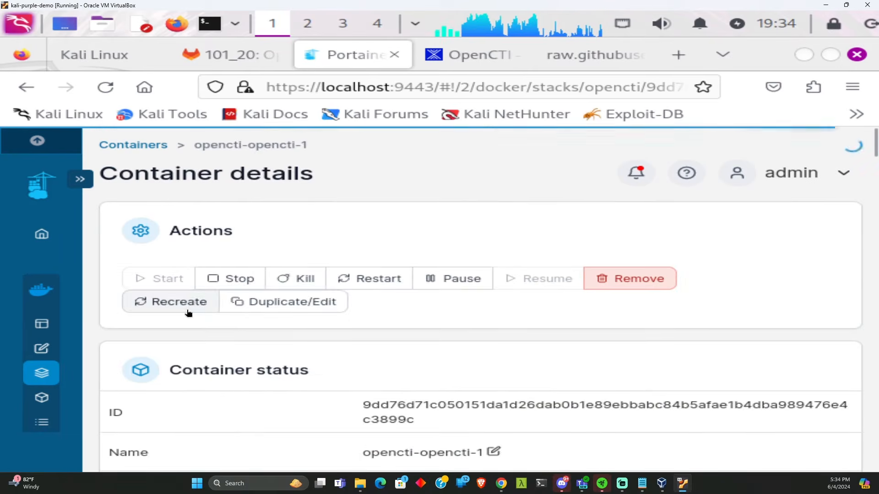
scroll(364, 326, down, 1)
scroll(363, 322, down, 20)
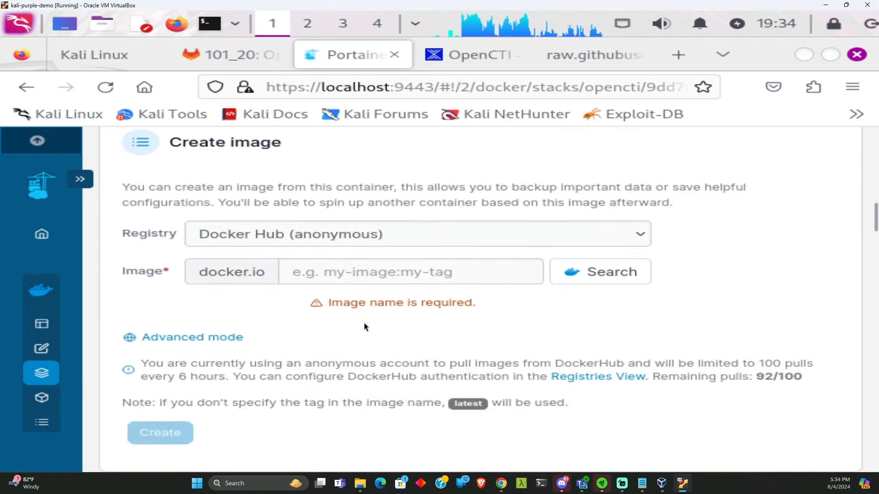
scroll(364, 323, down, 6)
scroll(485, 251, up, 2)
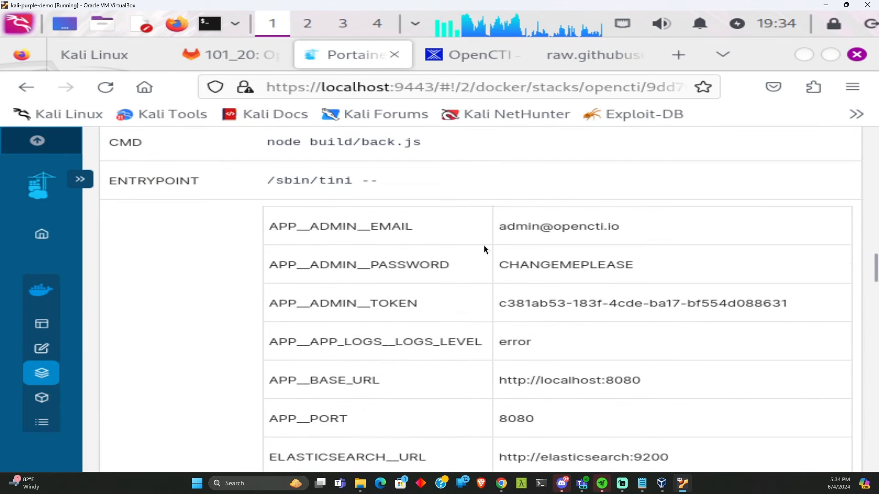
Copy the APP__ADMIN__EMAIL value from the container details into the Login field of the OpenCTI sign-in page.
triple_click(533, 229)
key(ctrl+c)
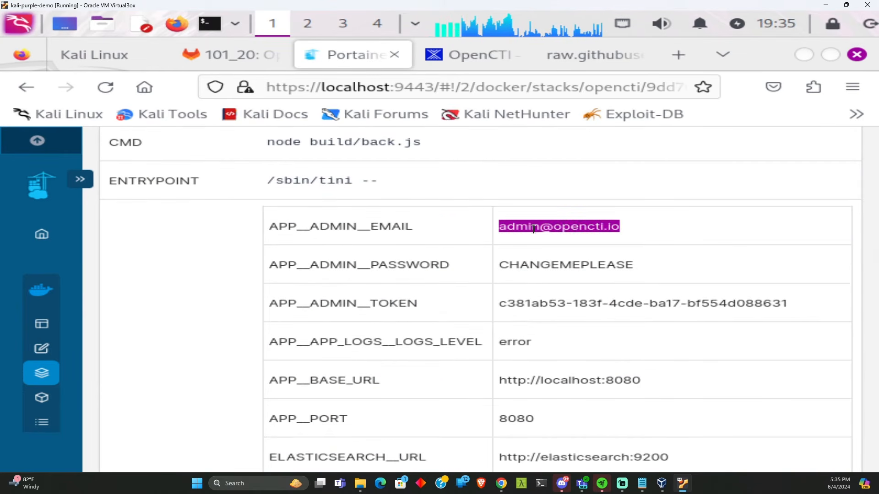
click(451, 59)
click(343, 220)
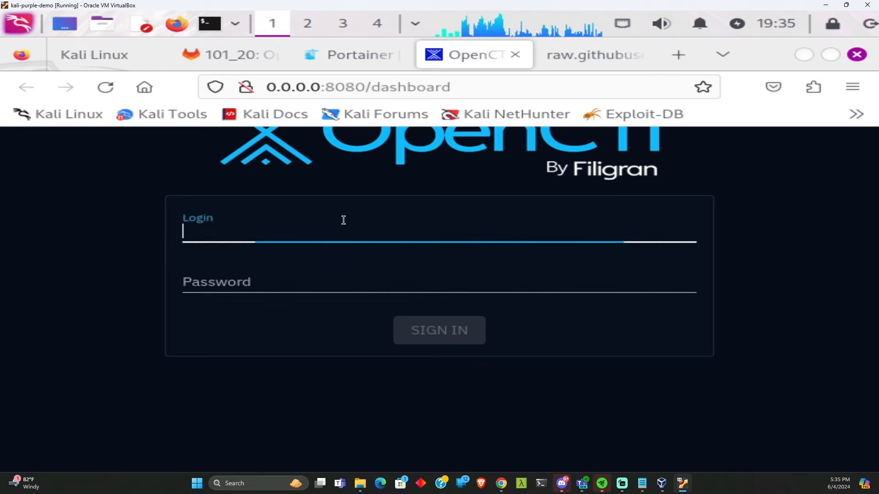
key(ctrl+v)
Copy the APP__ADMIN__PASSWORD value into the OpenCTI Password field and sign in without saving the login in the browser.
click(353, 55)
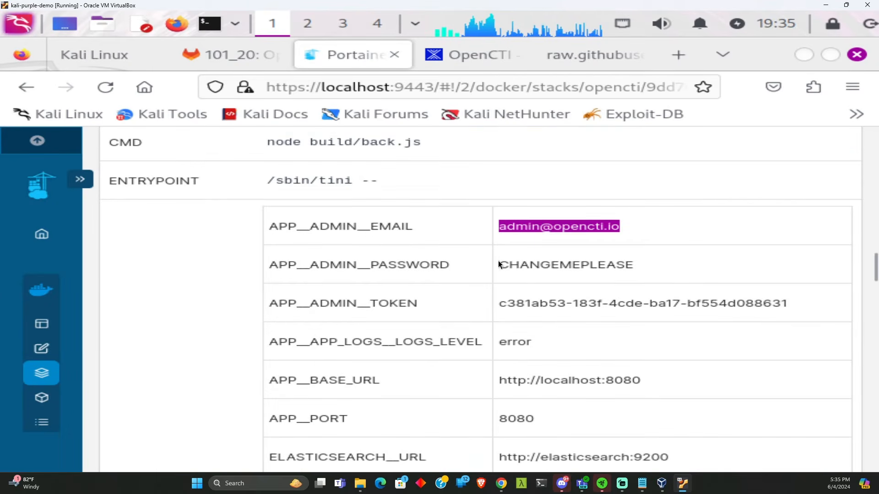
click(511, 262)
double_click(510, 262)
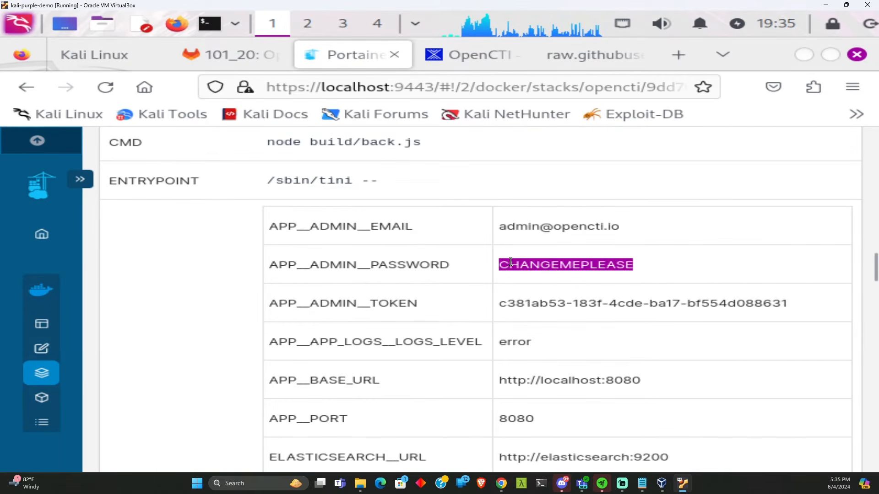
click(457, 66)
click(252, 280)
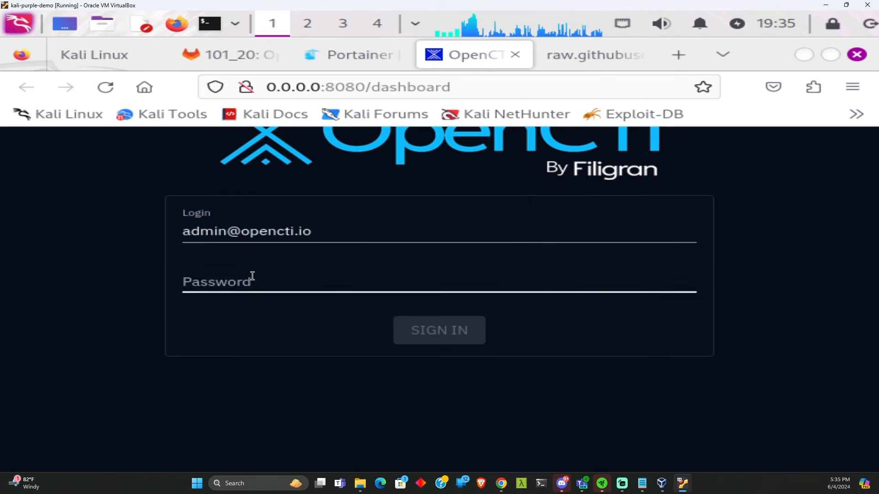
key(ctrl+v)
key(Escape)
click(435, 328)
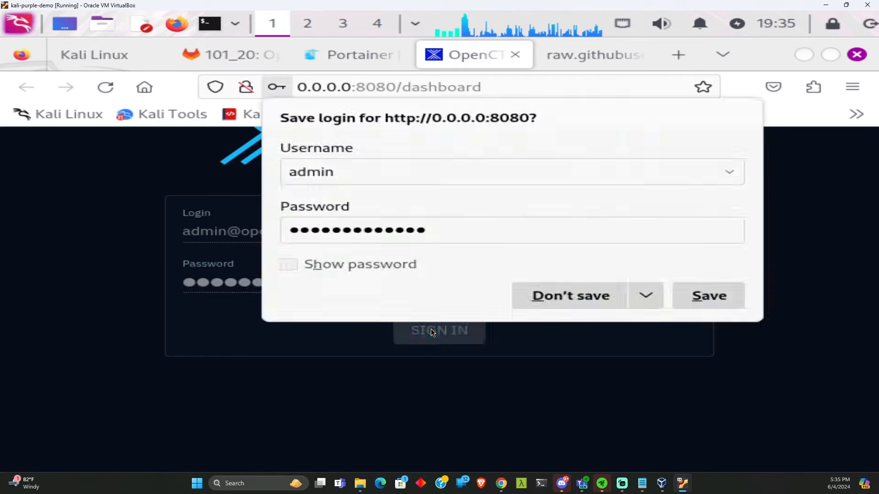
click(576, 298)
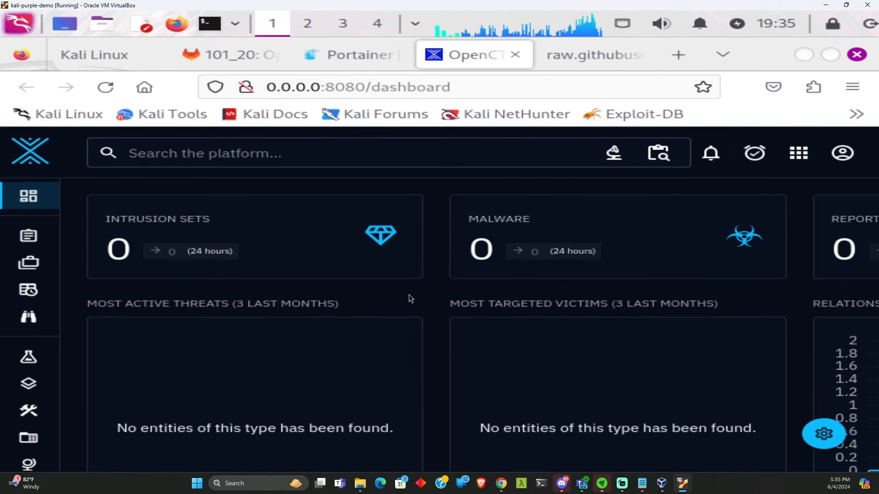
Reduce the OpenCTI page zoom to 50% and look over the dashboard's widgets down the page.
key(ctrl+minus)
key(ctrl+minus)
key(ctrl+minus)
key(ctrl+minus)
key(ctrl+minus)
key(ctrl+minus)
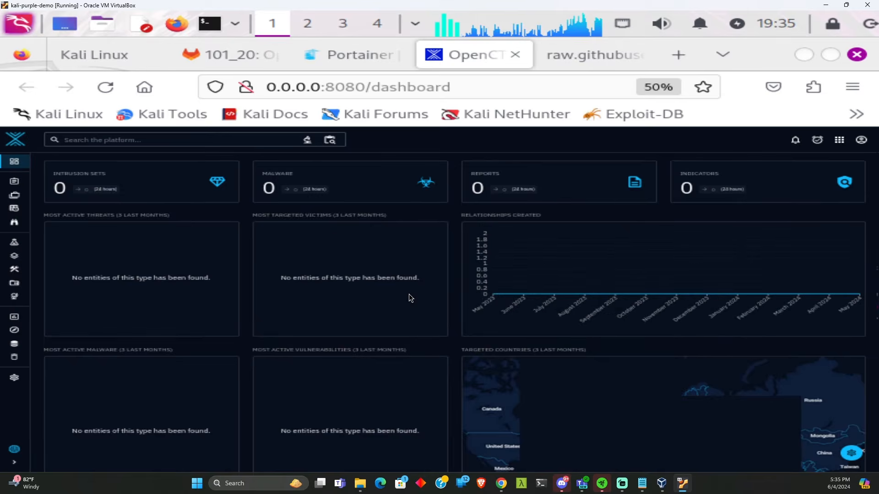
key(ctrl+plus)
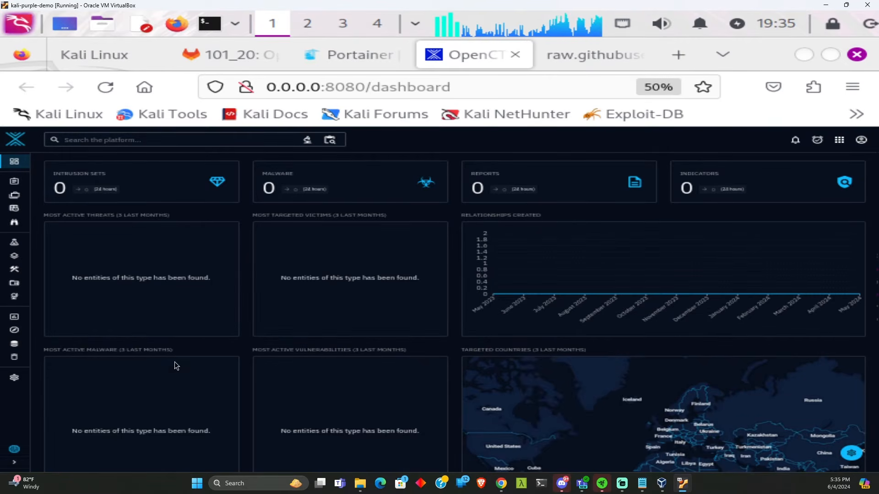
scroll(212, 345, down, 2)
scroll(210, 347, down, 3)
scroll(208, 351, up, 5)
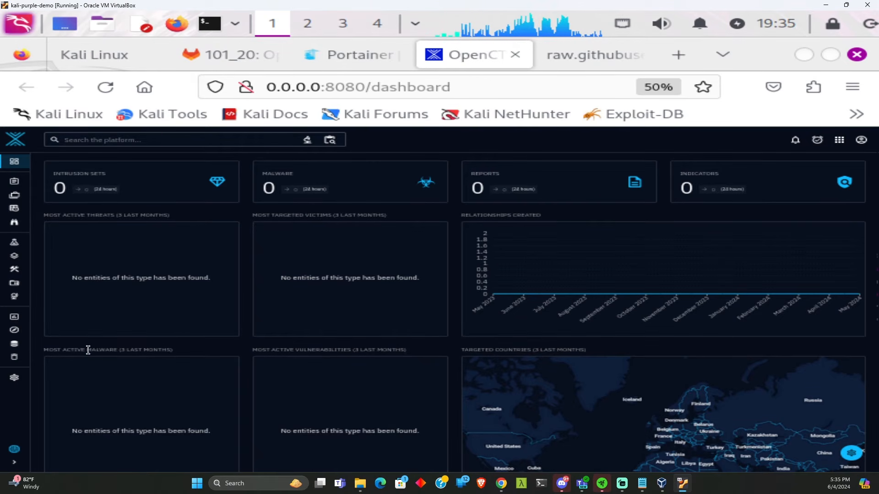
View the custom dashboards list in OpenCTI and open the connectors page of the data ingestion section.
click(16, 319)
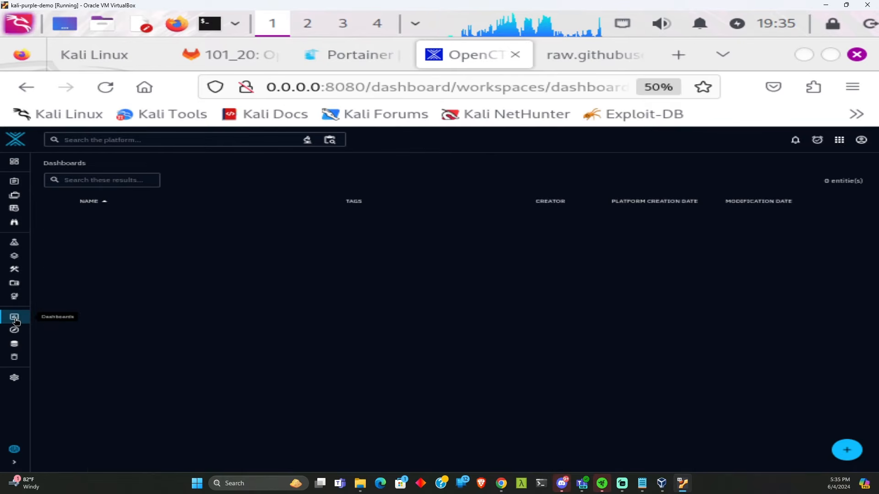
mouse_move(15, 352)
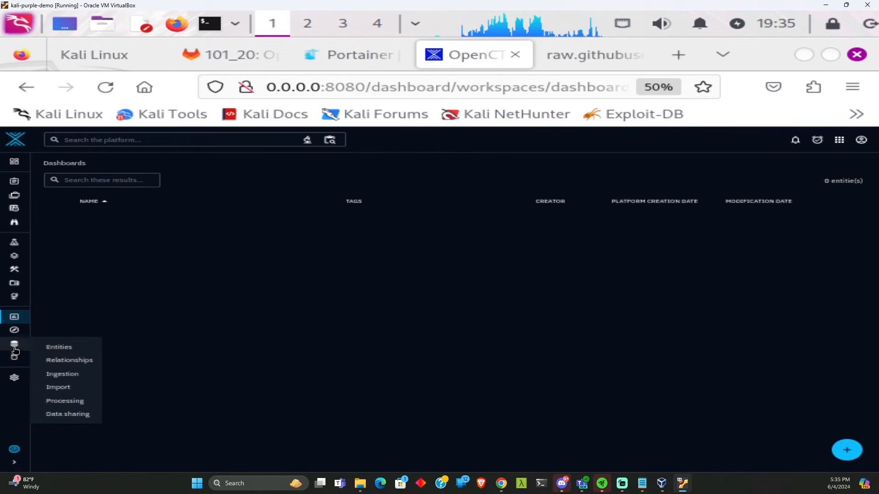
click(56, 376)
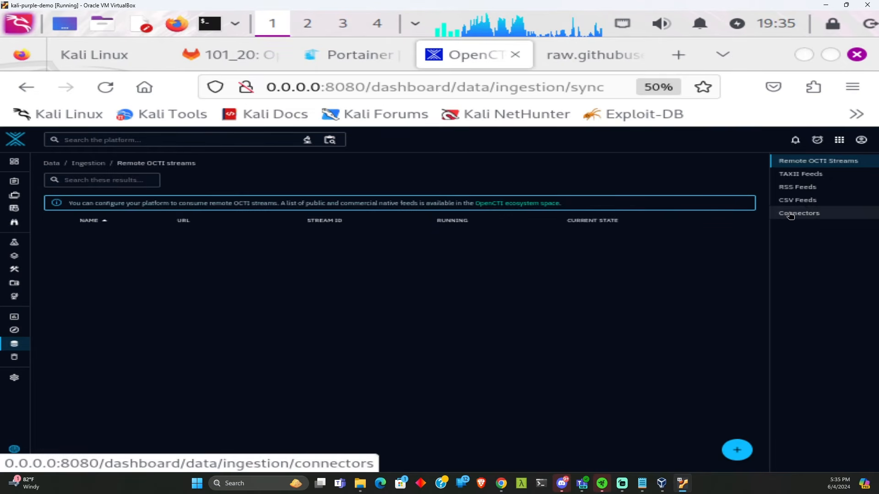
click(792, 217)
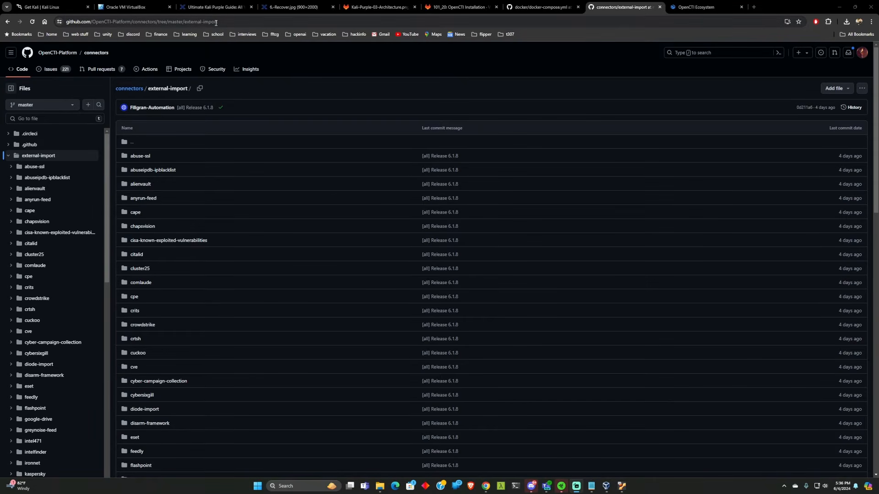
Examine the external-import folder of the OpenCTI-Platform connectors repository on GitHub, from its web address through the list of available connectors.
drag(221, 21, 180, 23)
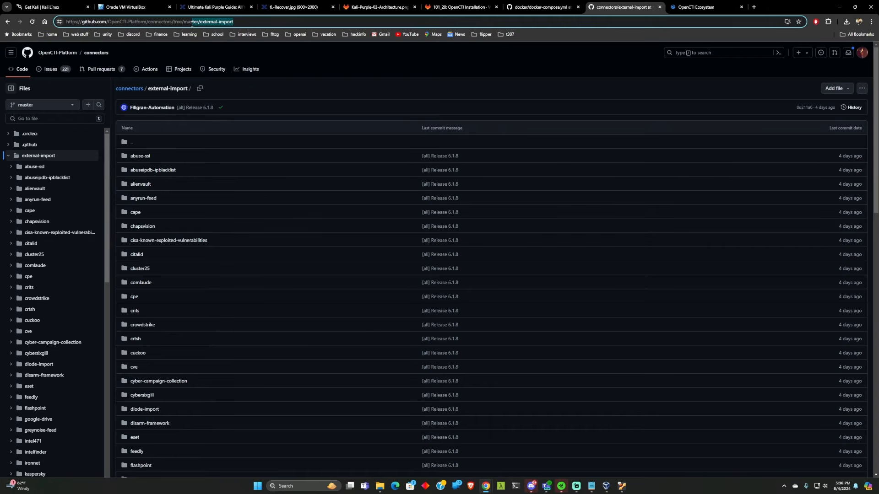
drag(191, 24, 87, 23)
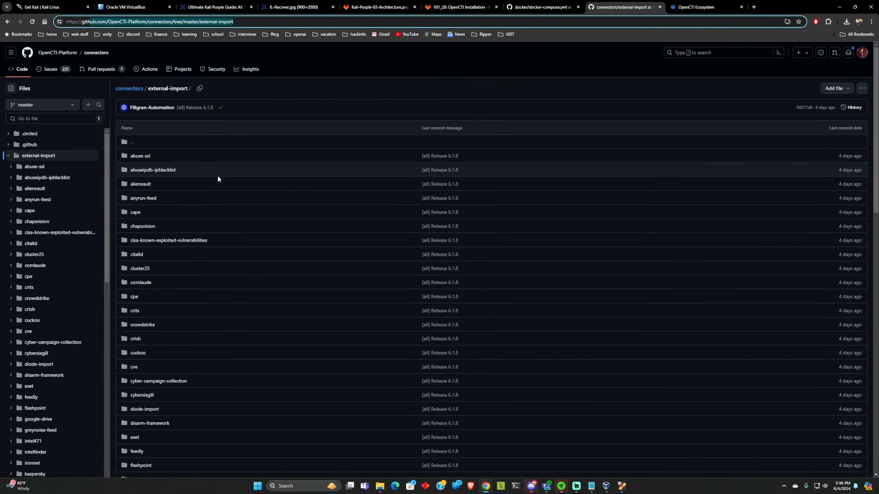
scroll(218, 175, down, 1)
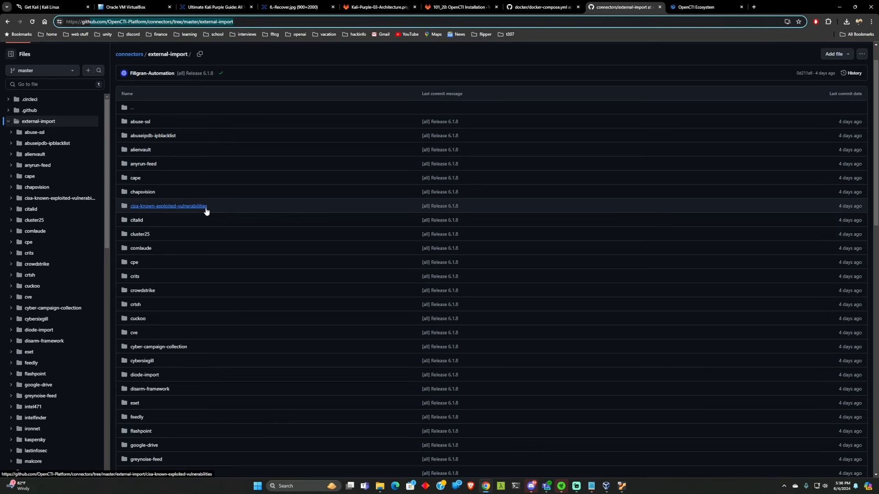
scroll(206, 211, down, 1)
scroll(206, 211, down, 4)
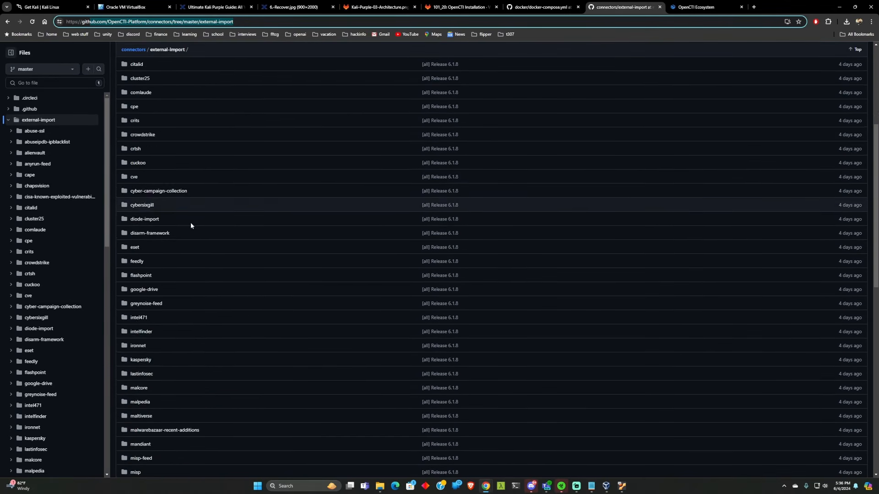
scroll(190, 223, down, 2)
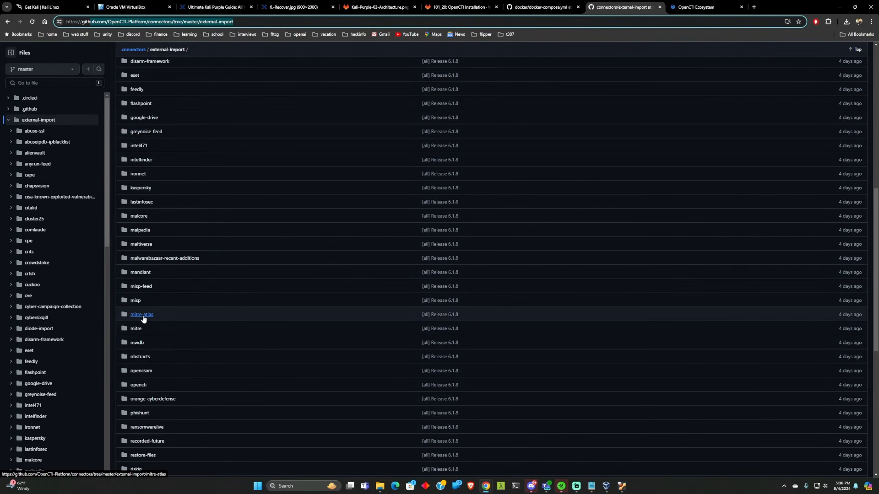
scroll(147, 327, down, 1)
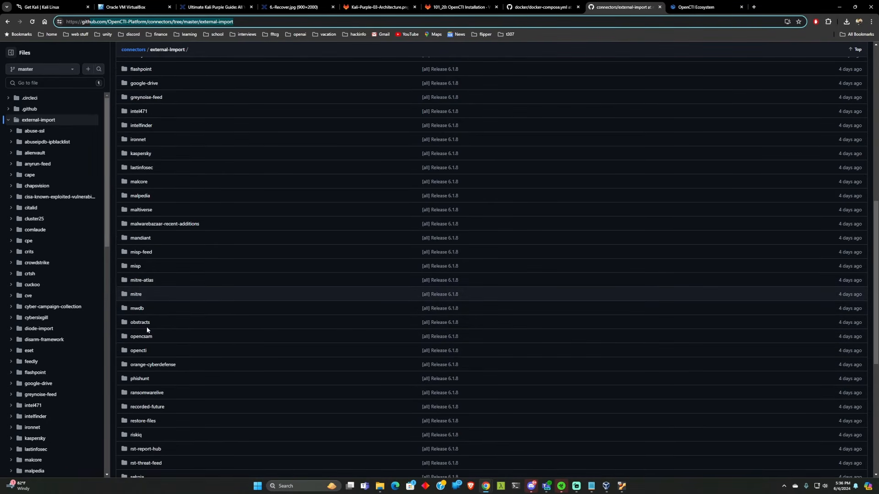
scroll(147, 326, down, 2)
scroll(180, 325, down, 1)
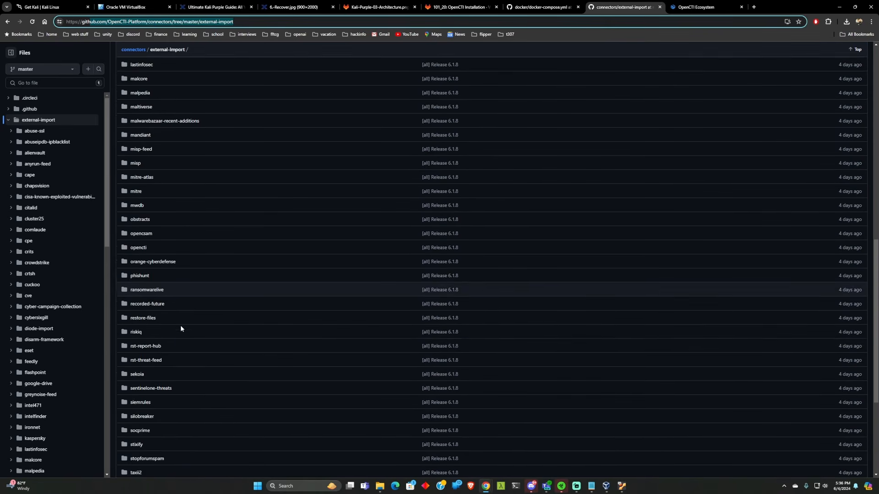
scroll(180, 325, down, 4)
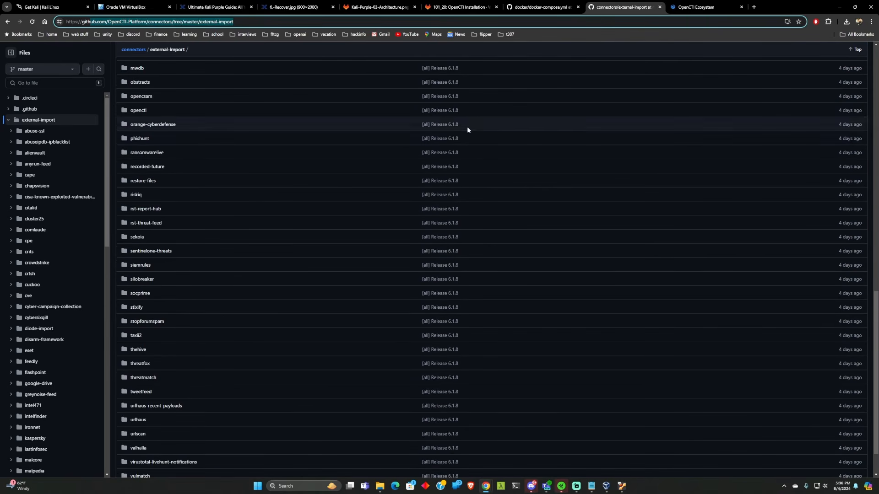
Switch to the OpenCTI Ecosystem page and look through its feeds, TAXII collections and data import connectors.
click(689, 8)
scroll(298, 227, up, 1)
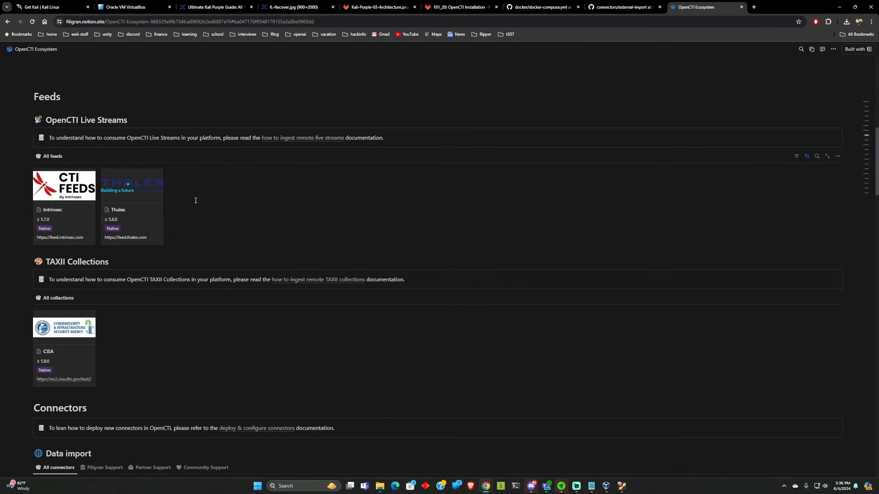
scroll(330, 198, up, 3)
scroll(293, 234, down, 2)
scroll(293, 235, down, 7)
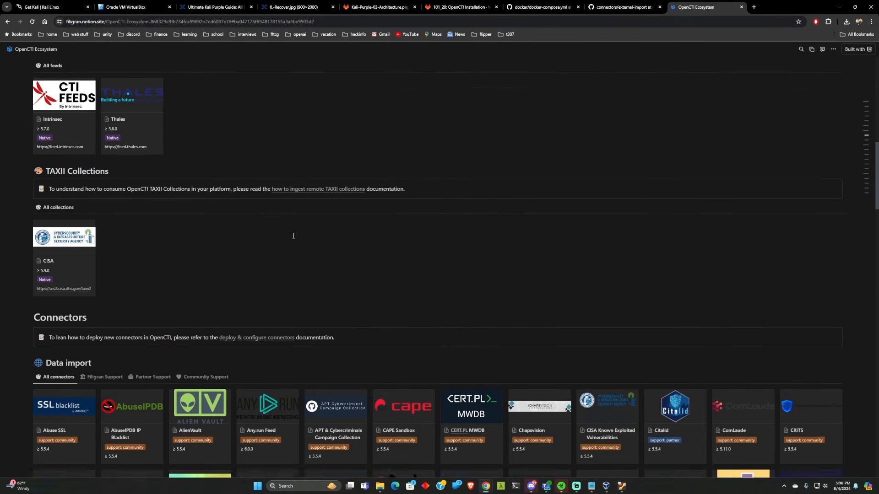
scroll(306, 238, down, 1)
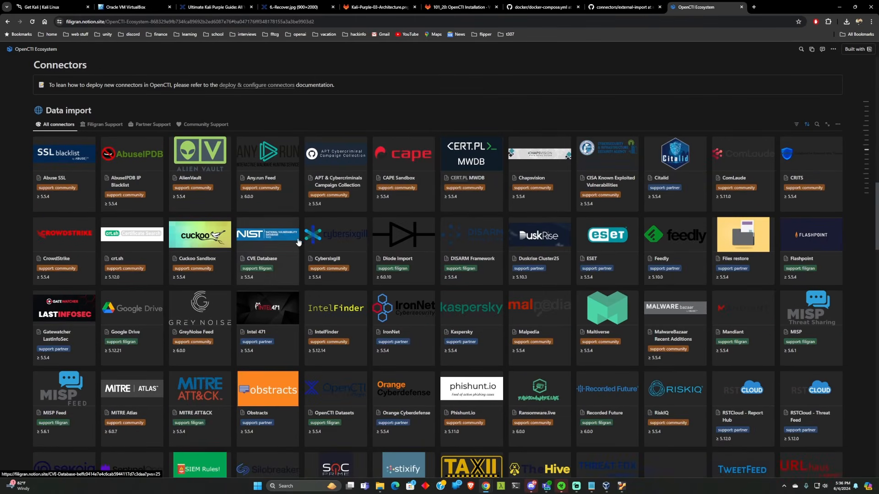
scroll(244, 224, down, 1)
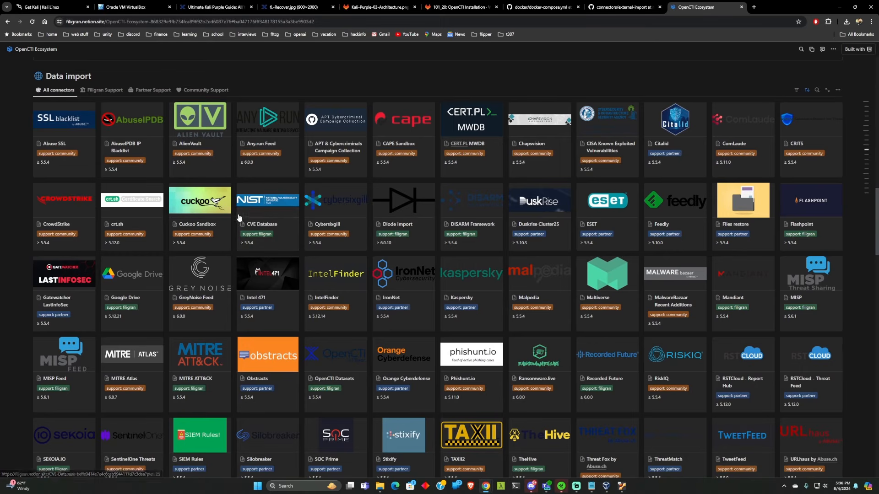
scroll(252, 220, down, 1)
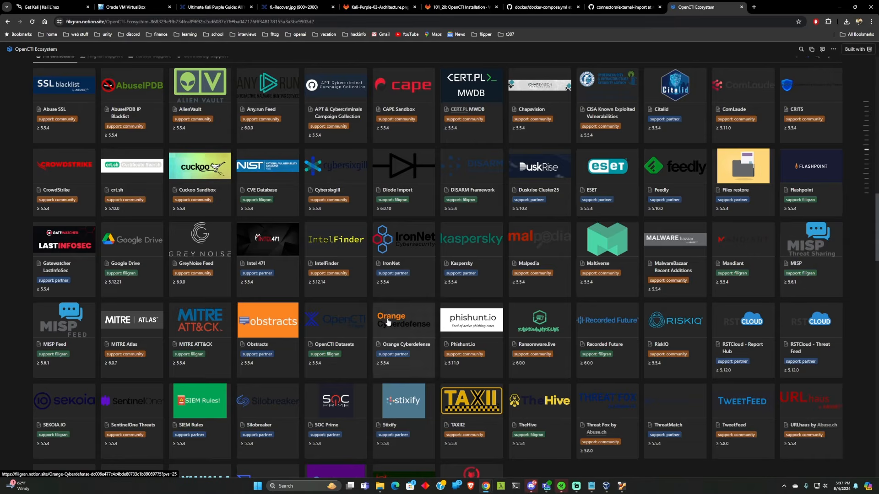
Browse the OpenCTI Ecosystem data import connectors, viewing the community-supported ones and returning to all connectors.
scroll(292, 317, down, 1)
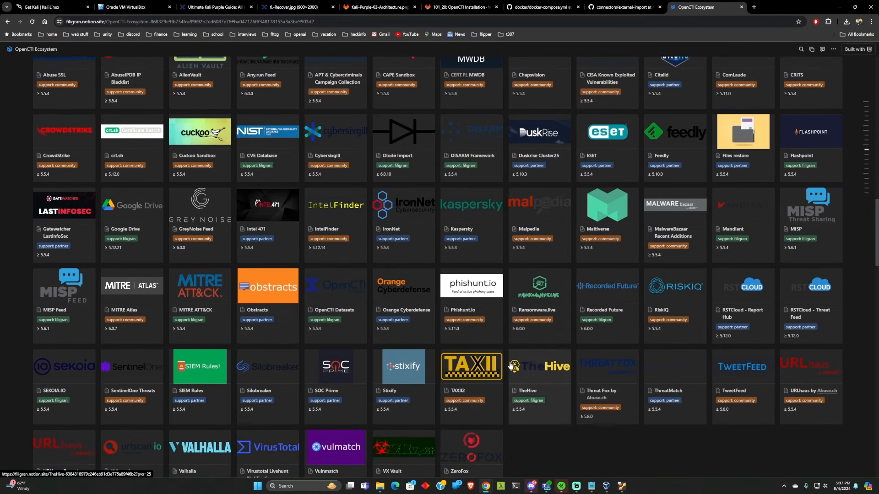
scroll(201, 262, up, 3)
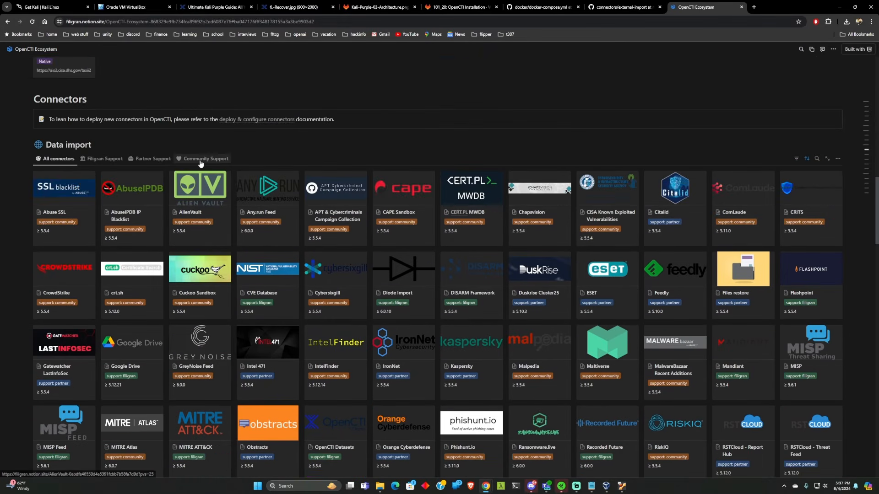
click(201, 162)
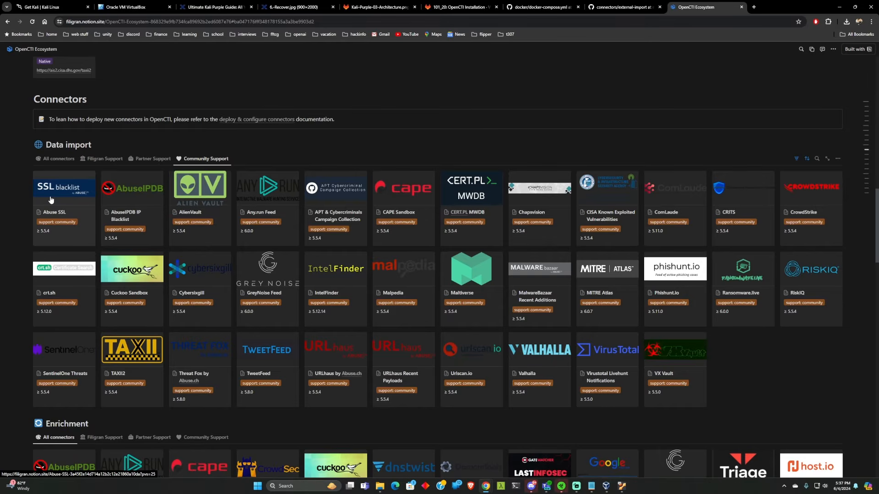
click(57, 158)
scroll(396, 306, down, 2)
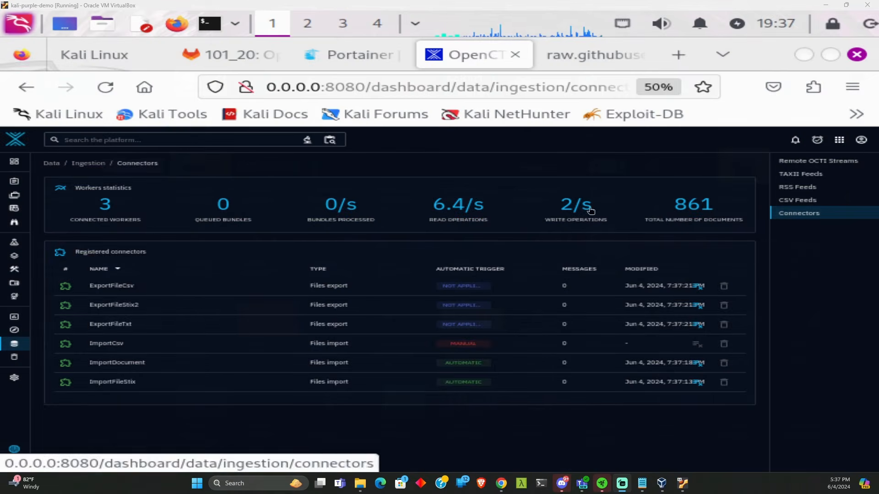
Switch to Portainer in the Kali virtual machine and open the opencti stack's compose file for editing at the last connector service.
click(361, 63)
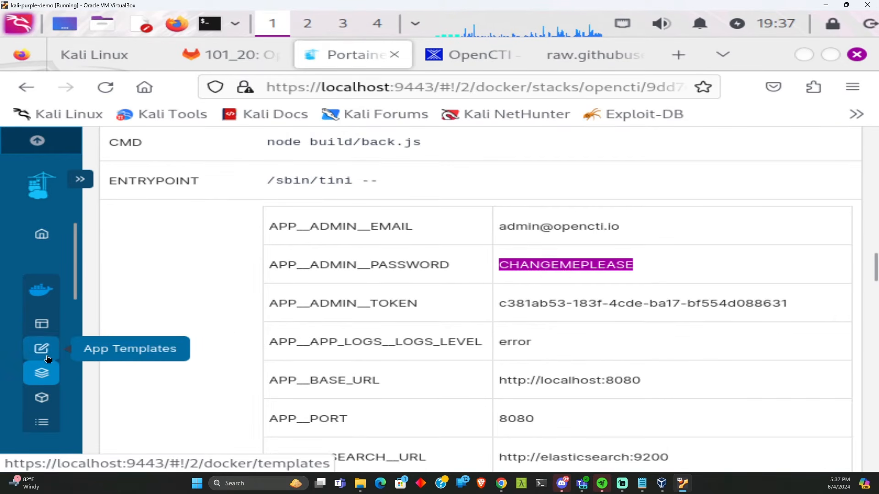
click(42, 373)
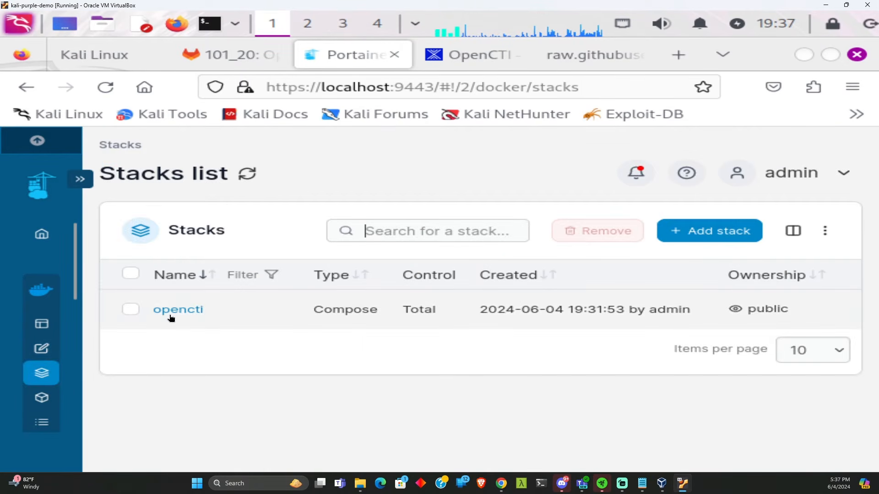
click(174, 311)
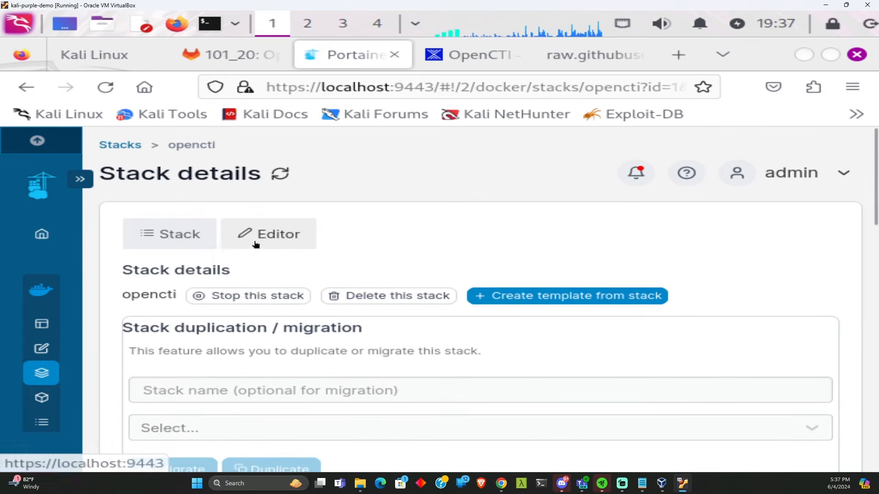
click(263, 237)
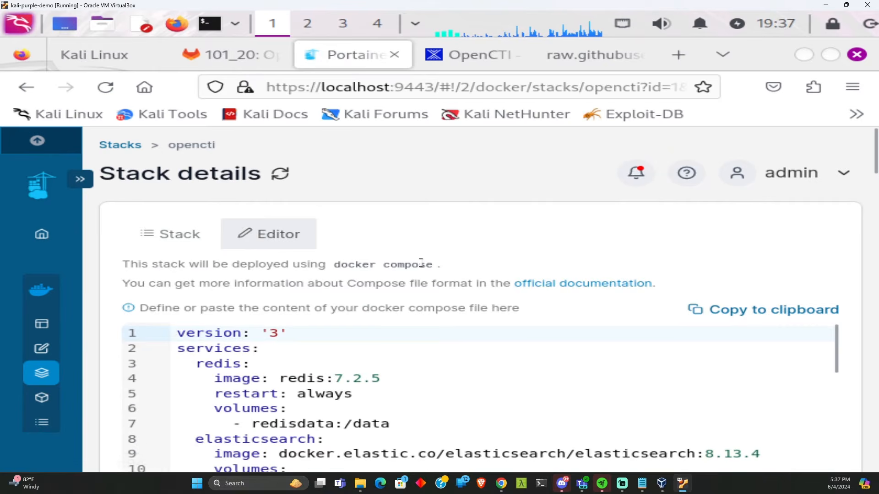
scroll(421, 263, down, 4)
scroll(401, 361, down, 20)
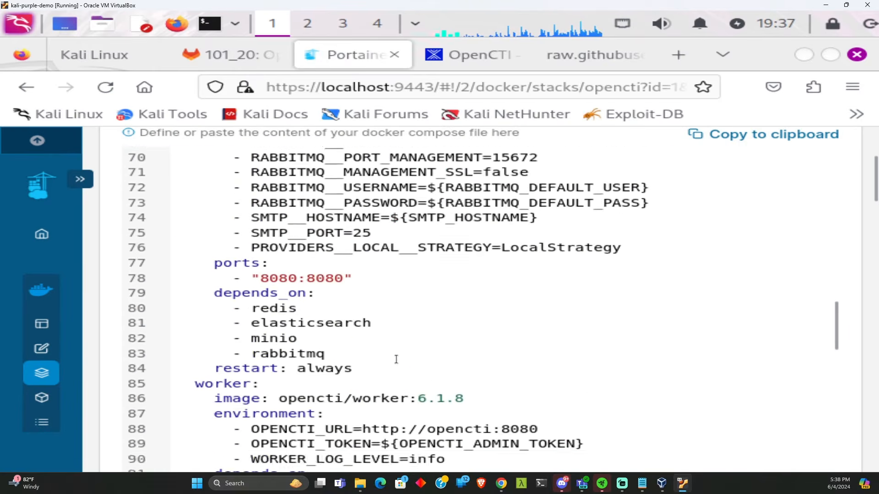
scroll(396, 359, down, 18)
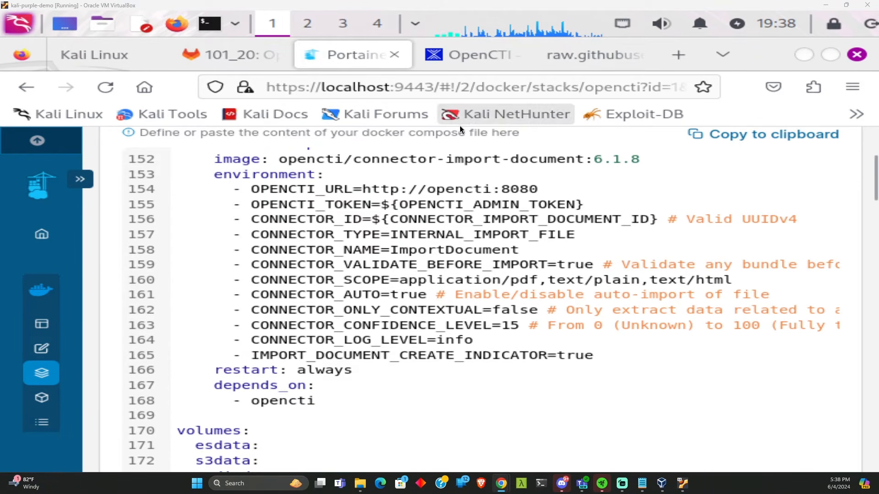
click(674, 51)
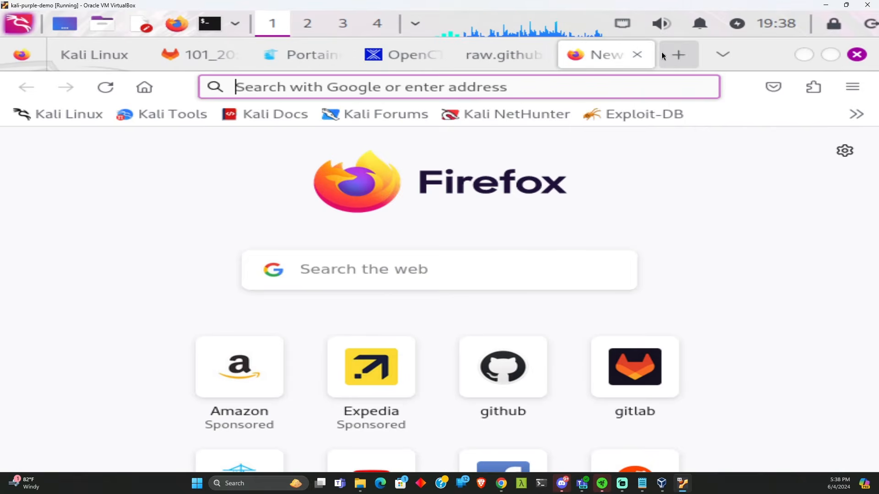
text(https://github.com/OpenCTI-Platform/connectors/tree/master/external-import)
click(306, 111)
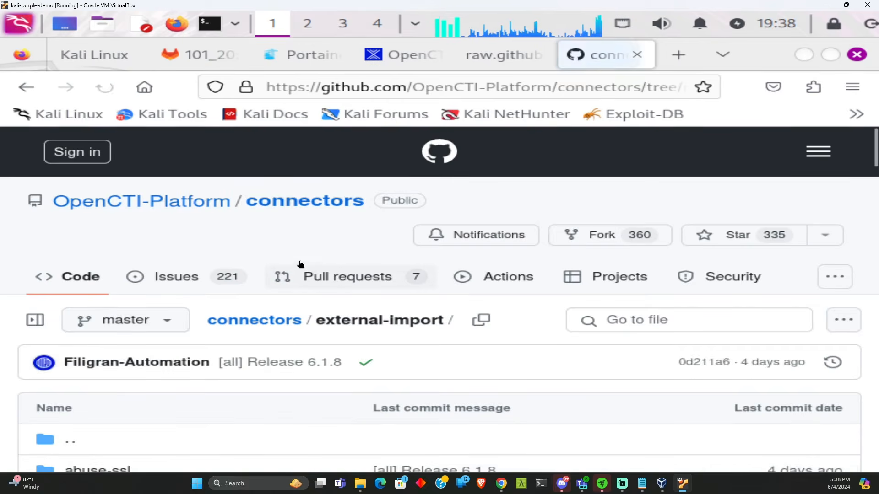
Open the docker-compose.yml file in the opencti folder of the external-import connectors.
scroll(298, 263, down, 5)
scroll(245, 290, down, 3)
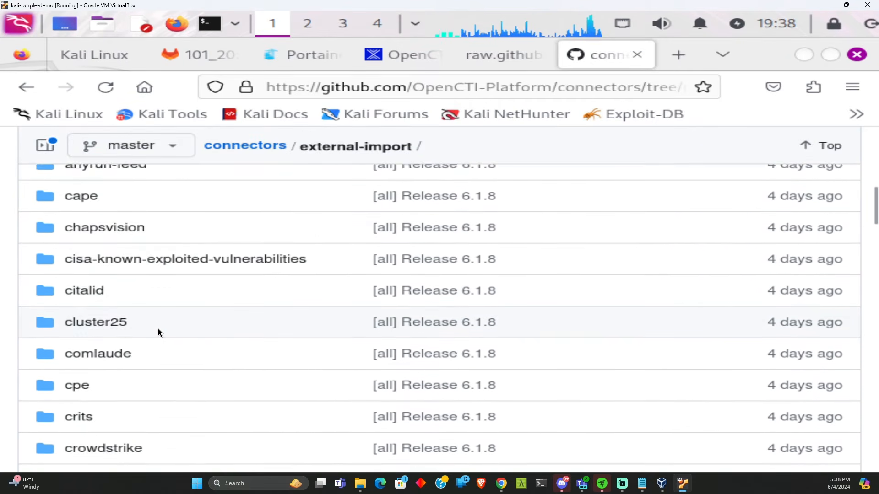
scroll(157, 329, down, 5)
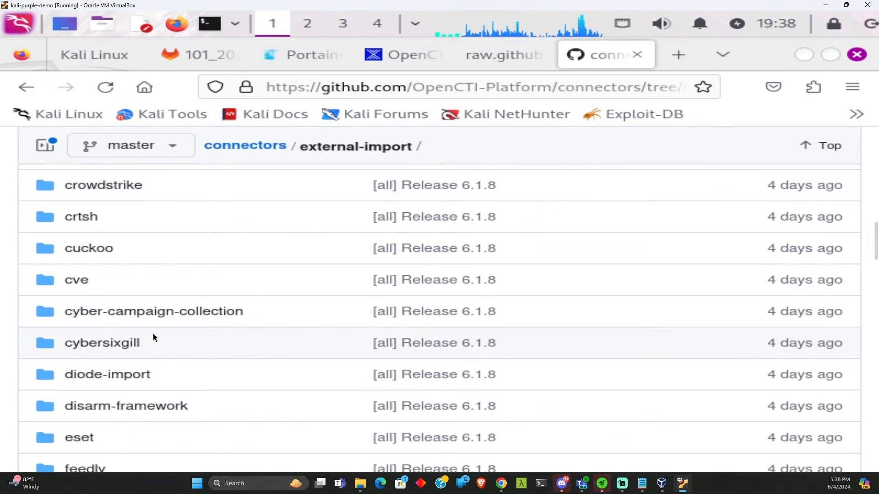
scroll(153, 337, down, 7)
scroll(154, 337, down, 8)
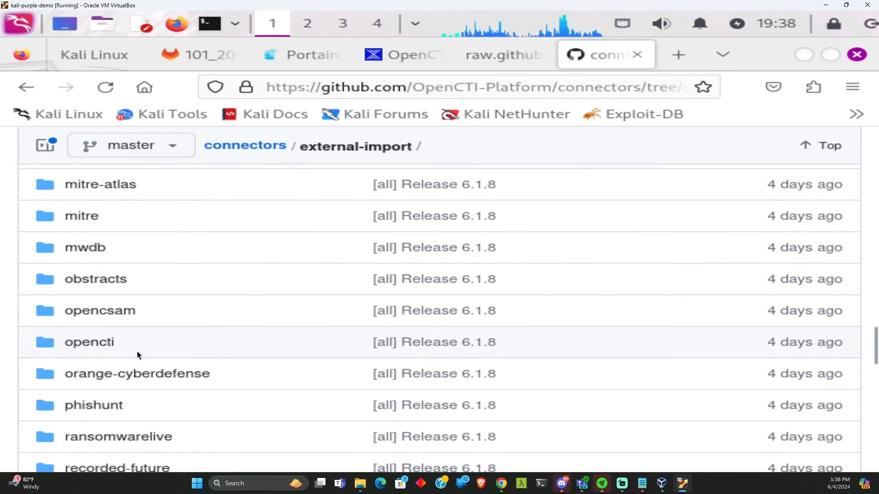
click(100, 347)
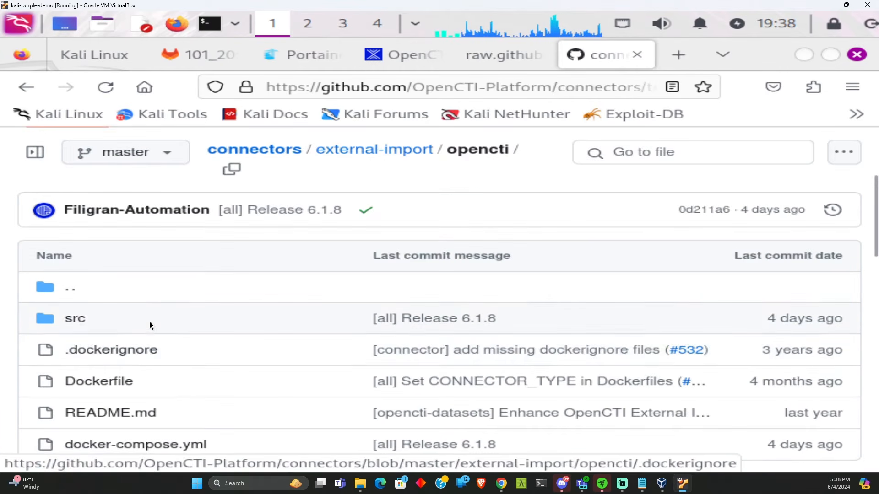
scroll(149, 323, down, 2)
click(130, 362)
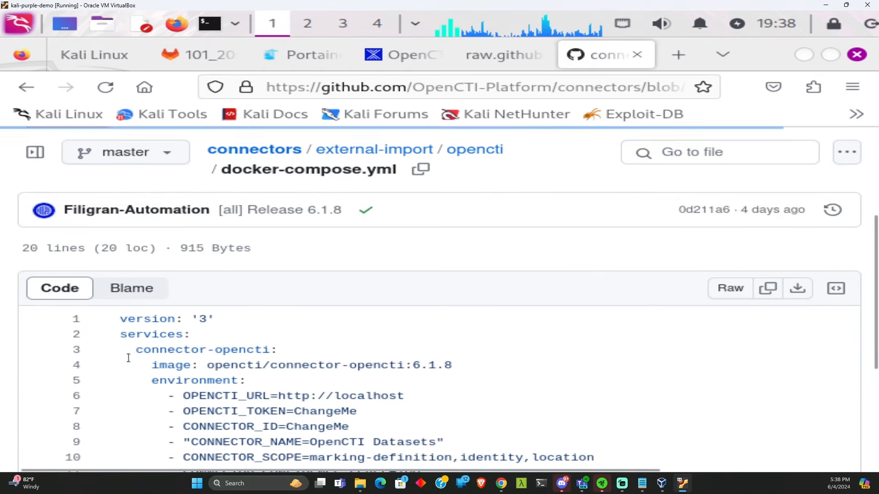
Examine the OPENCTI_URL, OPENCTI_TOKEN and CONNECTOR_ID variables in the connector-opencti compose file.
scroll(129, 358, down, 1)
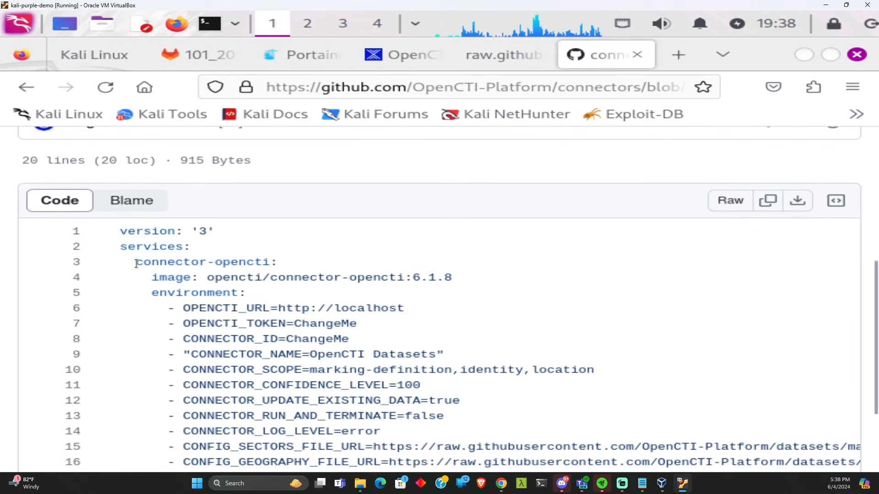
scroll(136, 264, down, 3)
scroll(259, 375, up, 3)
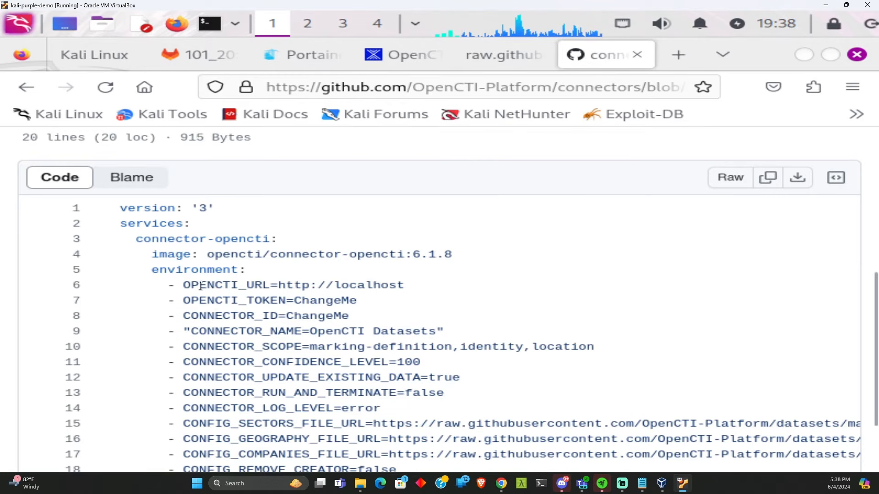
drag(183, 285, 343, 279)
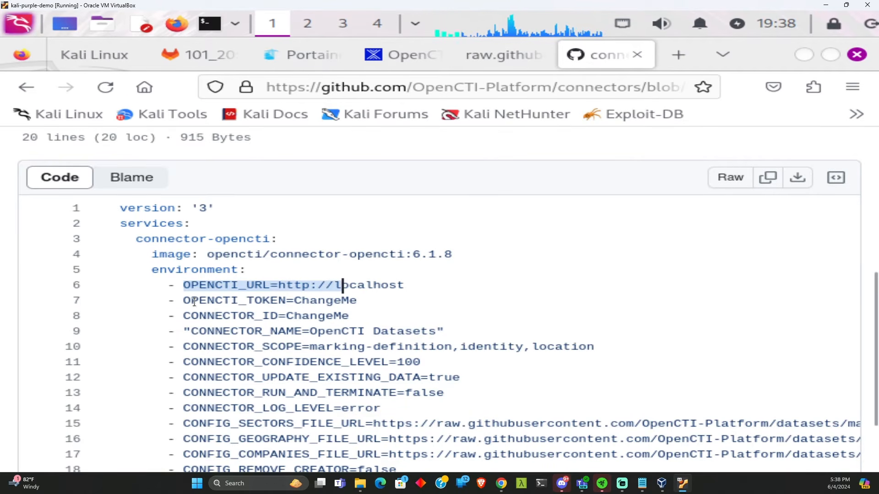
drag(191, 300, 295, 300)
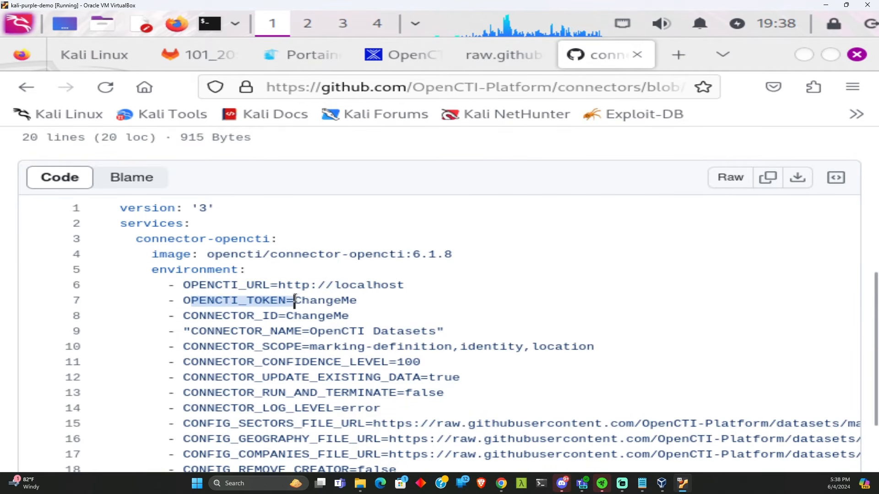
click(202, 318)
drag(183, 317, 279, 317)
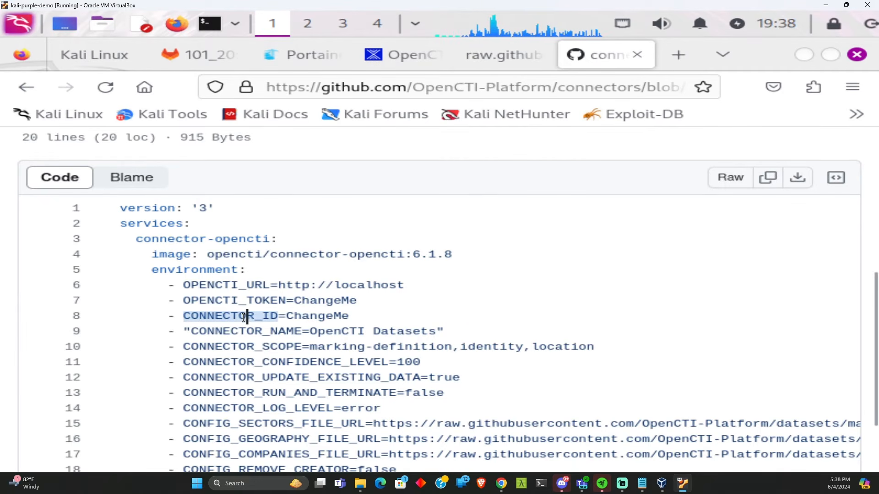
Copy the whole connector-opencti service block, from its name through the restart line, leaving out the version and services lines.
scroll(274, 321, down, 2)
drag(281, 414, 118, 331)
key(ctrl+c)
scroll(120, 332, up, 4)
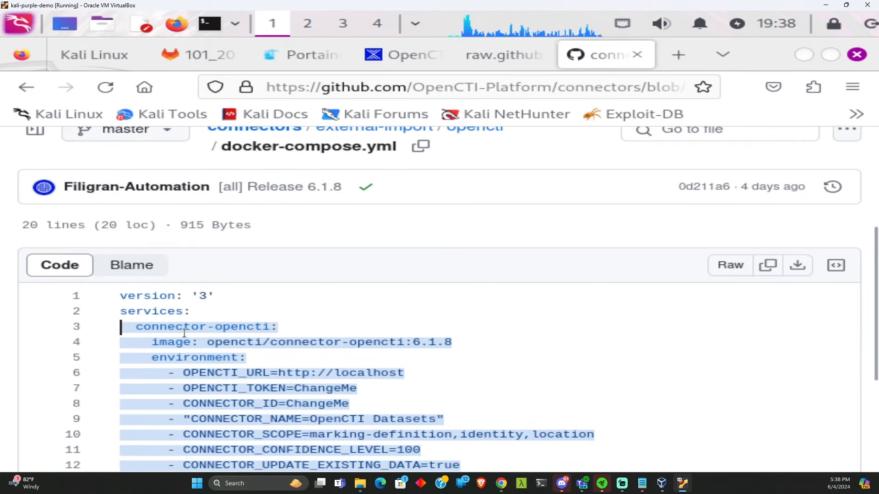
right_click(184, 330)
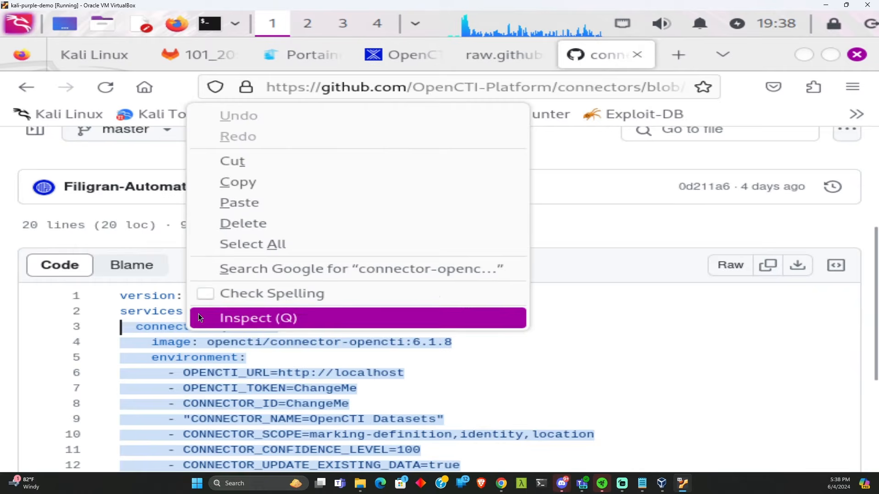
click(250, 182)
Paste the connector-opencti block into the Portainer stack's compose file after connector-import-document, with blank lines separating it from the volumes section.
click(477, 61)
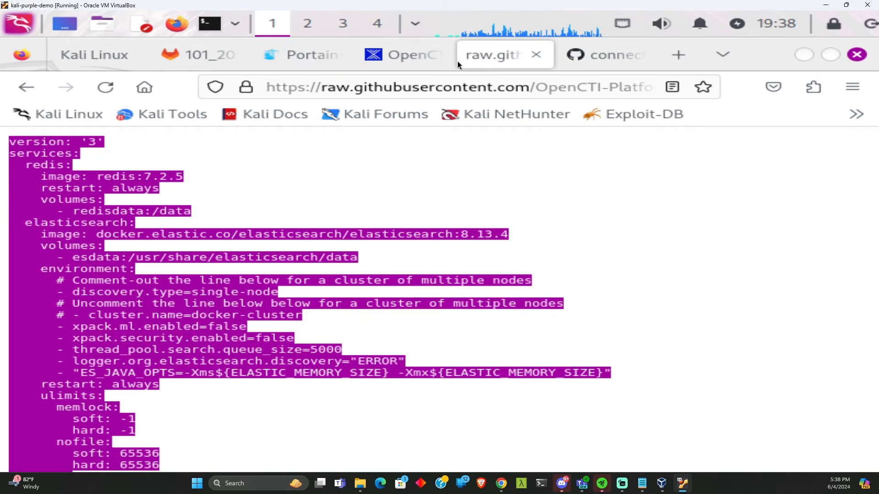
click(411, 61)
click(288, 57)
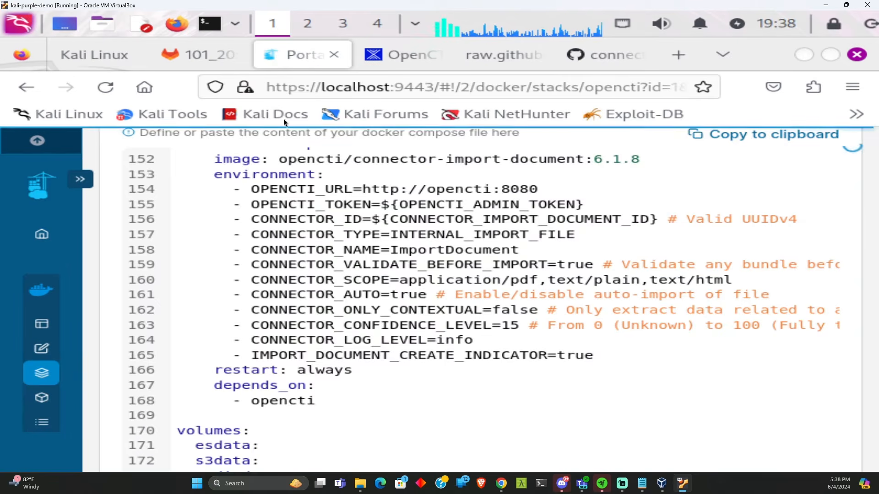
scroll(223, 339, down, 3)
click(219, 326)
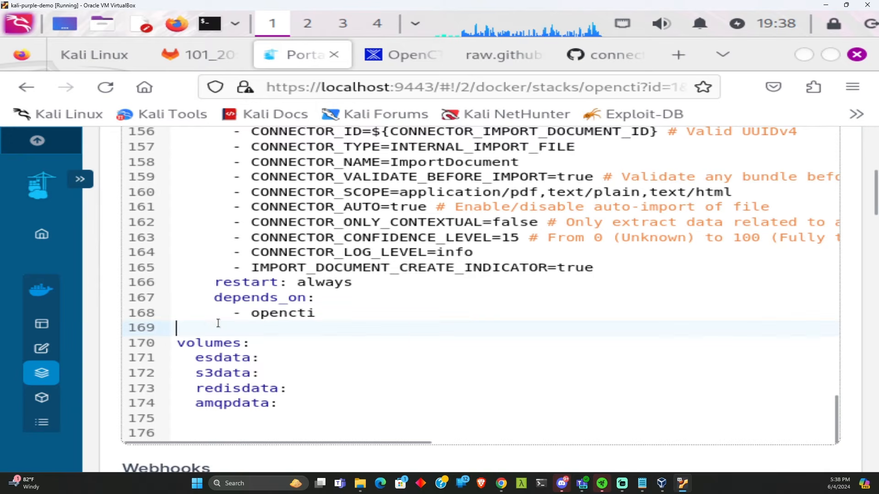
key(Return)
key(Return)
click(219, 323)
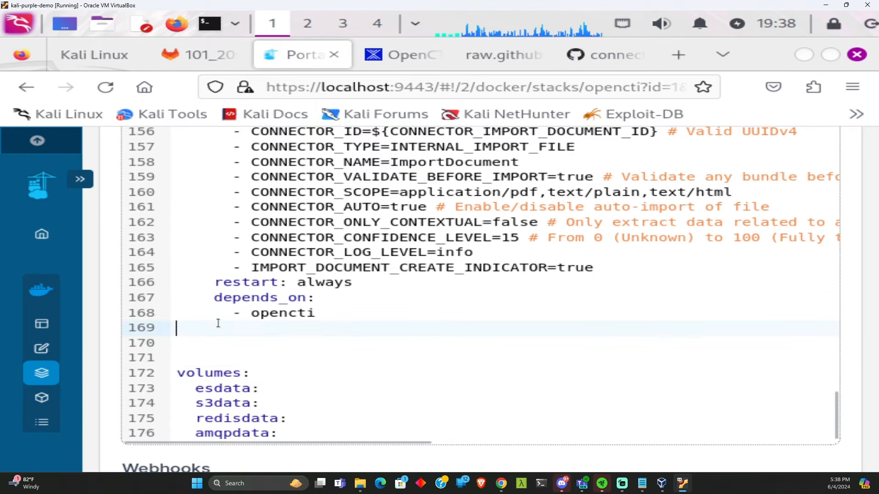
key(ctrl+v)
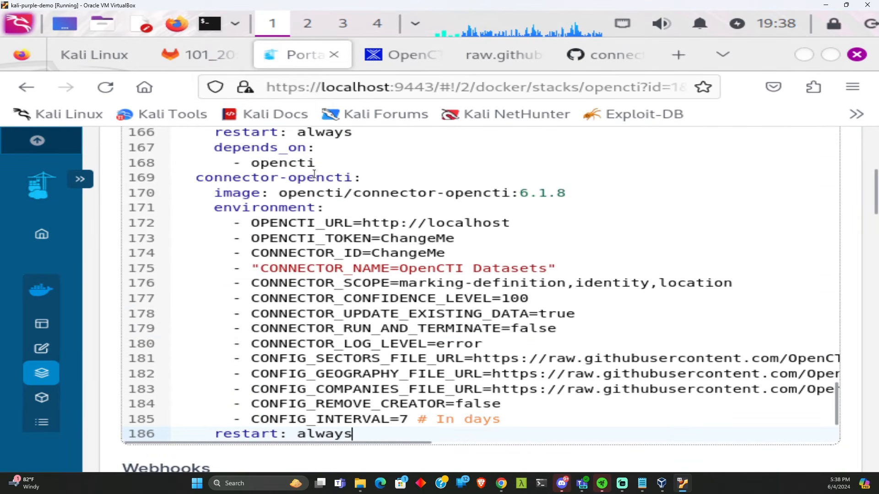
scroll(419, 249, up, 7)
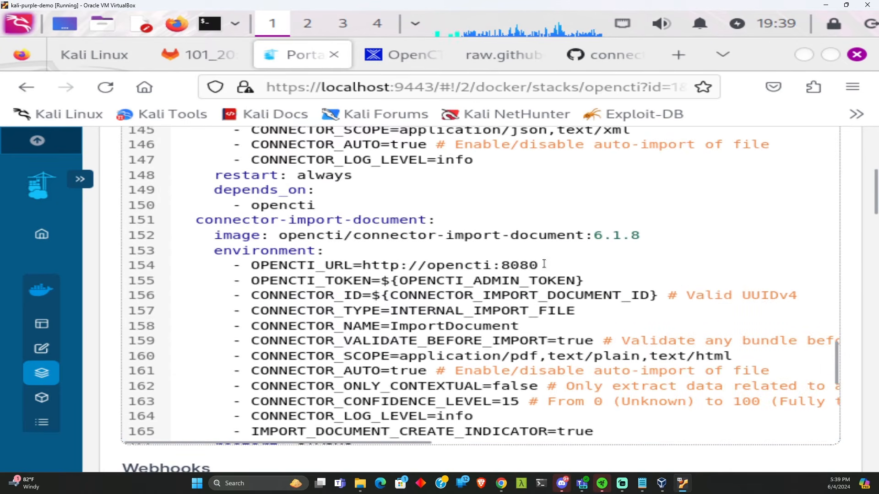
drag(538, 266, 362, 265)
key(ctrl+c)
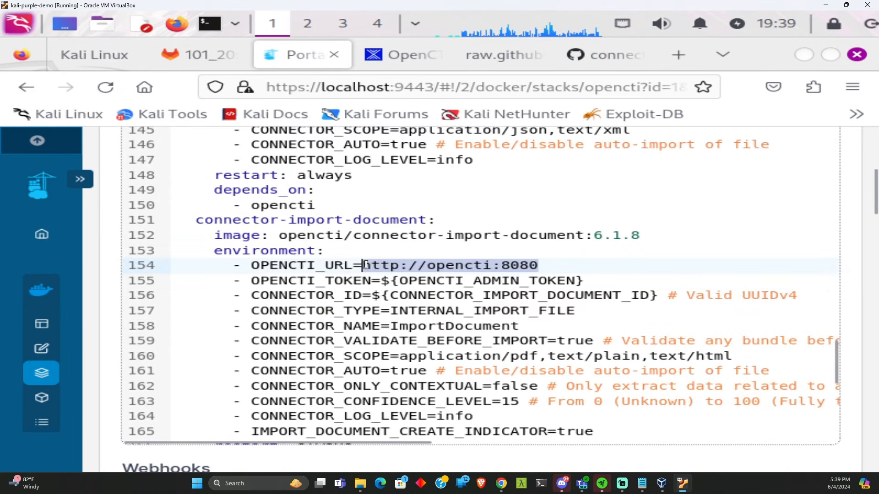
scroll(411, 275, down, 4)
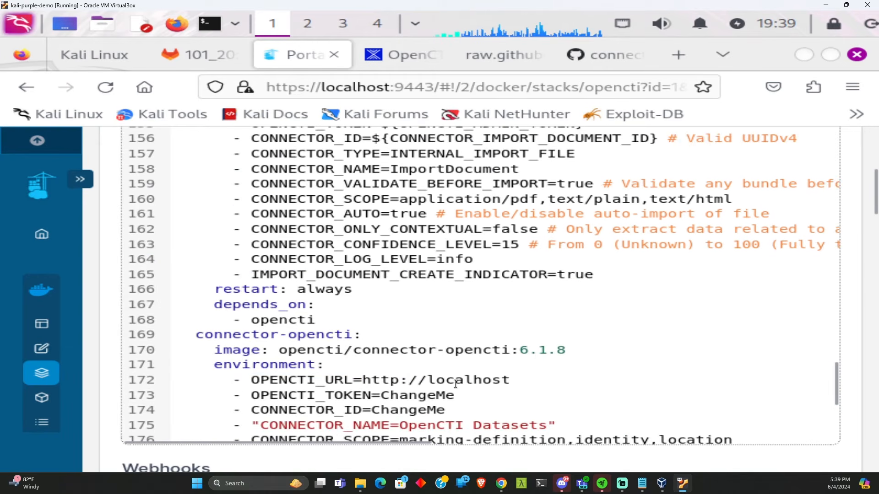
drag(512, 379, 365, 379)
key(ctrl+v)
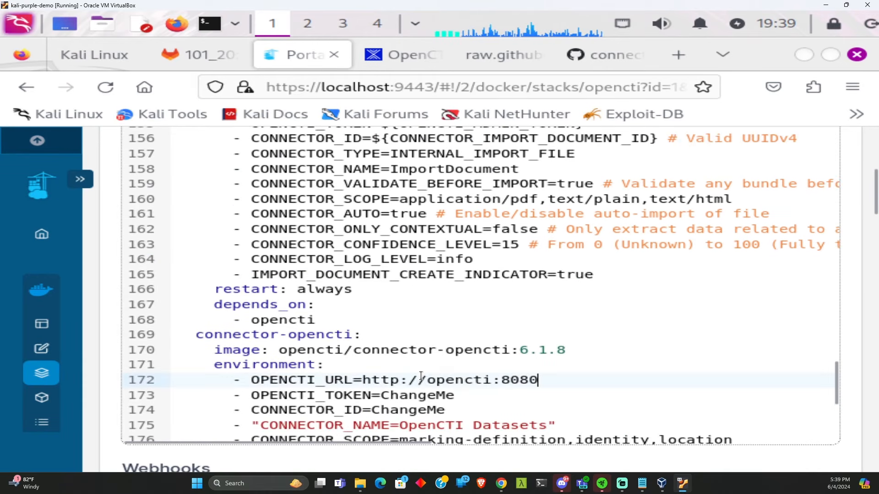
Set connector-opencti's OPENCTI_TOKEN to ${OPENCTI_ADMIN_TOKEN}, matching the connector-import-document service.
scroll(406, 376, up, 4)
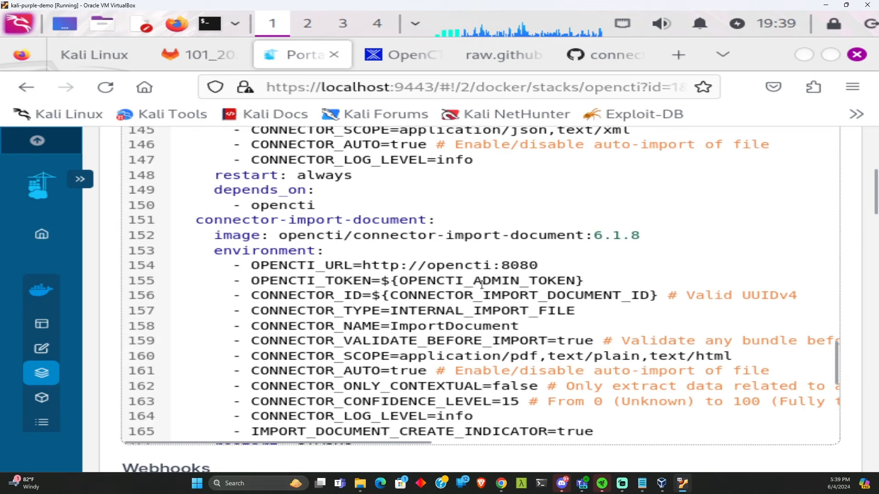
drag(581, 280, 256, 283)
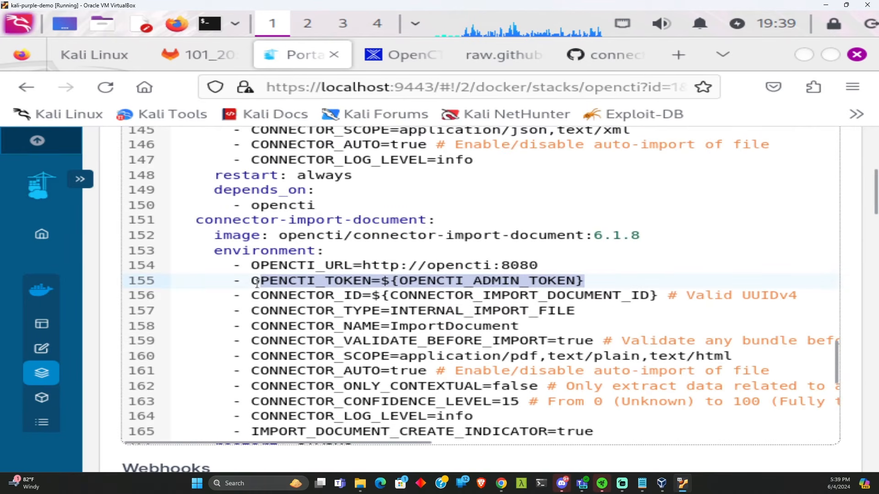
click(449, 253)
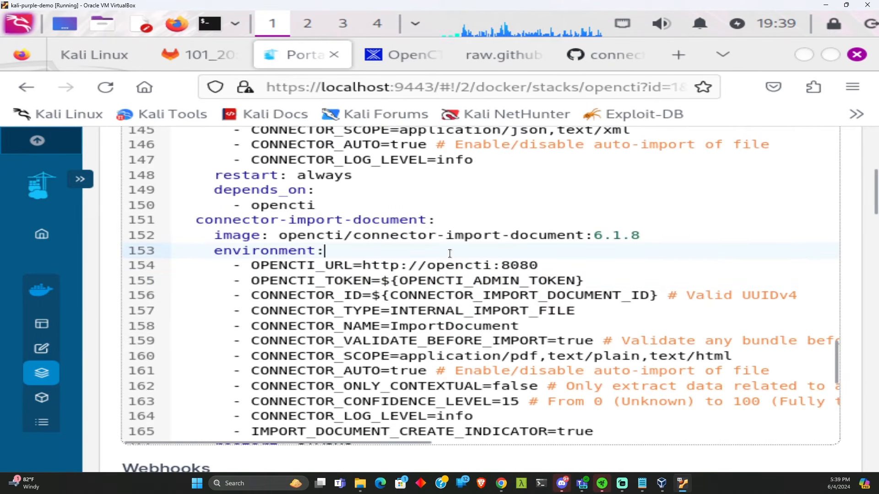
drag(586, 282, 390, 281)
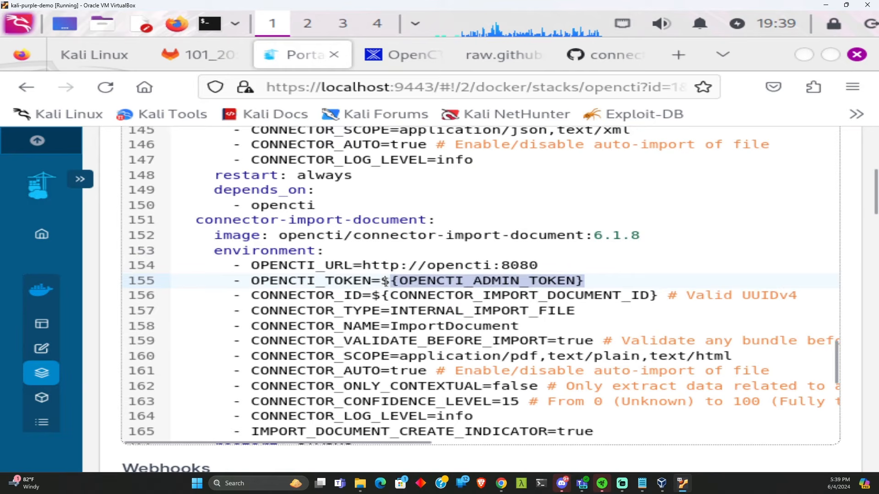
scroll(438, 291, down, 7)
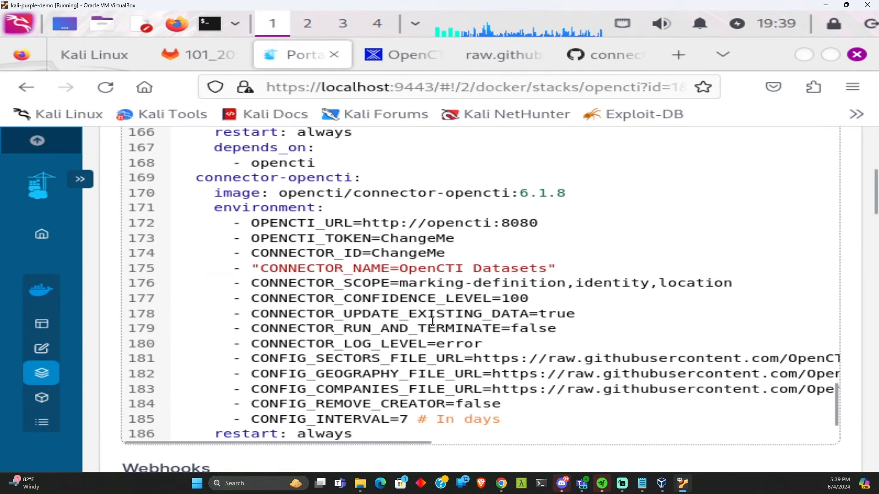
double_click(418, 239)
text(${OPENCTI_ADMIN_TOKEN})
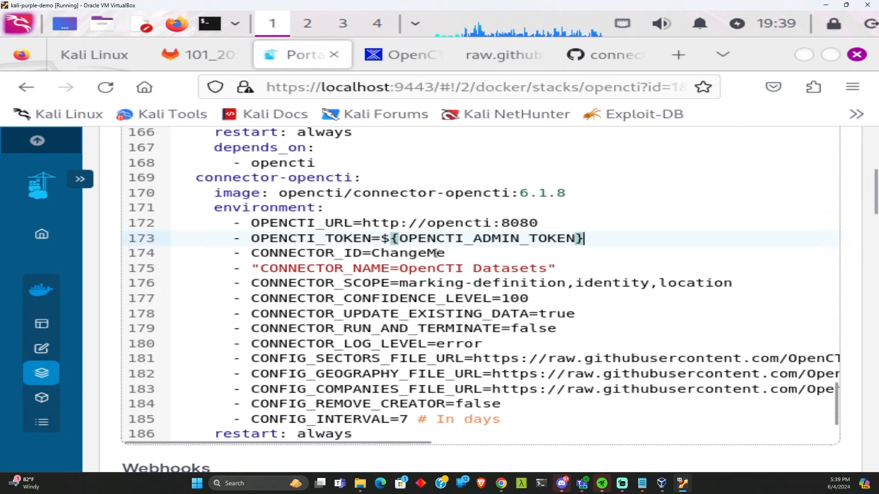
Switch to the terminal in /opt/opencti and paste the sudo bash command that appends CONNECTOR_OPENCTI_ID with a random UUID to .env.
double_click(417, 255)
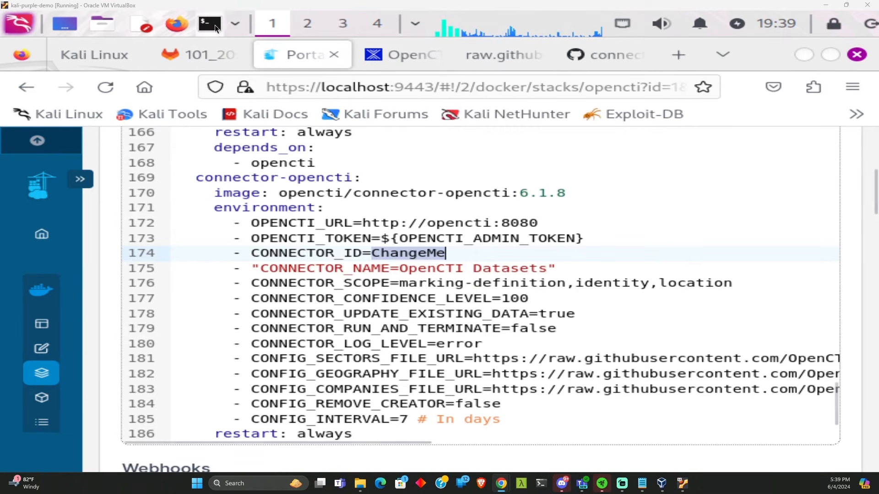
click(415, 24)
click(463, 69)
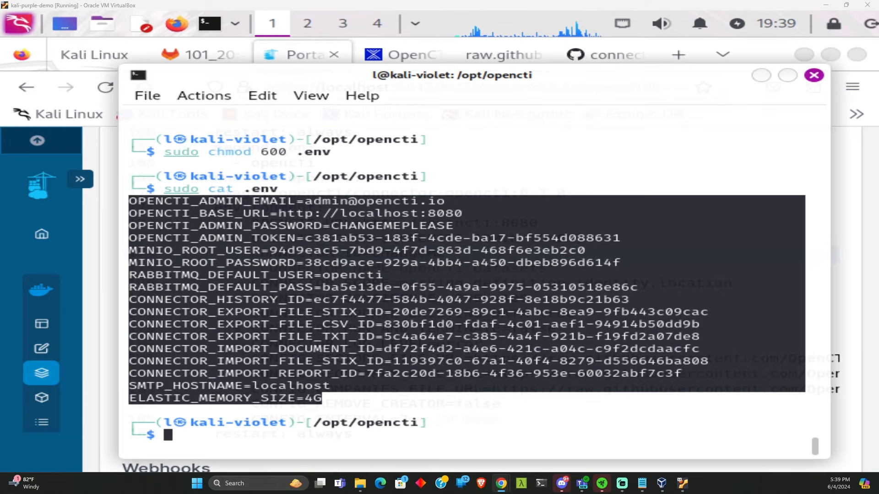
click(234, 444)
right_click(234, 434)
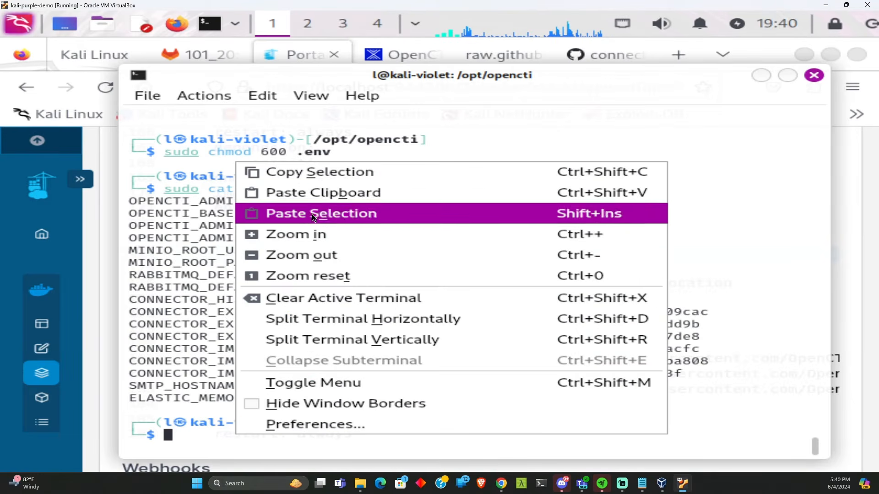
click(314, 192)
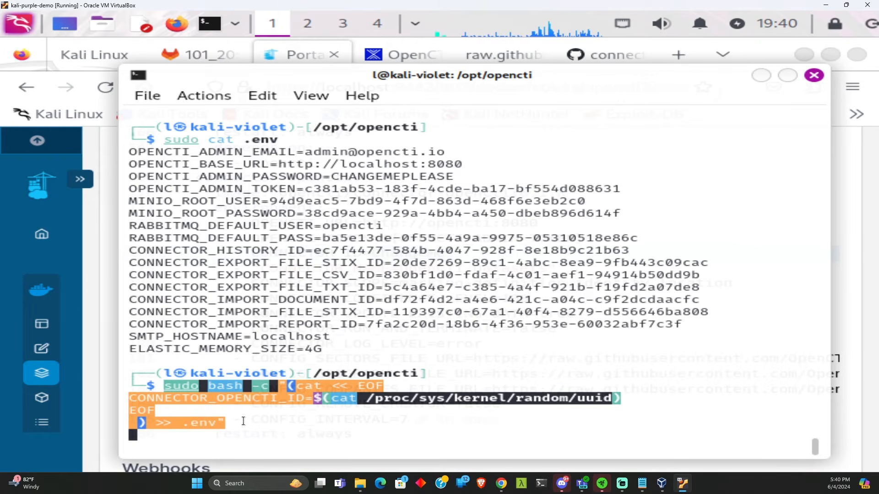
Review the CONNECTOR_OPENCTI_ID line of the pasted multi-line command and run it to append the variable to .env.
key(Up)
key(Up)
key(Up)
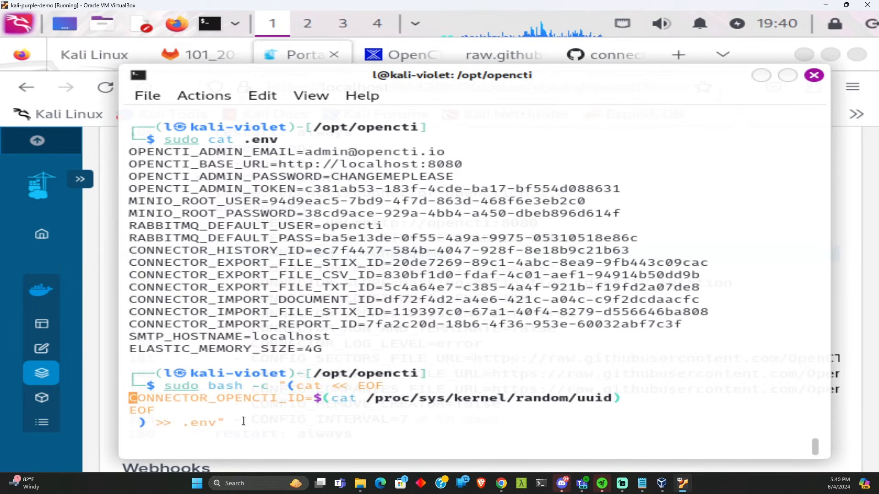
key(Down)
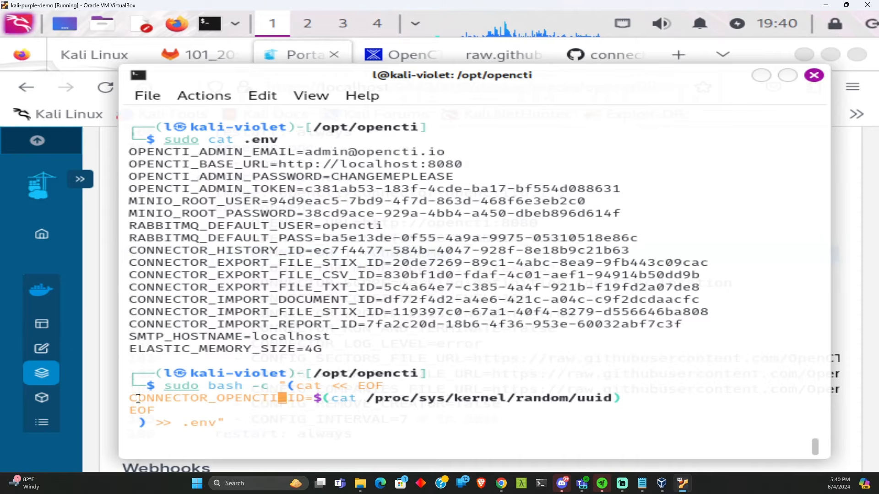
key(Right)
key(Right)
key(Right)
key(Right)
key(Right)
key(Right)
key(Right)
key(Right)
key(Right)
key(Right)
key(Right)
key(Right)
key(Right)
key(Right)
key(Right)
key(Right)
key(Right)
key(Right)
key(Down)
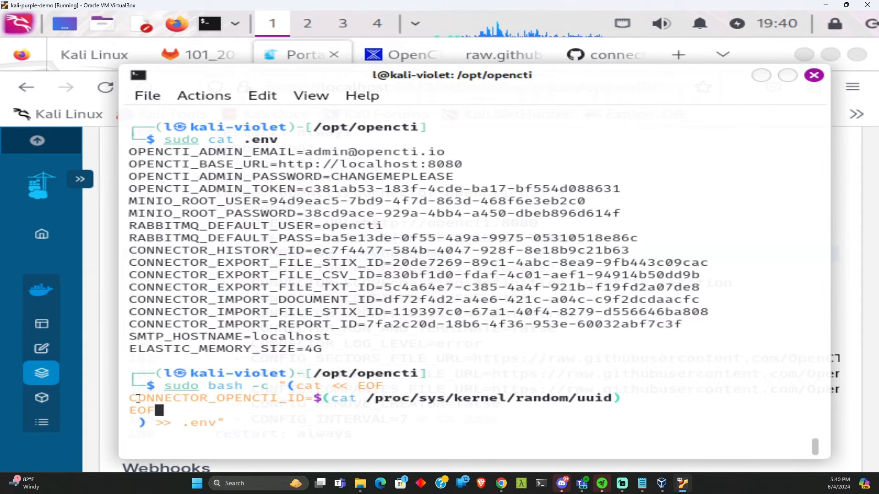
key(Down)
key(Return)
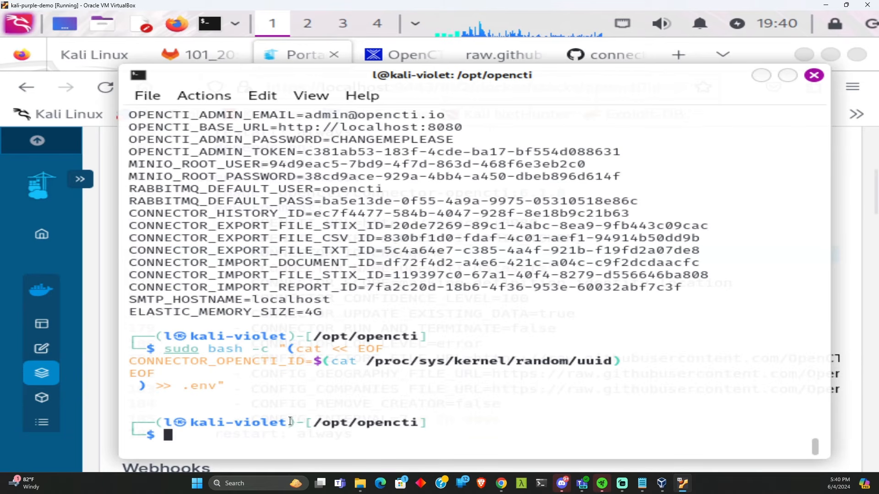
Search the .env file for CONNECTOR_OPENCTI_ID with sudo grep and check the matching line.
text(sudo grep)
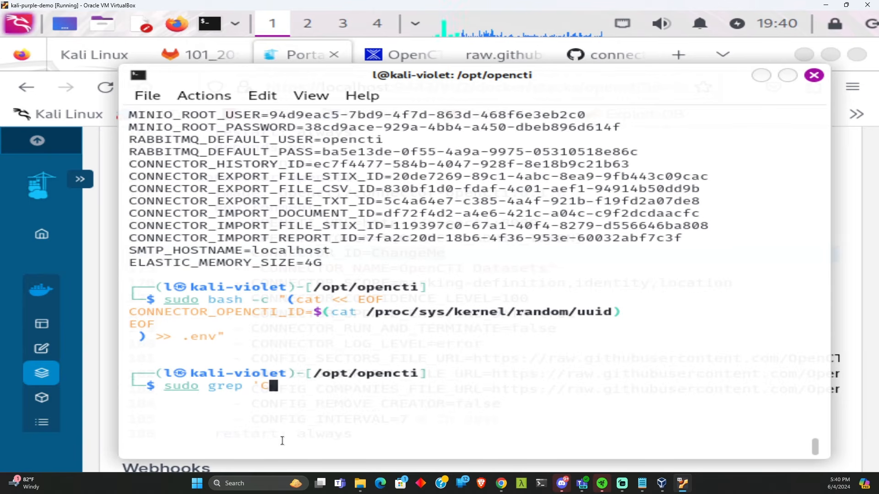
text('CONNECTOR)
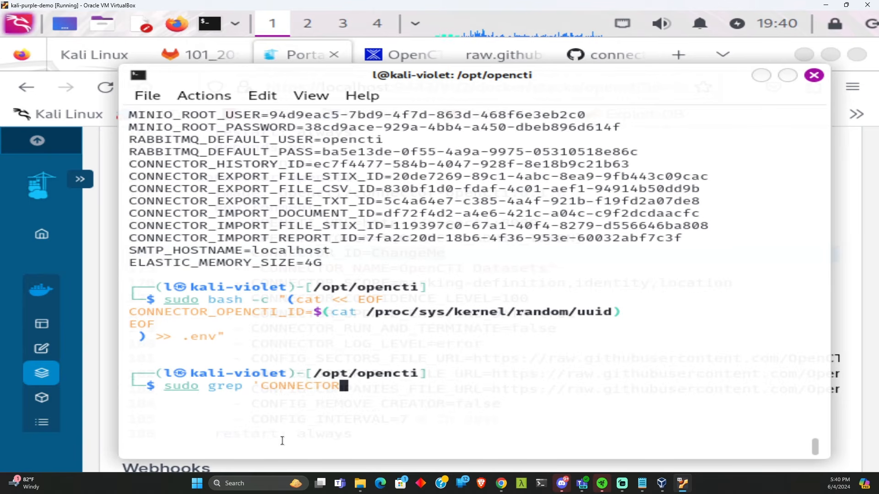
text(_OPENCTI_ID' .env)
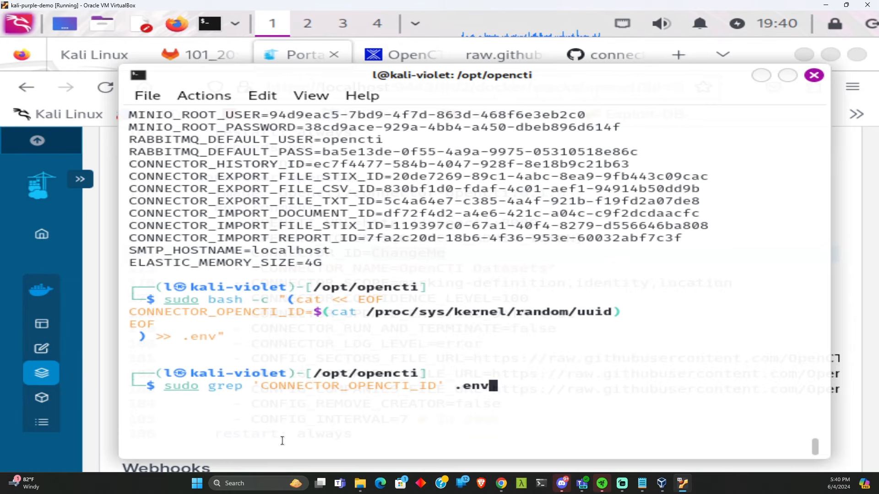
key(Return)
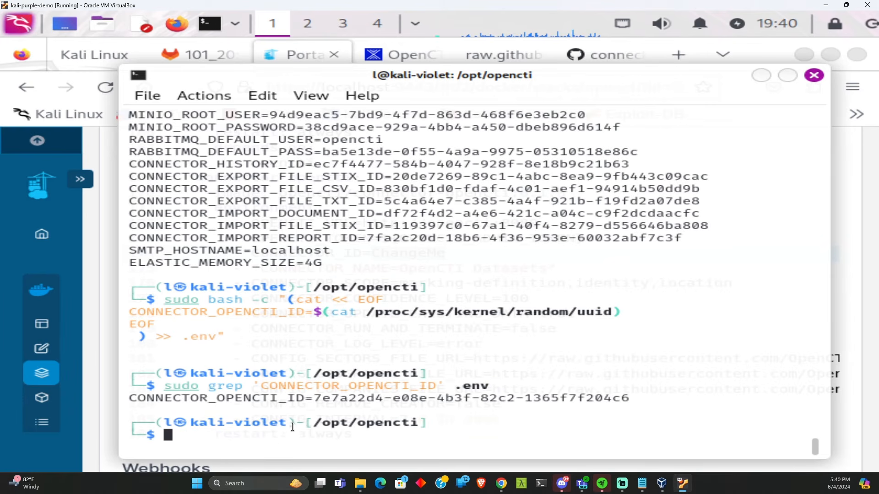
drag(632, 398, 116, 402)
Print the whole .env file by rerunning the earlier sudo cat .env command.
click(193, 435)
key(Up)
key(Up)
key(Home)
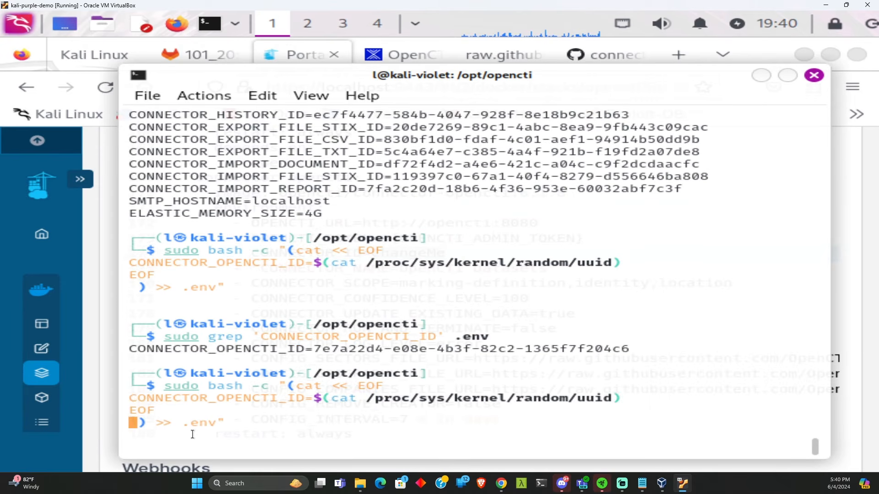
key(Up)
key(Up)
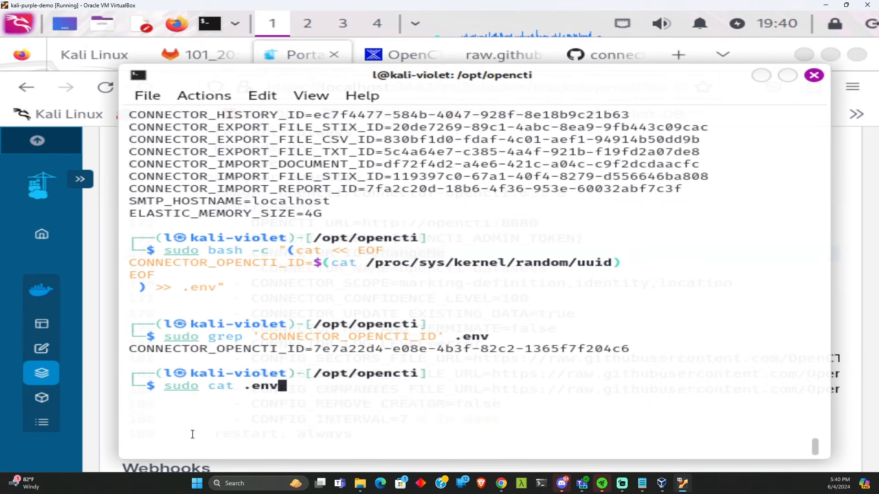
key(Return)
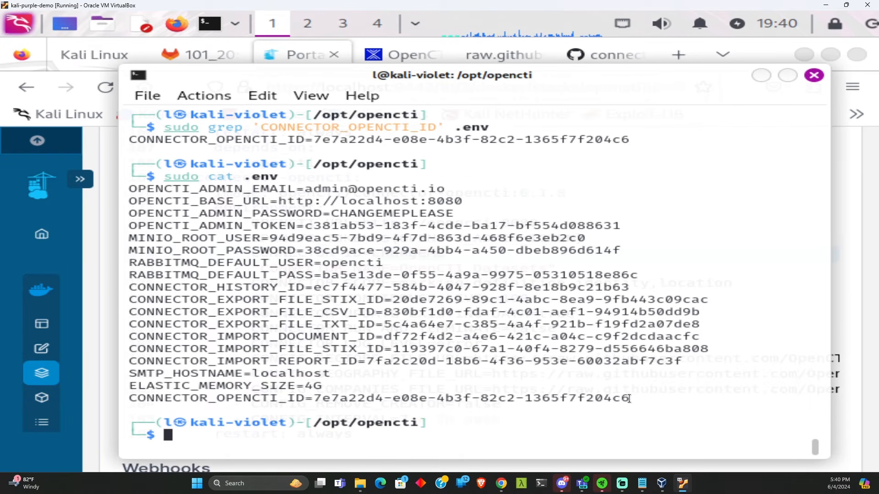
Copy the CONNECTOR_OPENCTI_ID line from the .env output and return to the Portainer stack editor.
drag(629, 399, 137, 401)
right_click(138, 402)
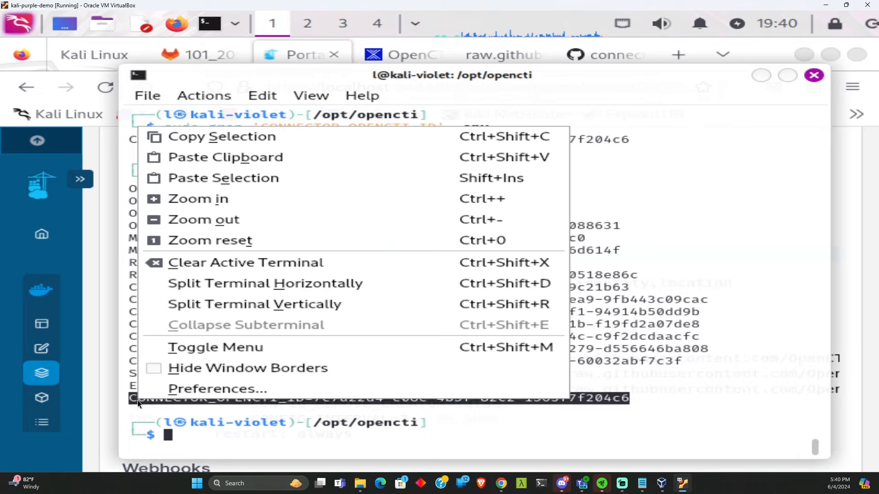
click(191, 137)
click(107, 292)
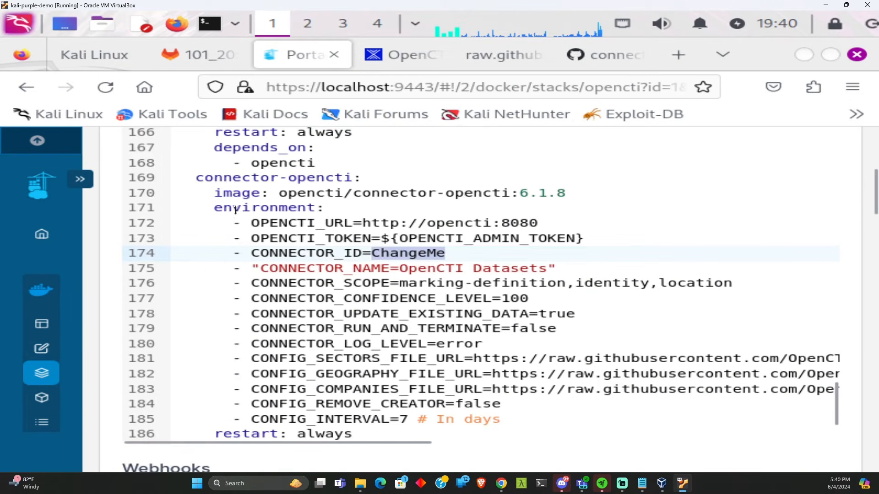
Add a stack environment variable named CONNECTOR_OPENCTI_ID, with the UUID from the copied line as its value and no equals sign in the name.
scroll(355, 251, down, 3)
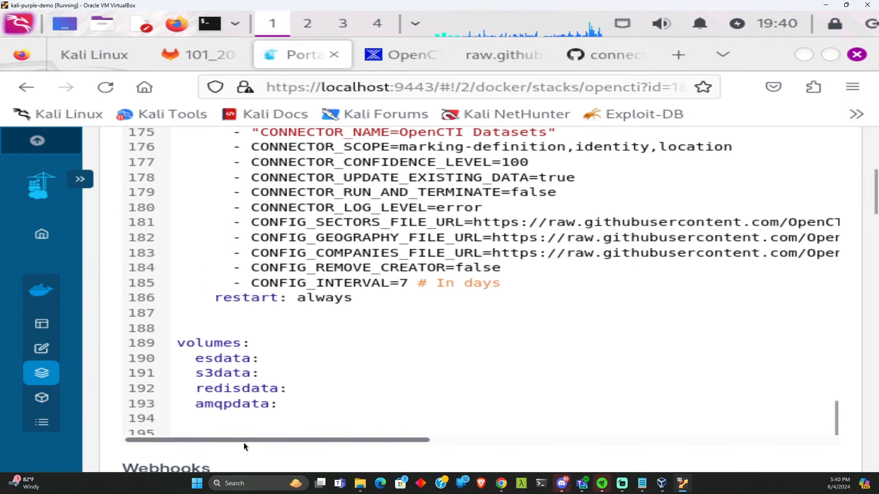
scroll(247, 441, down, 5)
scroll(250, 273, down, 2)
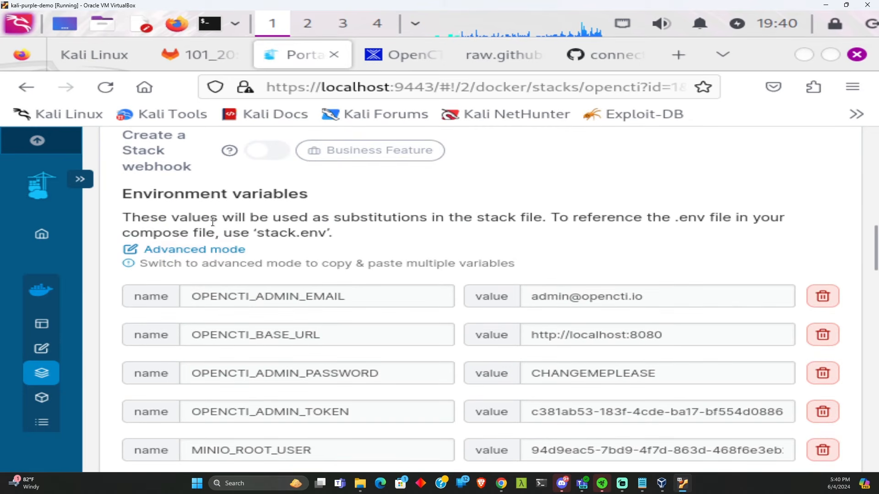
scroll(305, 247, down, 15)
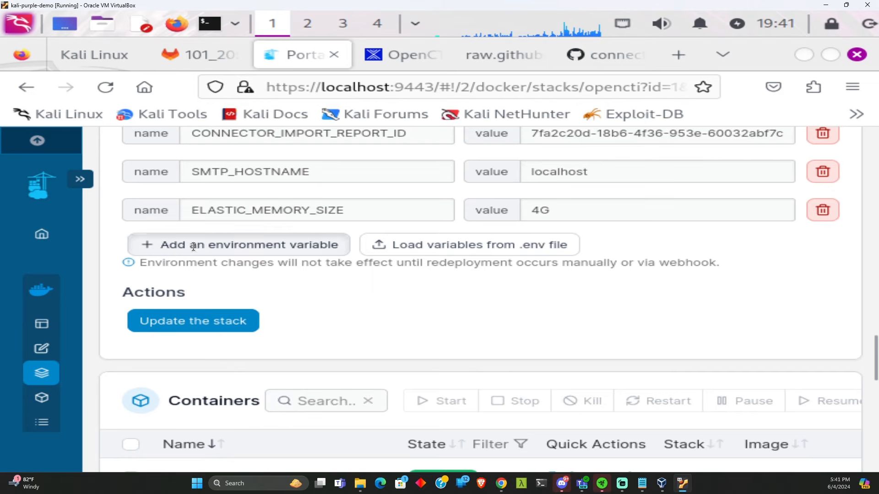
click(195, 247)
click(196, 248)
key(ctrl+v)
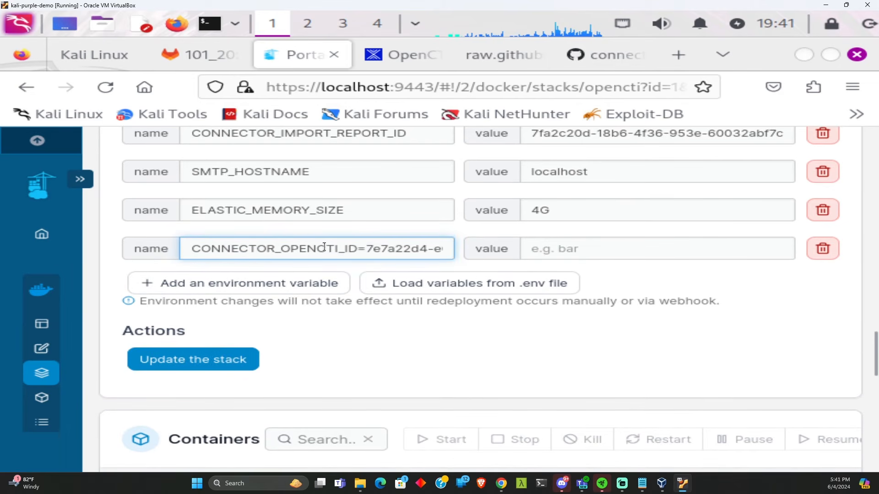
drag(368, 250, 486, 256)
key(ctrl+x)
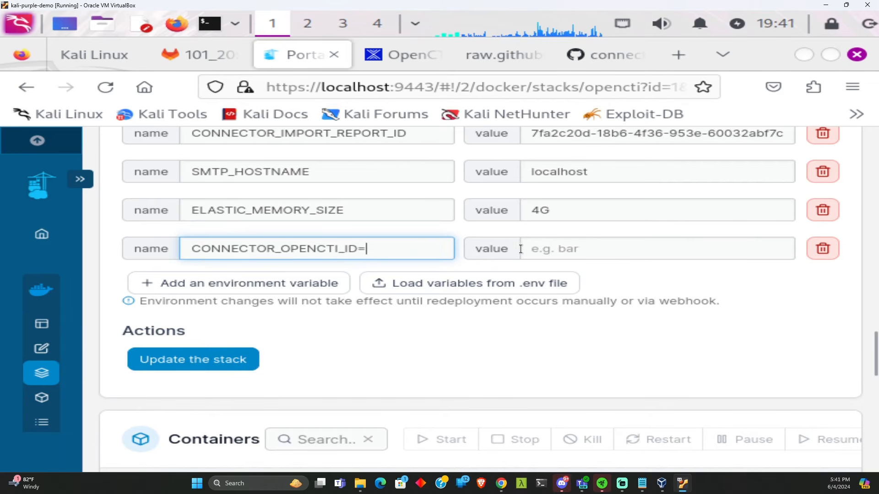
click(540, 248)
key(ctrl+v)
click(378, 245)
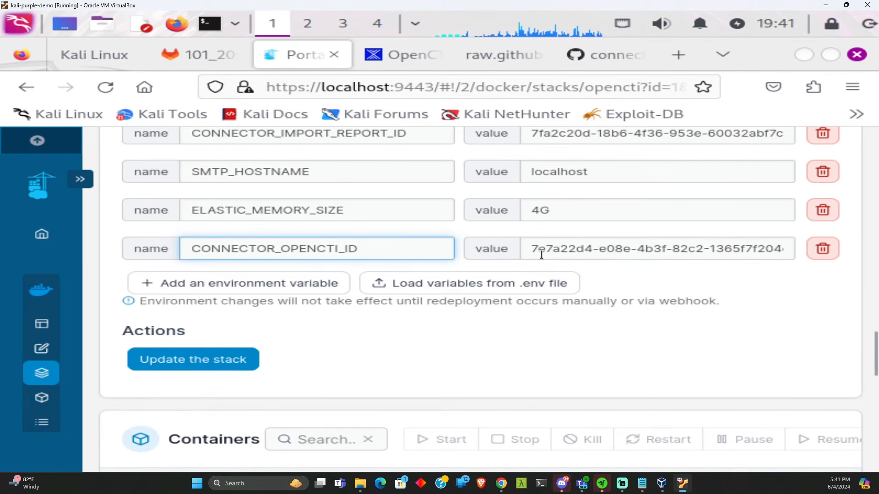
Compare the new CONNECTOR_OPENCTI_ID value with the one in the terminal's .env output and look over the stack's environment variables.
drag(530, 248, 809, 252)
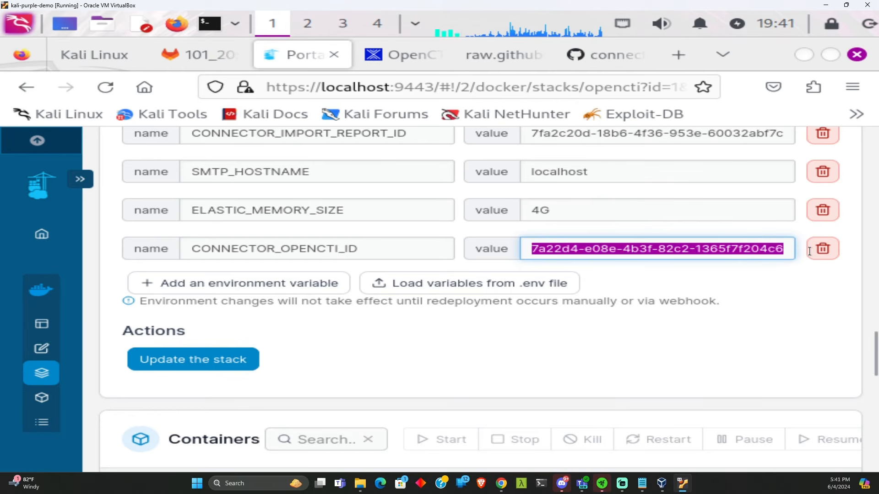
click(702, 249)
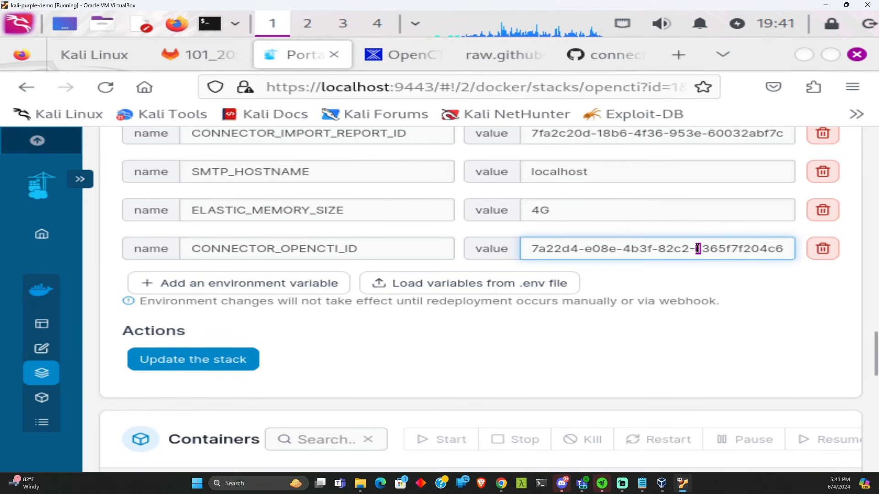
drag(697, 248, 422, 247)
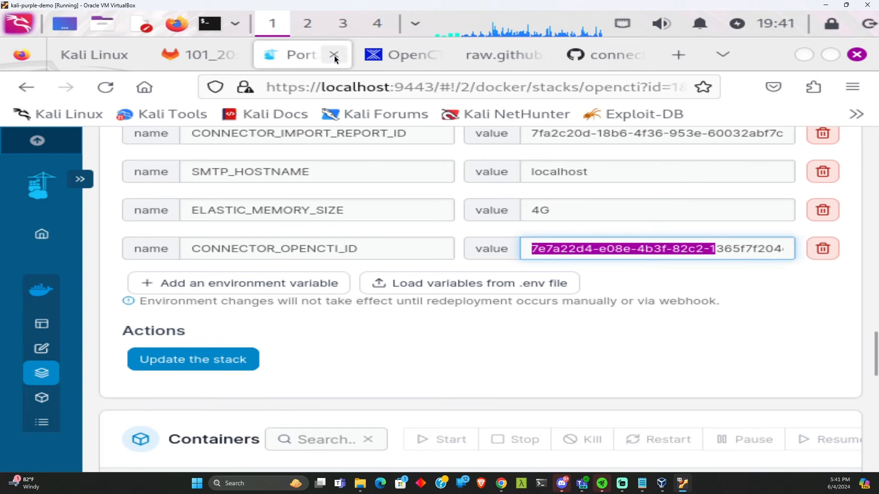
click(412, 23)
click(451, 68)
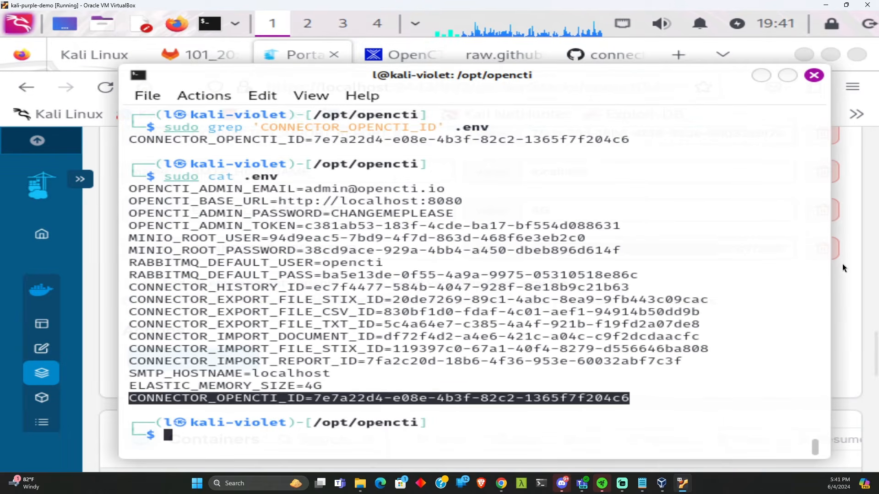
click(844, 275)
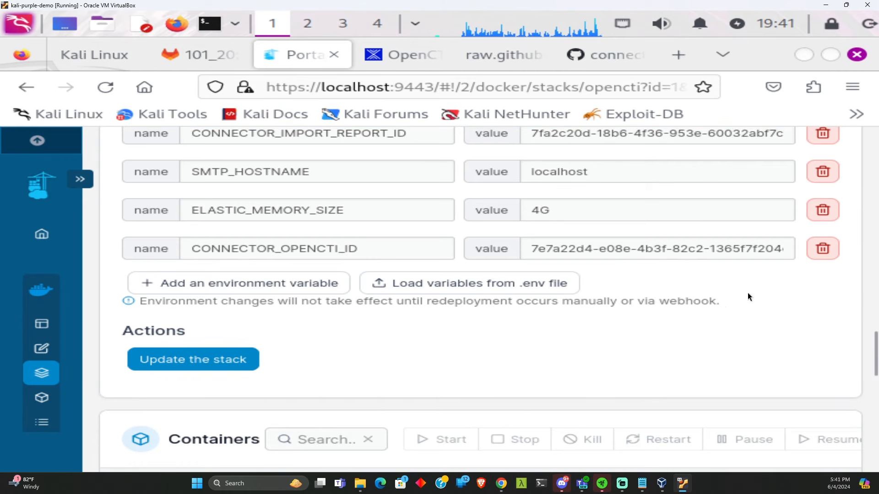
scroll(693, 297, up, 15)
scroll(411, 307, down, 12)
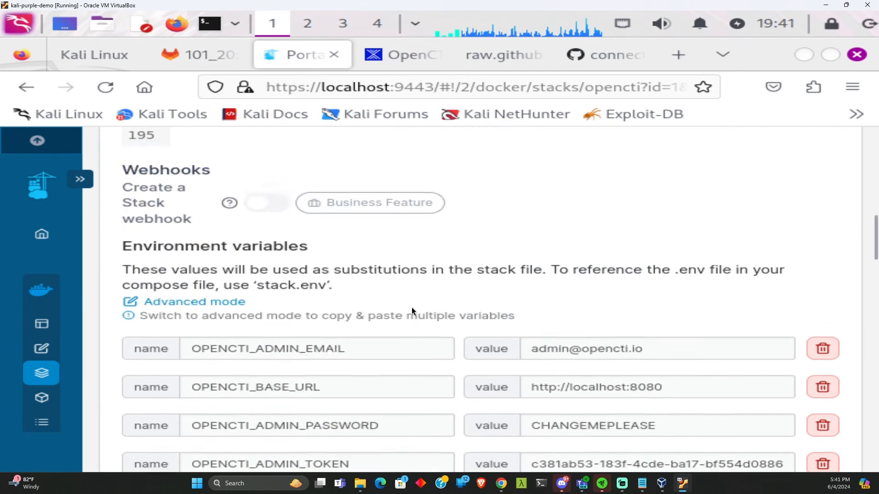
Copy the CONNECTOR_OPENCTI_ID variable name and set CONNECTOR_ID to ${CONNECTOR_OPENCTI_ID} in the connector-opencti service of the compose file.
scroll(293, 367, down, 5)
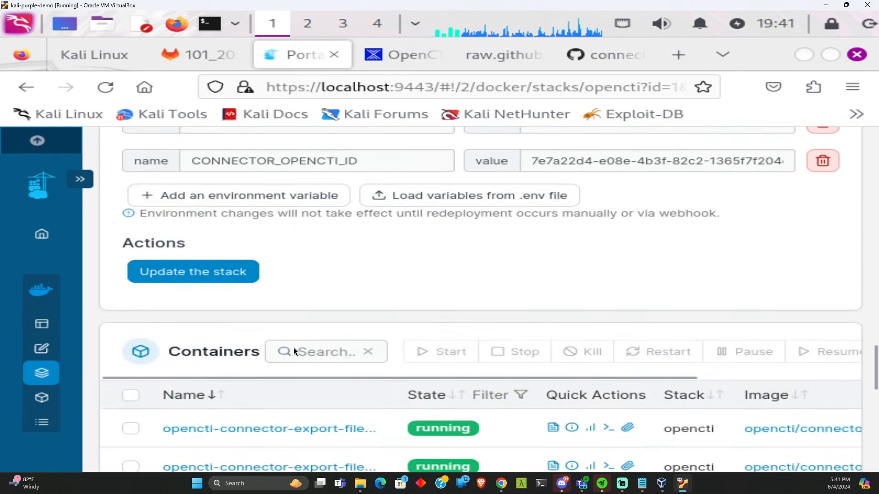
scroll(296, 338, up, 4)
double_click(303, 336)
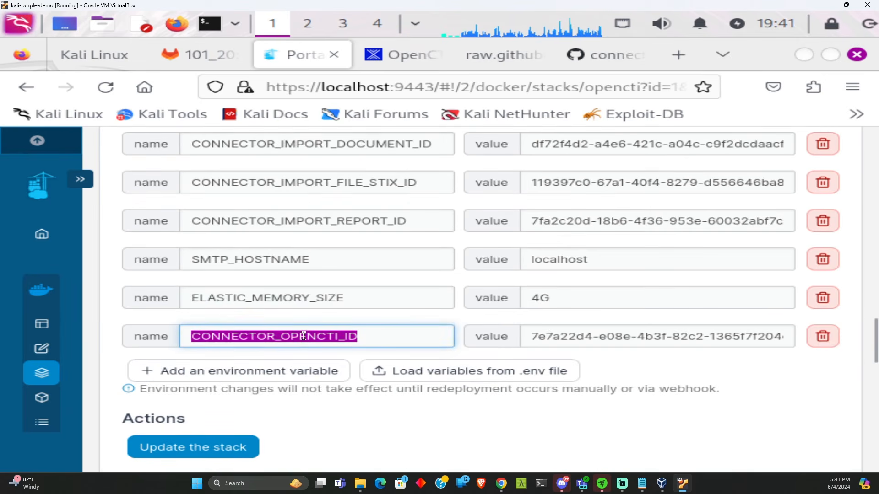
scroll(349, 328, up, 10)
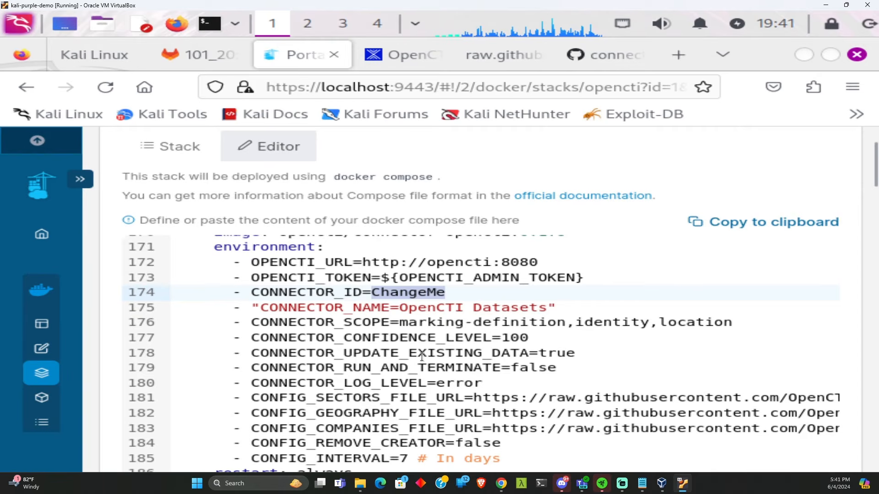
double_click(405, 294)
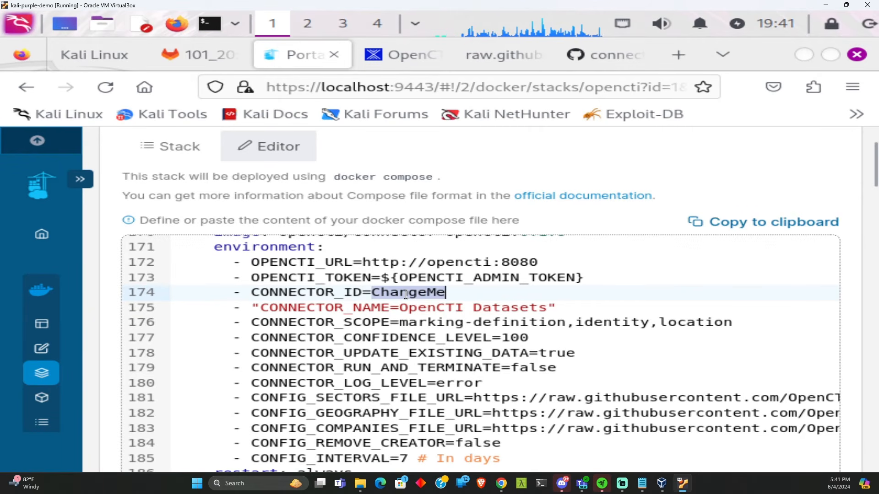
key(BackSpace)
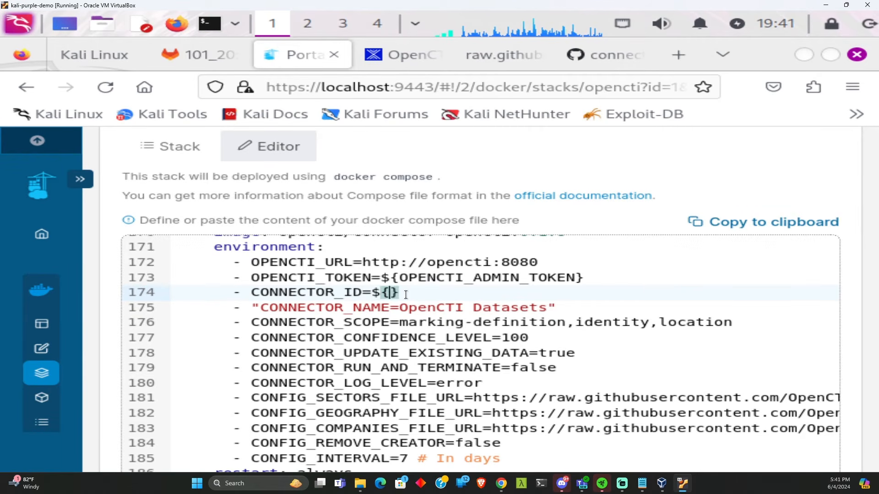
text(${)
key(ctrl+v)
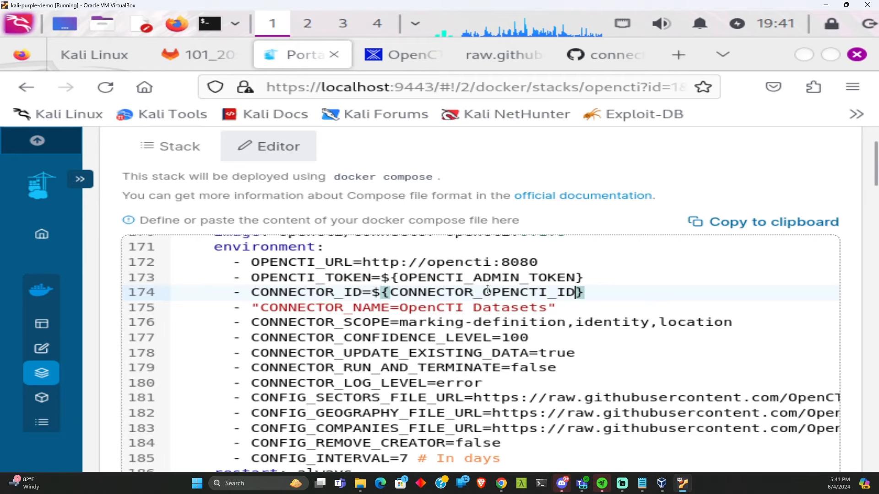
Update the opencti stack with the edited compose file and variables, without re-pulling the images.
scroll(241, 329, down, 10)
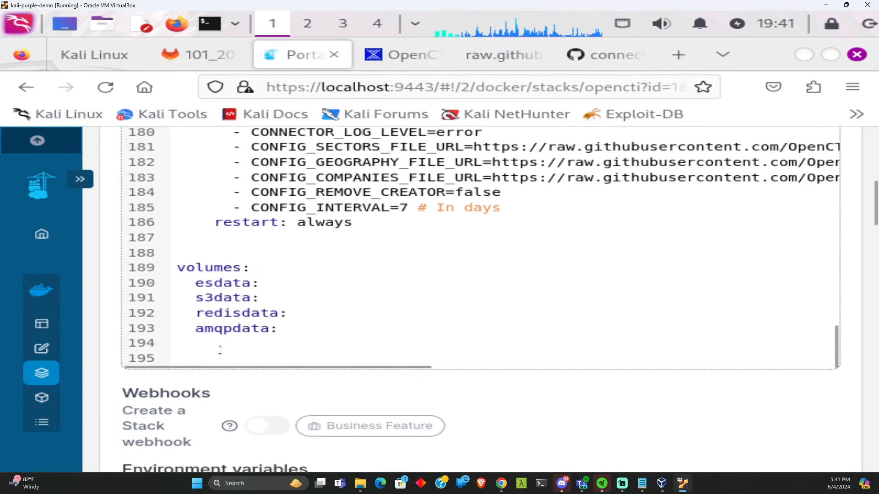
scroll(221, 348, down, 15)
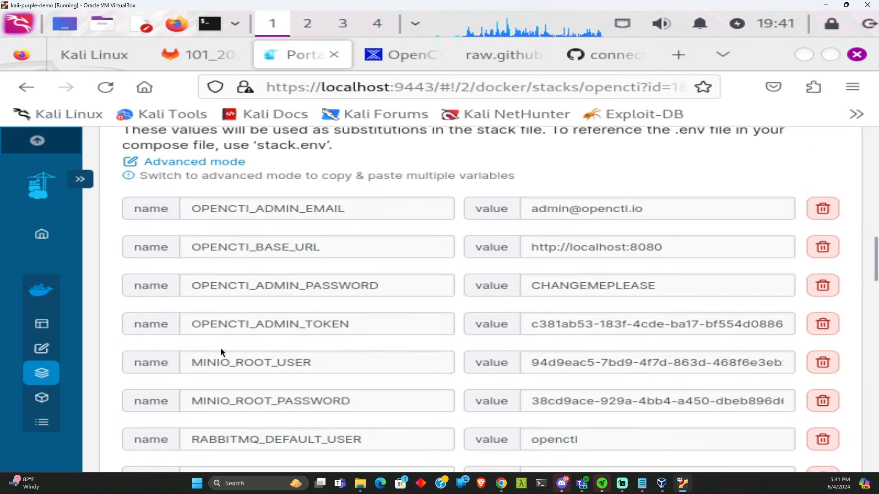
scroll(202, 353, down, 6)
scroll(188, 359, up, 3)
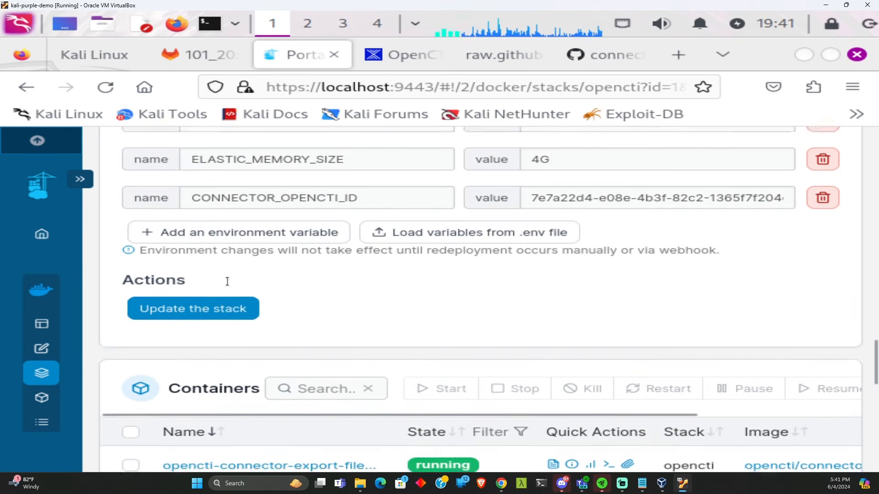
click(216, 368)
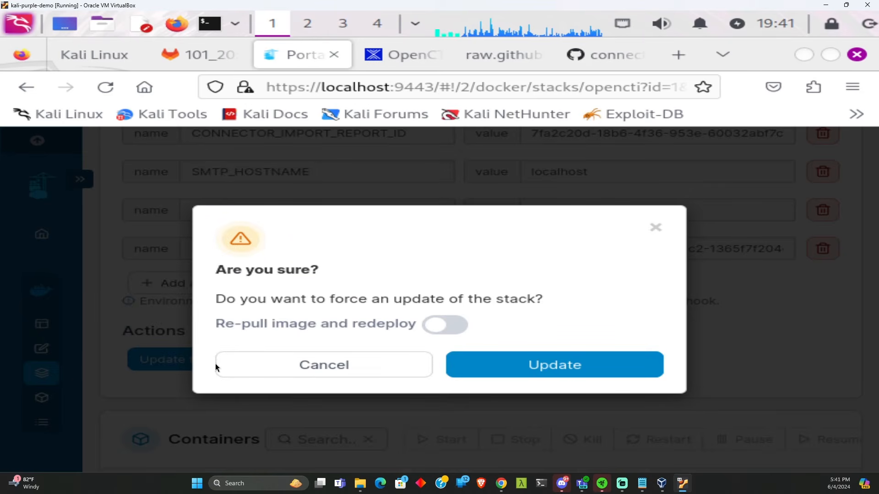
click(502, 368)
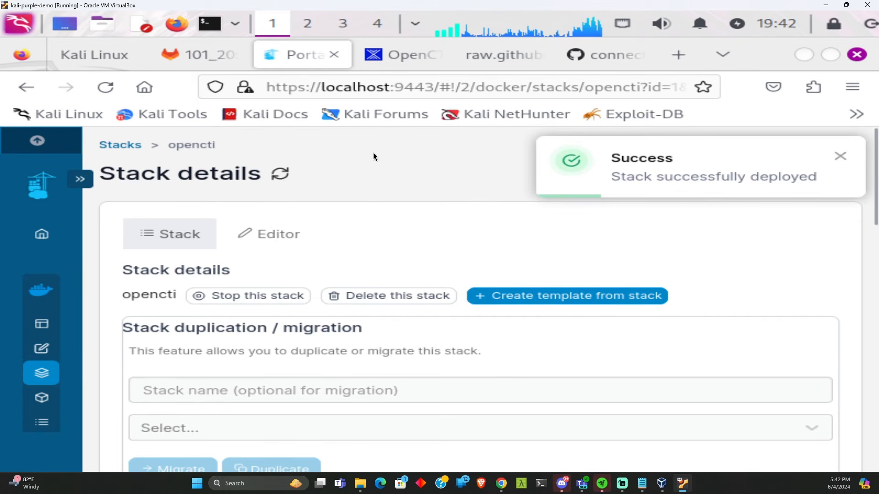
Switch to OpenCTI, check the registered connectors under data ingestion, and open the OpenCTI Datasets connector to examine its import progress.
click(400, 56)
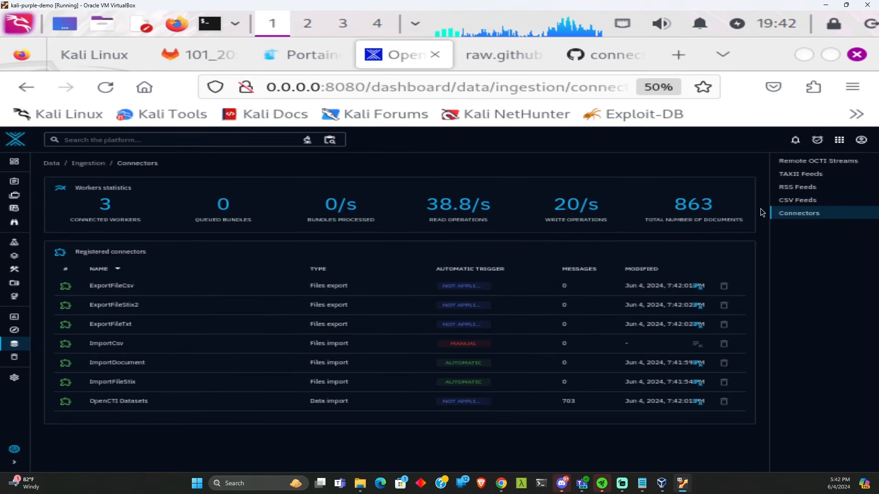
click(806, 205)
click(806, 213)
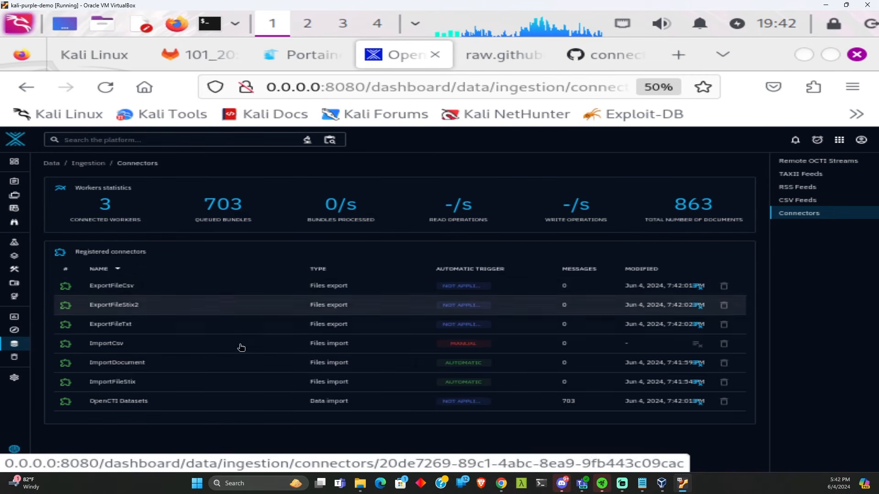
click(804, 205)
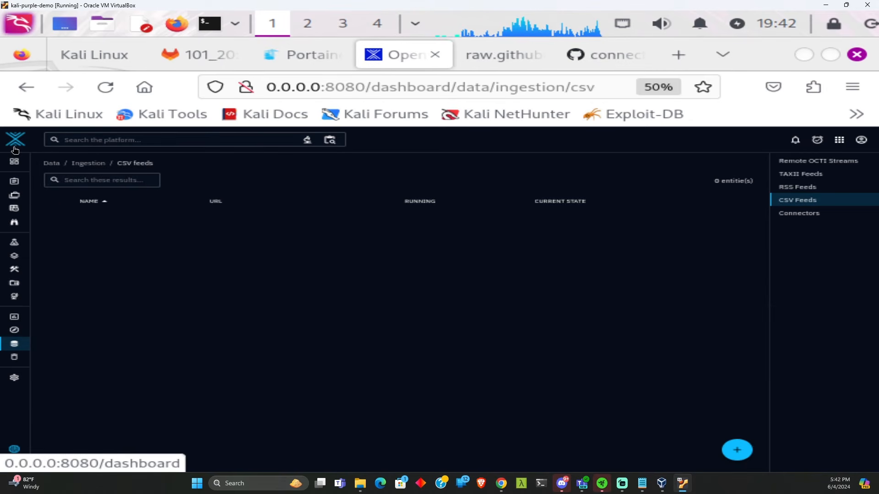
mouse_move(14, 344)
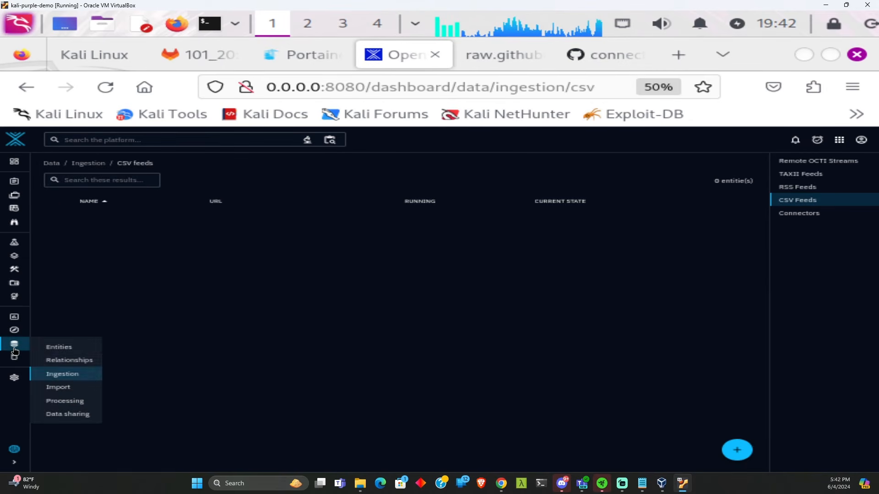
click(57, 379)
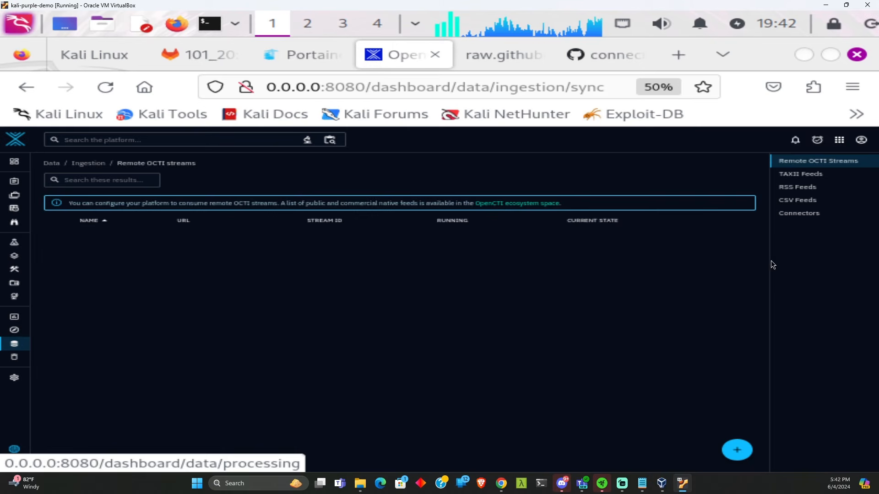
click(798, 214)
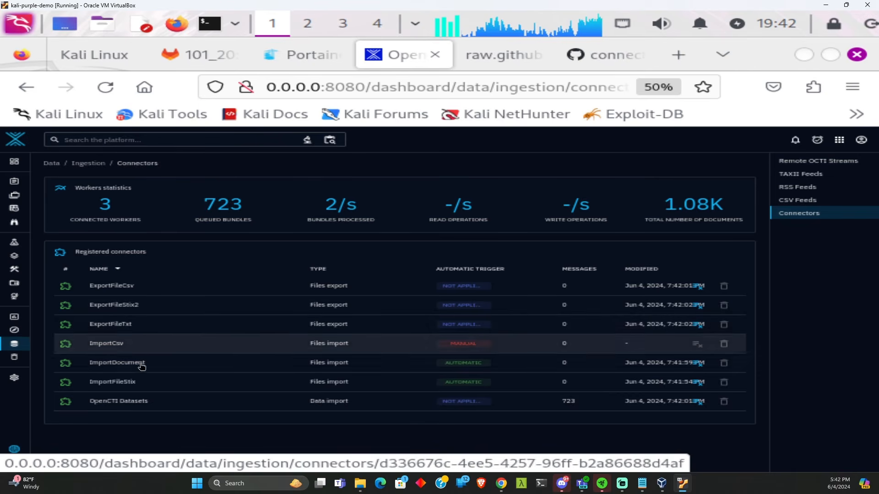
click(132, 403)
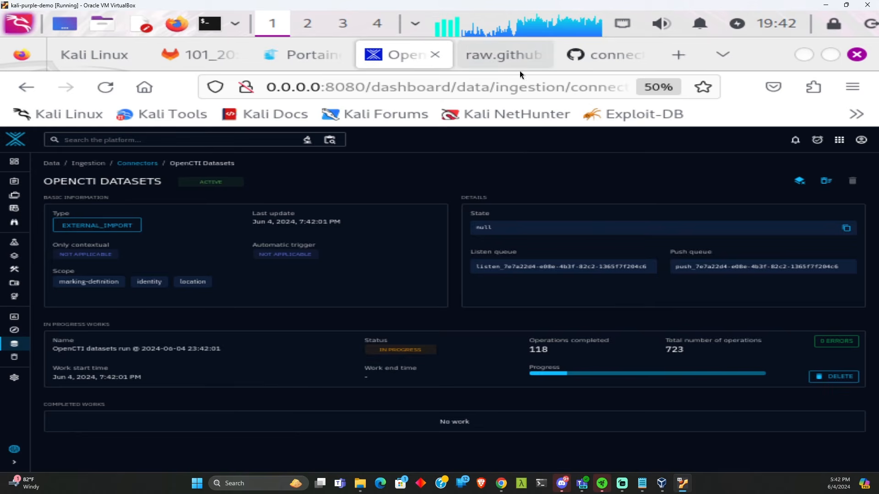
Switch to the OpenCTI connectors repository on GitHub and open the cisa-known-exploited-vulnerabilities folder under external-import.
click(598, 54)
scroll(356, 235, up, 5)
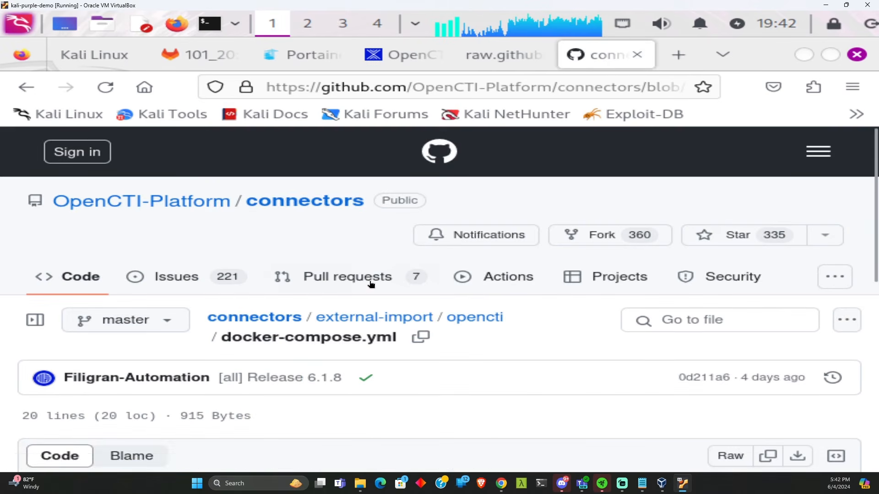
click(392, 320)
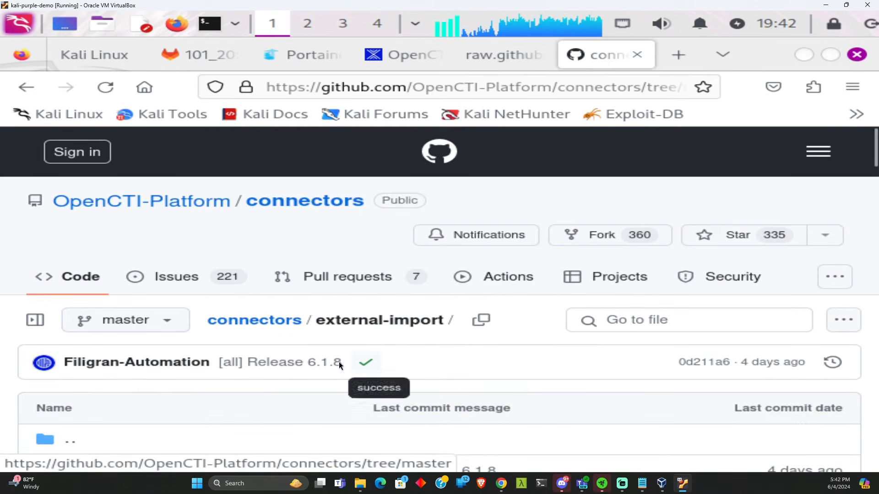
scroll(339, 362, down, 5)
scroll(188, 357, down, 2)
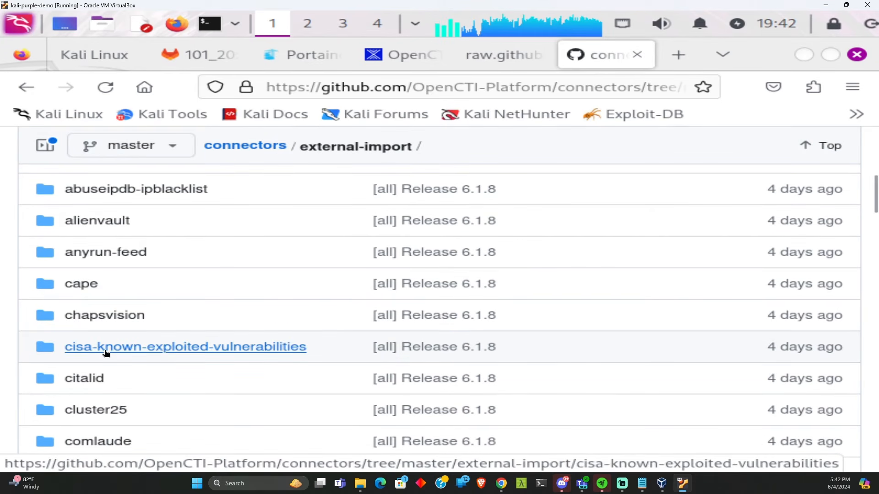
click(132, 349)
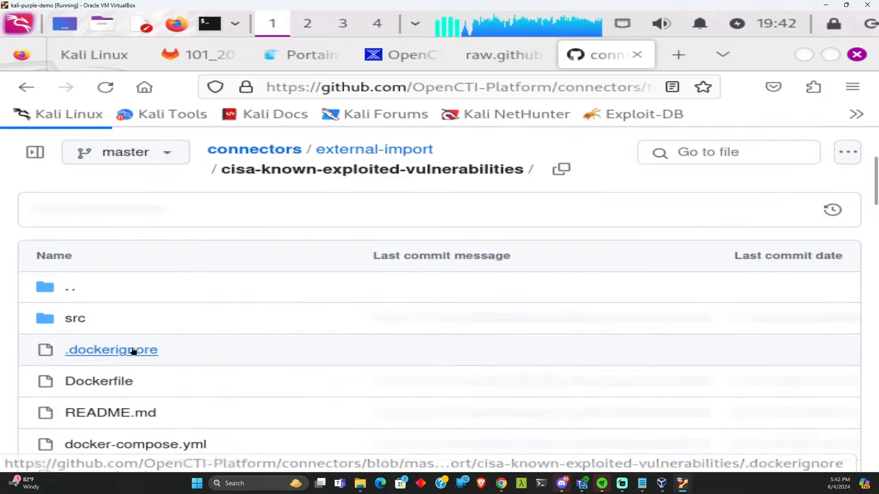
Open the CISA connector's docker-compose.yml and copy its connector-cisa-known-exploited-vulnerabilities service block through the restart: always line.
scroll(246, 342, down, 5)
scroll(238, 346, up, 5)
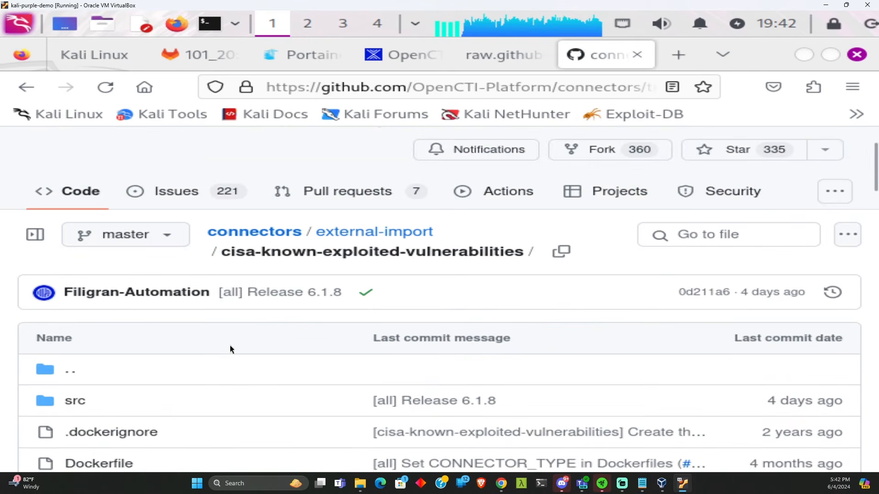
scroll(215, 342, down, 5)
scroll(215, 342, down, 5)
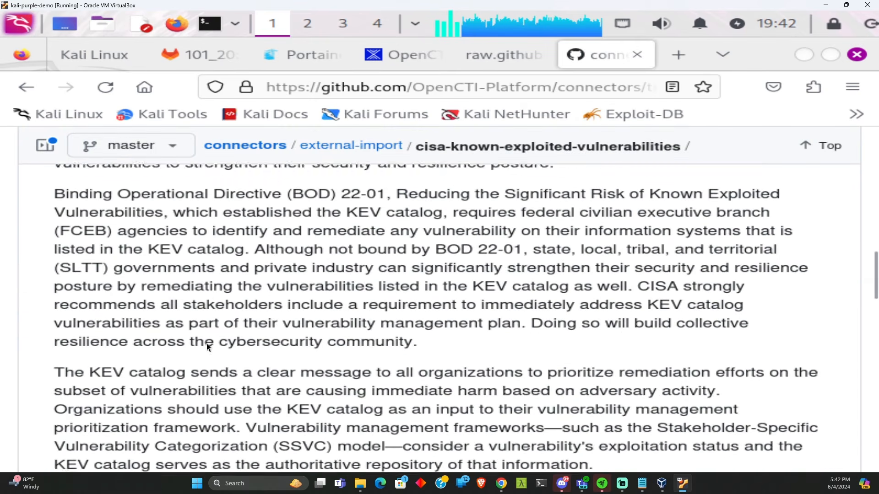
scroll(207, 343, up, 6)
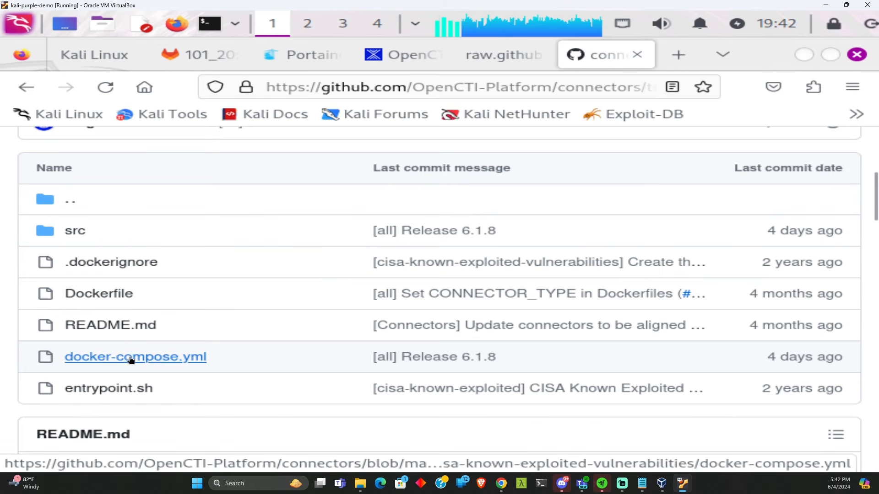
click(107, 361)
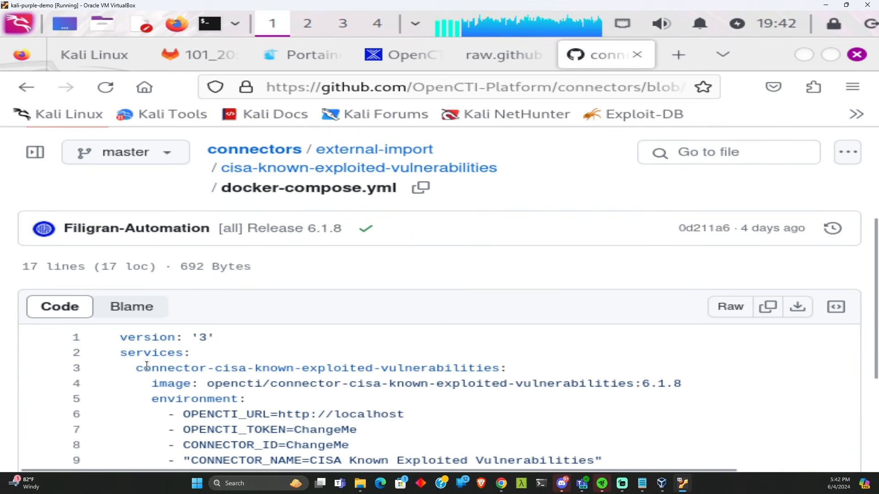
drag(121, 337, 281, 411)
scroll(697, 392, down, 4)
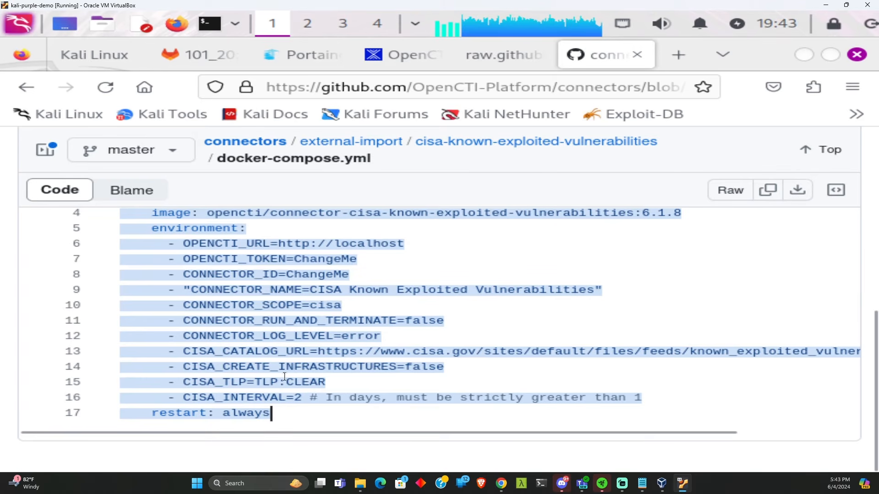
Return to the opencti stack's editor in Portainer and paste the CISA connector block between the connector-opencti service and the volumes section.
click(300, 58)
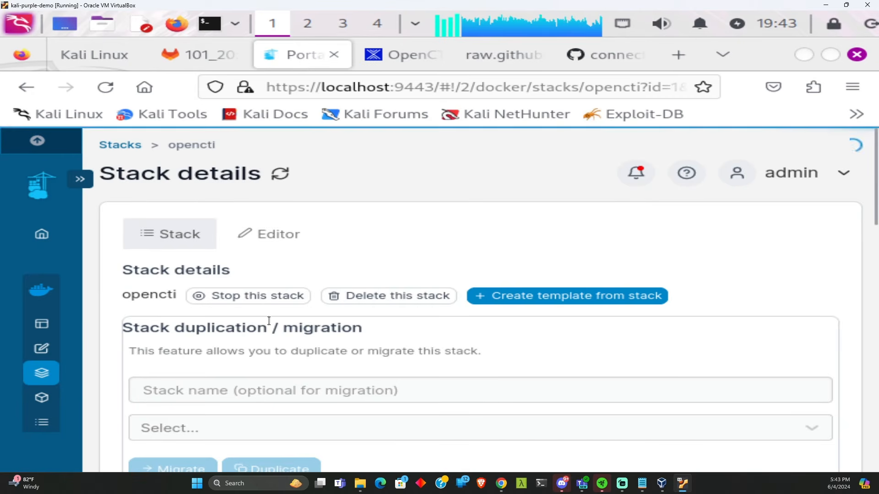
click(266, 241)
scroll(333, 287, down, 15)
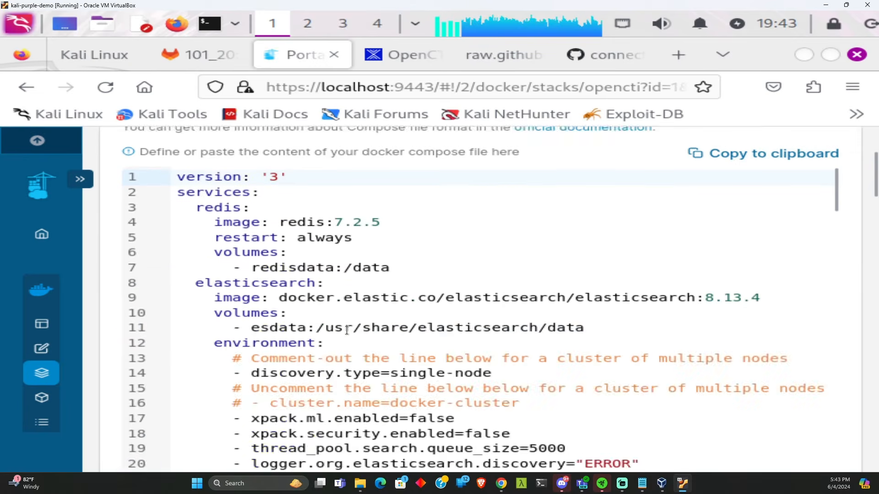
scroll(348, 362, down, 20)
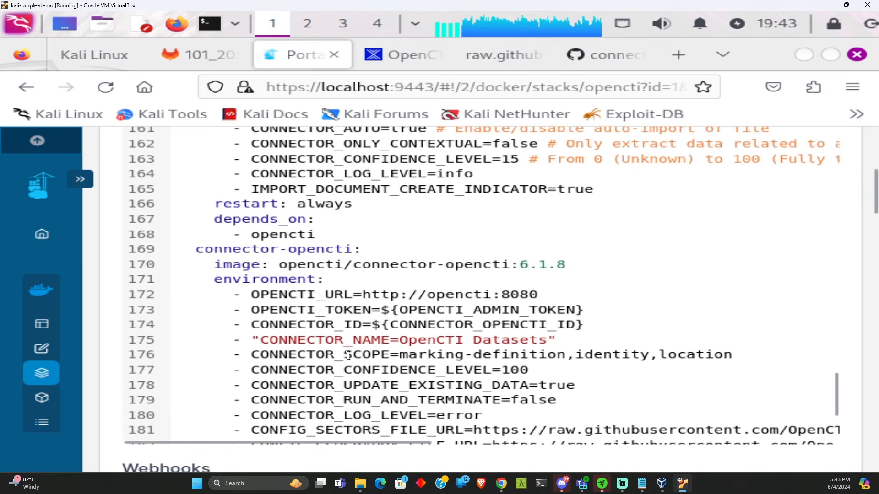
click(215, 315)
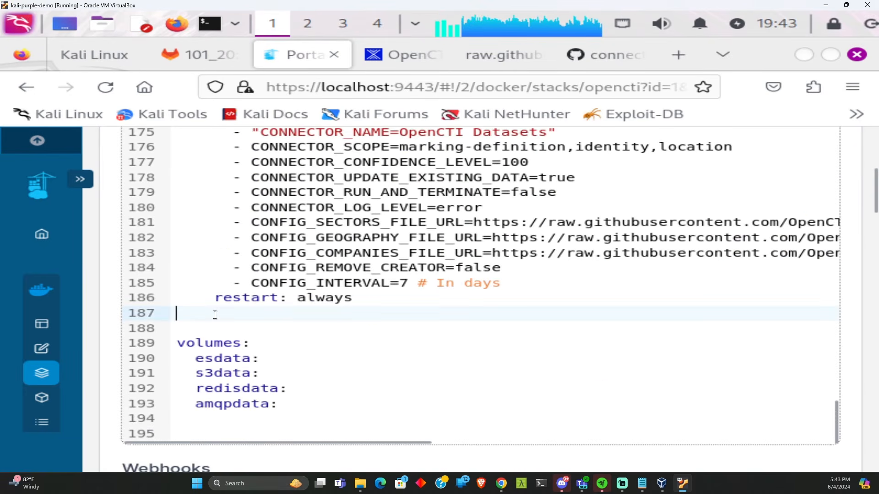
key(ctrl+v)
Copy the depends_on: opencti lines from the service above connector-opencti and paste them under connector-opencti's restart: always line.
scroll(239, 309, up, 7)
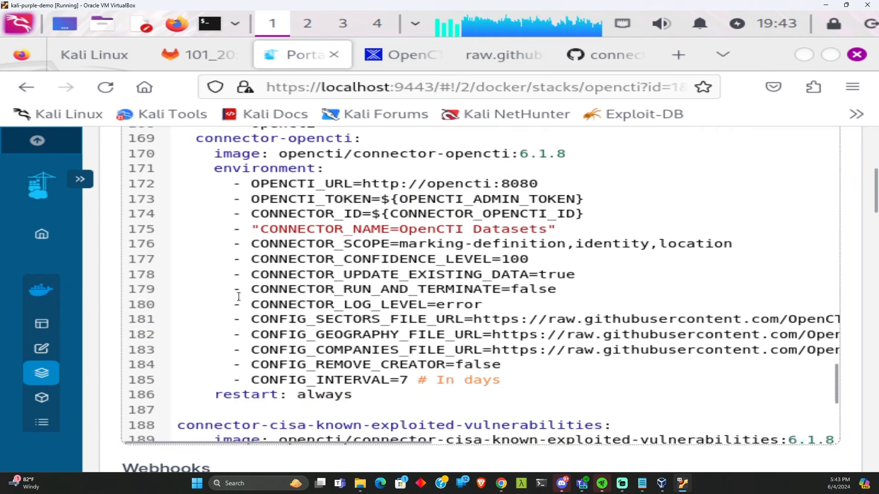
shift+click(170, 217)
key(ctrl+c)
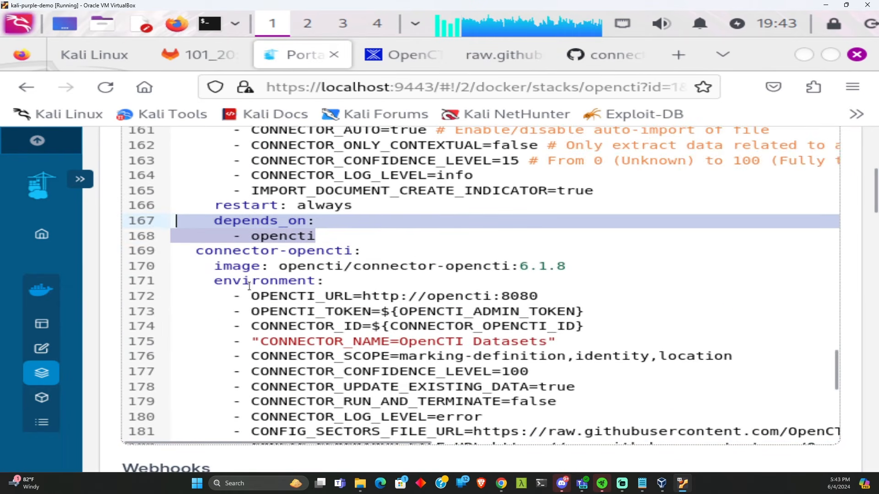
scroll(243, 349, down, 4)
click(220, 362)
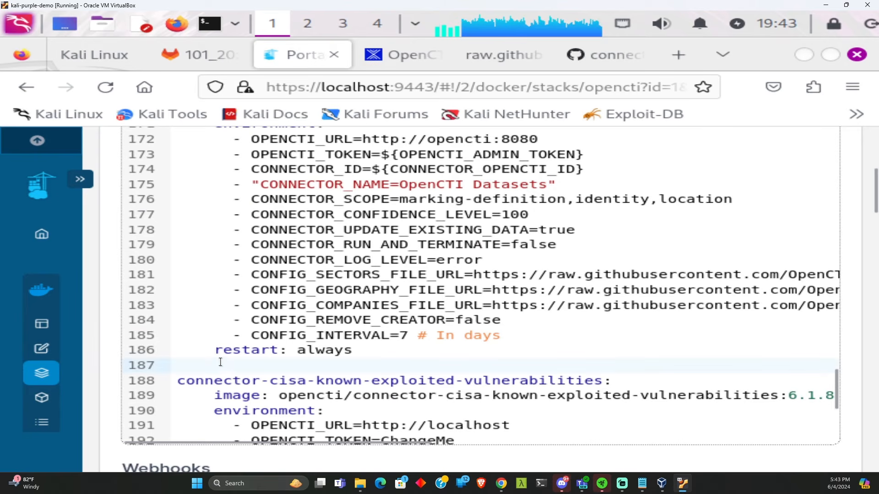
key(ctrl+v)
scroll(201, 353, down, 2)
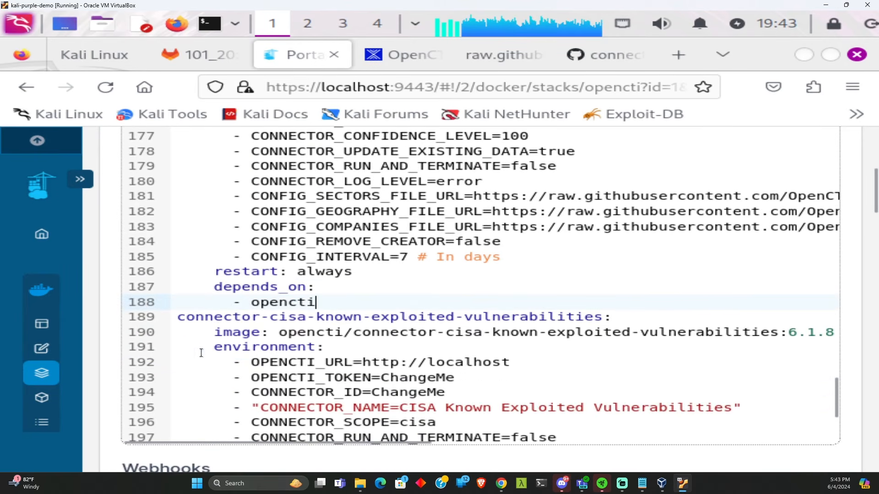
Indent the connector-cisa-known-exploited-vulnerabilities line to service level and paste the depends_on: opencti lines below that service's restart: always line.
key(Tab)
scroll(279, 359, down, 2)
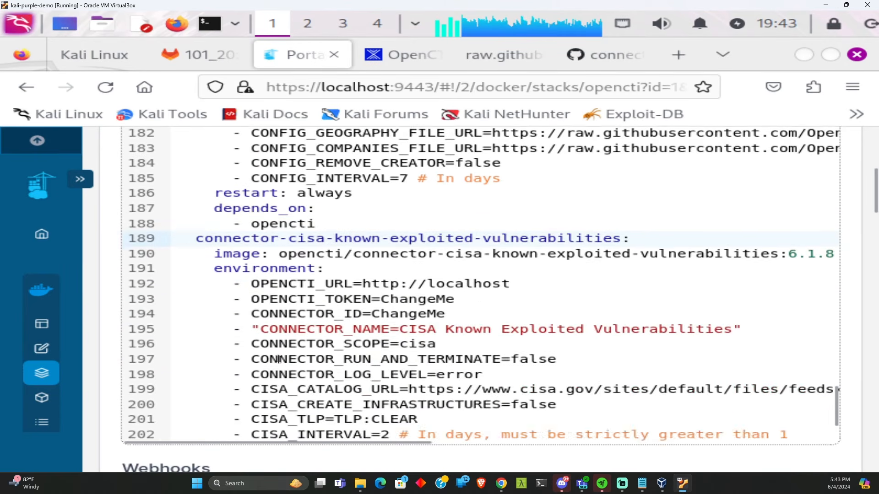
scroll(271, 350, up, 7)
scroll(272, 350, up, 2)
scroll(206, 338, down, 7)
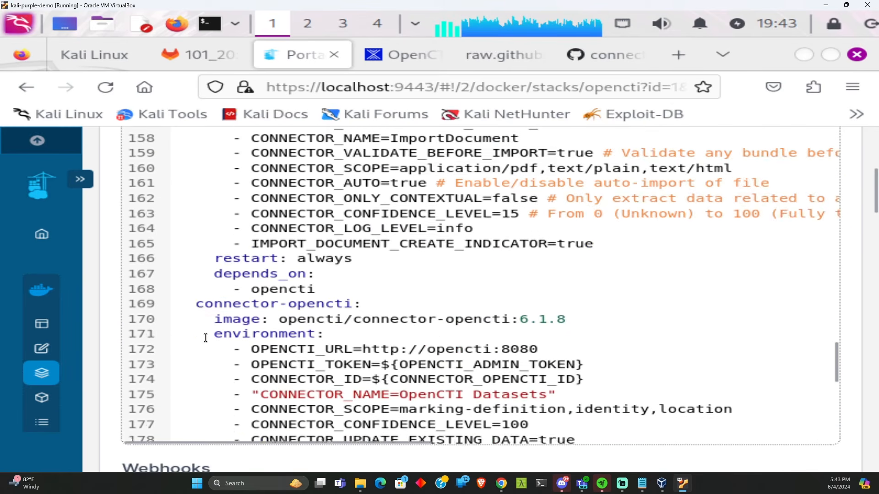
scroll(205, 338, down, 3)
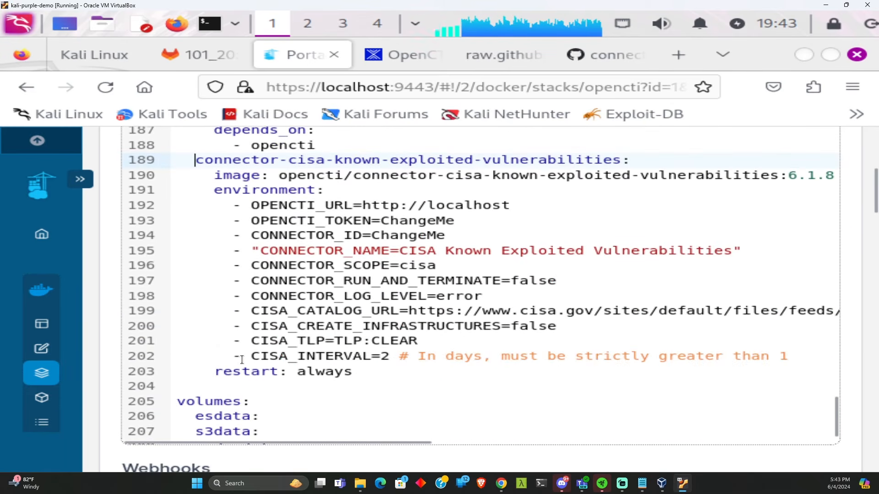
click(228, 382)
key(ctrl+v)
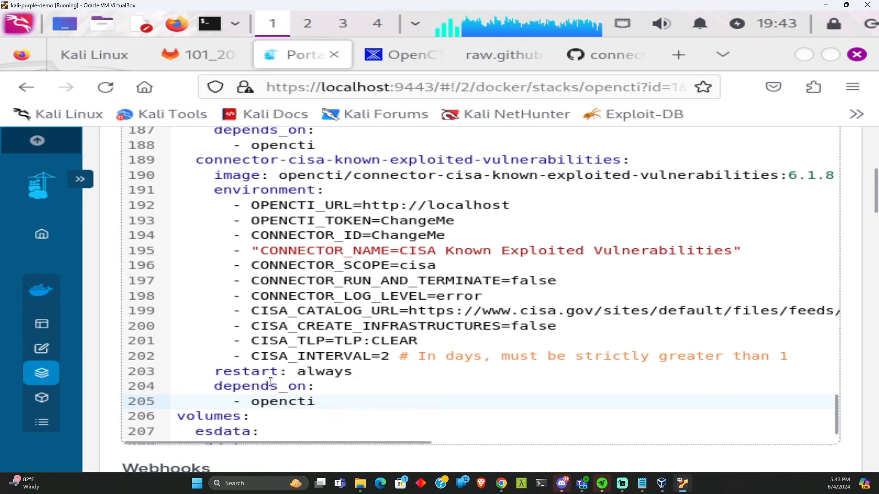
scroll(343, 284, up, 2)
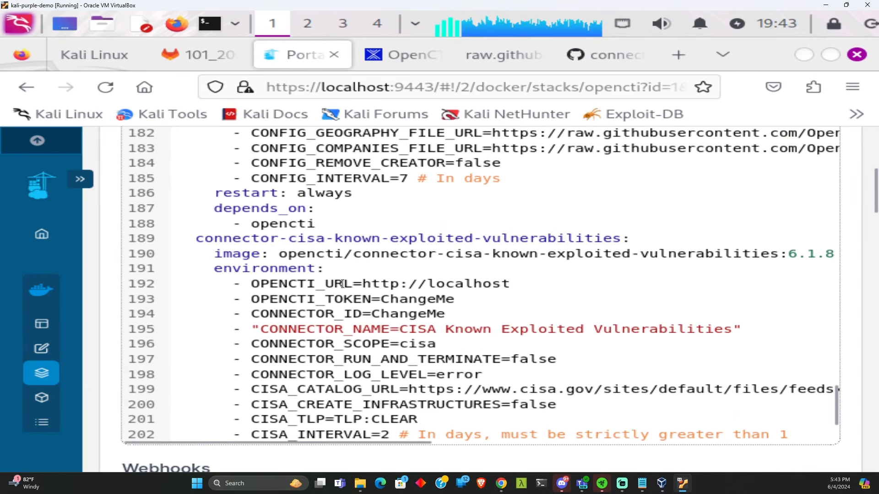
scroll(311, 292, up, 6)
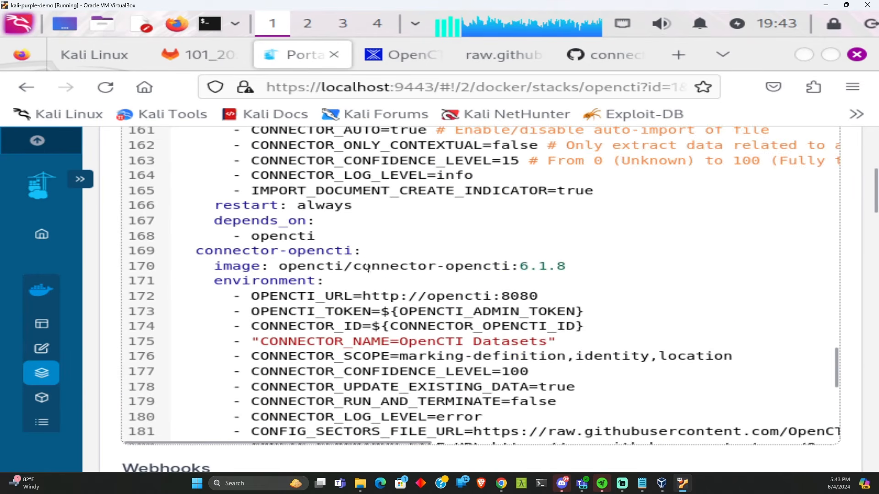
drag(553, 298, 349, 295)
key(ctrl+c)
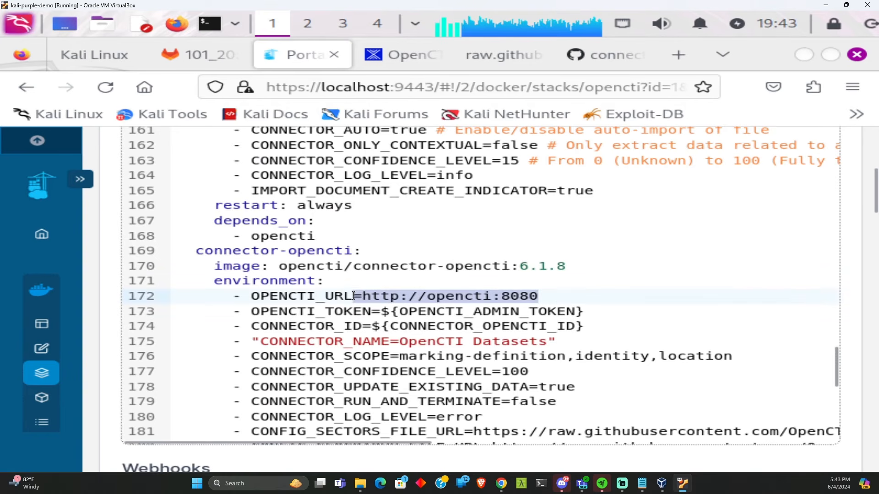
scroll(364, 316, down, 5)
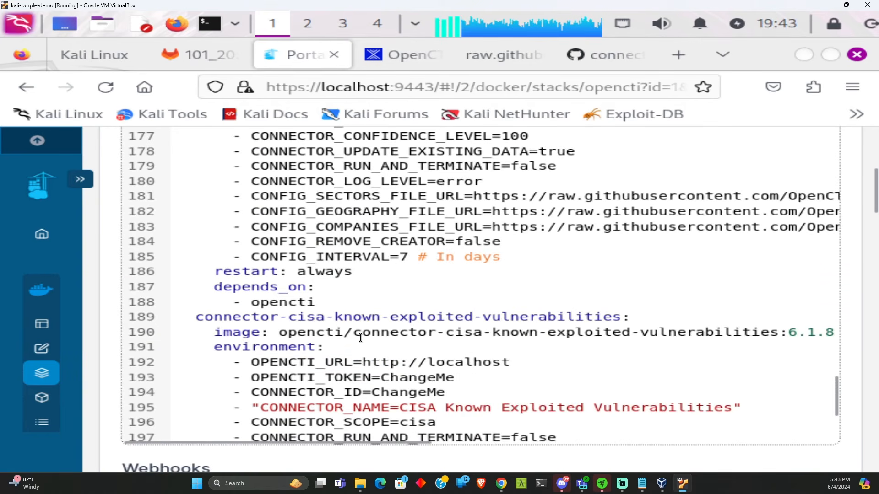
drag(509, 362, 369, 362)
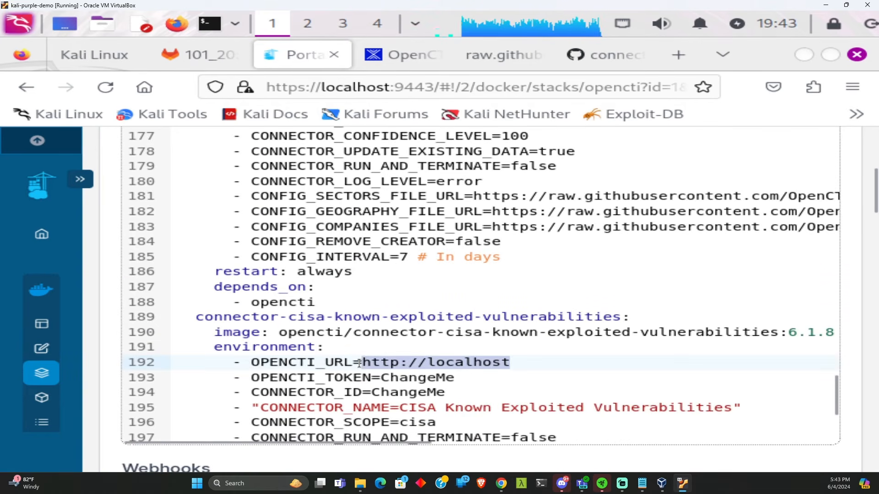
key(ctrl+v)
Set the CISA connector's OPENCTI_TOKEN to ${OPENCTI_ADMIN_TOKEN}, copied from the connector-opencti service.
scroll(359, 363, up, 5)
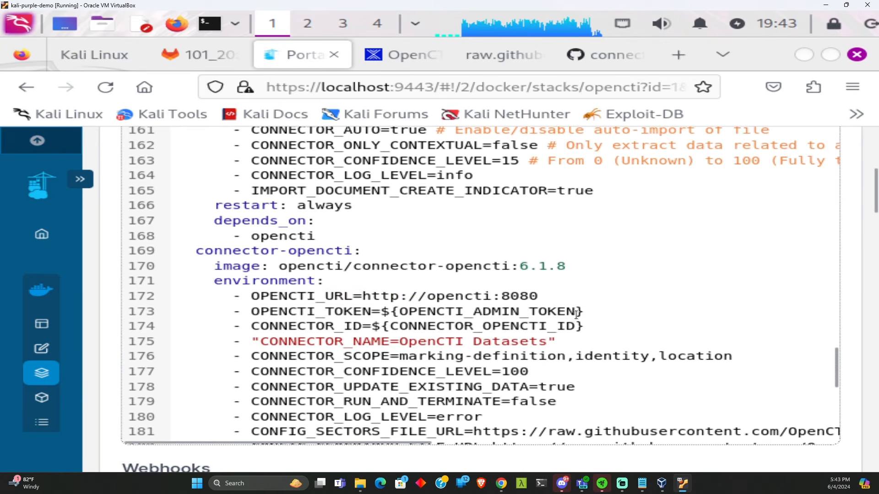
drag(581, 313, 389, 311)
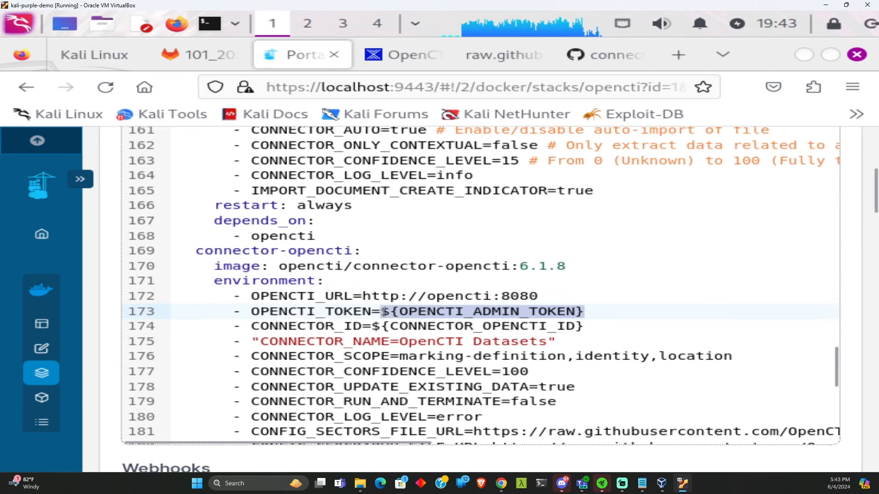
scroll(418, 338, down, 7)
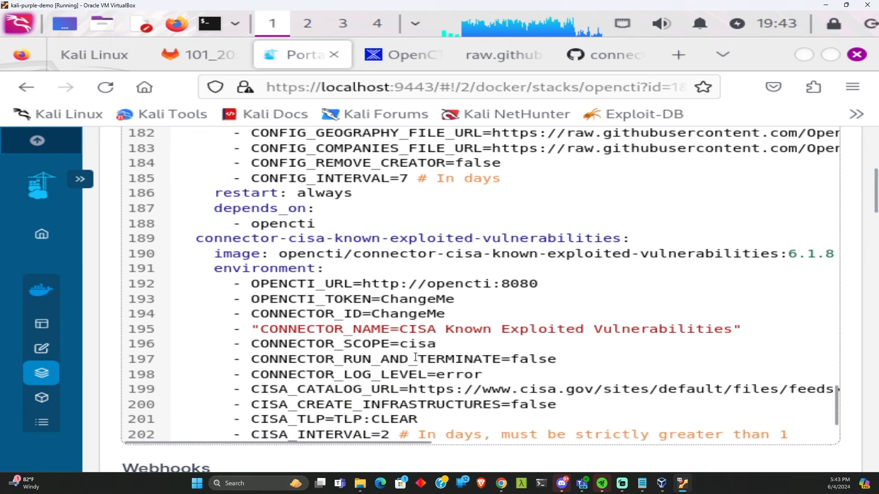
double_click(408, 301)
text(${OPENCTI_ADMIN_TOKEN})
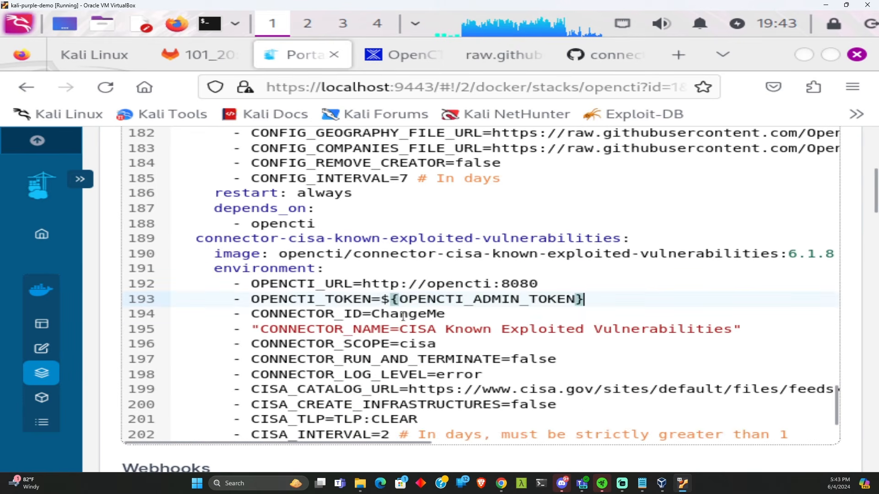
Select the CISA connector's CONNECTOR_ID placeholder, then switch to the terminal and recall the command appending a CONNECTOR_OPENCTI_ID UUID to .env.
double_click(403, 315)
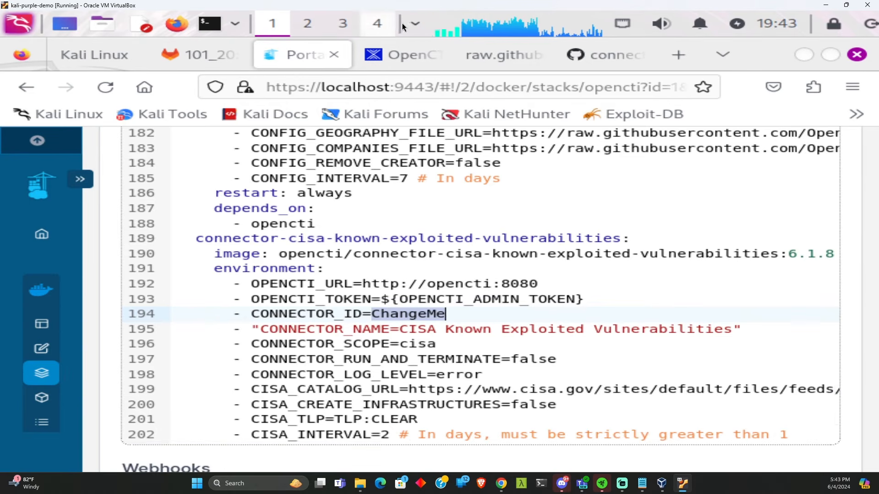
click(415, 24)
click(458, 70)
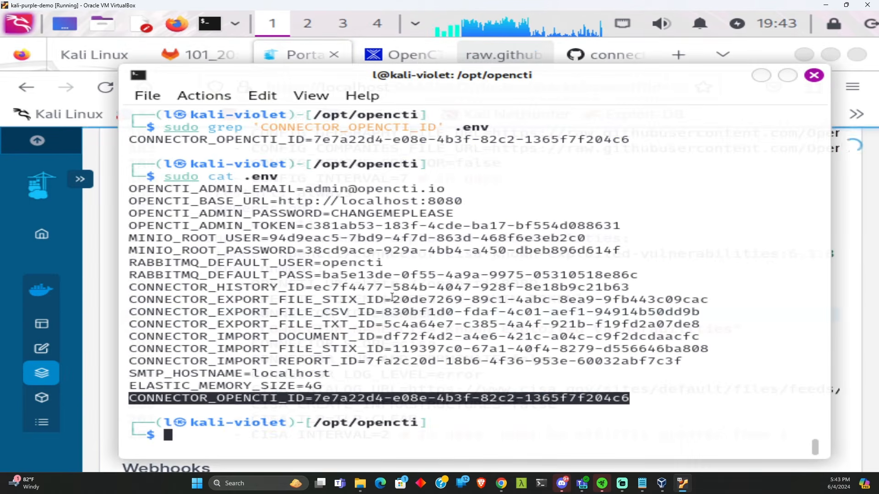
click(392, 322)
key(Up)
key(Up)
key(Up)
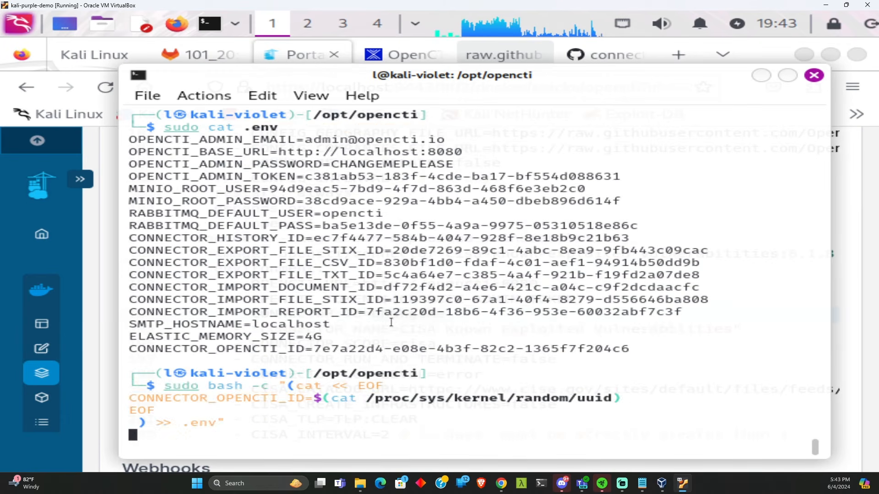
Rename the variable in the recalled command to CONNECTOR_CISA_KNOWN_ID and run it to append a random UUID to .env.
key(Left)
key(Left)
key(Left)
key(Left)
key(Left)
key(Left)
key(Left)
key(Left)
key(Left)
key(Left)
key(Left)
key(Left)
key(Left)
key(Left)
key(Left)
key(Left)
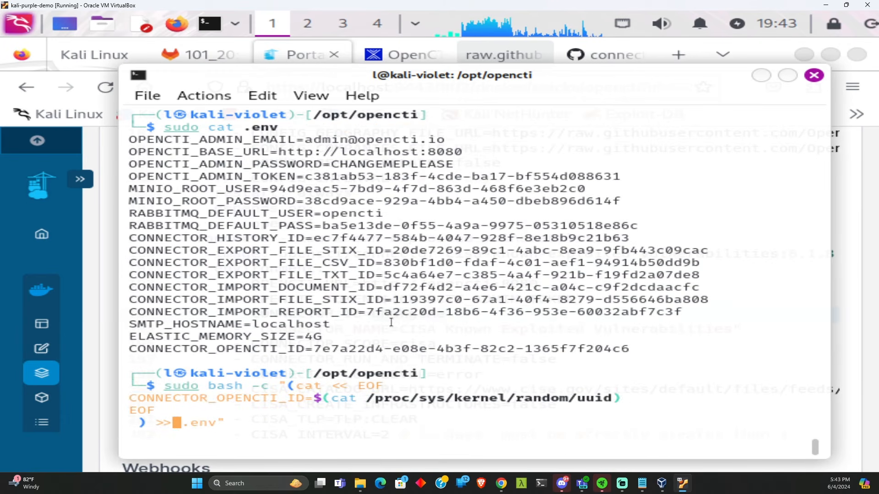
key(Left)
key(Left)
key(Left)
key(Left)
key(Left)
key(Left)
key(Left)
key(Left)
key(Left)
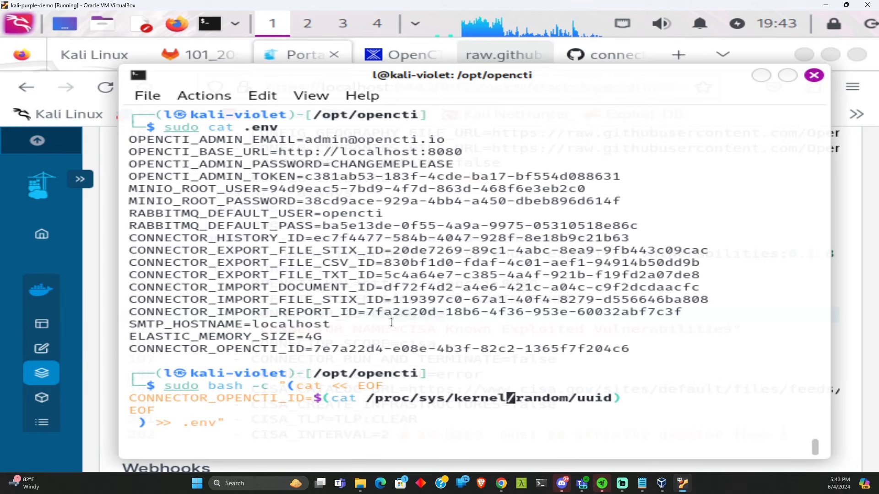
key(Left)
key(Left)
key(Left)
key(Left)
key(Left)
key(Left)
key(Left)
key(Left)
key(Left)
key(Left)
key(Left)
key(Left)
key(Left)
key(Left)
key(Left)
key(Left)
key(Left)
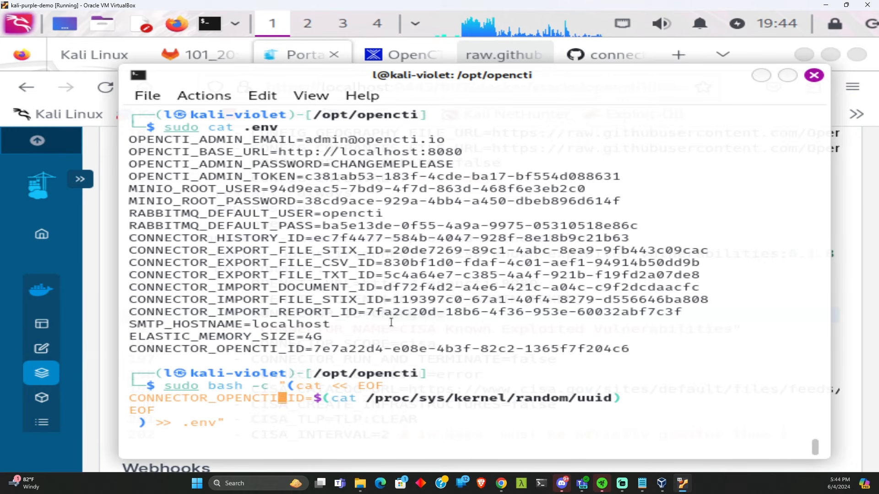
key(BackSpace)
key(BackSpace)
key(BackSpace)
key(BackSpace)
key(BackSpace)
key(BackSpace)
key(BackSpace)
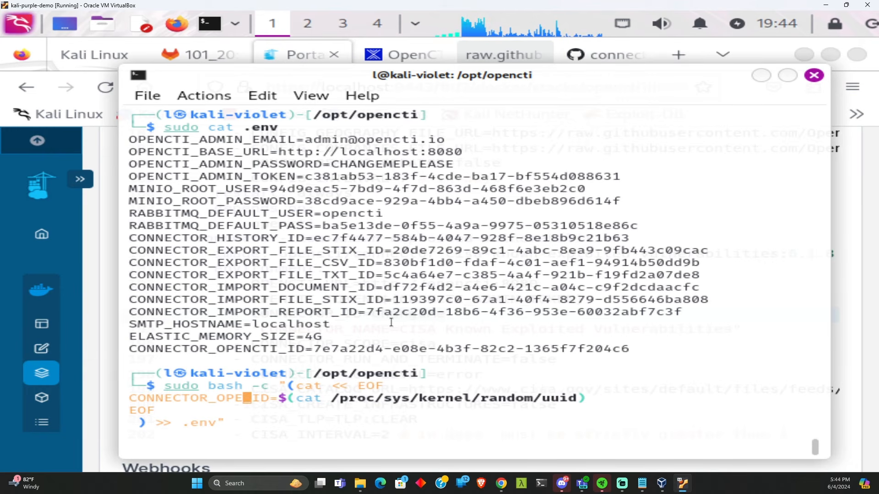
text(CISA)
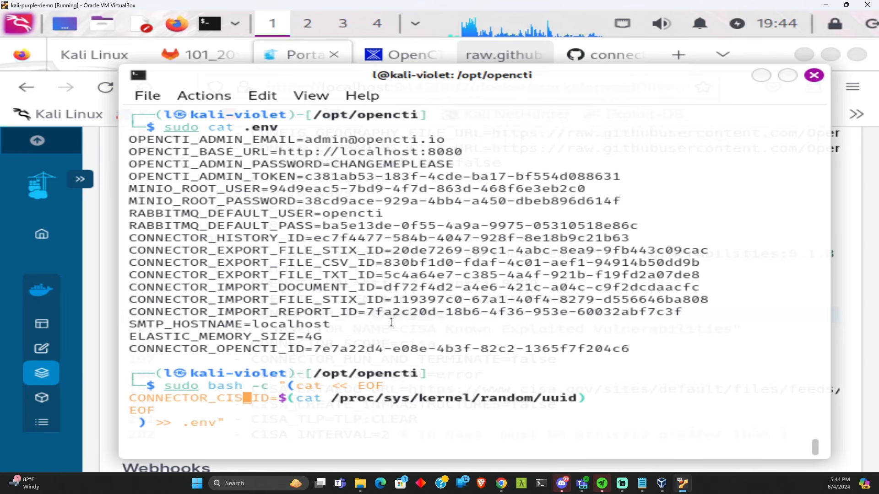
text(_KNOWN)
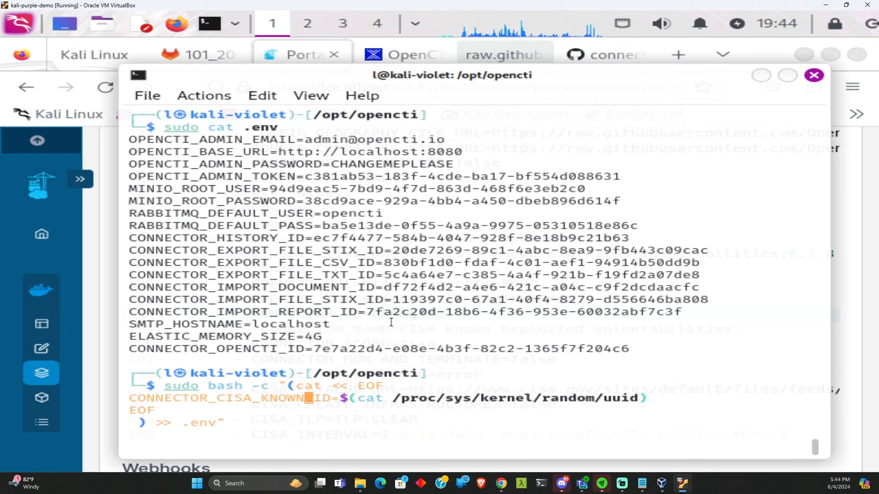
key(Return)
Display the contents of the .env file with sudo cat .env.
key(Up)
key(Return)
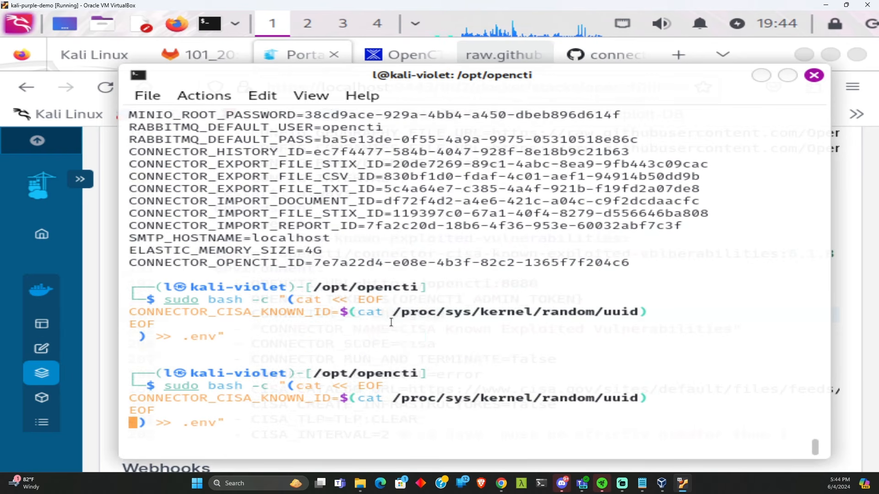
key(Up)
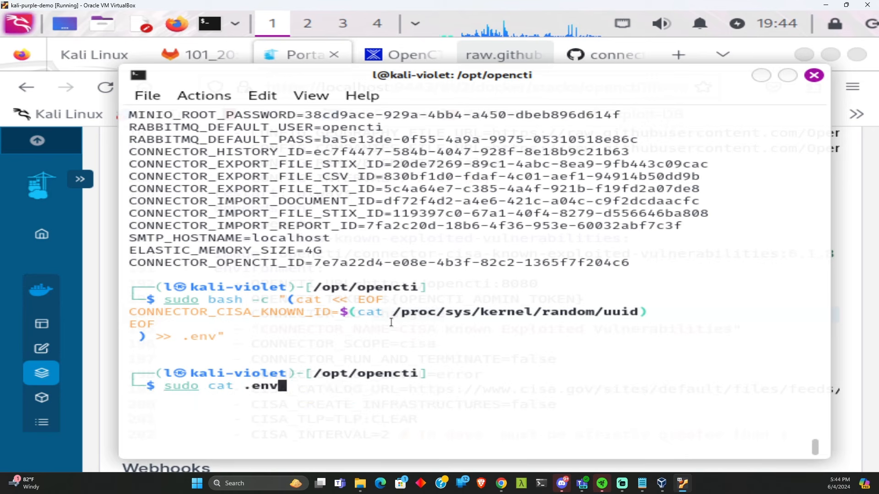
key(Up)
key(Down)
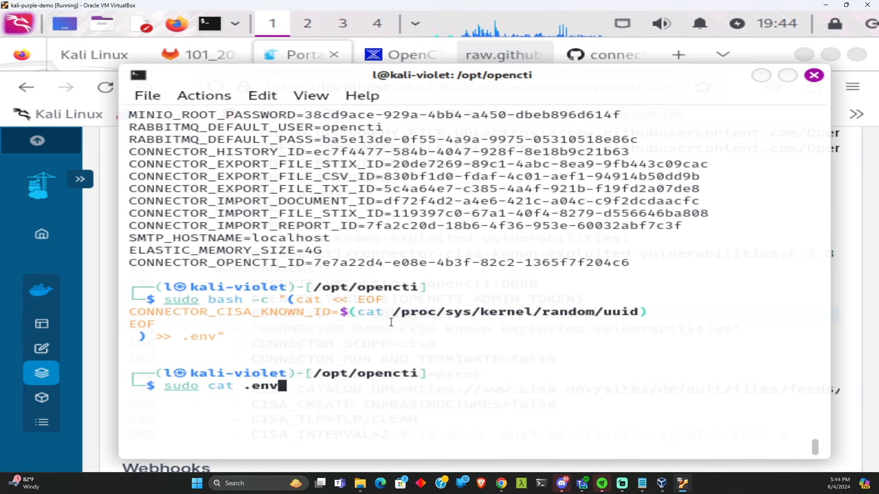
key(Return)
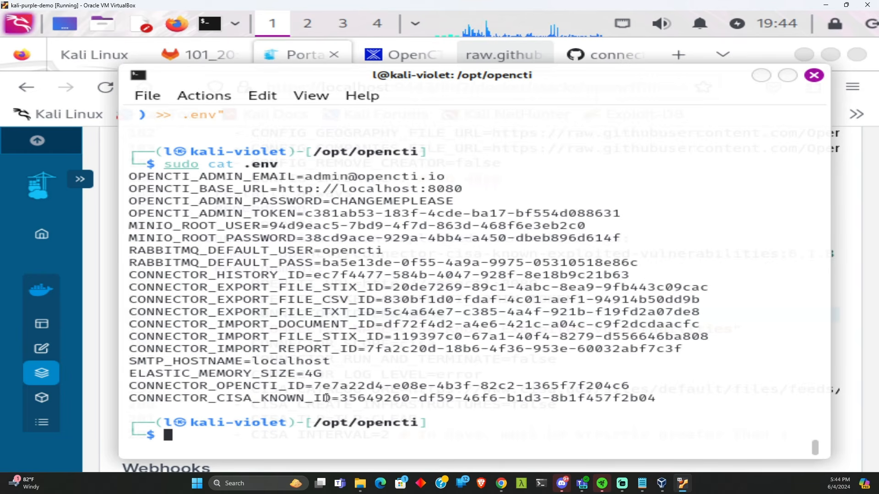
Copy the full CONNECTOR_CISA_KNOWN_ID line from the terminal output and return to the Portainer stack editor.
drag(329, 398, 145, 402)
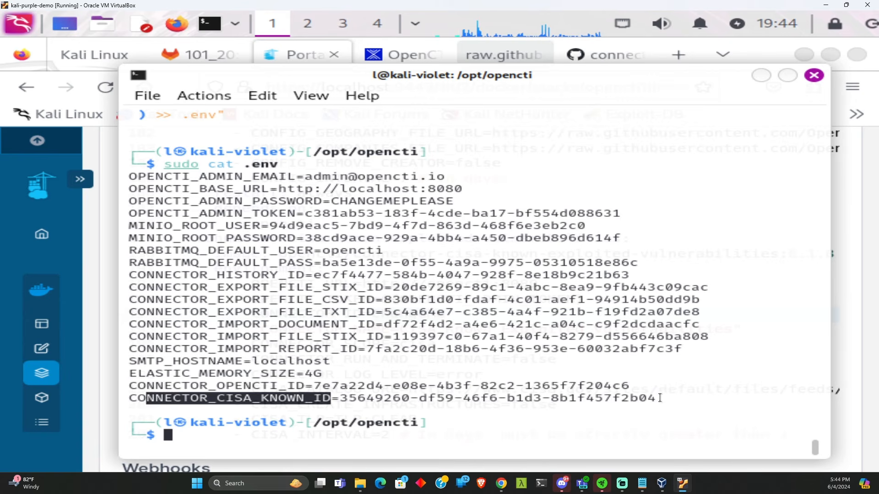
drag(660, 398, 128, 392)
right_click(137, 397)
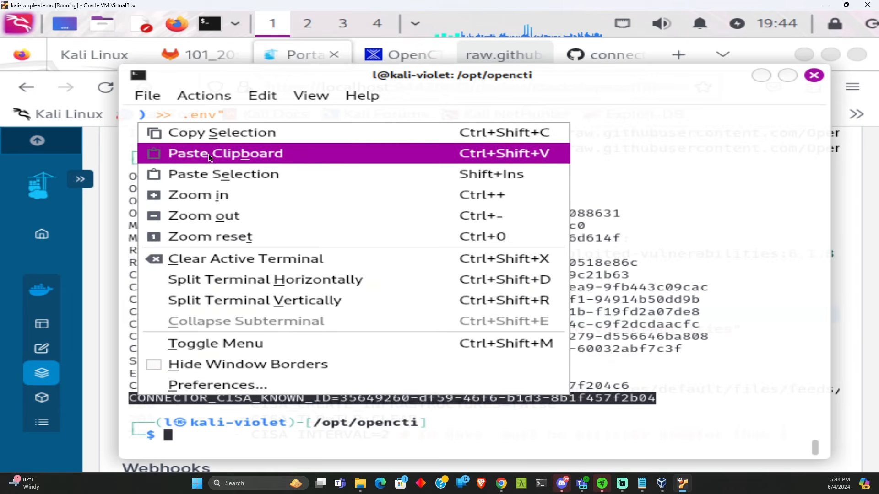
click(210, 139)
click(108, 289)
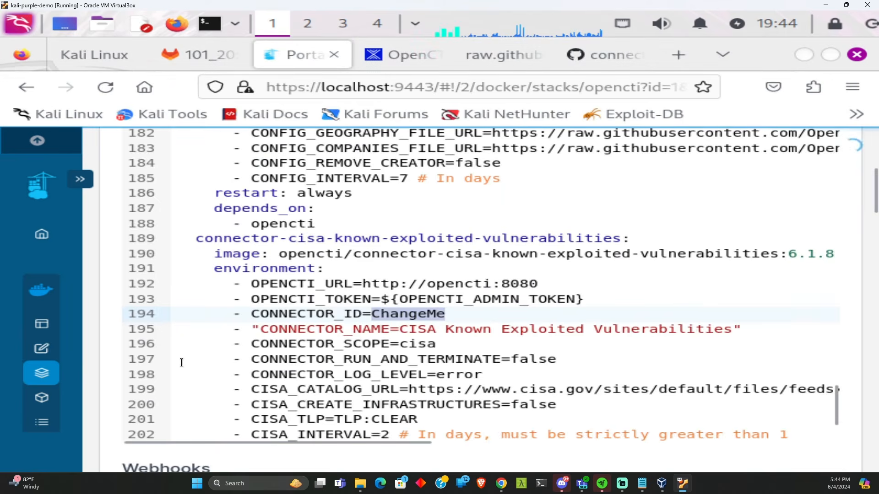
Add a new environment variable to the opencti stack and paste the copied CONNECTOR_CISA_KNOWN_ID line as its name.
scroll(138, 320, down, 15)
scroll(151, 375, down, 12)
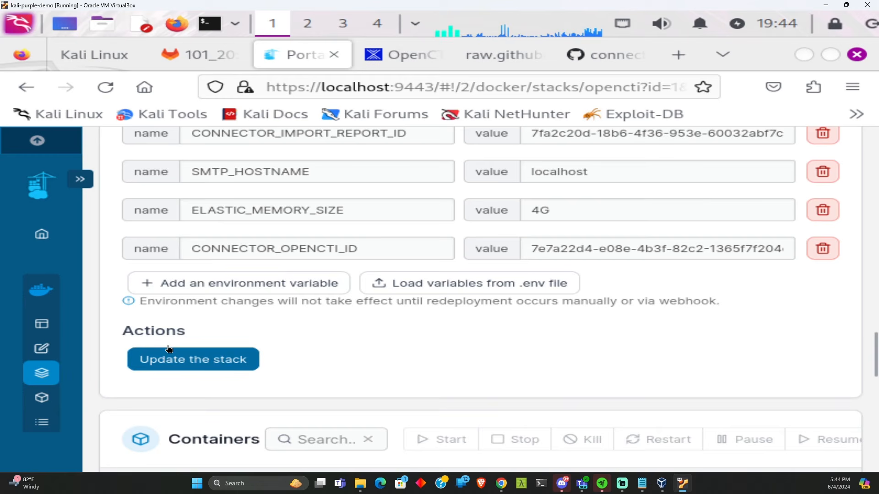
click(174, 289)
click(208, 287)
text(CONNECTOR_CISA_KNOWN_ID=356492)
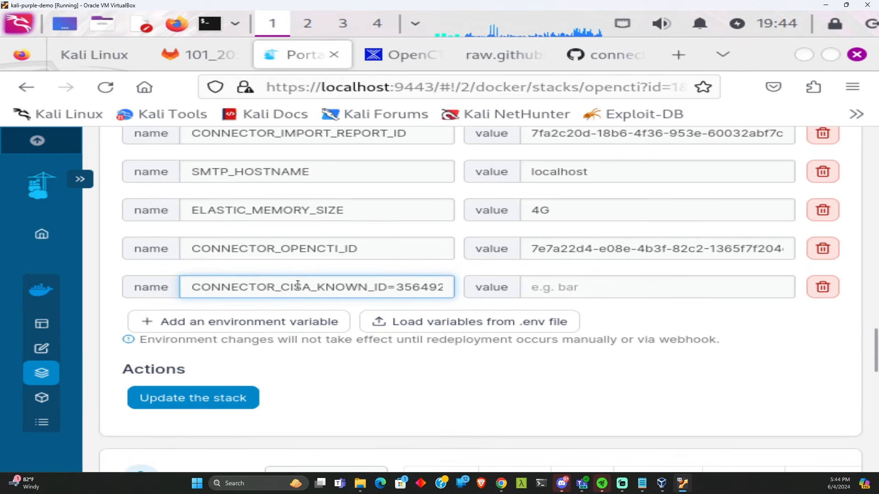
Move the UUID portion from the new variable's name into its value, keeping CONNECTOR_CISA_KNOWN_ID as the name.
drag(390, 288, 521, 284)
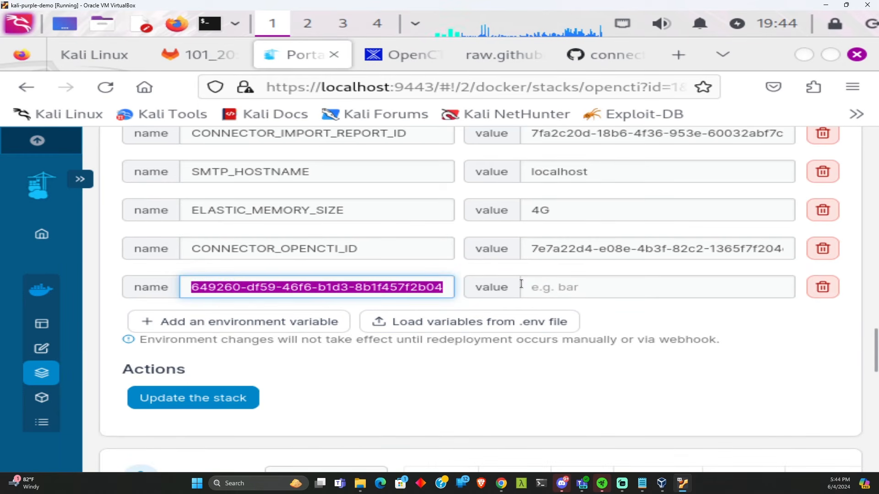
key(ctrl+x)
click(540, 287)
key(ctrl+v)
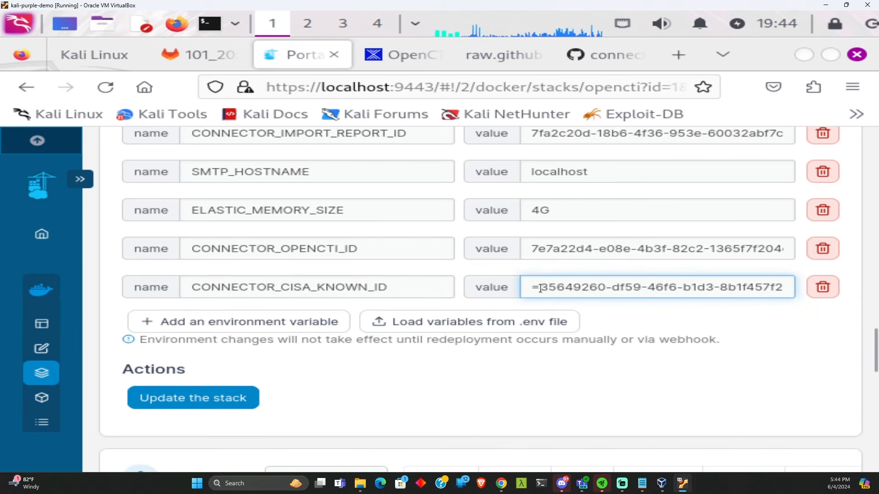
key(End)
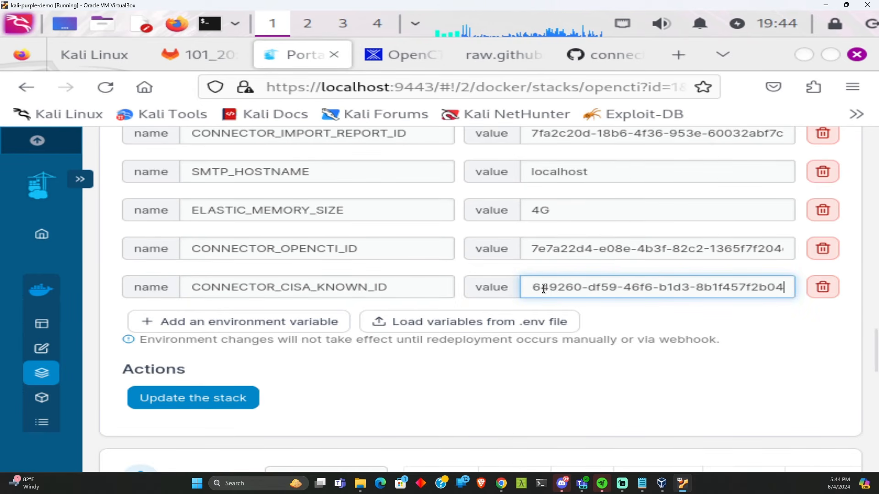
scroll(334, 362, up, 1)
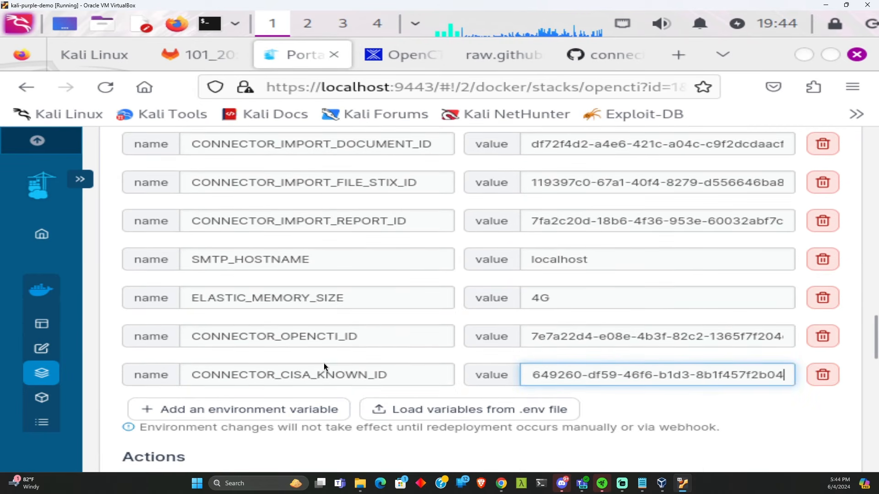
Update the opencti stack and confirm the forced update without re-pulling the image.
scroll(323, 366, down, 1)
click(243, 394)
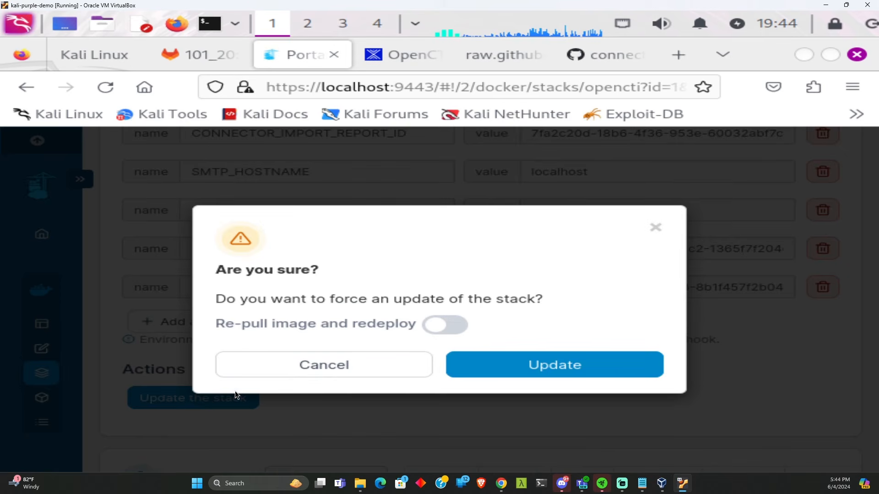
click(459, 356)
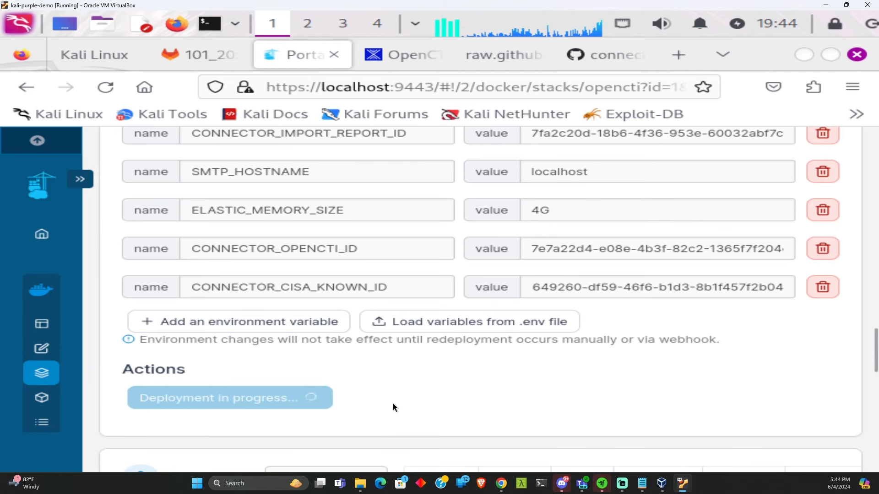
Open the mitre-atlas connector's docker-compose.yml from the external-import folder of the OpenCTI connectors repository on GitHub.
click(597, 57)
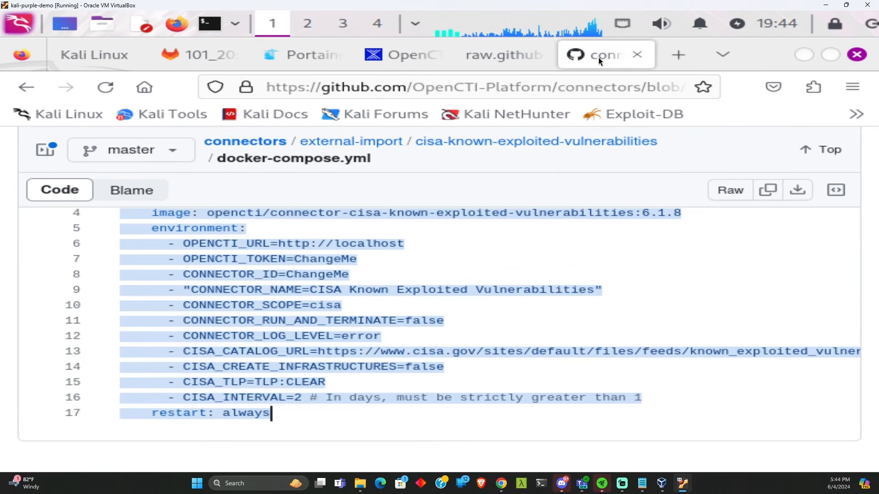
click(353, 141)
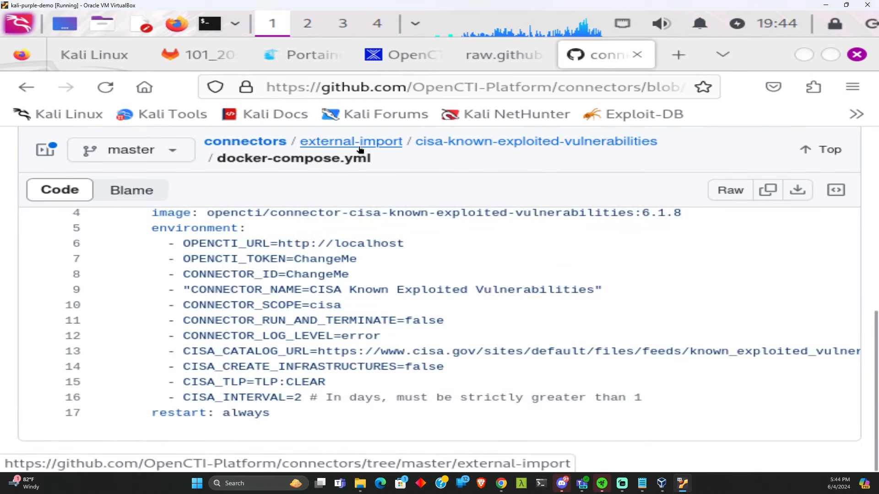
scroll(201, 392, down, 10)
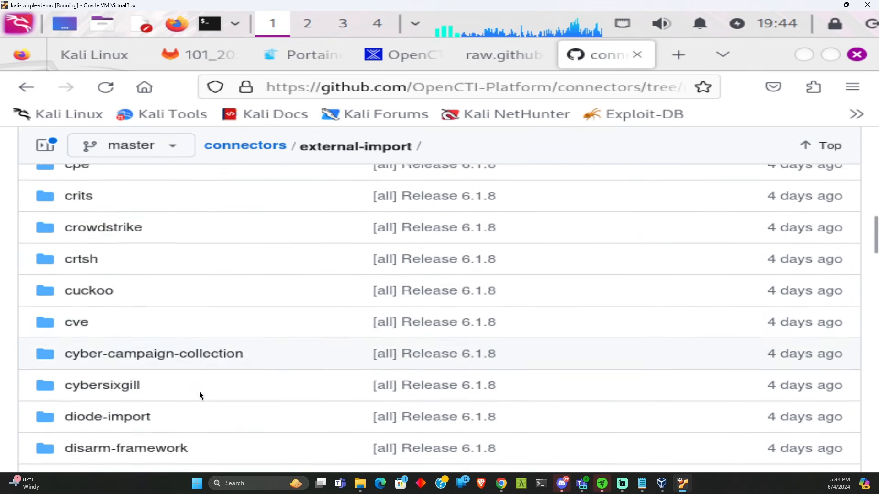
scroll(190, 395, down, 7)
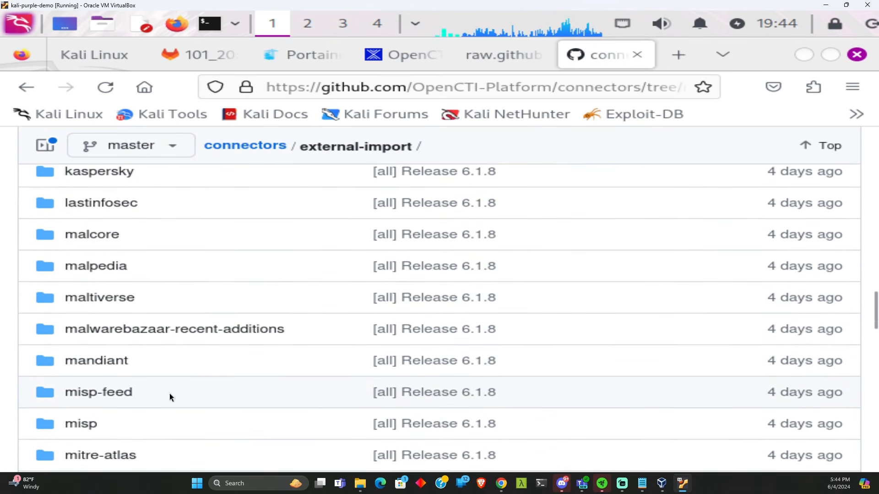
scroll(161, 392, down, 2)
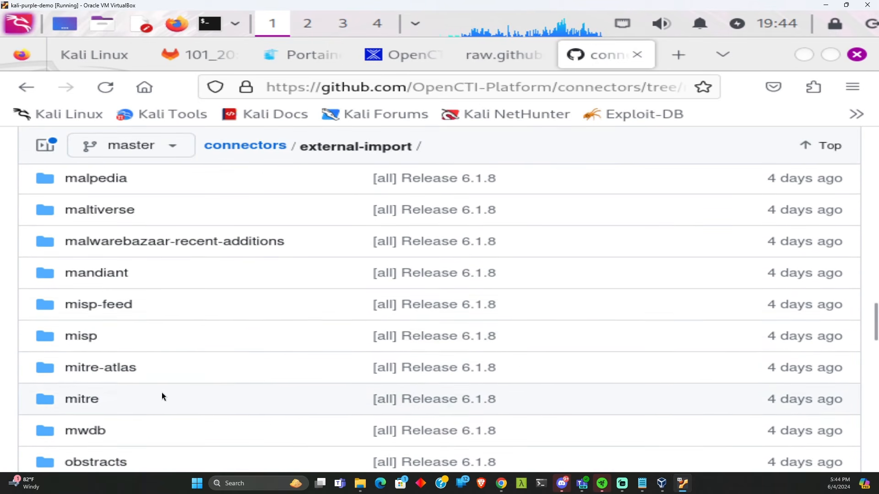
click(102, 369)
click(118, 414)
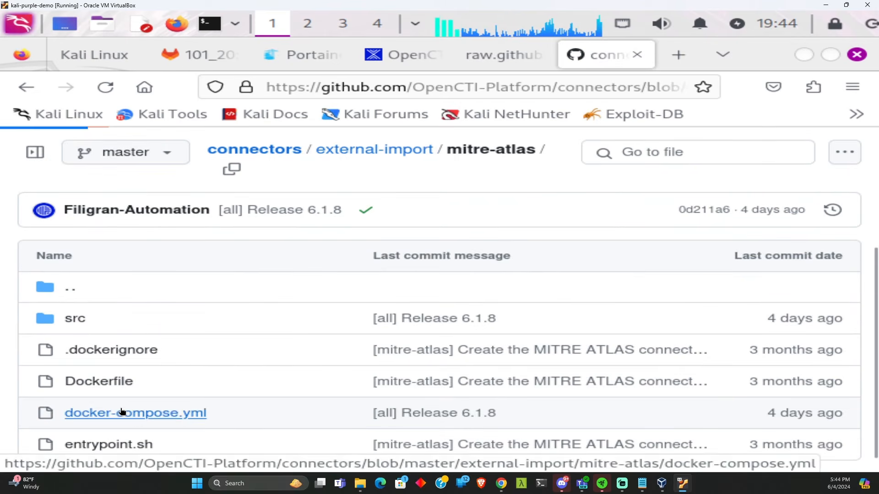
Copy the connector-mitre-atlas service definition, from its name line through restart: always.
scroll(167, 388, down, 2)
drag(120, 224, 281, 416)
scroll(269, 378, down, 1)
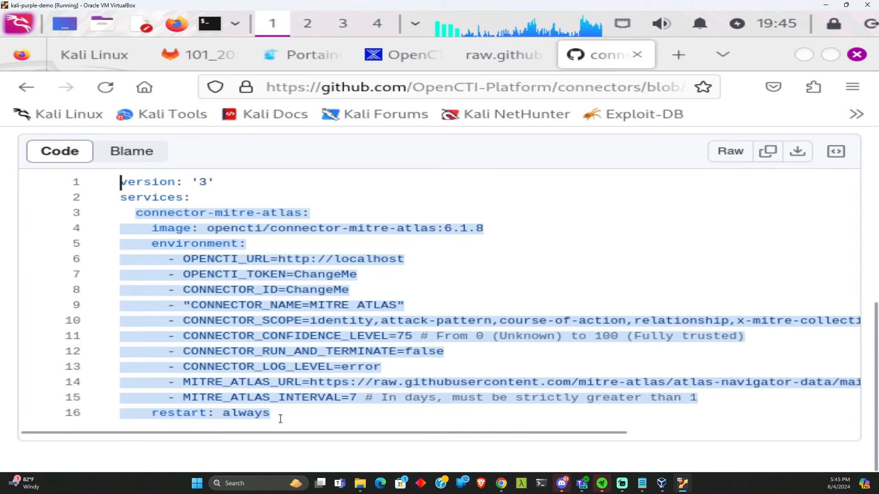
right_click(243, 362)
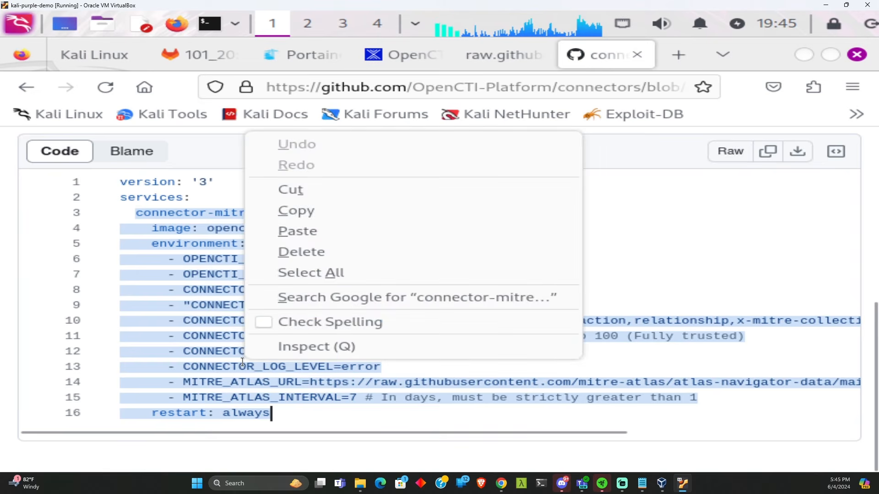
click(305, 207)
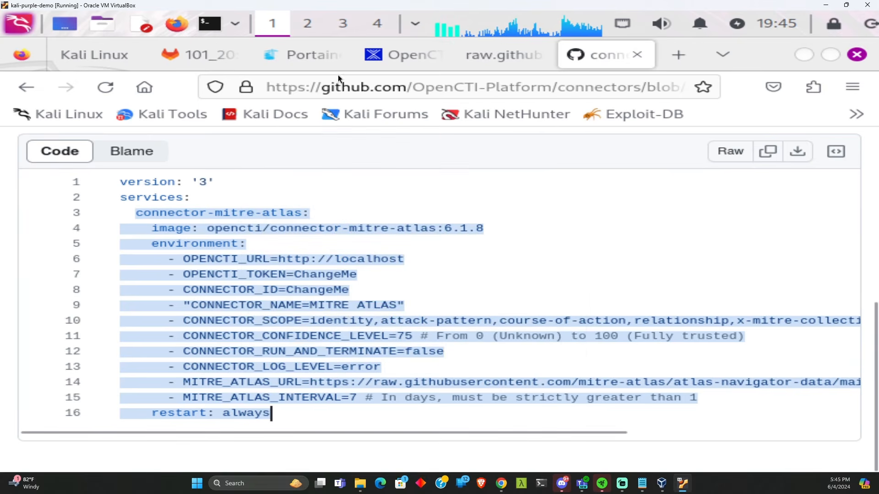
Return to Portainer and open the opencti stack's compose file for editing at the end of the CISA connector block.
click(306, 56)
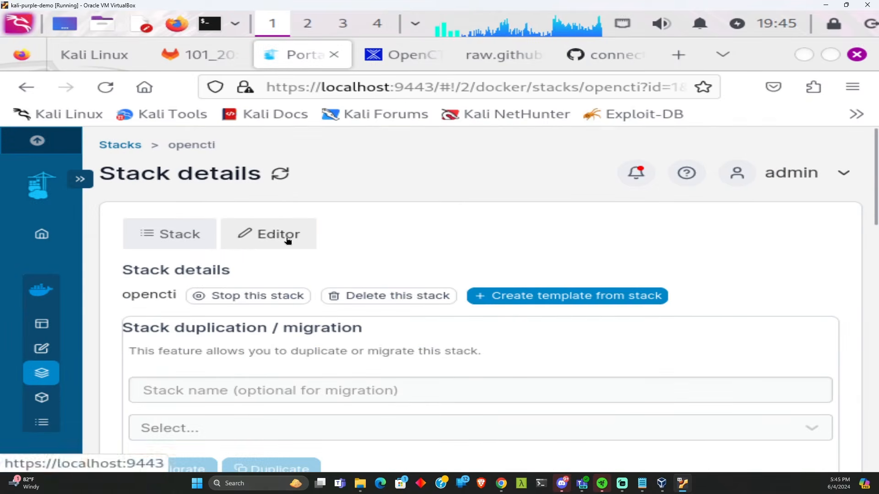
click(274, 234)
scroll(328, 341, down, 20)
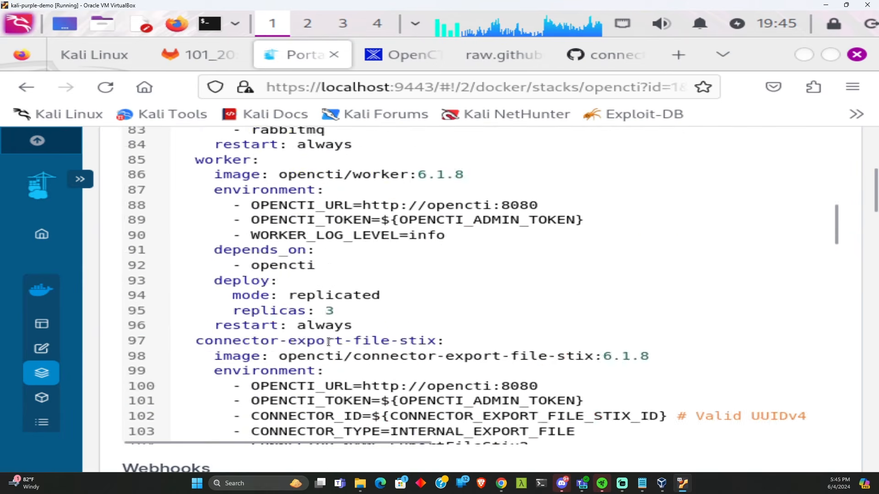
scroll(327, 341, down, 10)
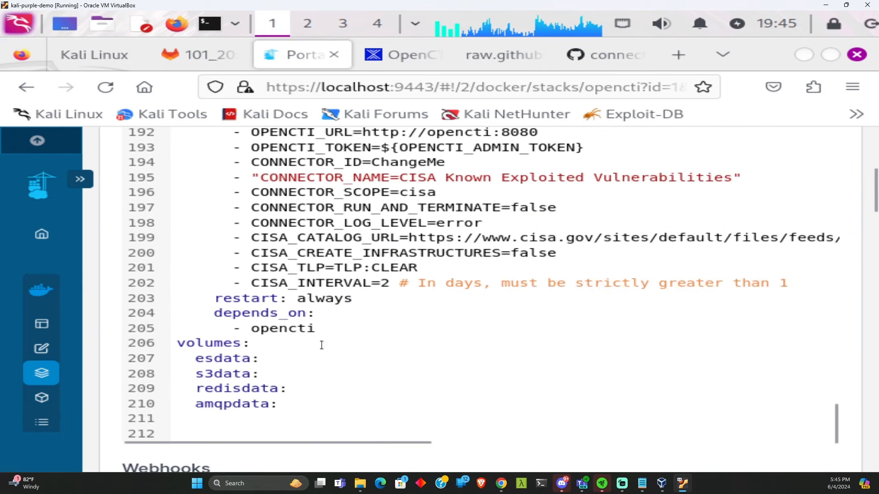
Try to paste the connector-mitre-atlas block right after the CISA connector's opencti dependency, and undo the paste.
click(321, 330)
key(Return)
key(Return)
key(Return)
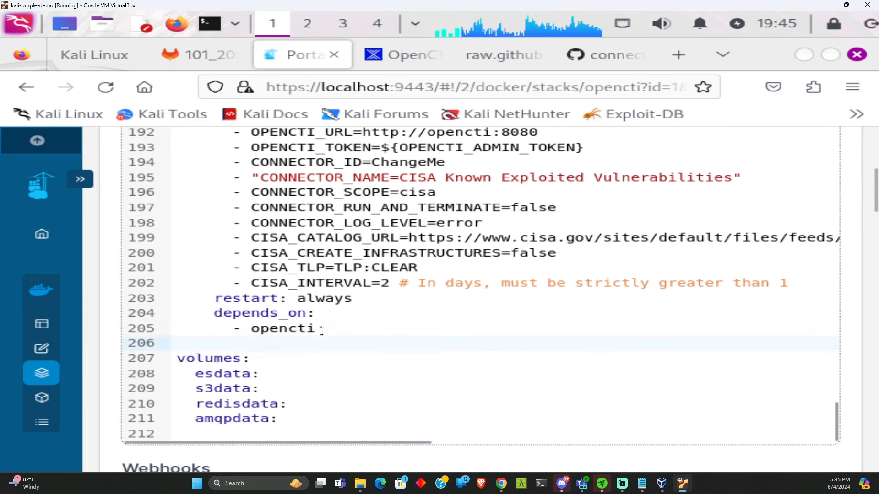
key(BackSpace)
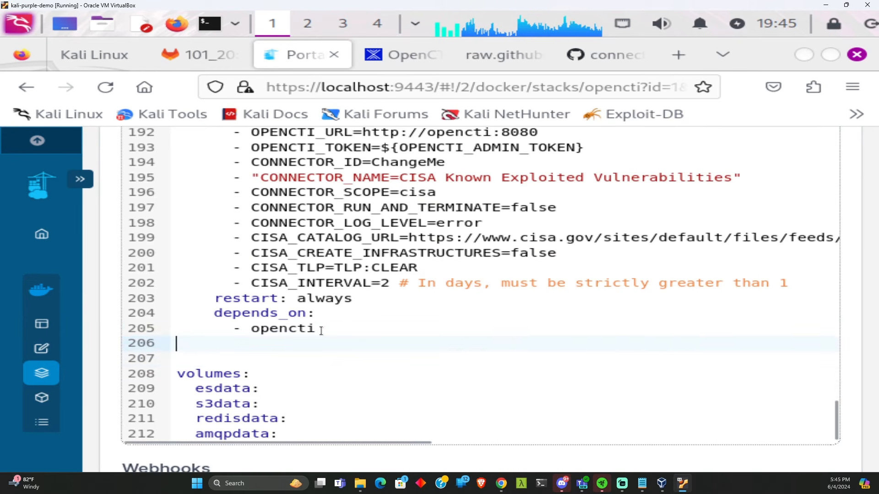
key(BackSpace)
key(ctrl+v)
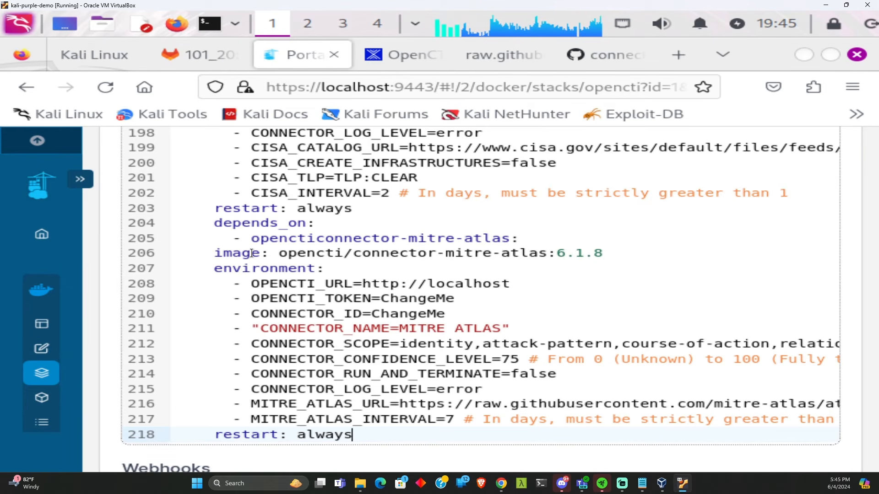
key(ctrl+z)
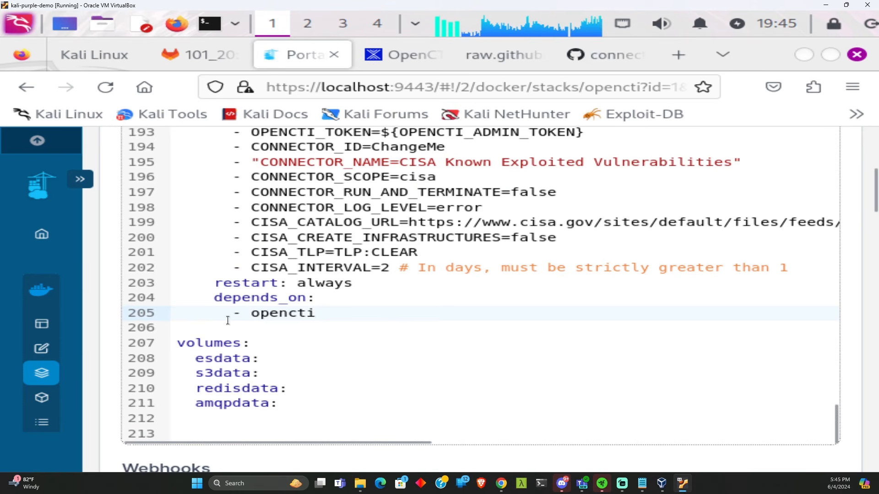
Paste the connector-mitre-atlas service on its own line below the CISA connector, indent it to service level and remove the blank line above.
key(Return)
key(Return)
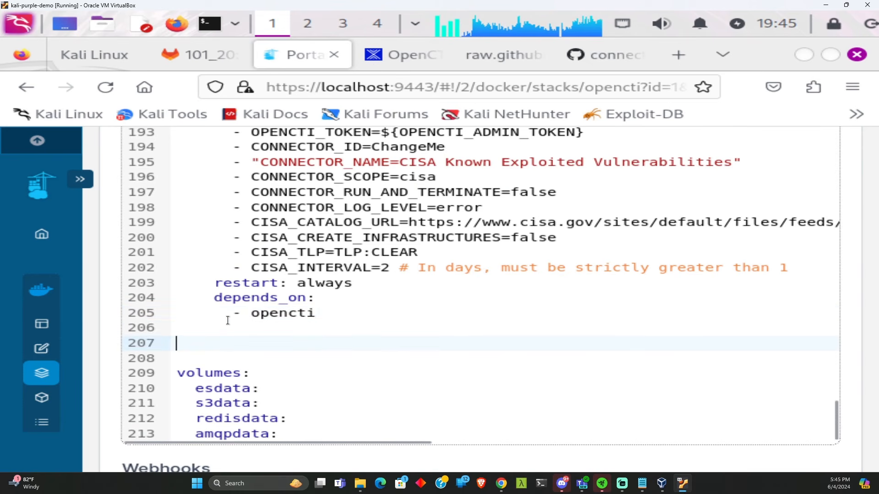
key(ctrl+v)
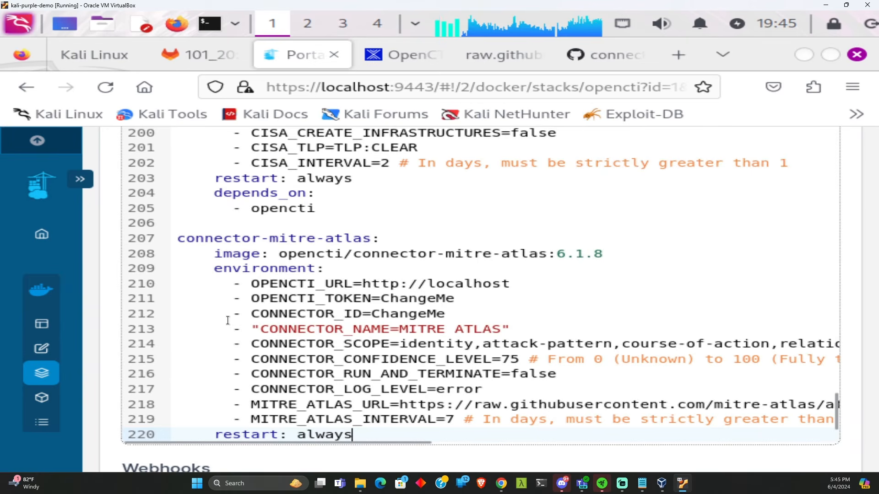
click(179, 242)
click(210, 224)
key(BackSpace)
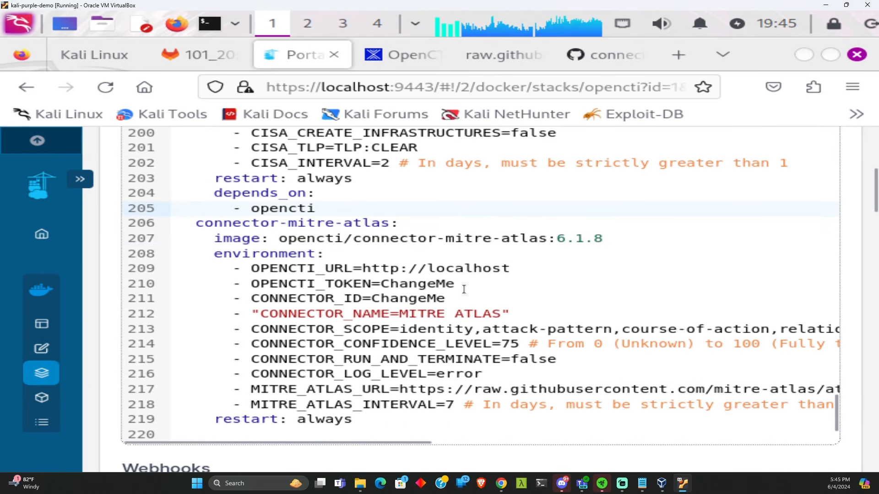
Replace the MITRE ATLAS connector's OPENCTI_URL and OPENCTI_TOKEN lines with those copied from the CISA connector.
scroll(471, 297, up, 5)
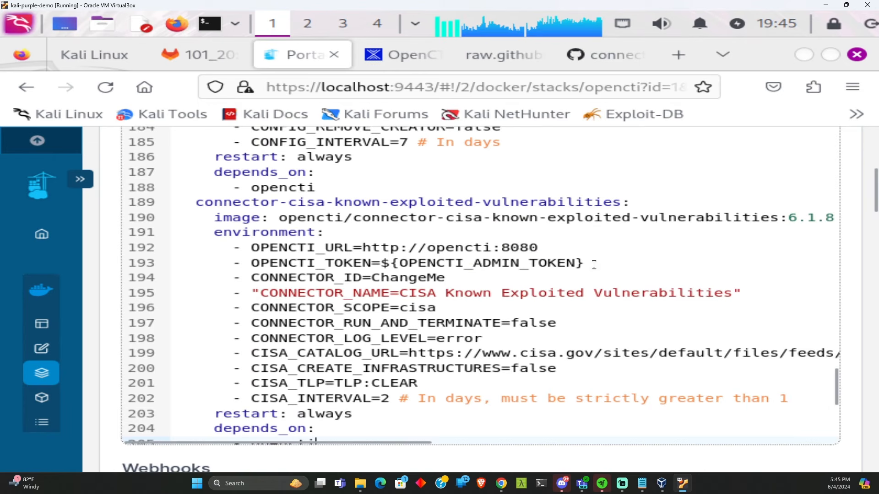
drag(593, 265, 243, 244)
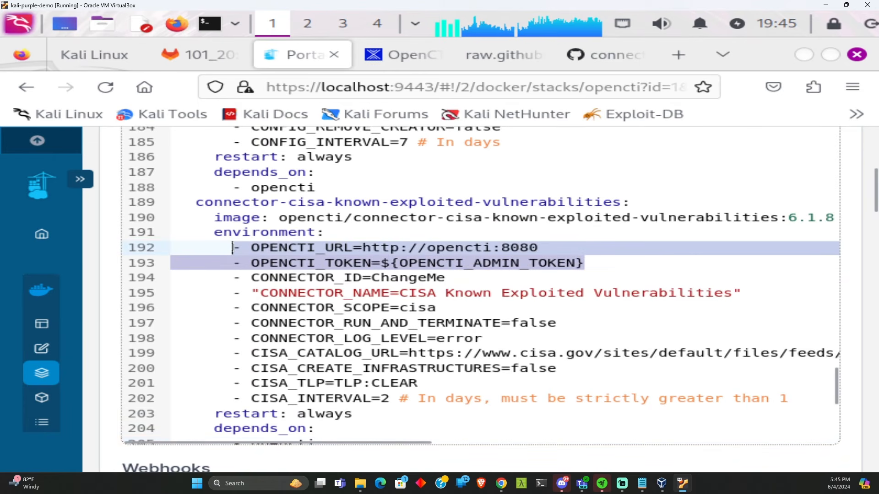
scroll(312, 284, down, 5)
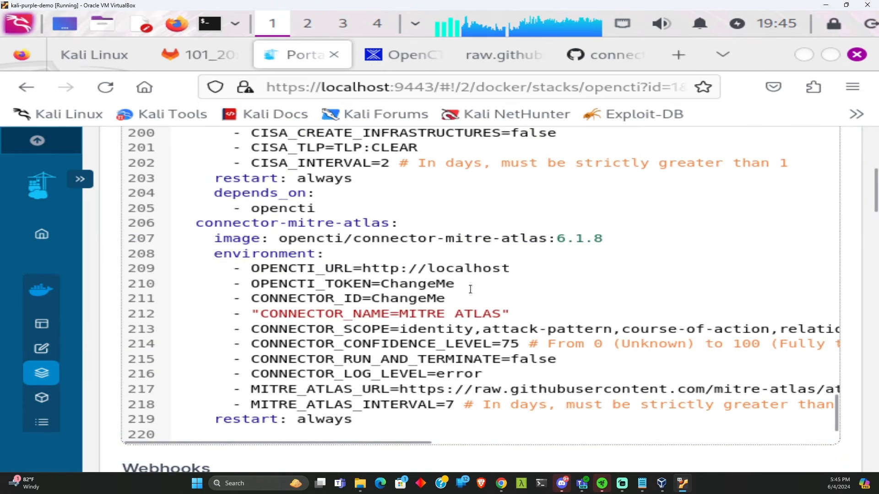
drag(470, 289, 236, 268)
key(ctrl+v)
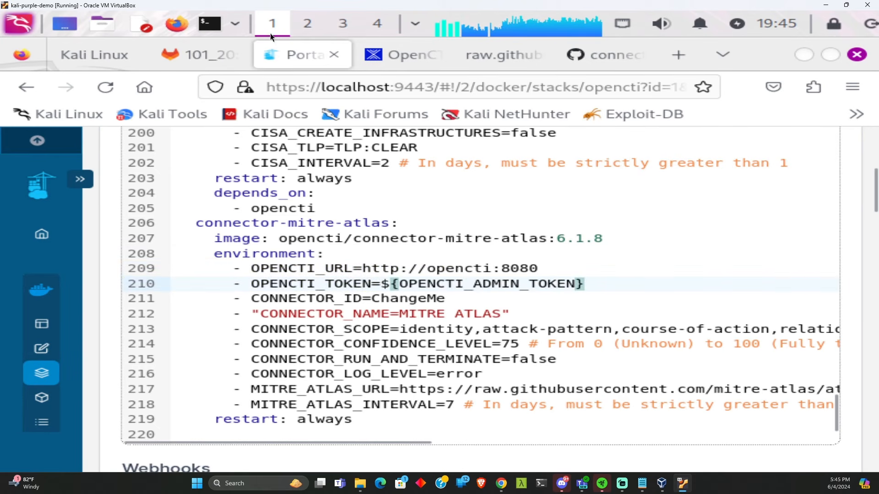
In the terminal, reuse the earlier sudo bash command to append CONNECTOR_MITRE_ATLAS_ID with a random kernel UUID to .env.
click(410, 29)
click(438, 78)
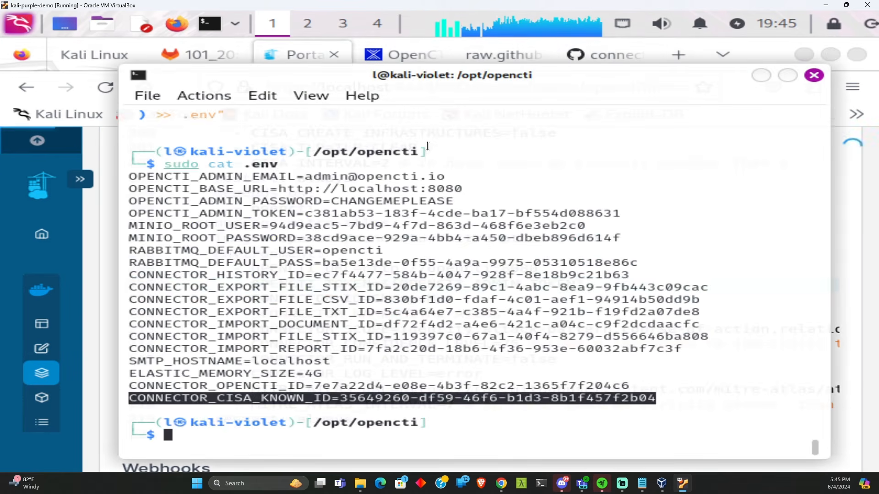
key(Up)
key(Up)
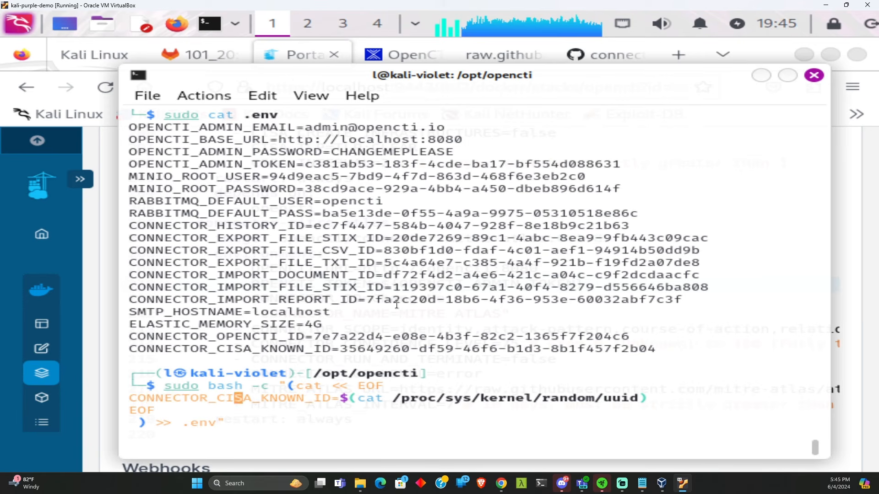
key(BackSpace)
key(BackSpace)
key(BackSpace)
key(BackSpace)
key(BackSpace)
key(BackSpace)
key(BackSpace)
key(BackSpace)
key(BackSpace)
key(BackSpace)
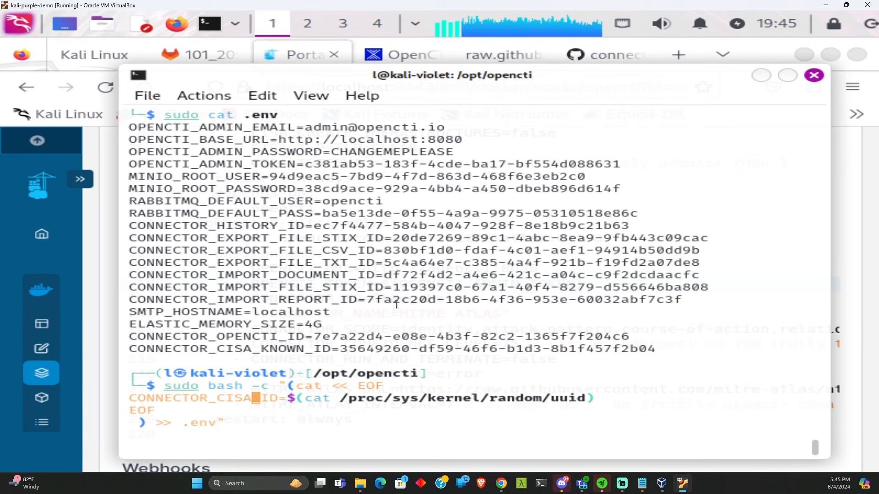
text(MITRE)
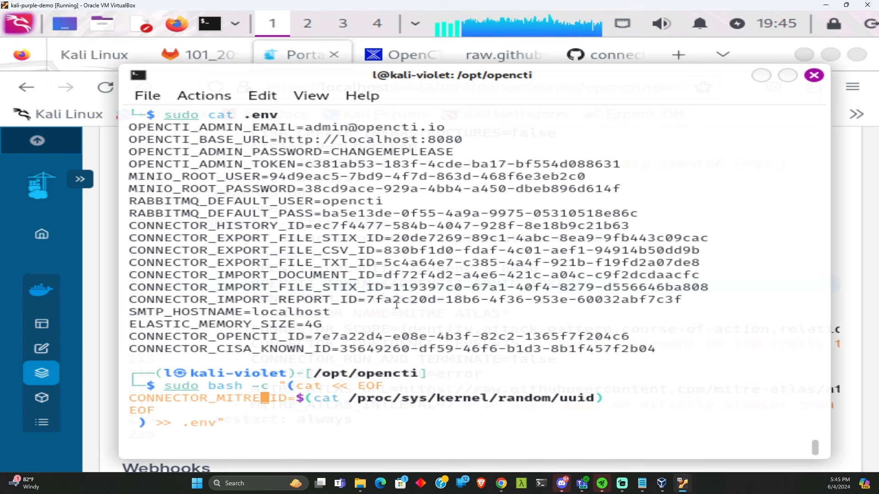
text(_ATLAS)
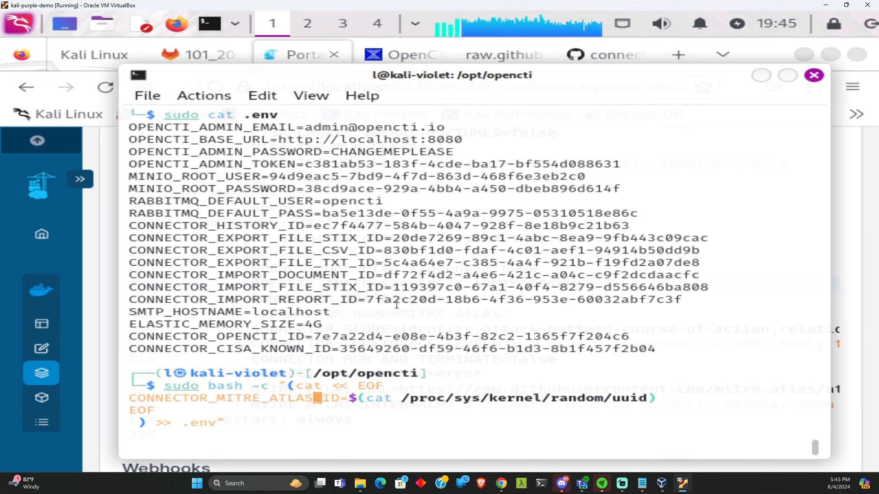
key(Return)
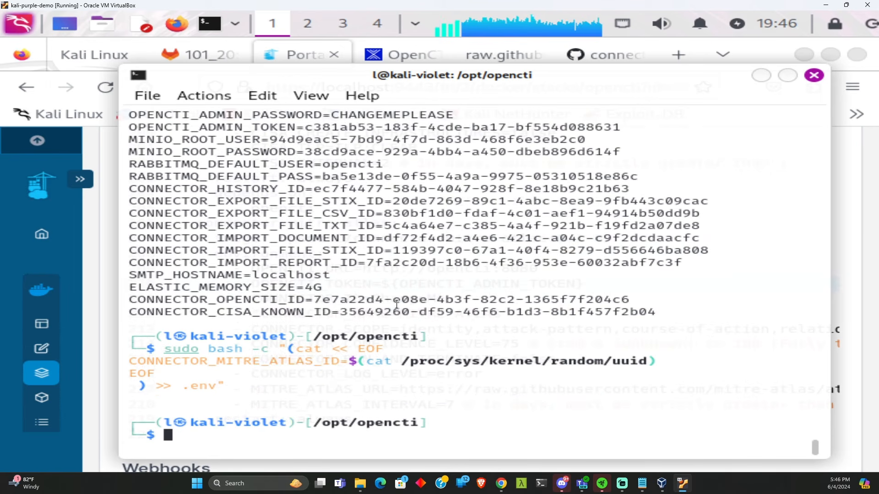
Print the .env file with sudo cat and copy its CONNECTOR_MITRE_ATLAS_ID line.
key(Up)
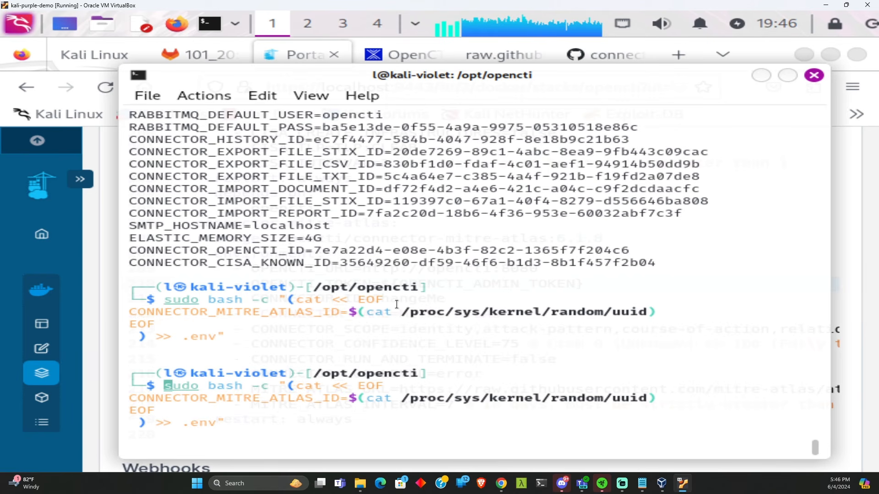
key(Up)
key(Up)
key(Down)
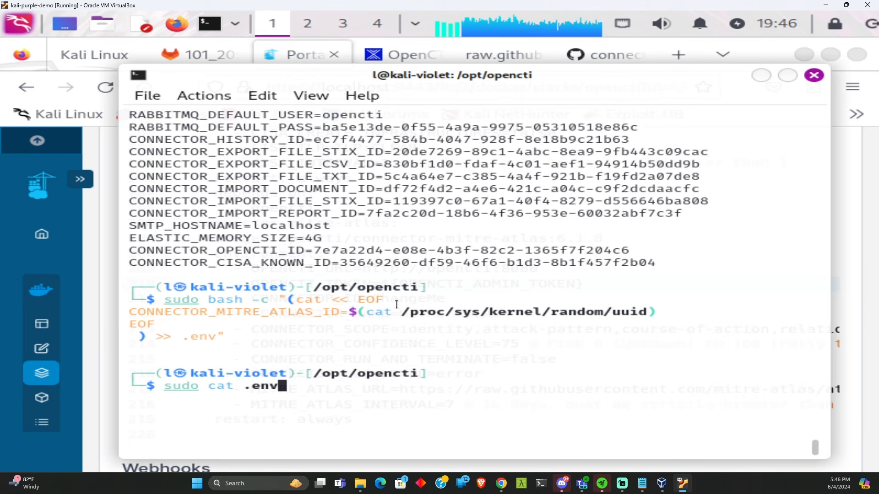
key(Return)
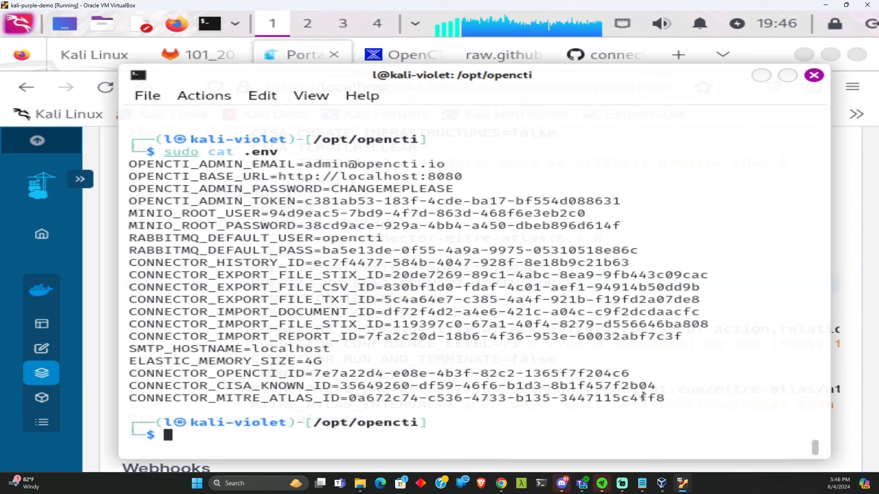
drag(666, 397, 142, 401)
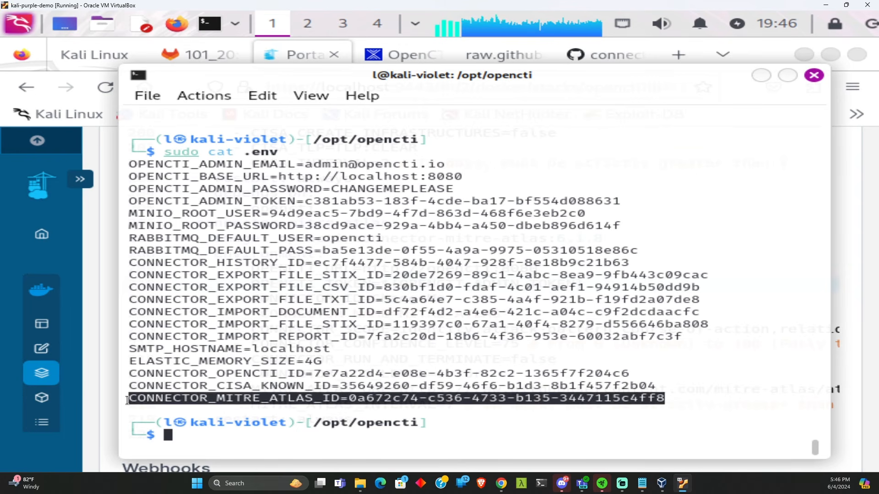
right_click(137, 400)
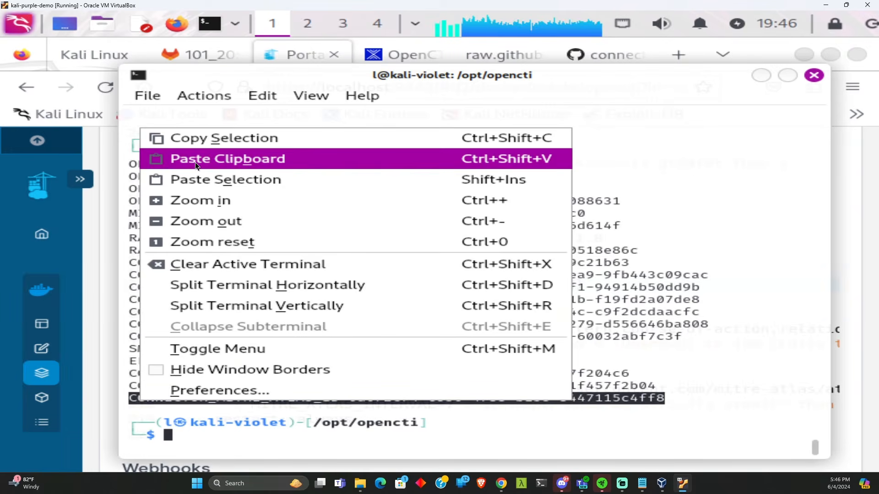
click(196, 138)
In Portainer, add a stack environment variable named CONNECTOR_MITRE_ATLAS_ID, pasting the copied line and trimming off the equals sign and UUID.
click(106, 276)
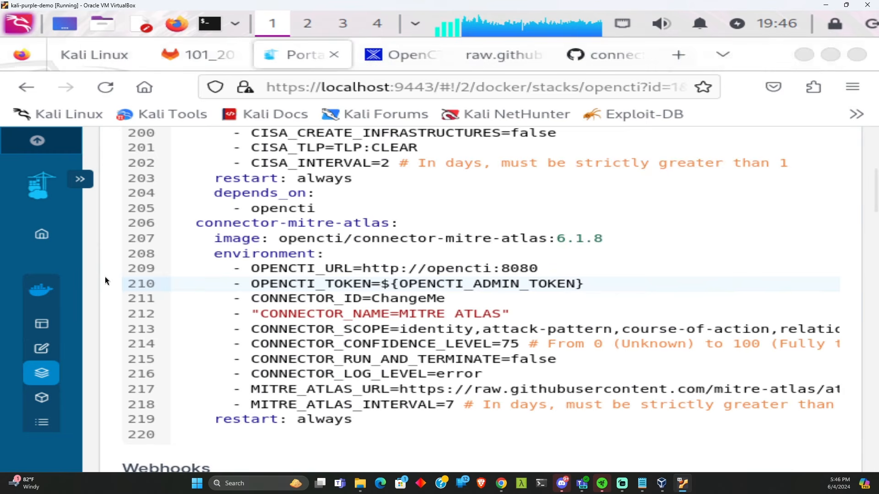
scroll(227, 382, down, 15)
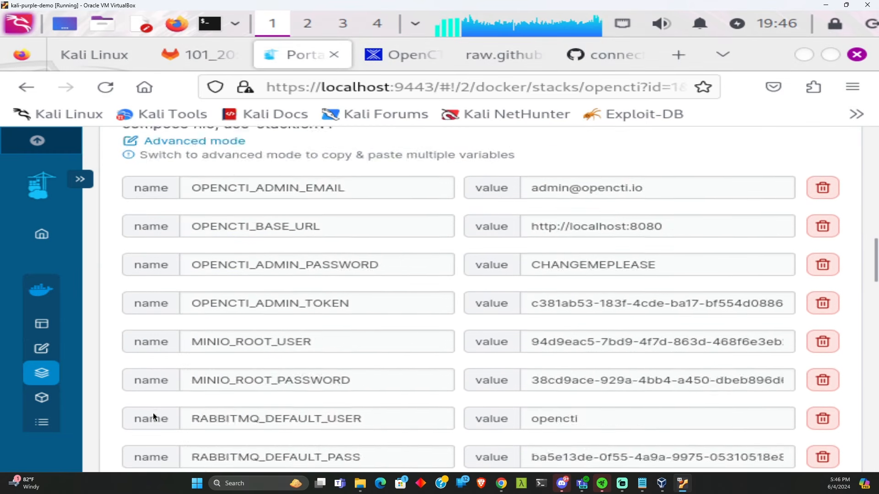
scroll(182, 400, down, 10)
scroll(183, 397, up, 6)
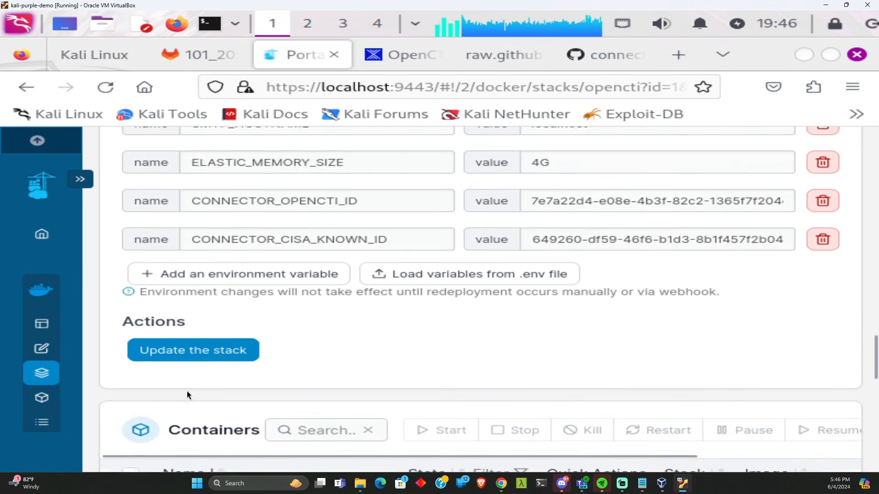
click(180, 322)
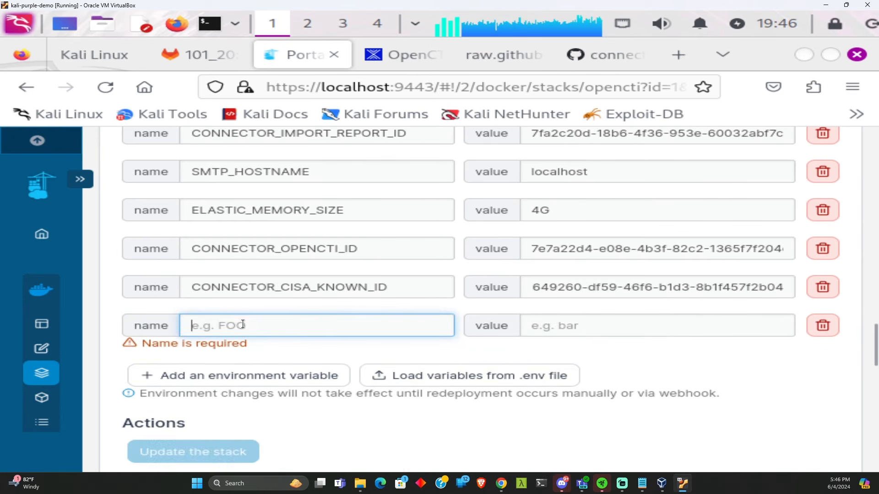
key(ctrl+v)
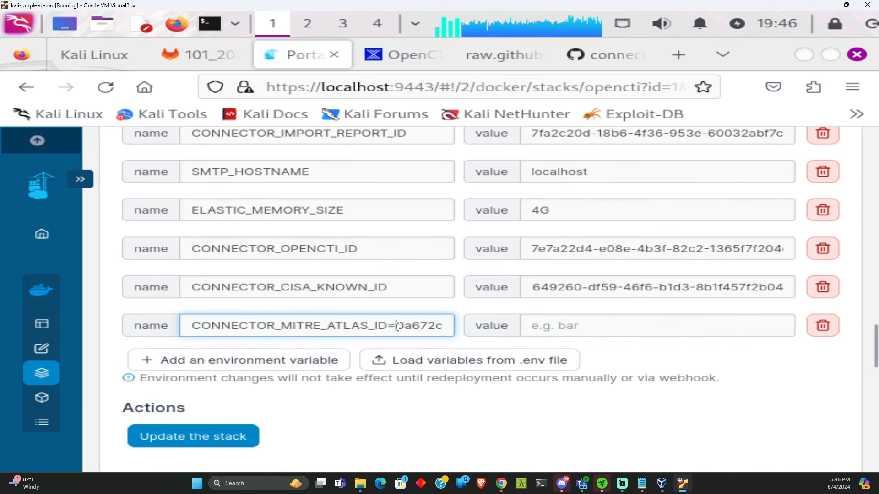
drag(397, 326, 566, 319)
key(BackSpace)
key(BackSpace)
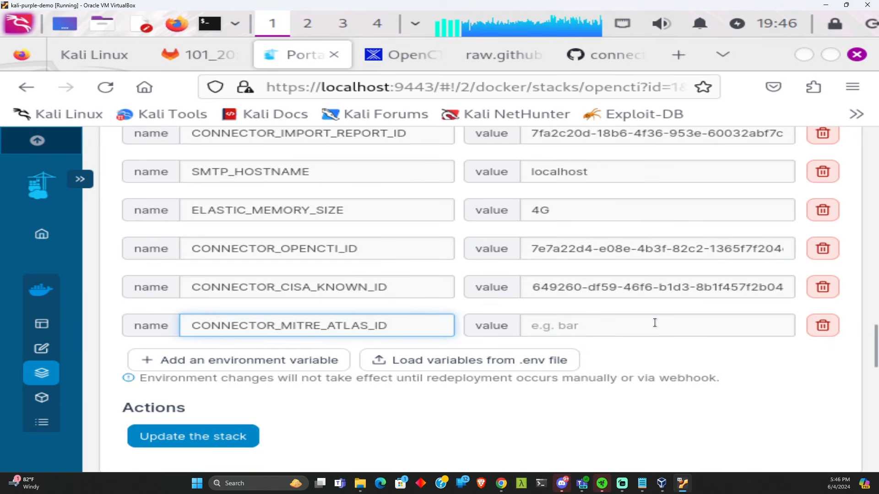
Fill the CONNECTOR_MITRE_ATLAS_ID variable's value with the copied UUID only, removing the pasted name prefix.
click(609, 326)
key(ctrl+v)
drag(599, 329, 537, 327)
click(533, 327)
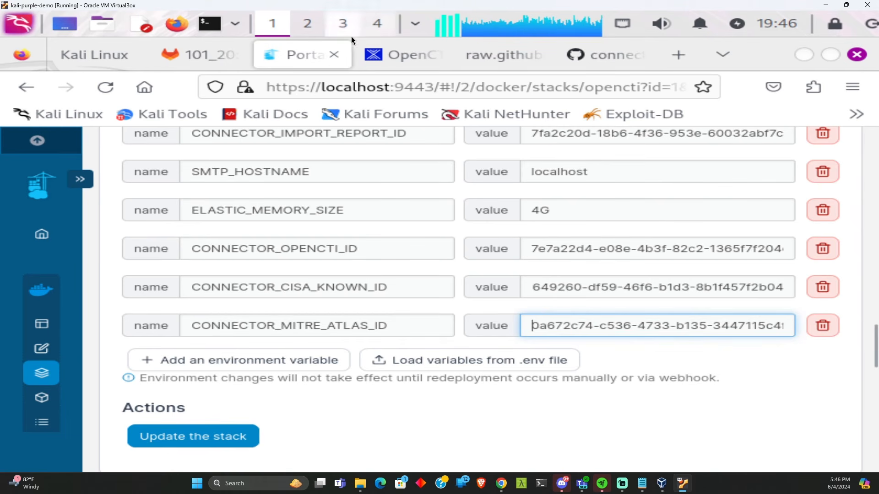
On GitHub, go back to the external-import folder and open the mitre connector's docker-compose.yml.
click(593, 54)
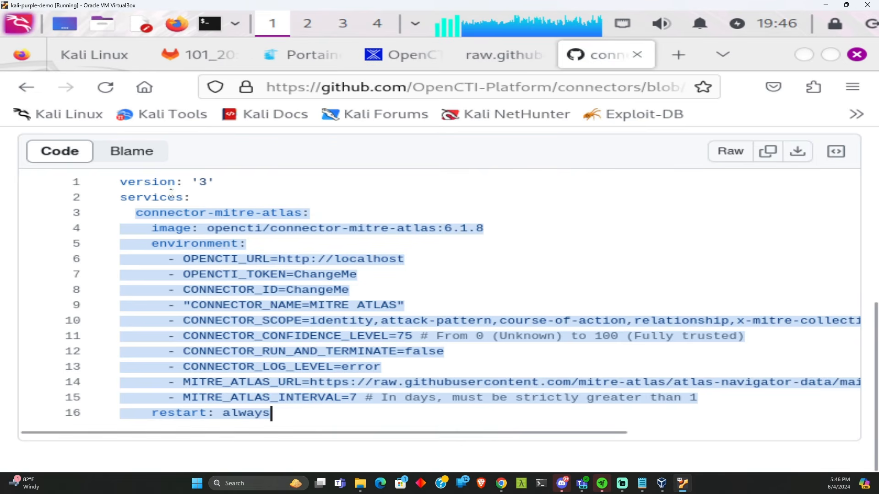
scroll(194, 232, up, 5)
click(371, 322)
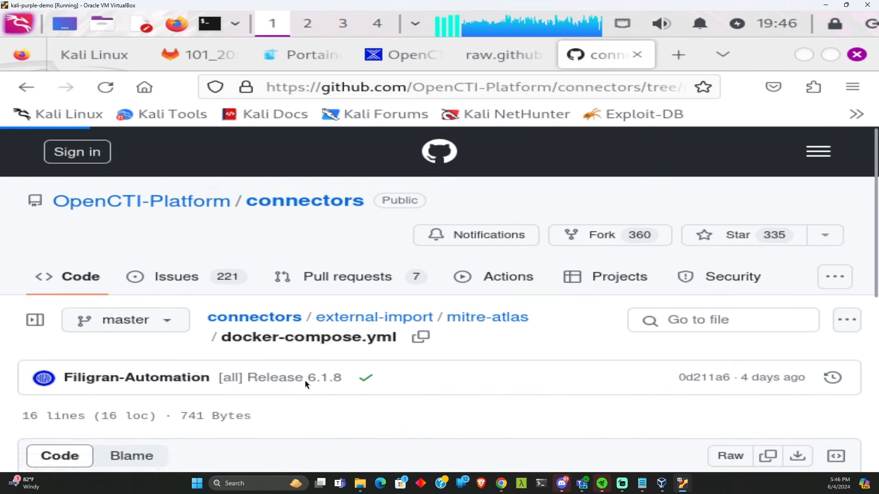
scroll(231, 377, down, 12)
scroll(161, 375, down, 12)
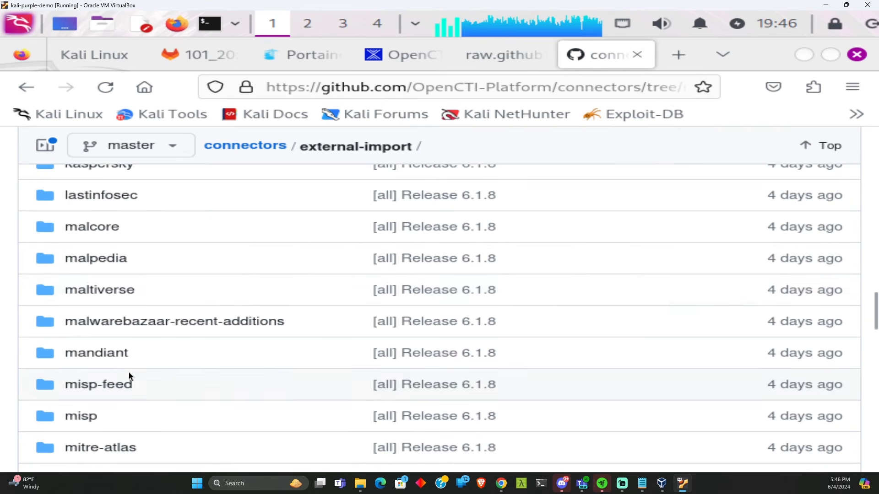
scroll(128, 372, down, 2)
scroll(104, 363, down, 3)
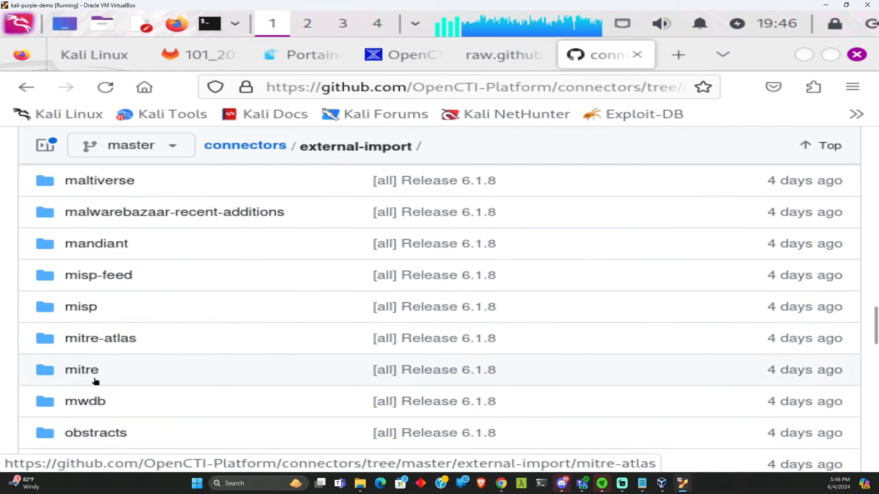
click(80, 306)
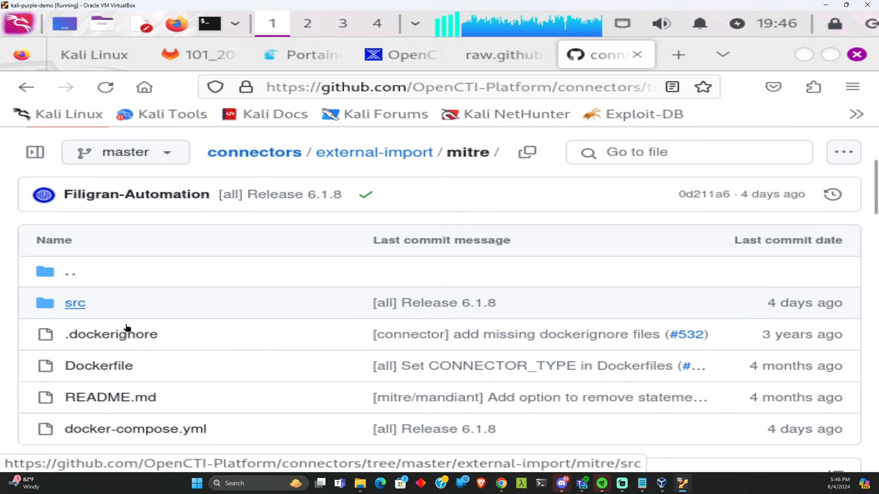
click(130, 429)
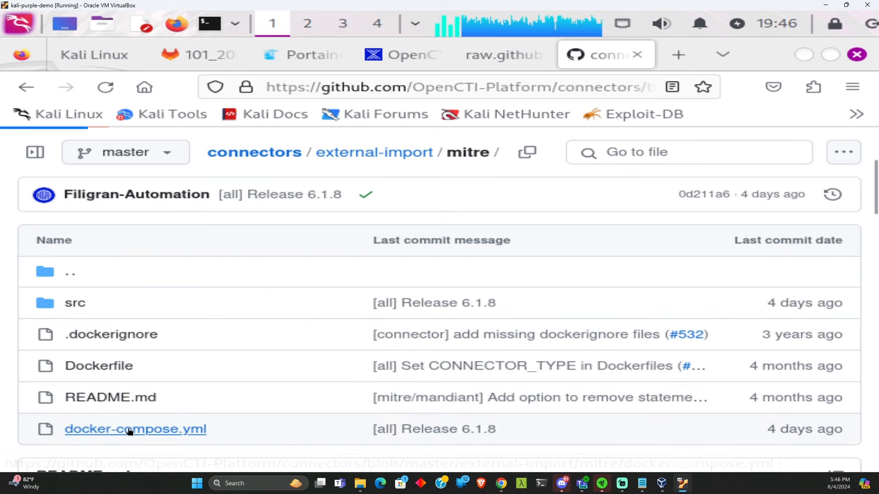
Copy the connector-mitre service block from its name through the restart: always line.
scroll(142, 270, down, 2)
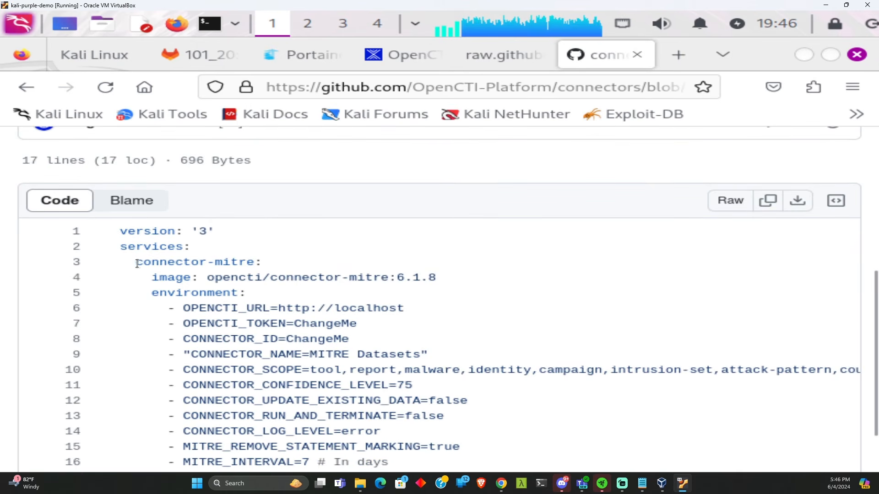
drag(138, 262, 264, 421)
scroll(297, 355, down, 1)
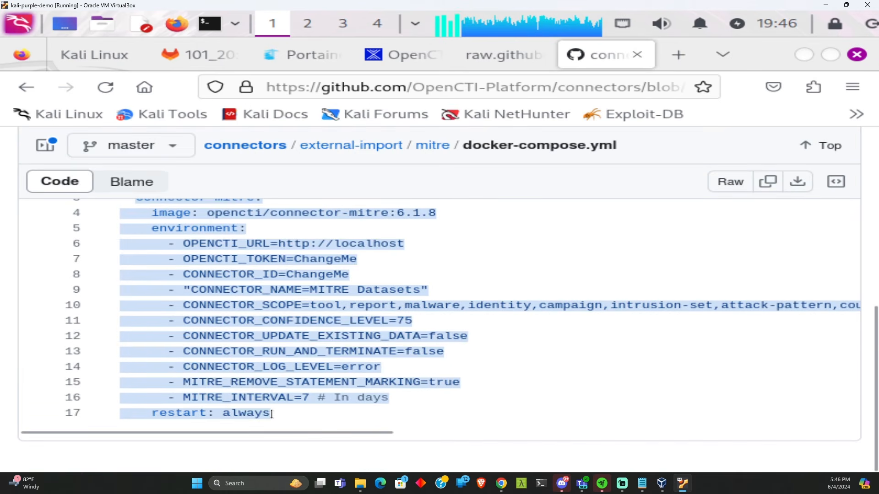
Paste the connector-mitre service below the MITRE ATLAS connector in the Portainer stack, indented to service level, with an empty line before volumes.
click(311, 55)
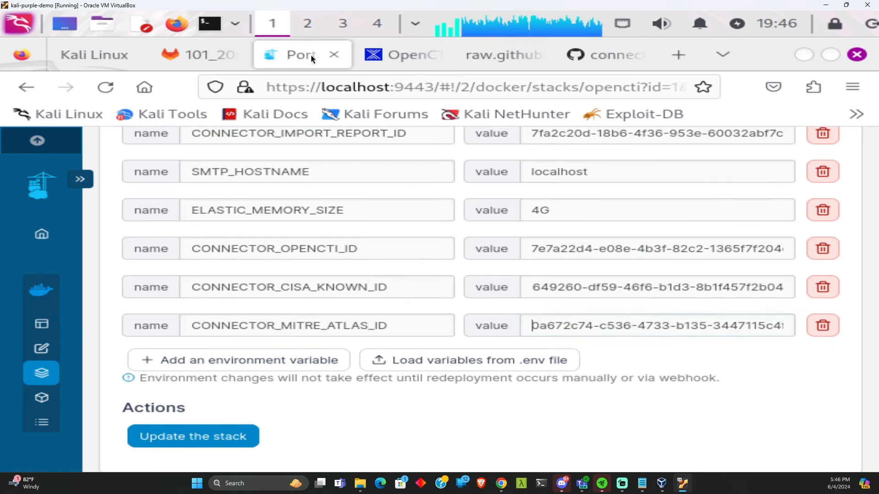
scroll(259, 336, up, 10)
scroll(259, 336, up, 6)
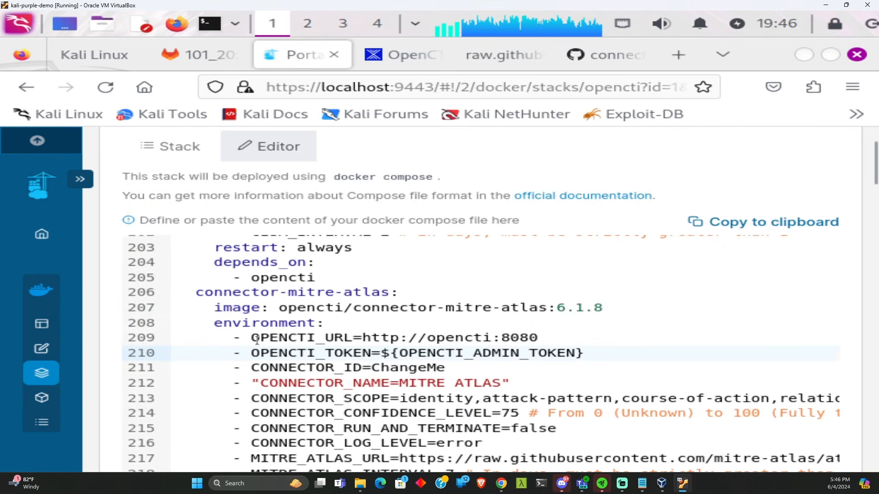
scroll(253, 404, down, 2)
click(229, 327)
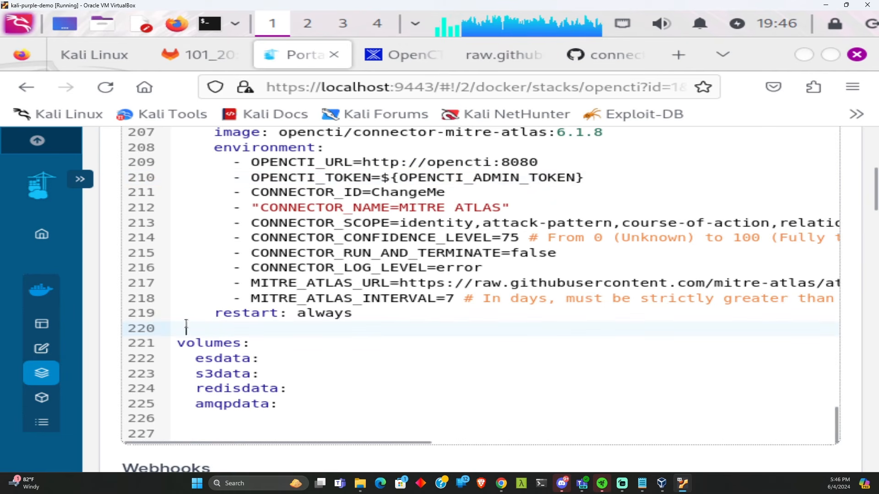
key(BackSpace)
key(ctrl+v)
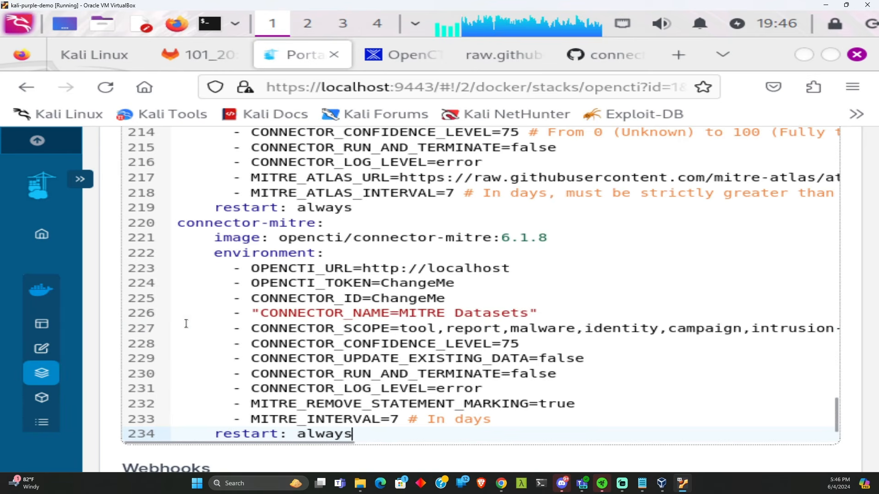
key(Return)
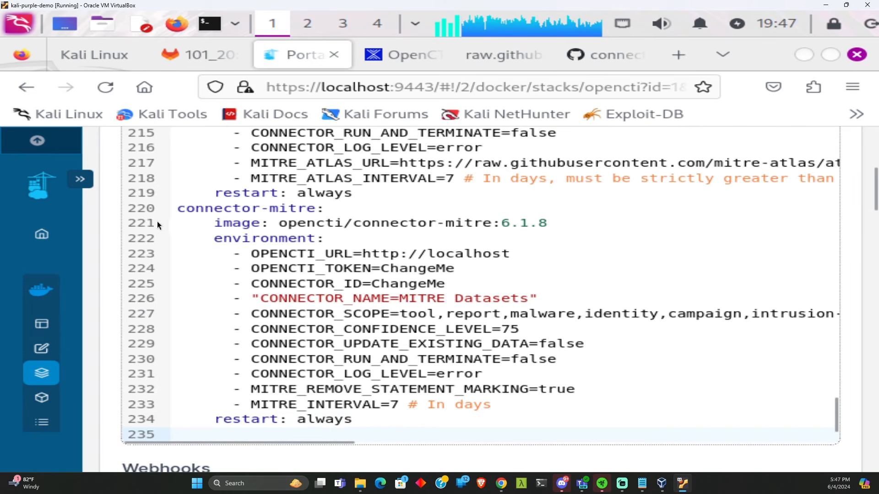
Copy the CISA connector's depends_on opencti lines and add them after the MITRE ATLAS connector's restart: always.
scroll(287, 212, up, 5)
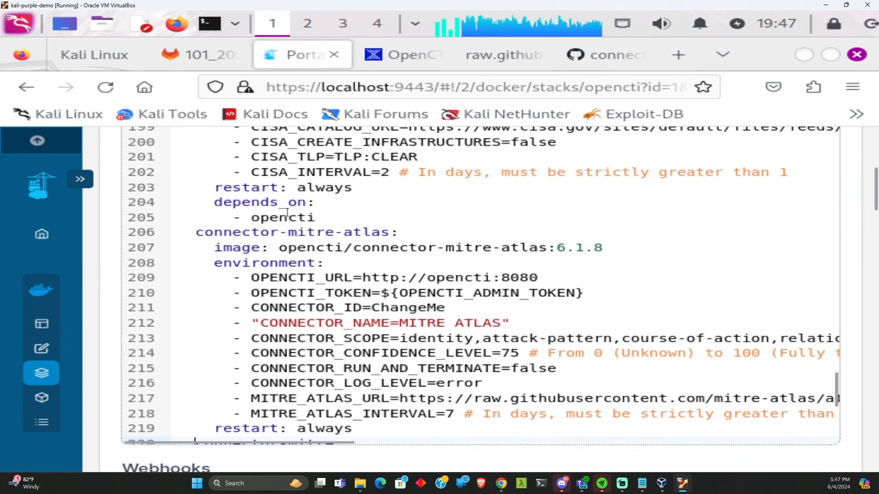
drag(330, 216, 214, 205)
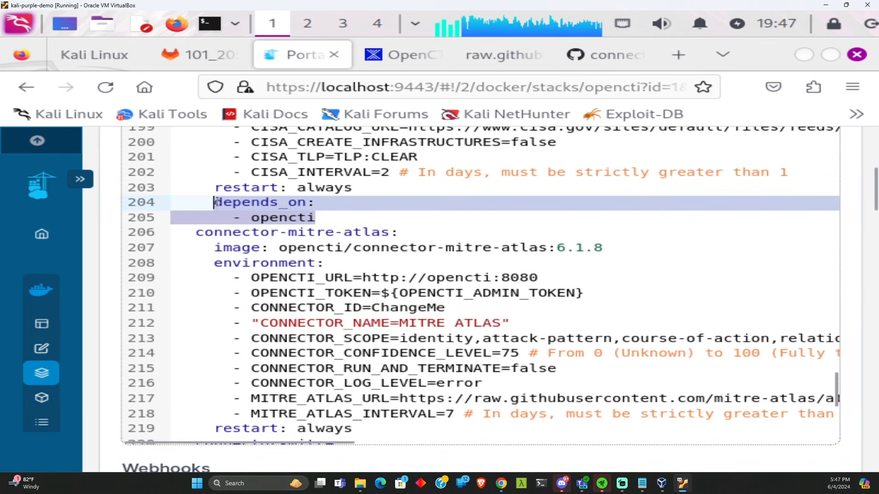
scroll(286, 333, down, 4)
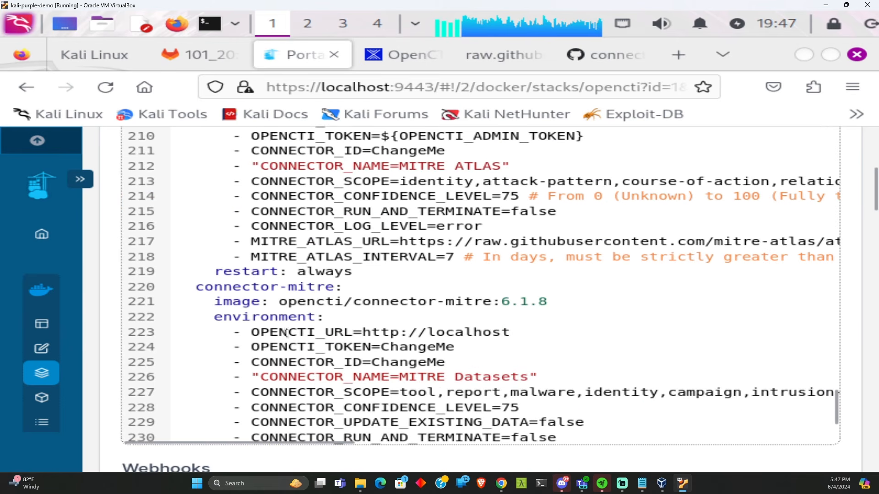
click(360, 271)
key(Return)
text(depends_on:       - opencti)
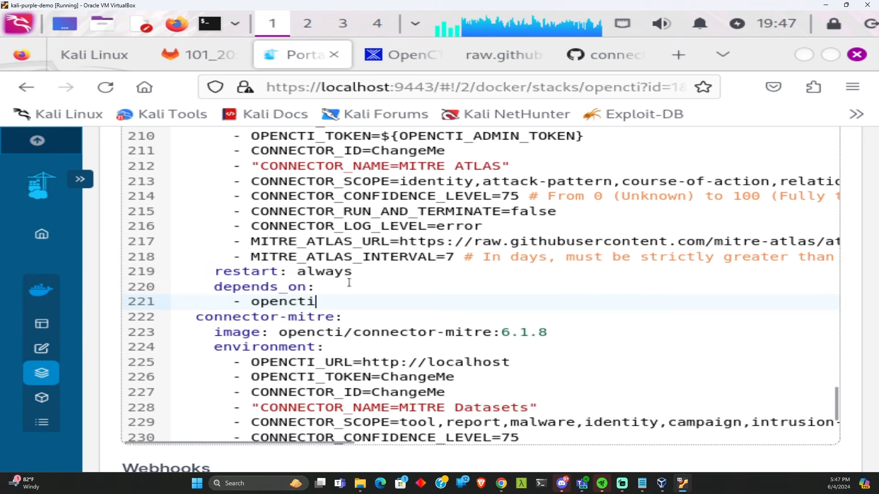
Add the same depends_on opencti lines to the end of the connector-mitre service, keeping an empty line before volumes.
scroll(325, 302, down, 5)
scroll(324, 311, down, 2)
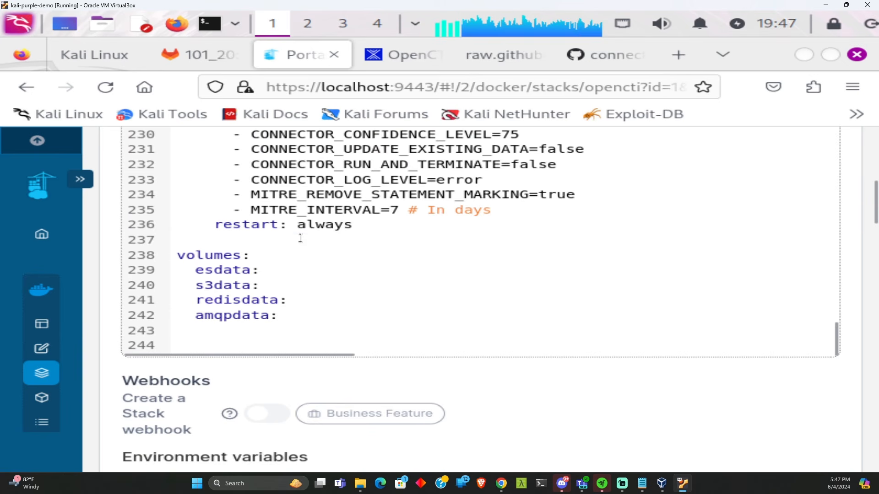
text(depends_on:       - opencti)
key(Return)
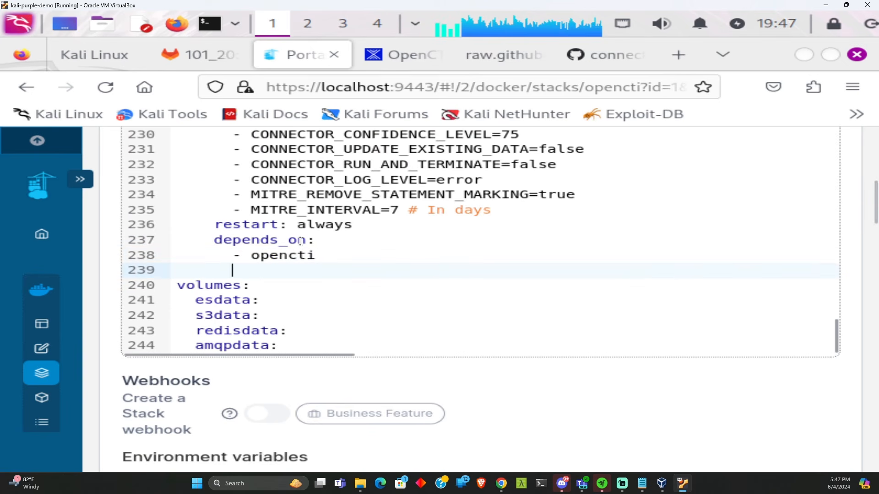
key(BackSpace)
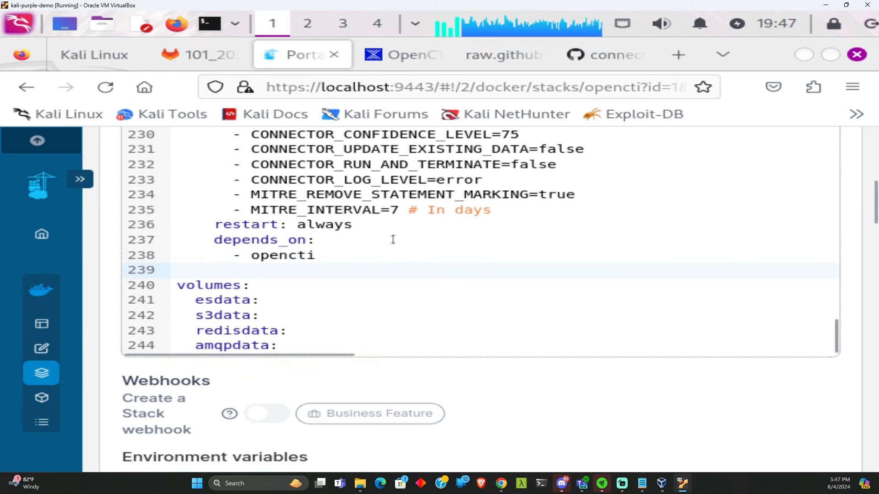
scroll(400, 185, up, 4)
scroll(401, 185, up, 6)
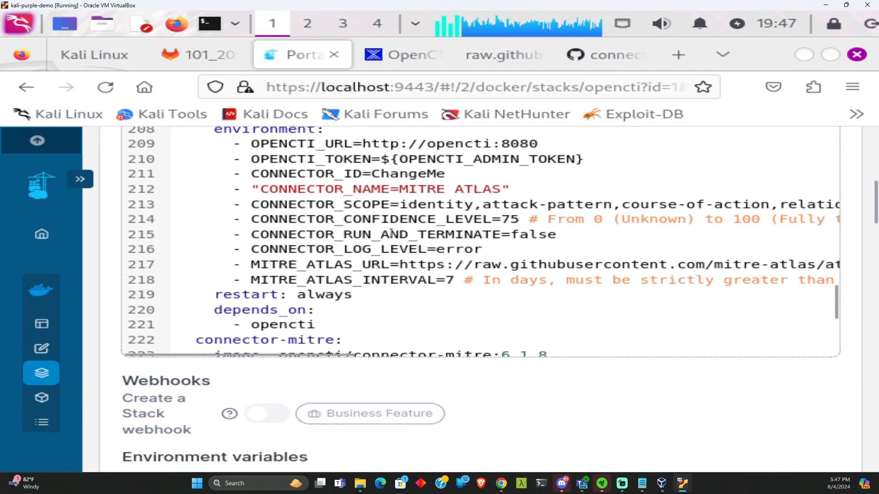
drag(583, 227, 240, 211)
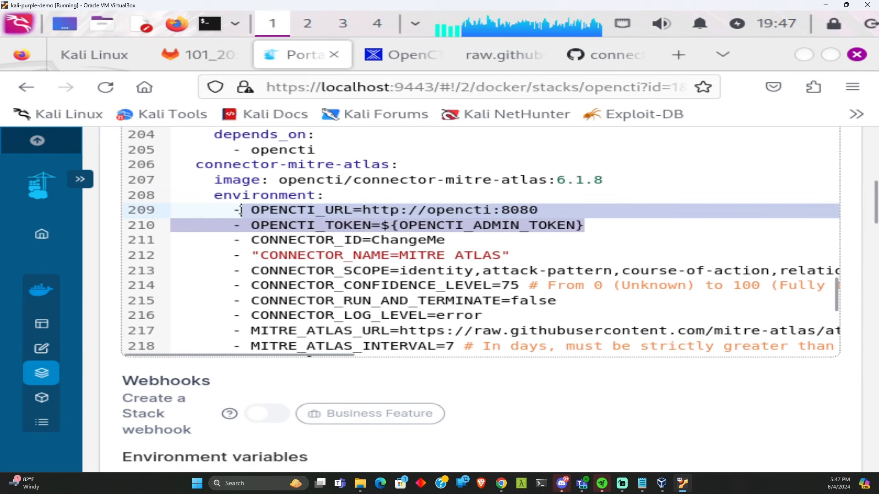
scroll(298, 232, down, 6)
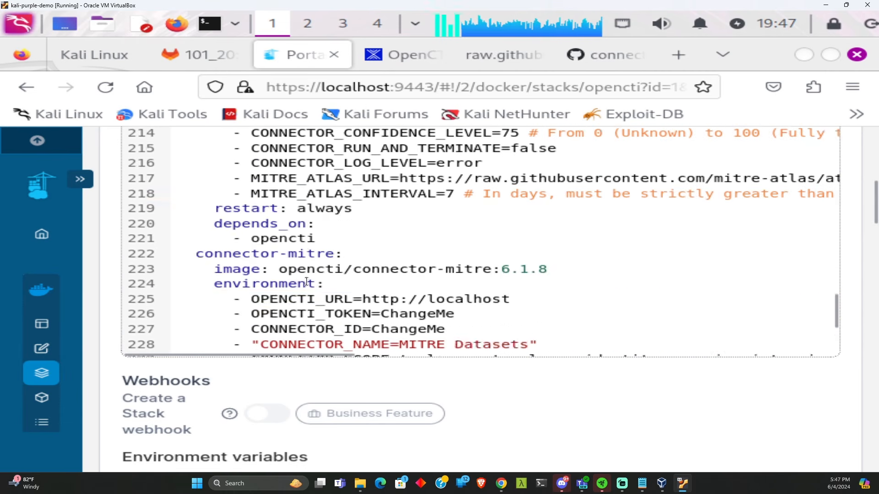
drag(457, 237, 228, 219)
key(ctrl+v)
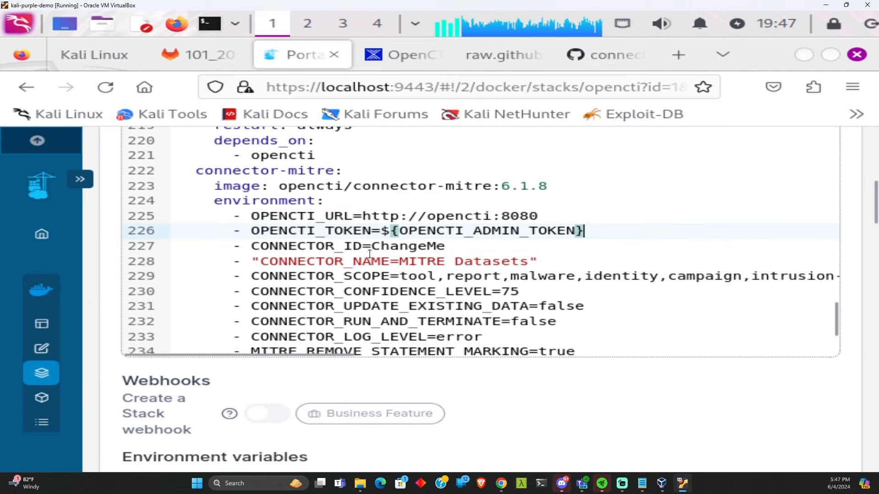
Set the MITRE ATLAS connector's CONNECTOR_ID to ${CONNECTOR_MITRE_ATLAS_ID}, matching the existing environment variable name.
scroll(340, 211, up, 6)
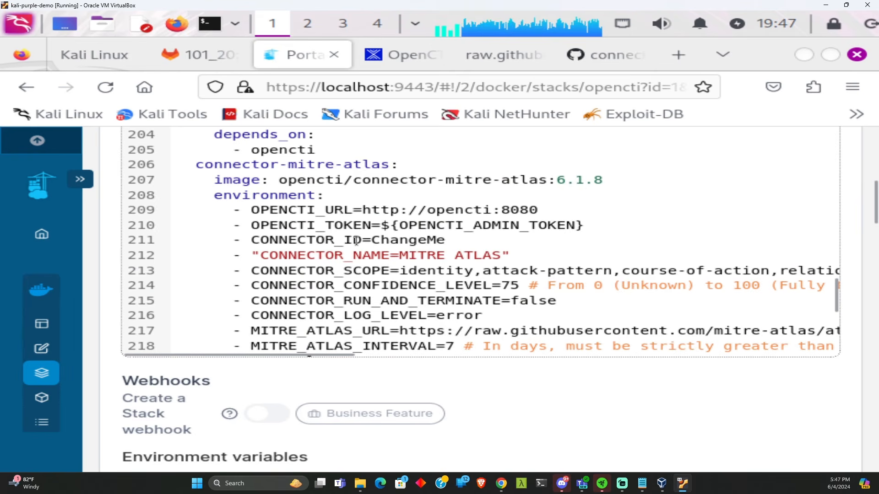
scroll(356, 240, down, 5)
scroll(358, 247, up, 5)
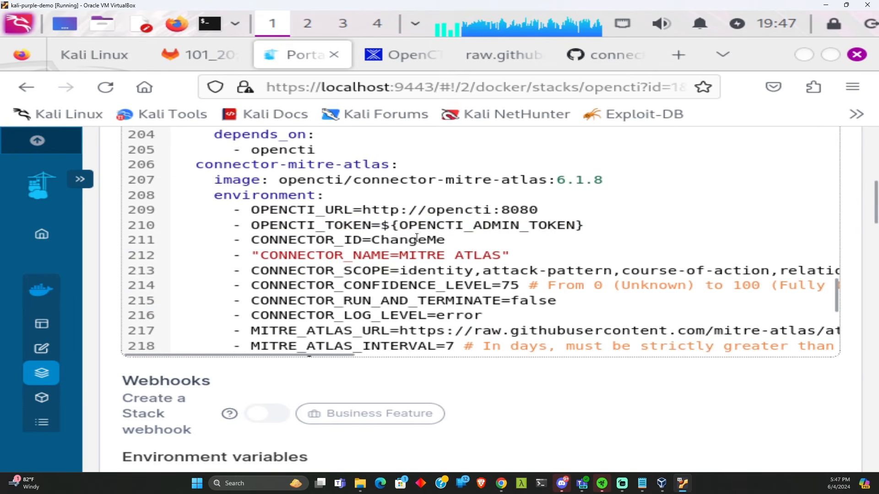
scroll(416, 237, down, 7)
scroll(333, 383, down, 8)
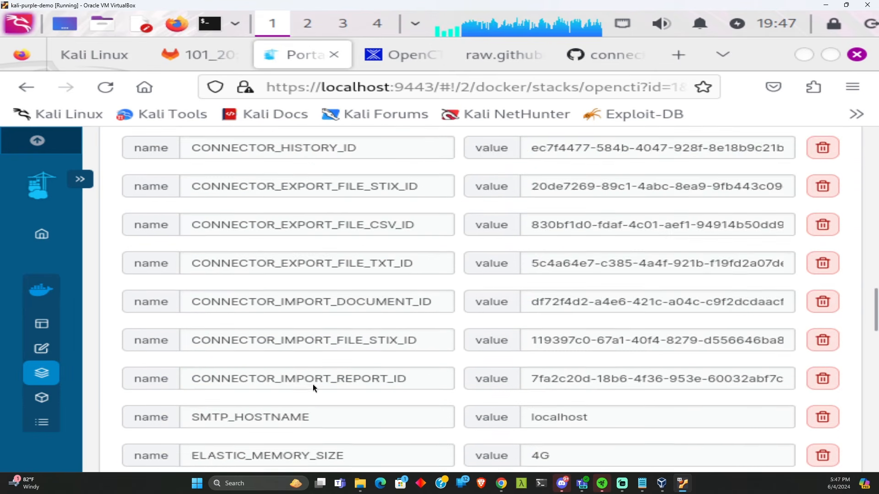
scroll(313, 387, down, 8)
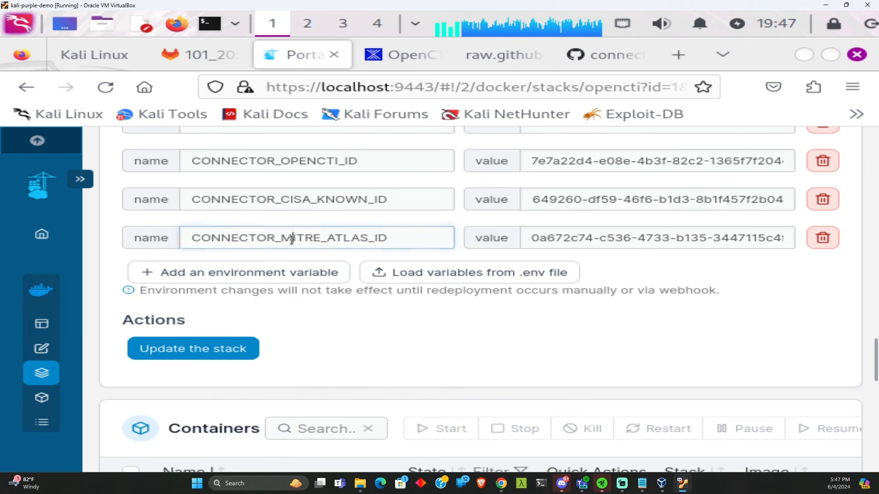
double_click(291, 238)
scroll(347, 366, up, 10)
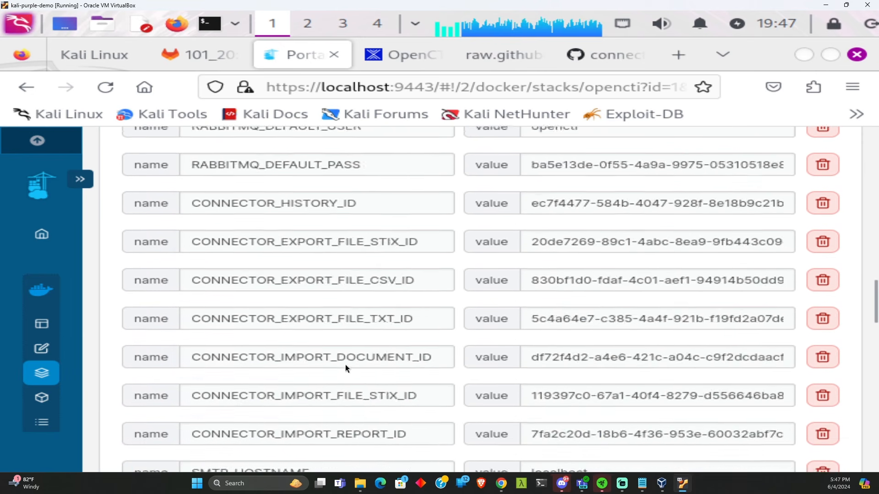
scroll(348, 320, up, 7)
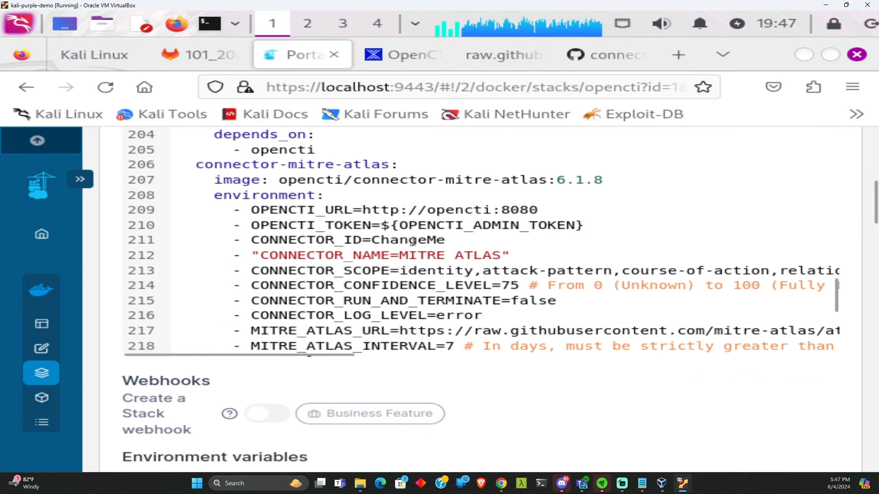
double_click(406, 241)
key(BackSpace)
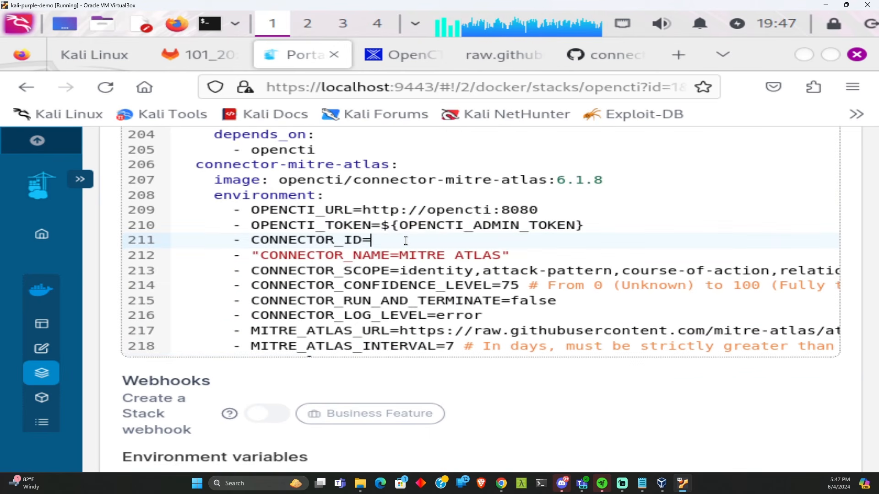
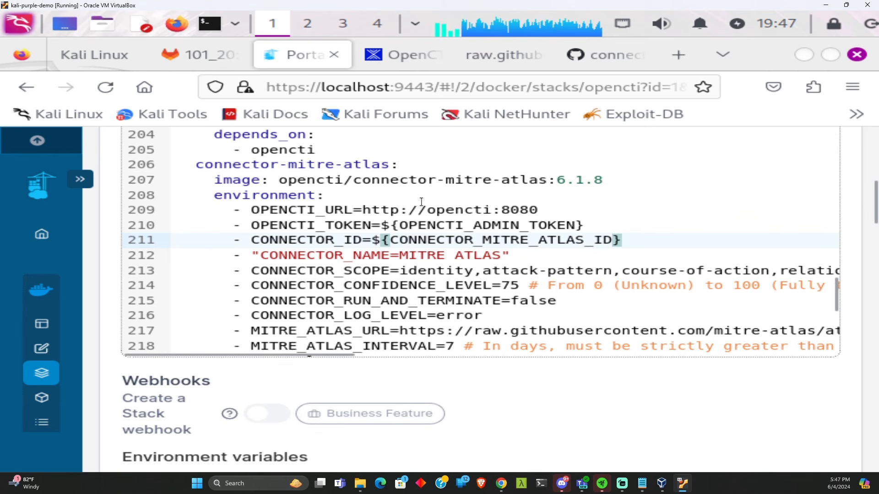
In the terminal, rerun the earlier UUID-generating command with the variable renamed to CONNECTOR_MITRE_ID, appending it to .env.
scroll(362, 243, up, 2)
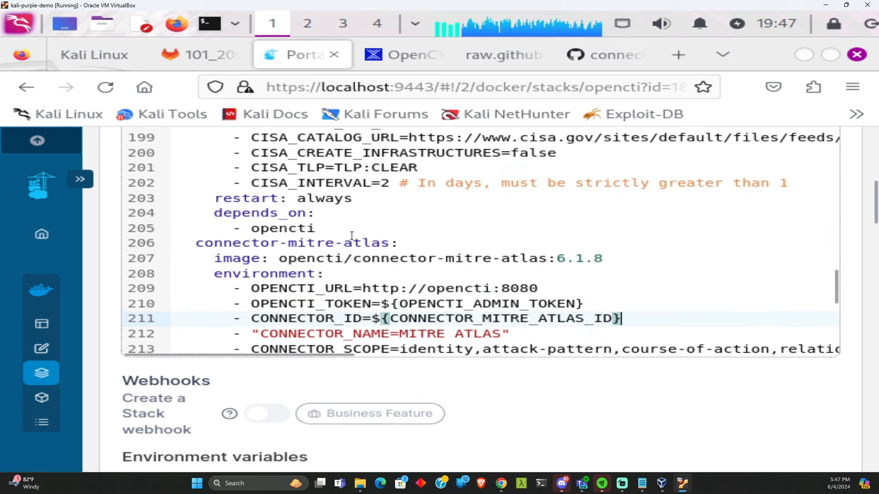
scroll(354, 238, down, 2)
scroll(362, 247, down, 3)
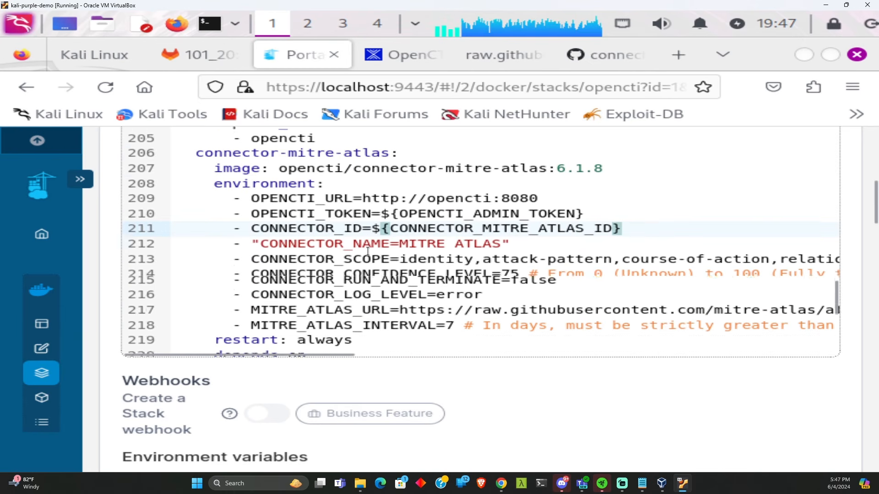
scroll(362, 249, down, 5)
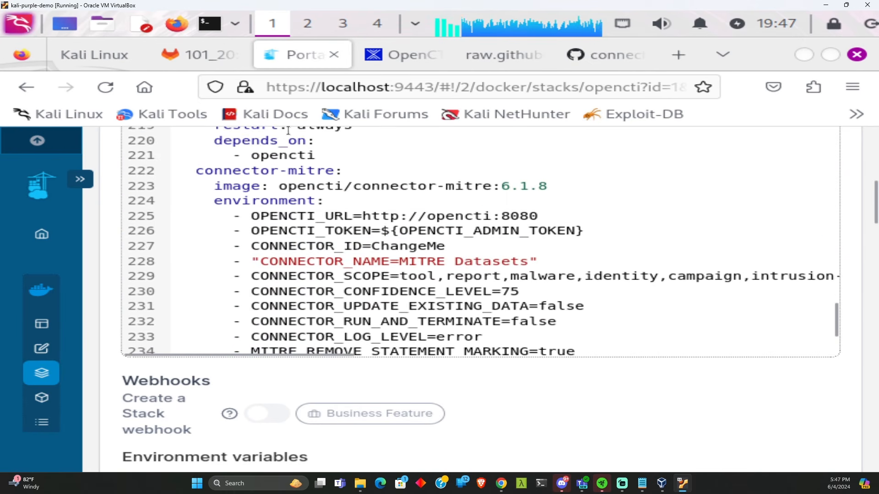
click(408, 26)
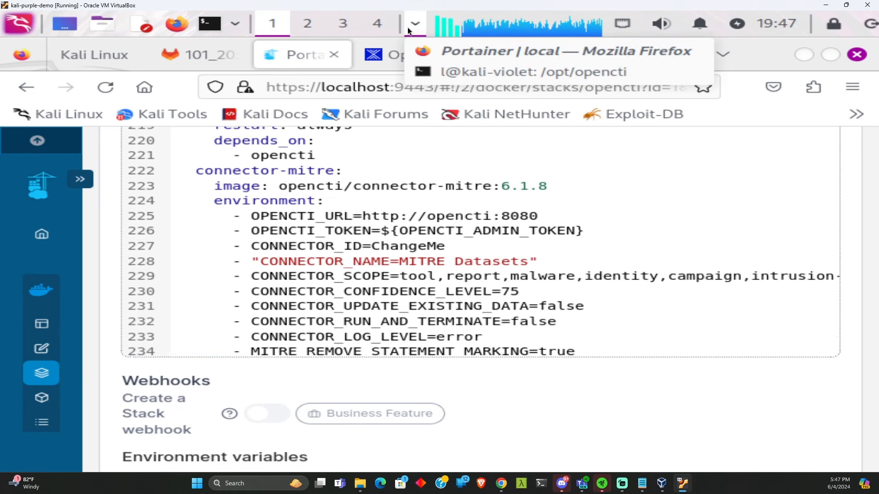
click(435, 67)
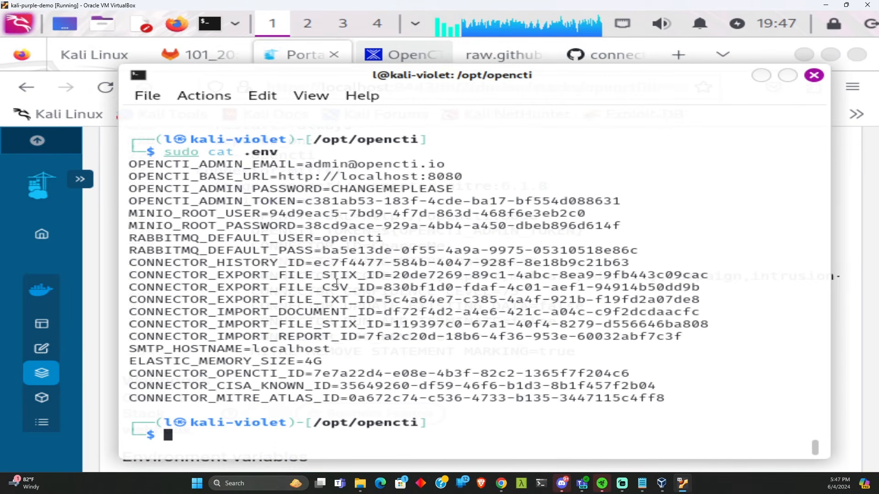
text(sudo bash -c "(cat << EOF CONNECTOR_MITRE_ATLAS_ID=$(cat /proc/sys/kernel/random/uuid) EOF  ) >> .env")
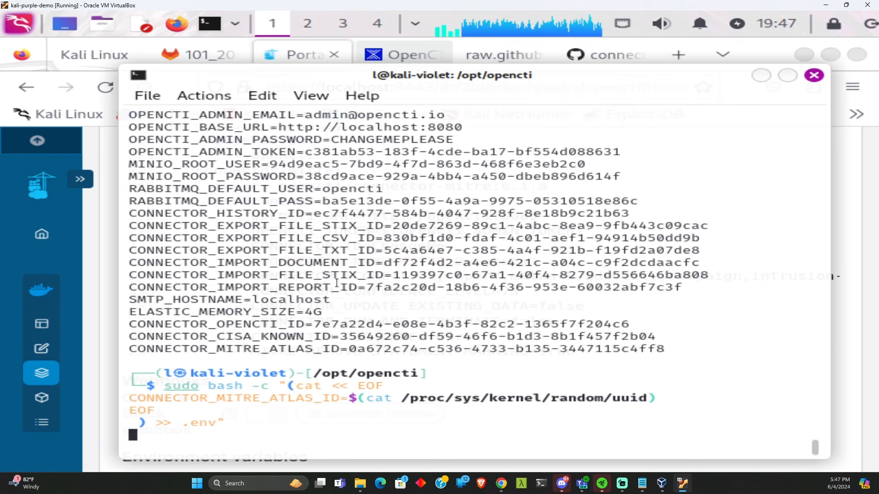
key(Up)
key(Left)
key(Up)
key(Up)
key(Right)
key(Down)
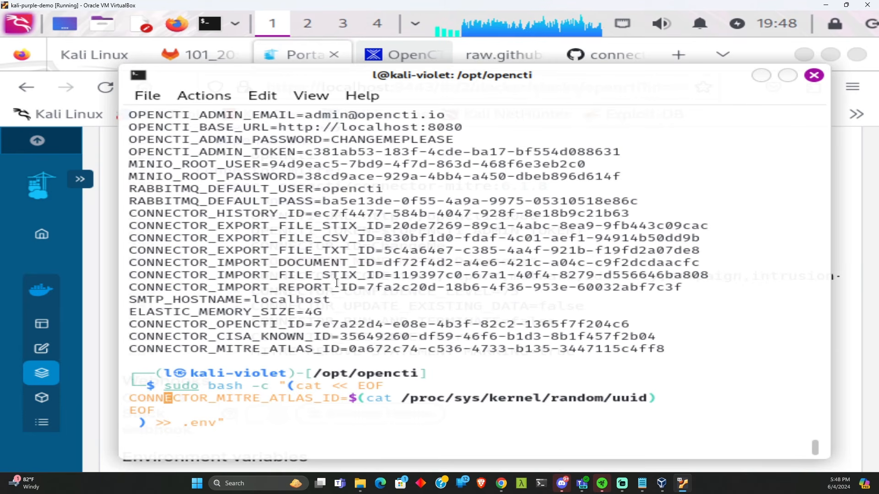
key(Right)
key(Right)
key(Right)
key(Right)
key(Right)
key(Right)
key(Right)
key(Right)
key(Right)
key(Right)
key(Right)
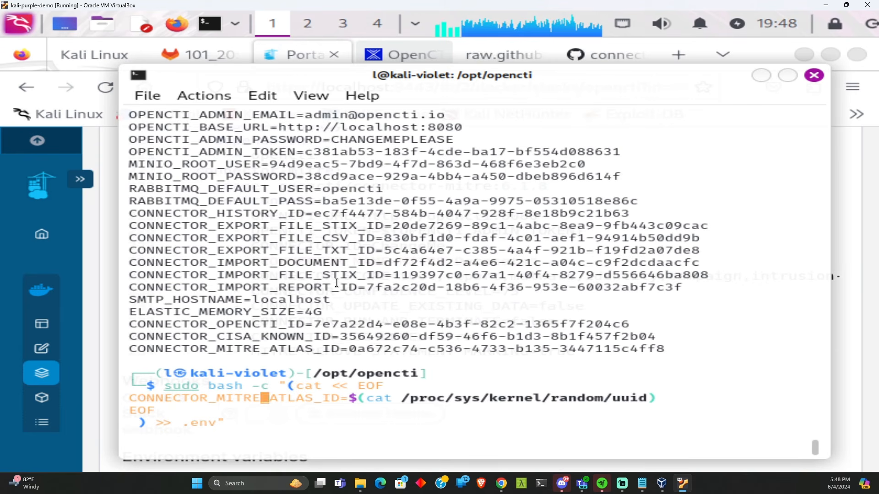
key(Delete)
key(Delete)
key(Delete)
key(Delete)
key(Delete)
key(Delete)
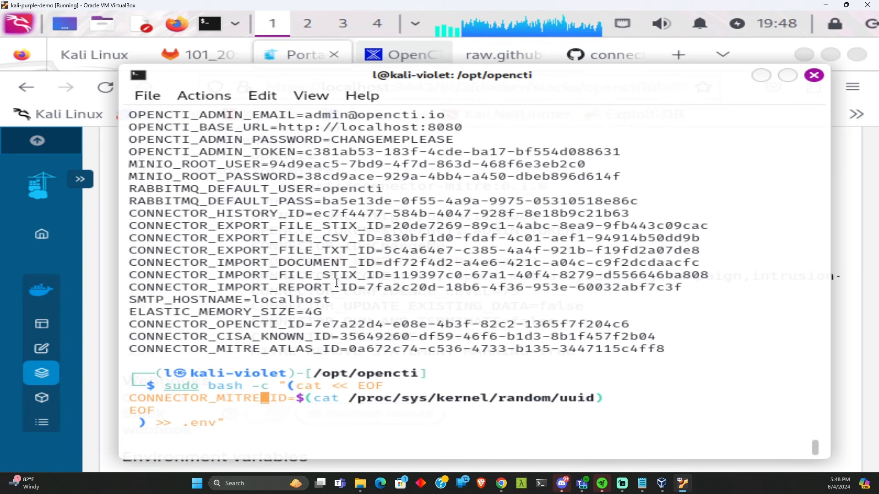
key(Return)
Print the .env file with sudo cat and copy the CONNECTOR_MITRE_ID line.
key(Up)
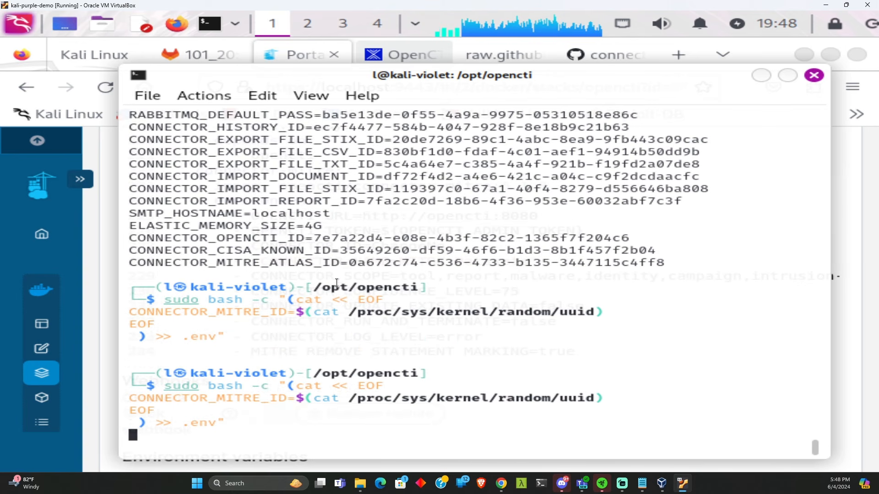
key(Up)
key(Up)
key(Up)
key(Up)
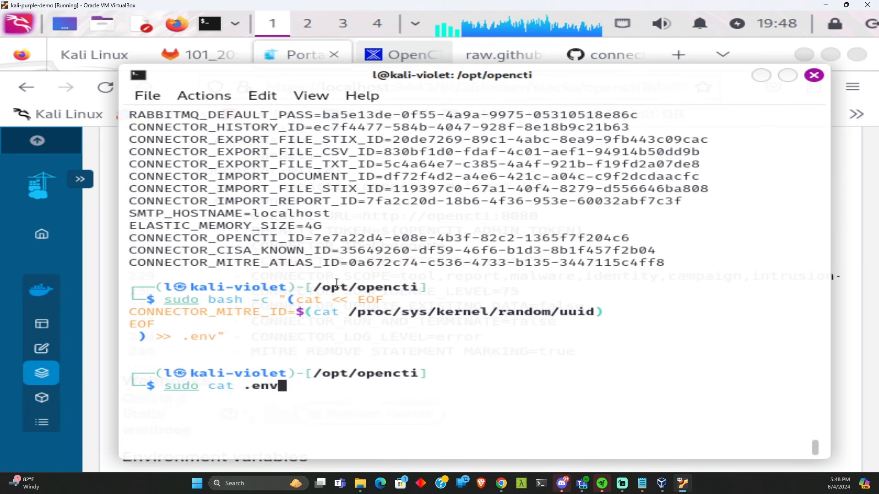
key(Return)
drag(613, 398, 110, 397)
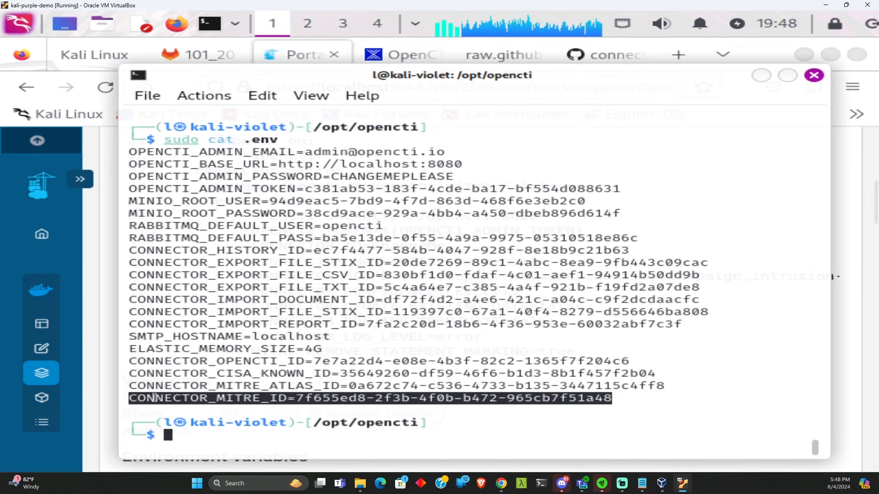
right_click(156, 397)
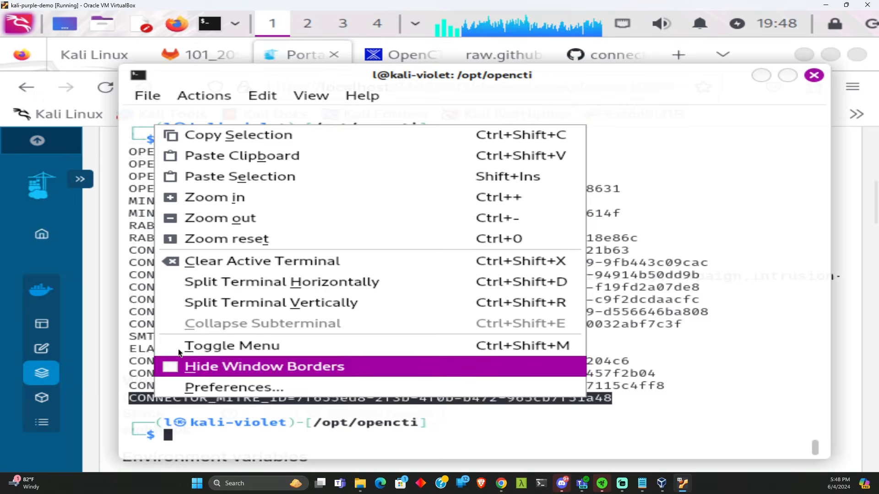
click(223, 136)
Back in the Portainer stack, add an environment variable named CONNECTOR_MITRE_ID with the copied UUID as its value.
click(100, 291)
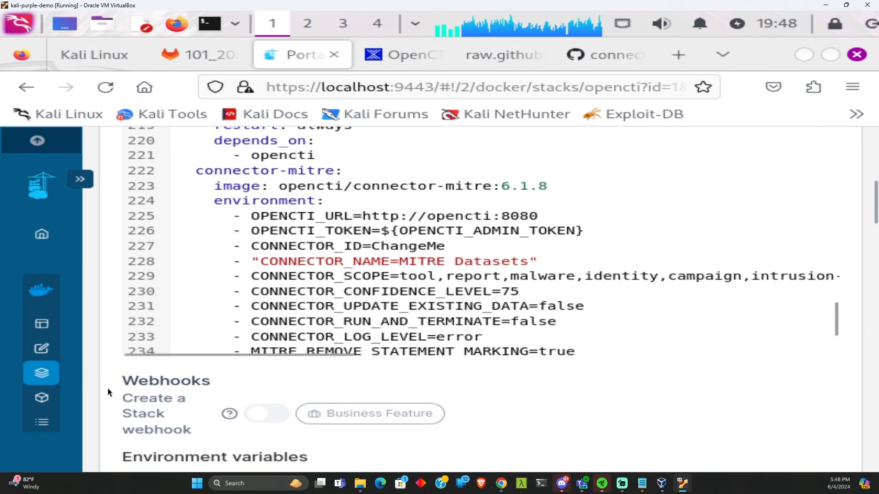
scroll(108, 388, down, 10)
scroll(130, 387, down, 6)
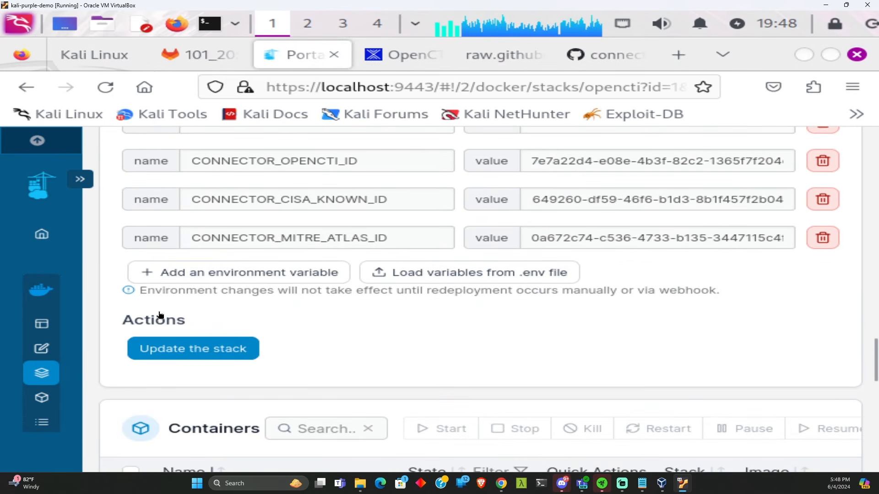
click(210, 272)
click(235, 276)
key(ctrl+v)
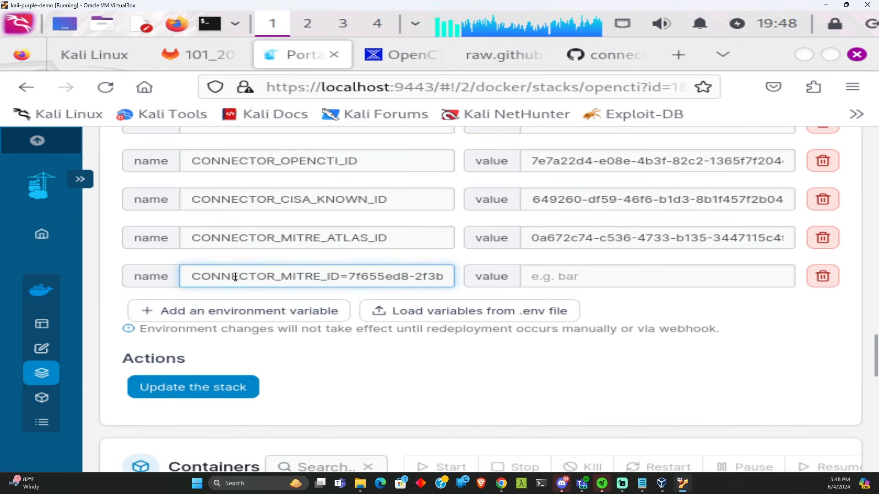
drag(350, 276, 534, 279)
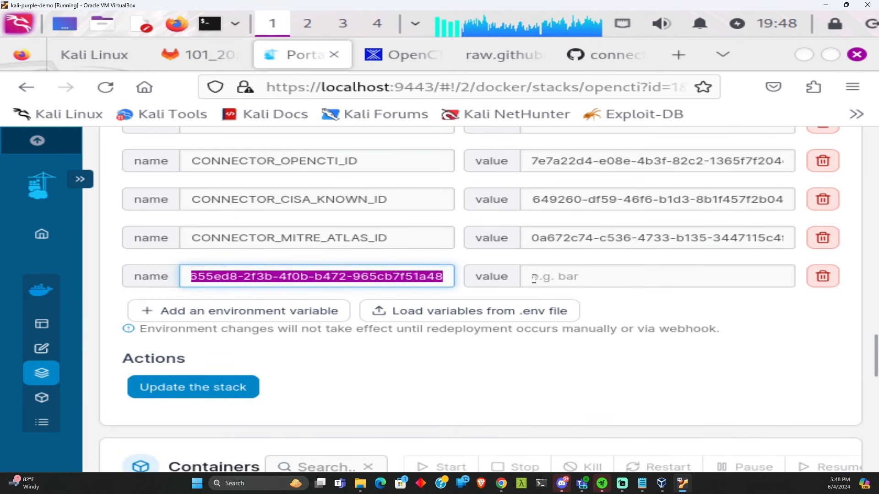
key(ctrl+x)
click(553, 280)
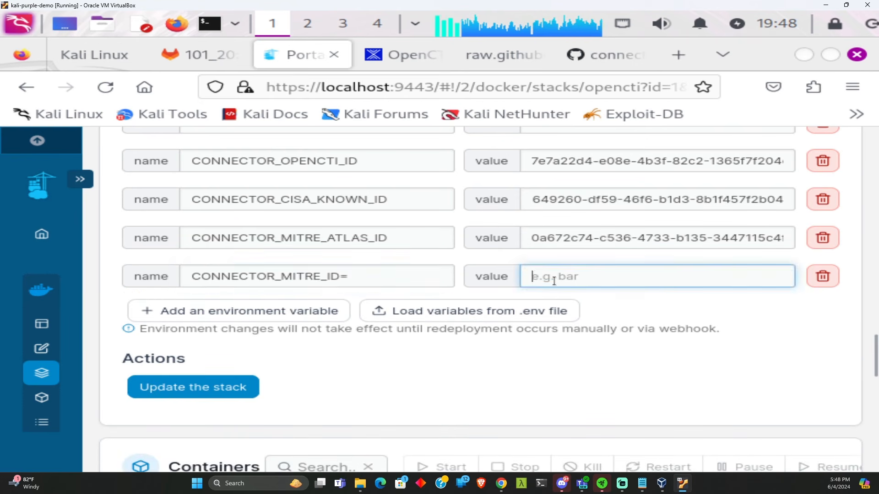
key(ctrl+v)
click(354, 278)
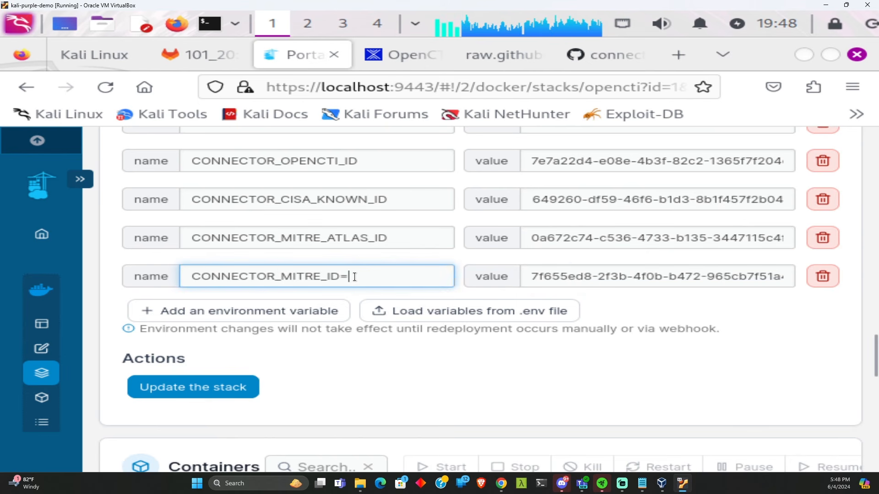
key(BackSpace)
In the stack's compose file, set the connector-mitre service's CONNECTOR_ID to ${CONNECTOR_MITRE_ID}, matching the environment variable name.
scroll(355, 380, up, 8)
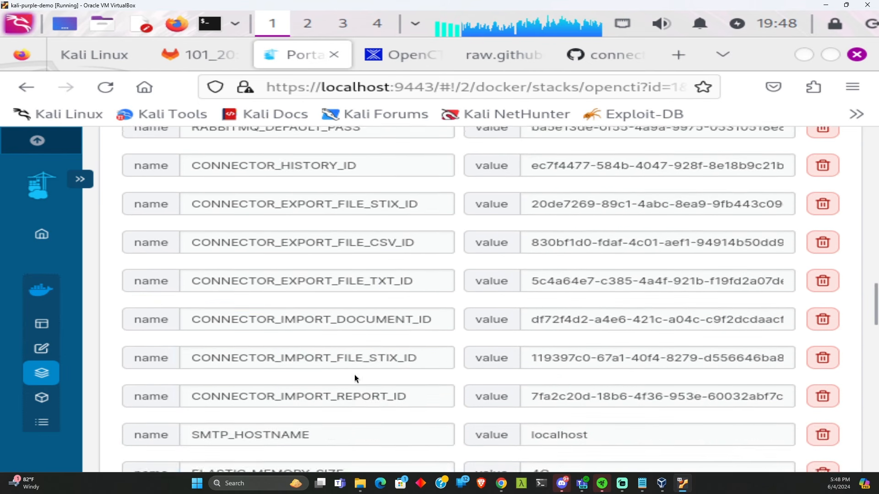
scroll(354, 374, up, 12)
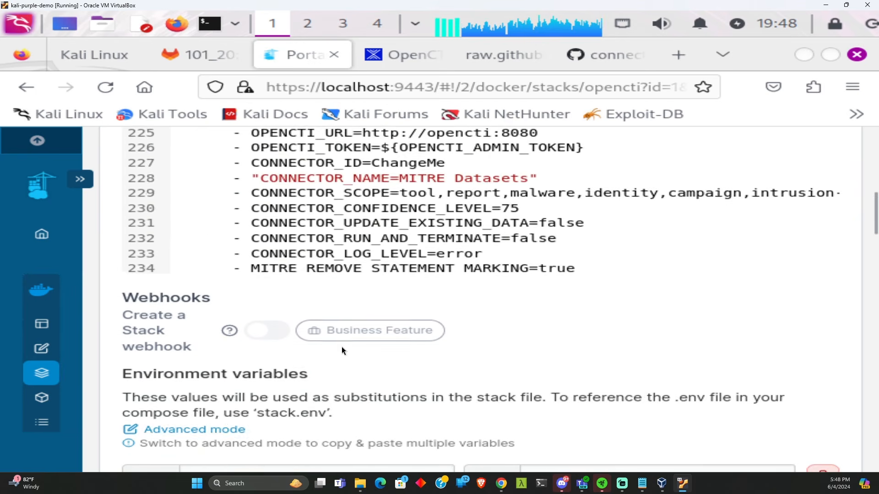
scroll(342, 351, up, 2)
scroll(365, 286, down, 5)
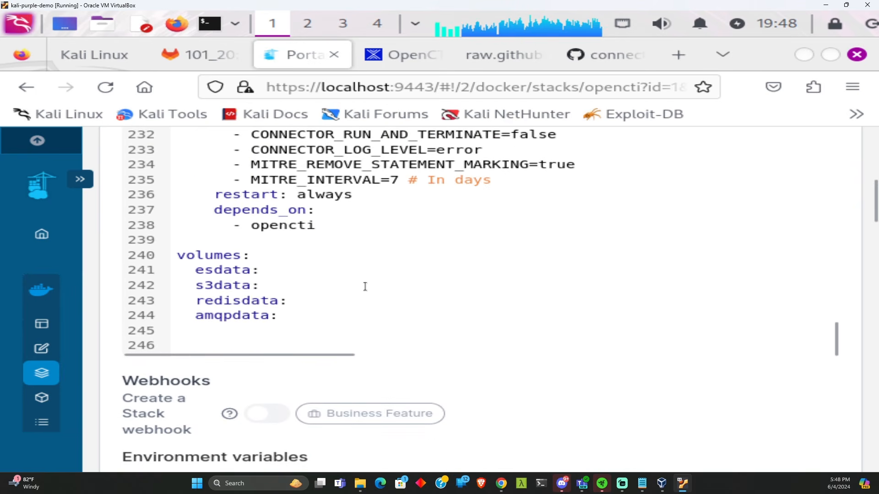
scroll(365, 289, up, 5)
scroll(365, 289, down, 3)
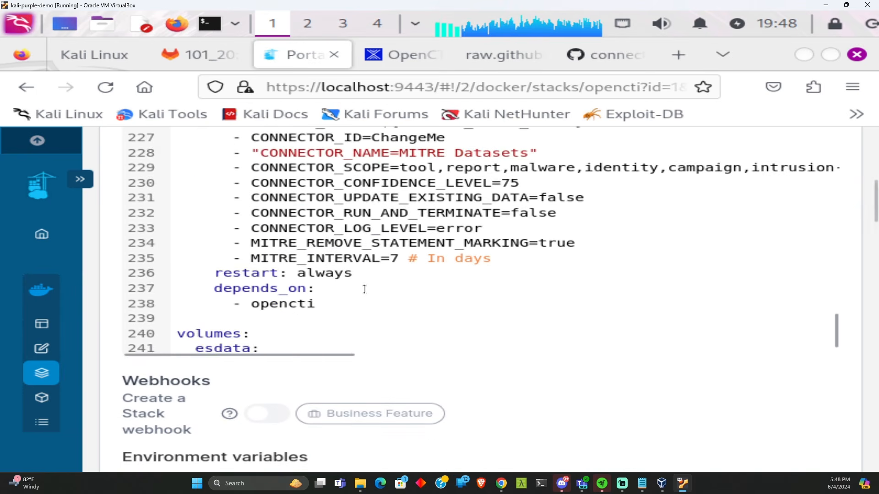
scroll(365, 290, up, 2)
scroll(364, 289, up, 7)
scroll(364, 289, down, 2)
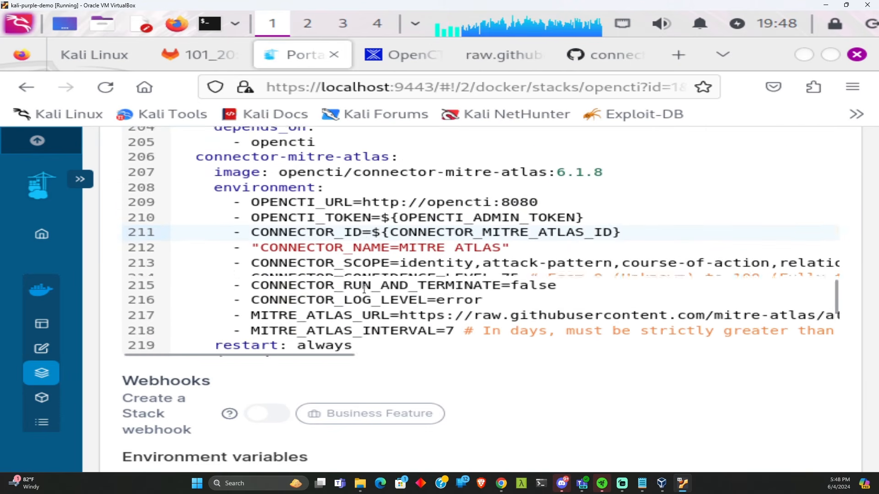
scroll(365, 289, down, 5)
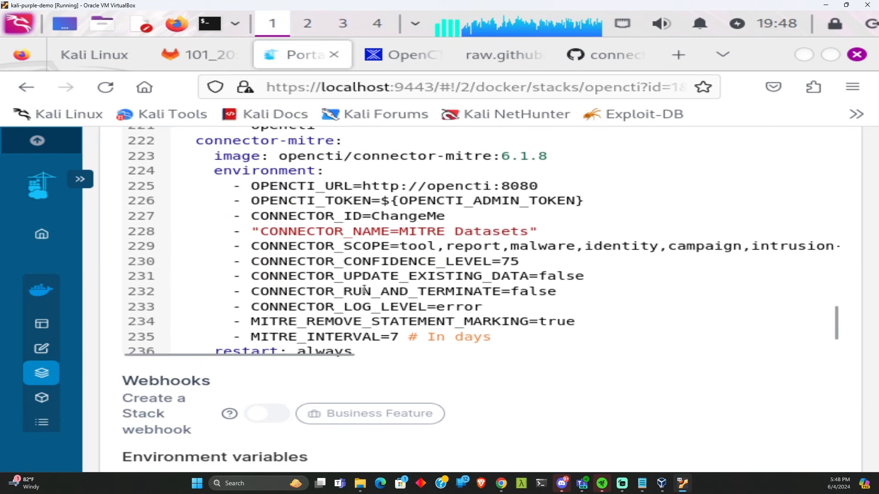
double_click(386, 216)
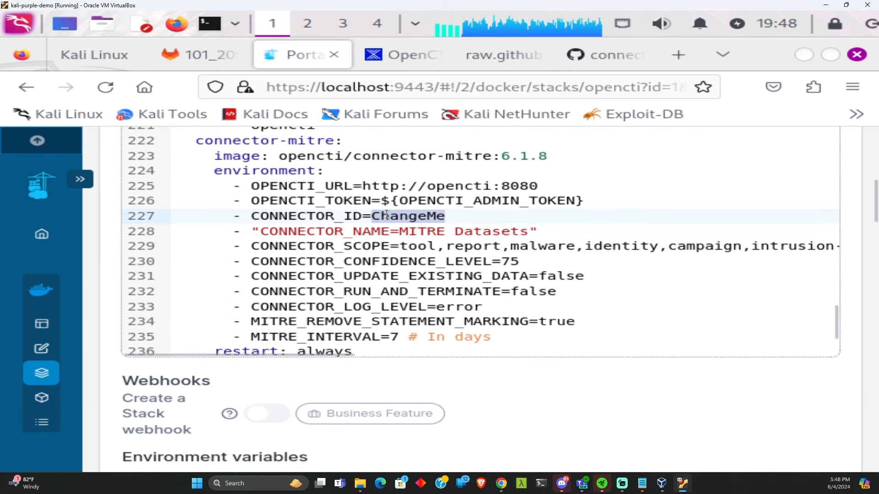
key(BackSpace)
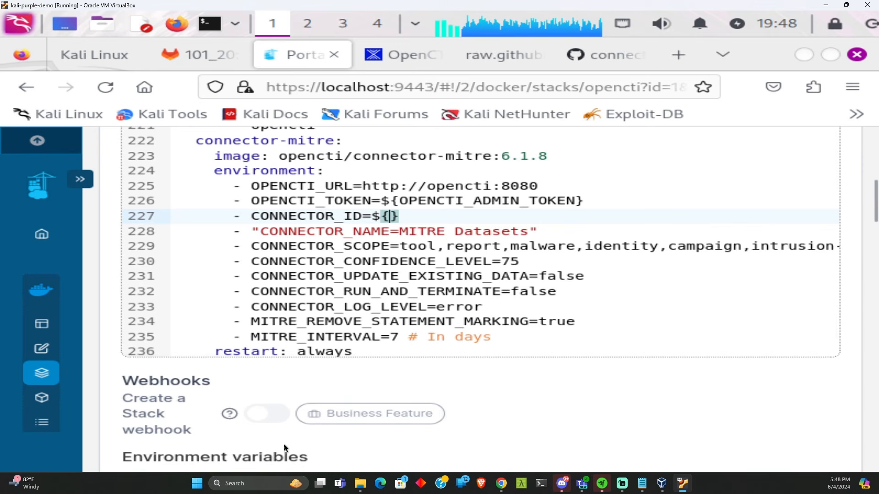
scroll(284, 446, down, 20)
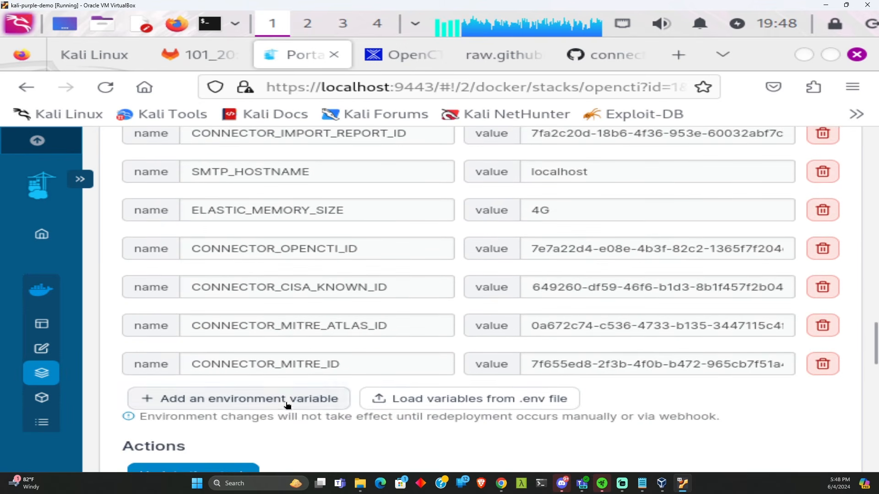
double_click(273, 367)
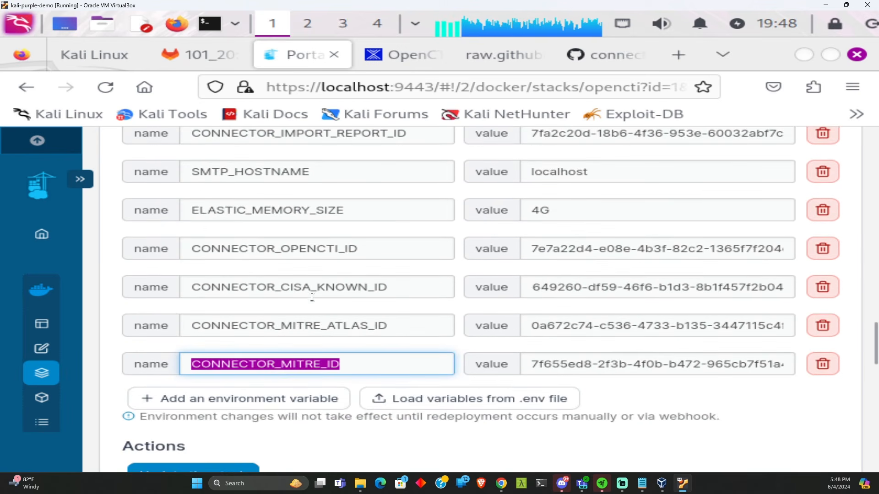
scroll(312, 297, up, 15)
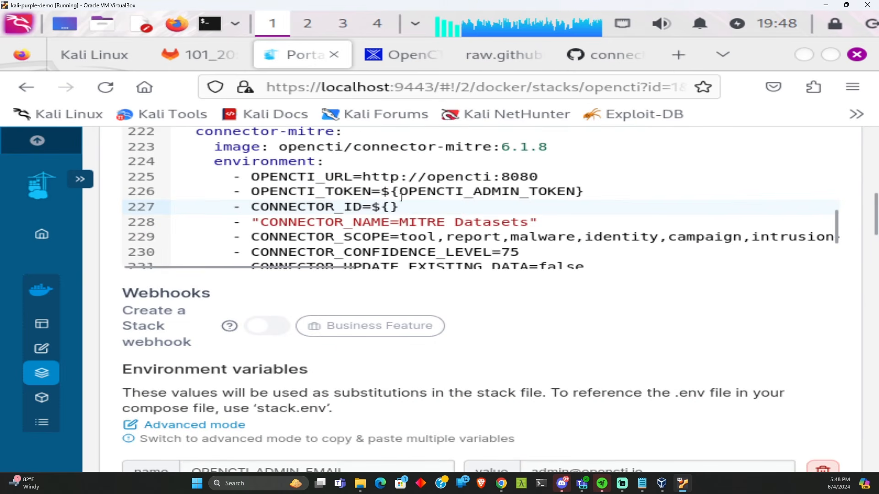
click(390, 207)
key(ctrl+v)
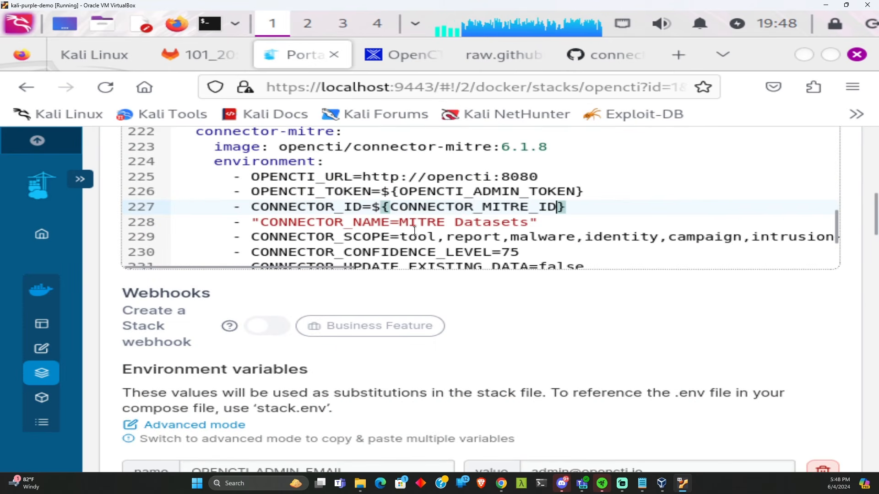
Review the MITRE ATLAS, MITRE Datasets and earlier connector definitions in the compose file.
scroll(388, 236, up, 6)
scroll(388, 236, down, 4)
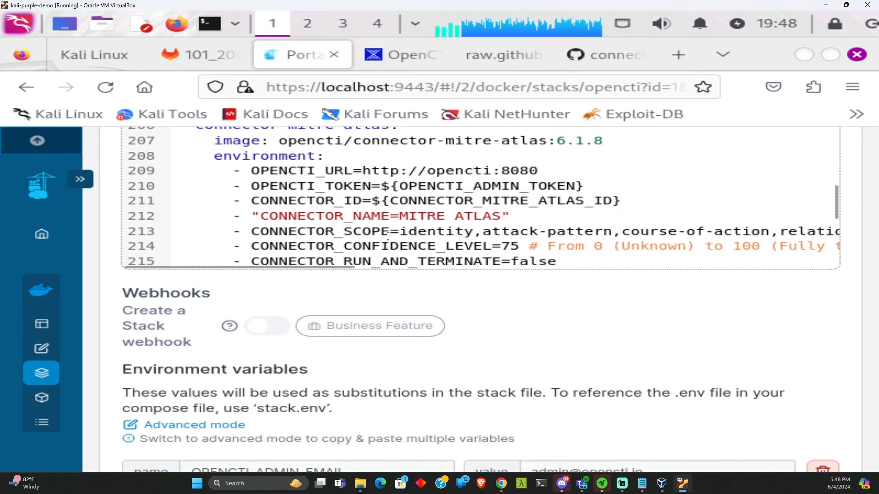
scroll(387, 236, down, 3)
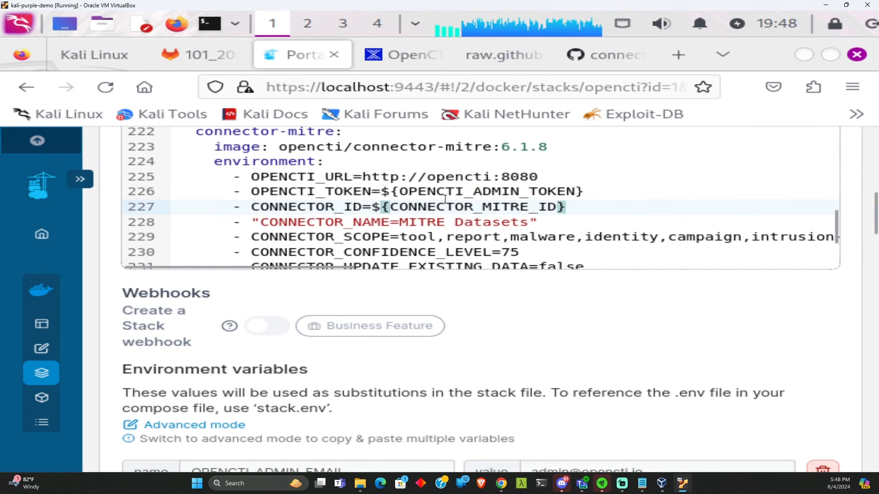
scroll(443, 216, down, 2)
scroll(442, 218, up, 10)
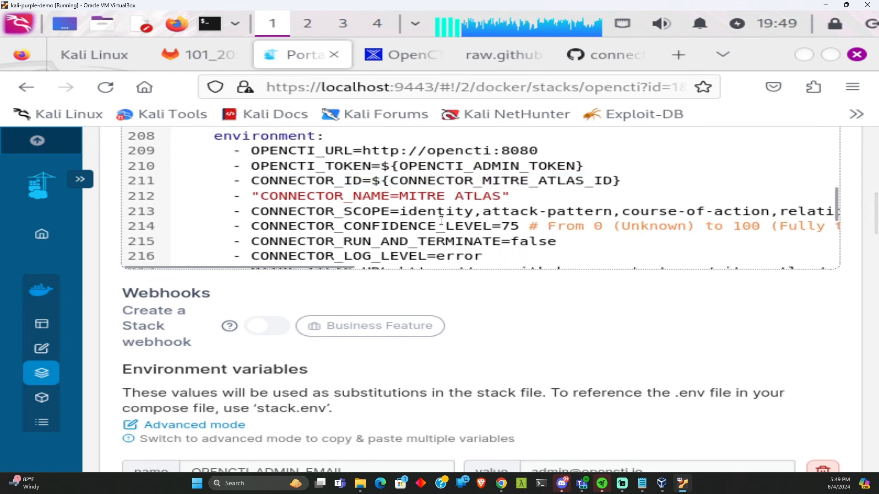
scroll(440, 220, up, 11)
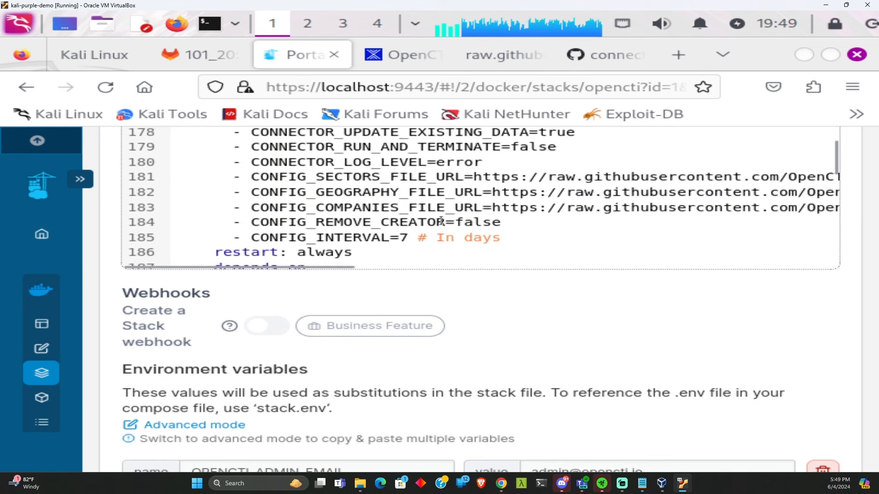
scroll(441, 220, up, 7)
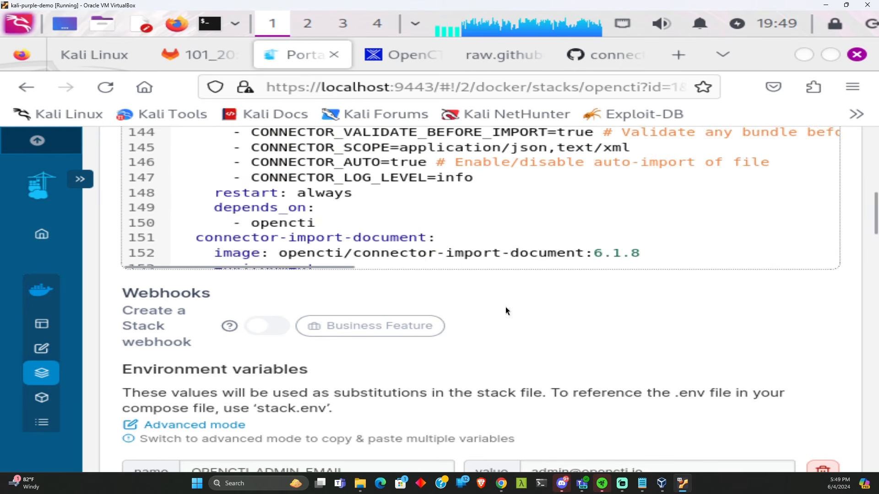
Update the opencti stack with the edited compose file and environment variables, and confirm the redeployment.
scroll(505, 307, down, 4)
scroll(505, 307, down, 15)
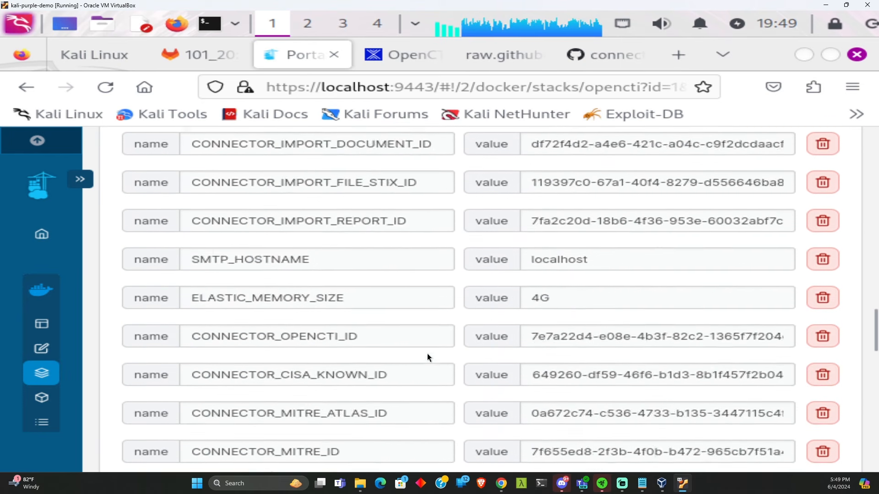
scroll(237, 247, down, 5)
scroll(219, 274, up, 4)
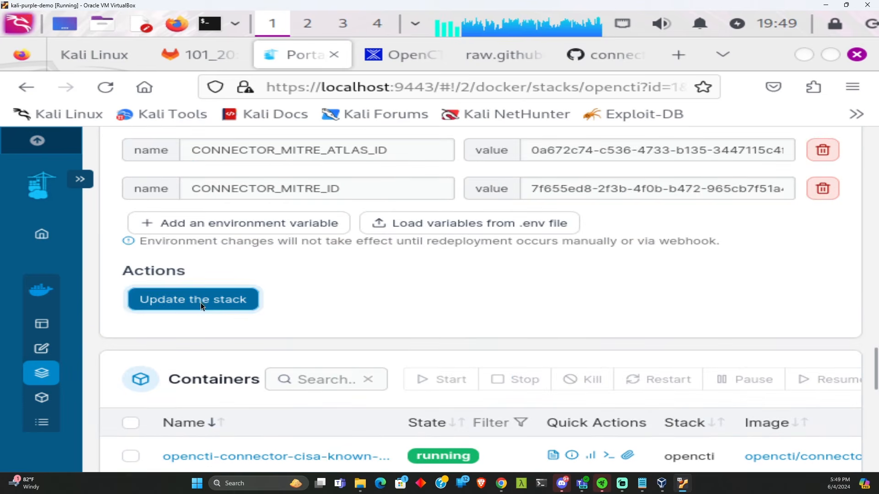
click(204, 302)
click(506, 357)
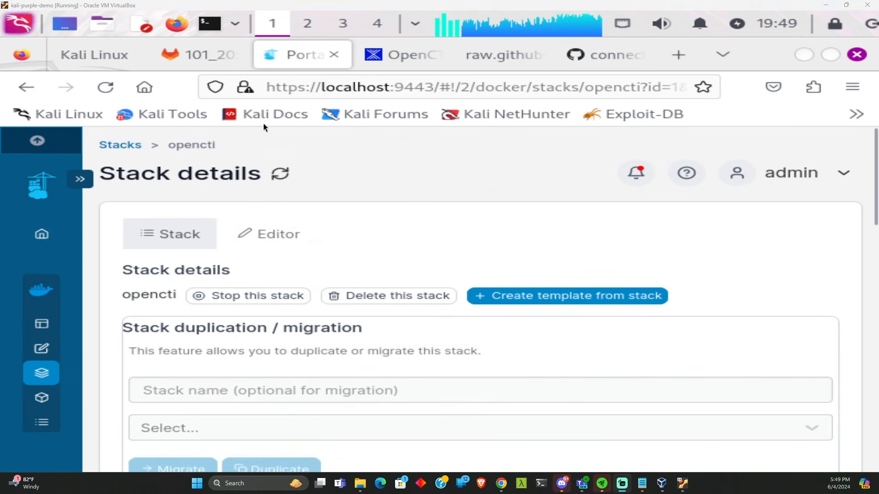
Reopen the opencti stack from the stacks list and check the state of its connector containers, including mitre and mitre-atlas.
scroll(355, 266, down, 7)
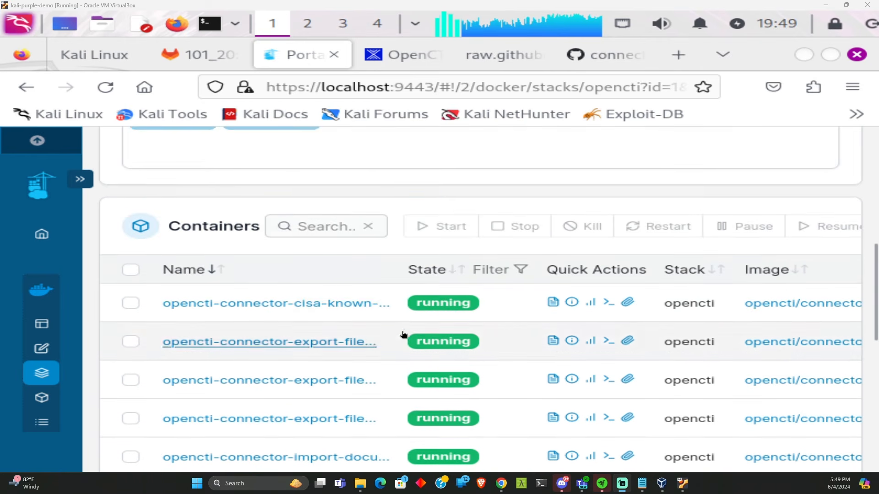
scroll(392, 333, down, 2)
scroll(287, 300, up, 5)
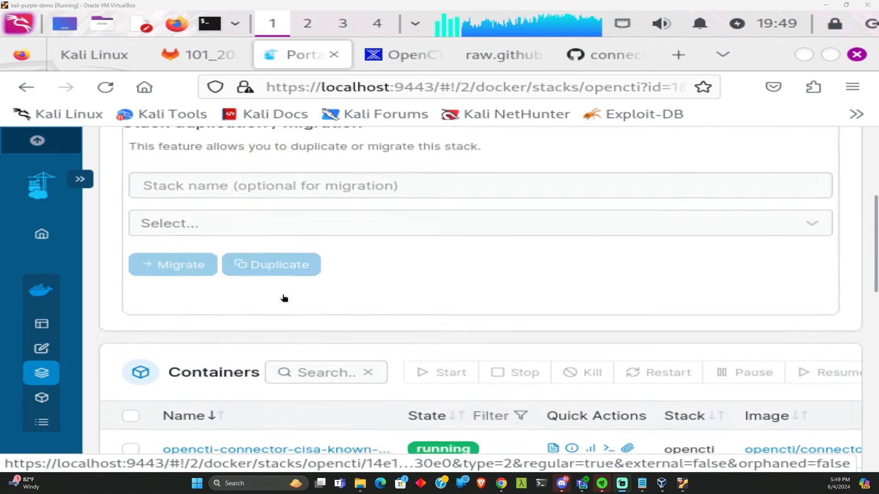
scroll(284, 298, up, 4)
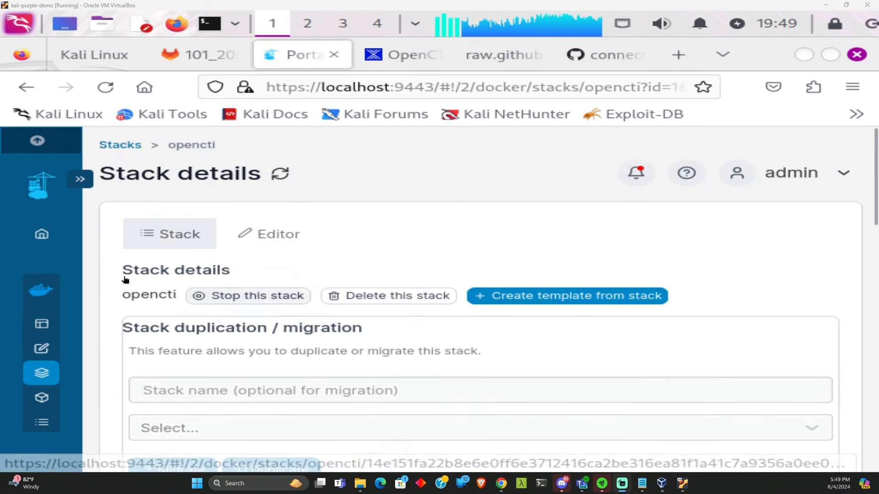
click(41, 375)
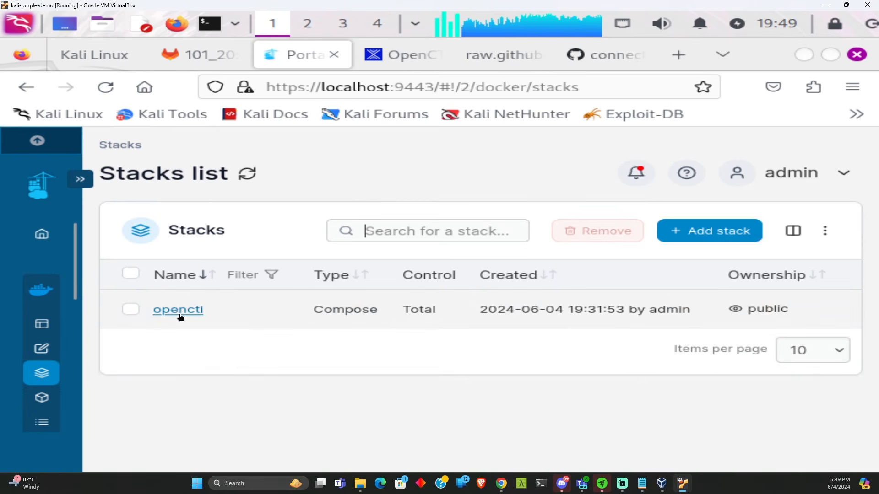
click(179, 311)
scroll(366, 288, down, 2)
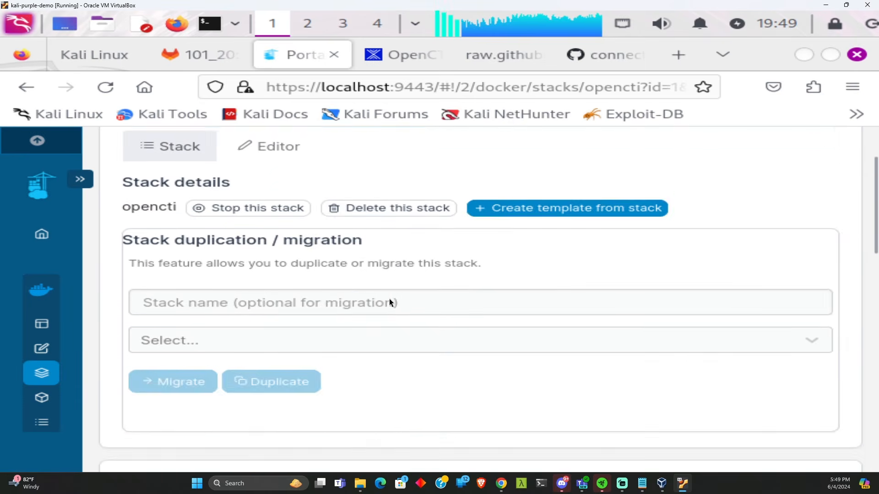
scroll(389, 298, down, 5)
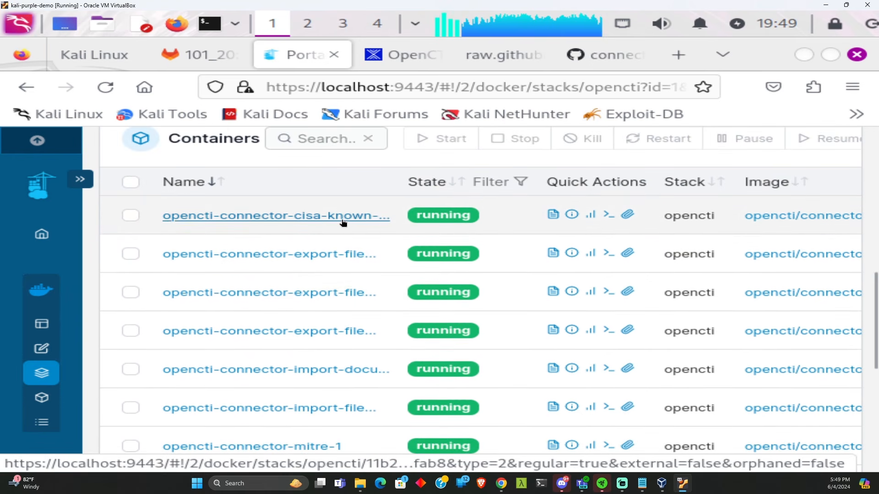
scroll(280, 305, down, 2)
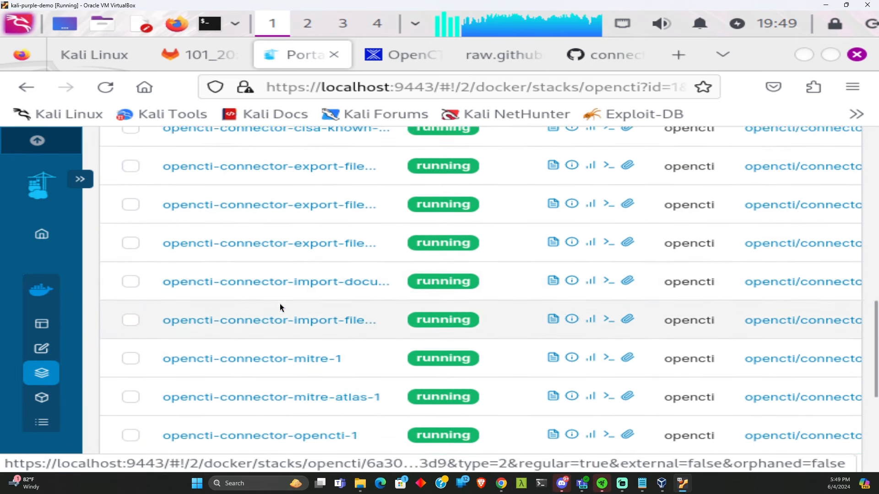
scroll(255, 327, down, 2)
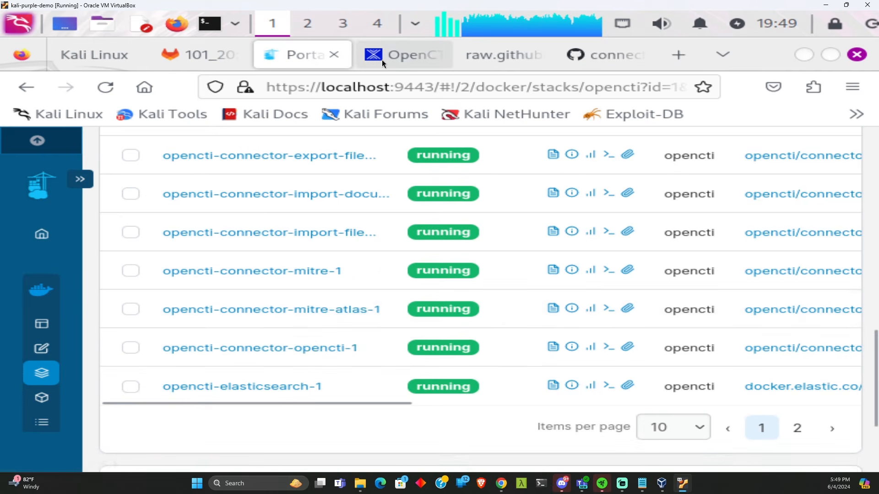
Switch to OpenCTI, review the registered ingestion connectors, and open the CISA Known Exploited Vulnerabilities connector's details.
click(382, 60)
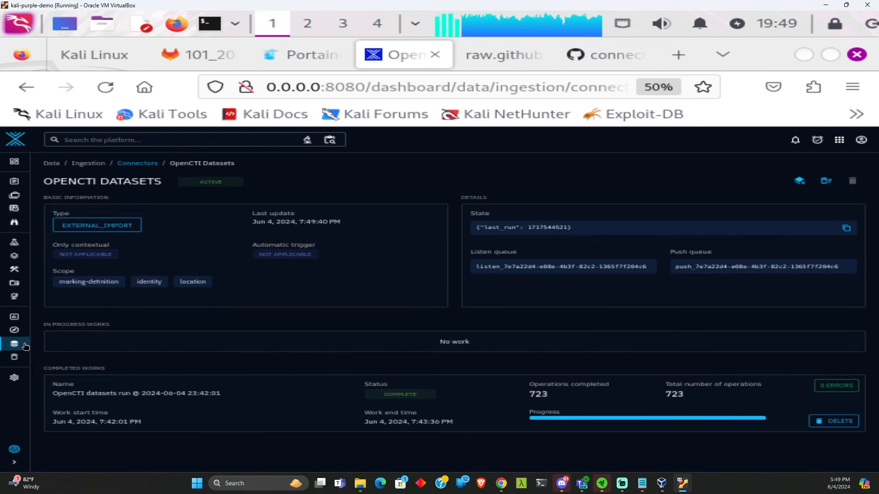
mouse_move(15, 344)
click(66, 381)
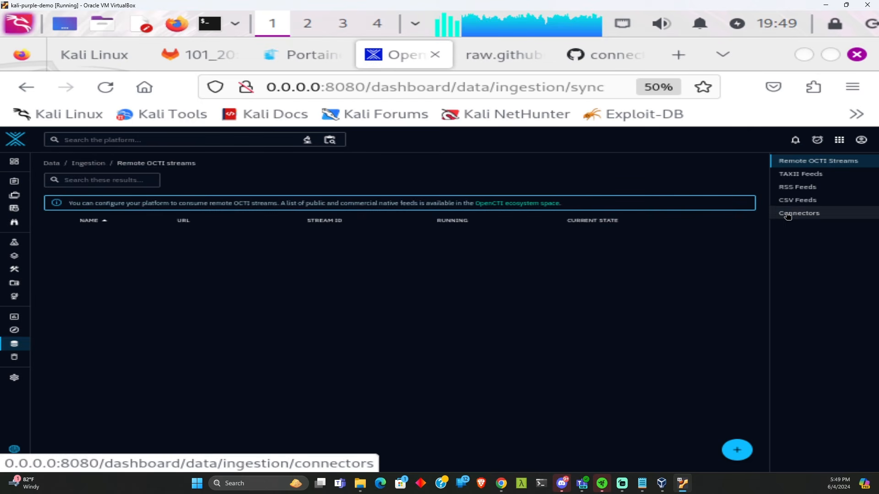
click(788, 215)
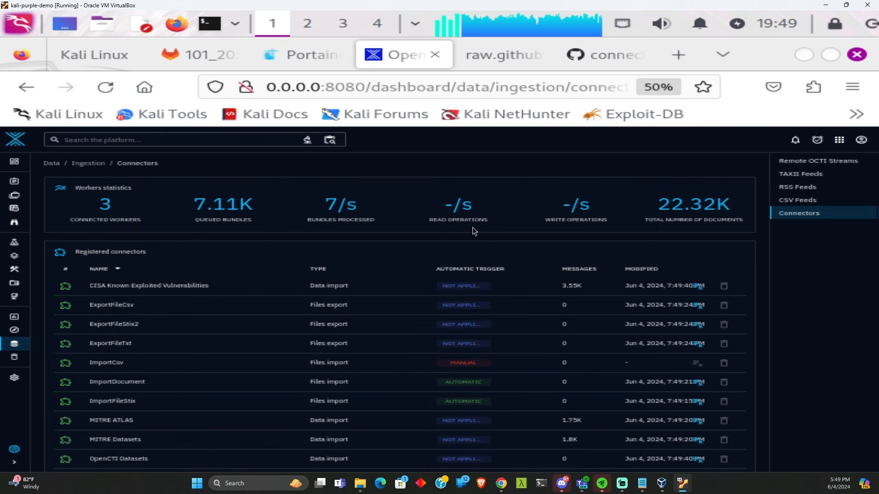
scroll(472, 227, down, 2)
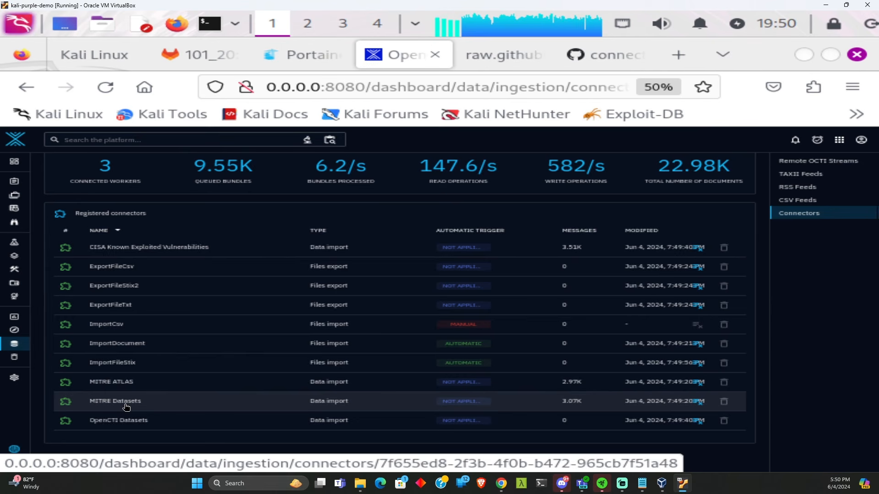
click(145, 248)
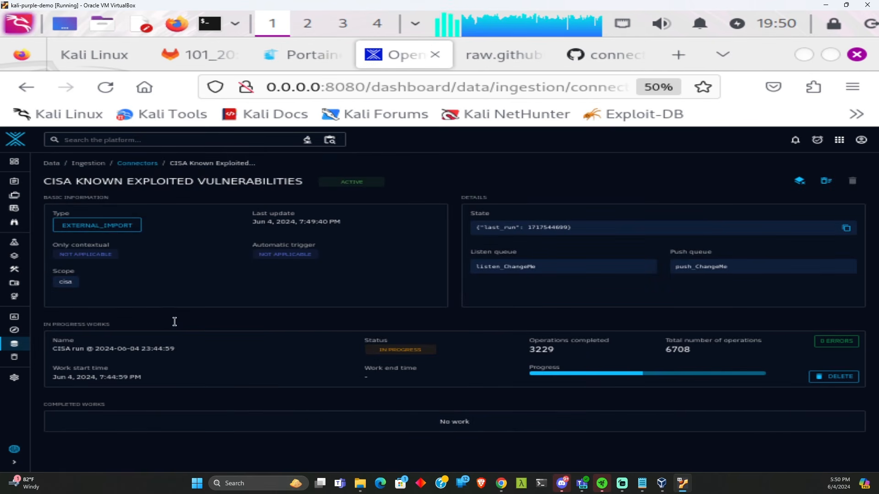
Return to the OpenCTI home dashboard and look over its threat, malware and relationship widgets.
click(12, 142)
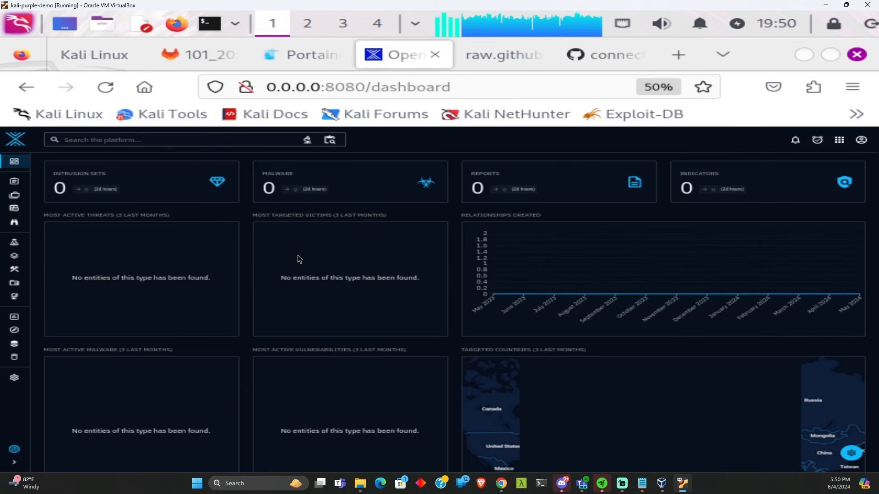
scroll(275, 261, down, 3)
scroll(218, 288, up, 3)
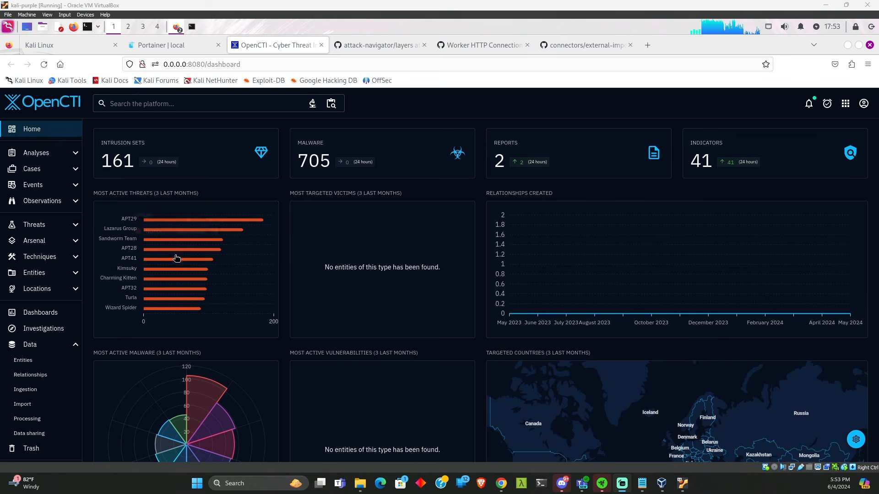
Inspect the relationship counts in the Most Active Threats chart, and open the list of individual threat actors.
mouse_move(172, 292)
mouse_move(193, 222)
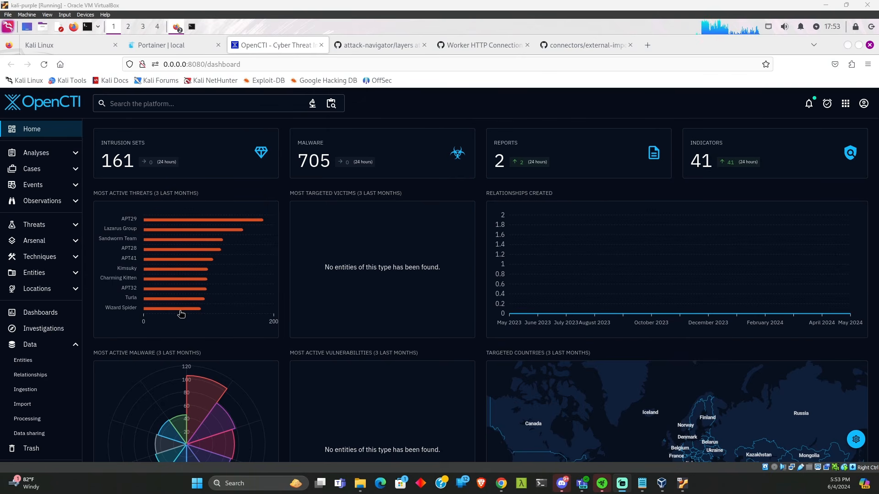
mouse_move(182, 313)
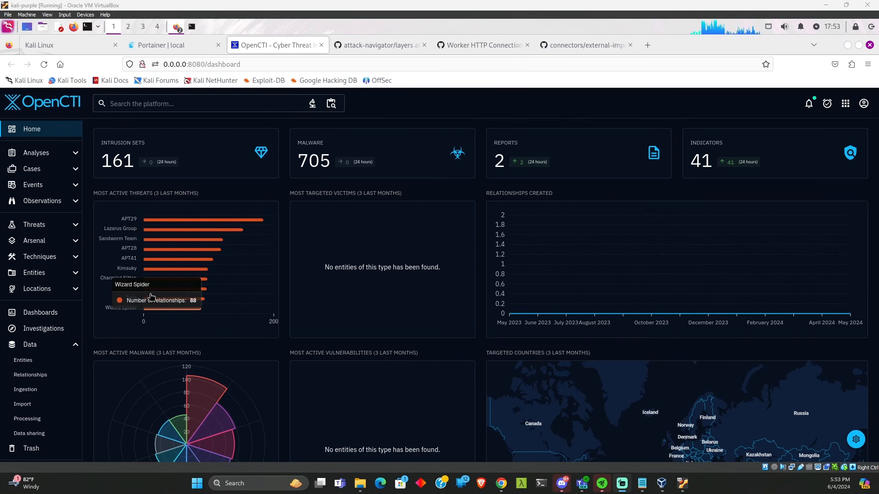
click(56, 229)
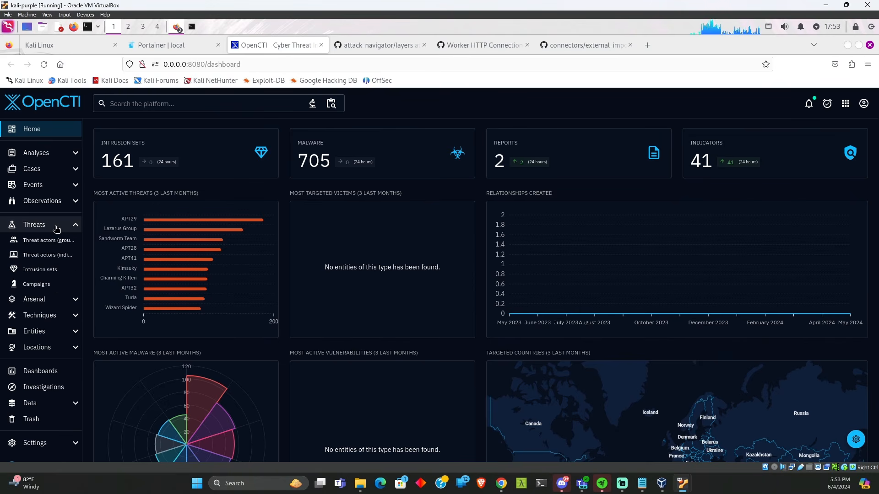
click(58, 301)
click(48, 224)
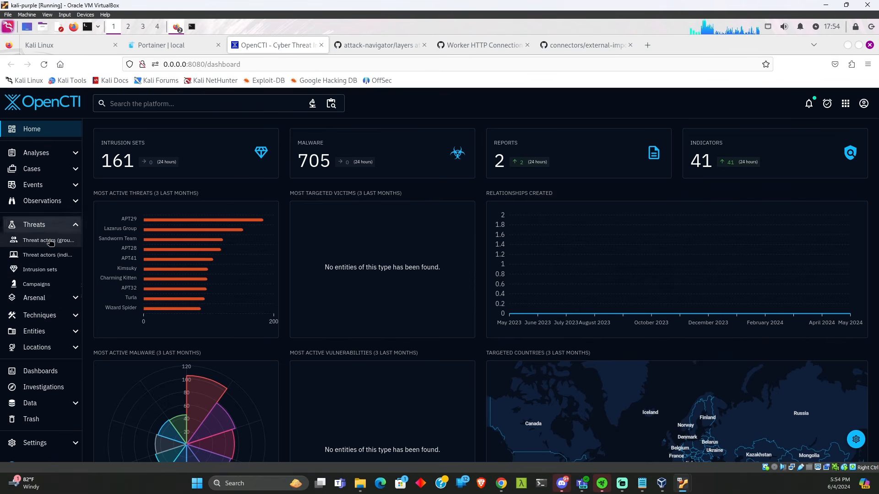
click(43, 254)
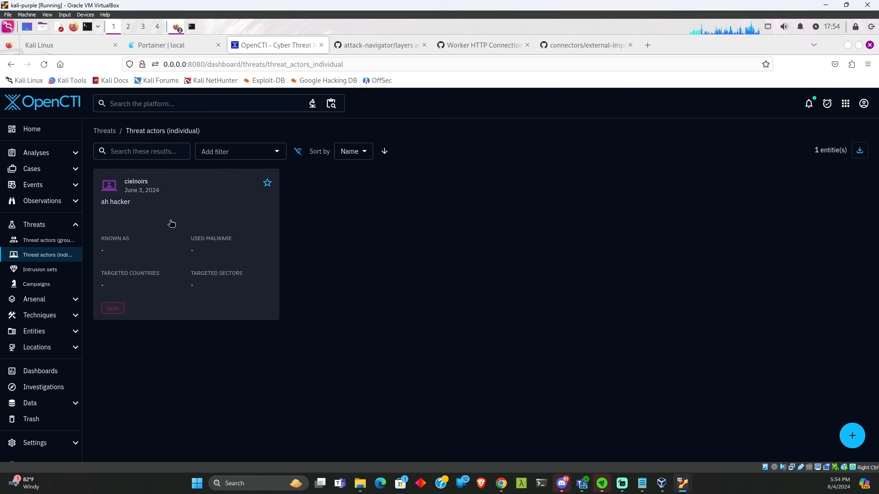
Search the Arsenal malware list for "ryuk", open the Ryuk entry and review its overview details and latest relationships.
click(51, 306)
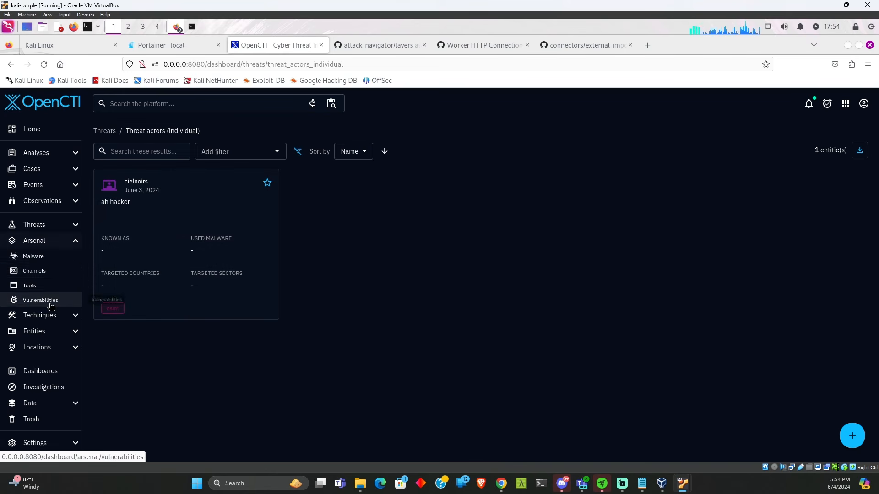
click(37, 264)
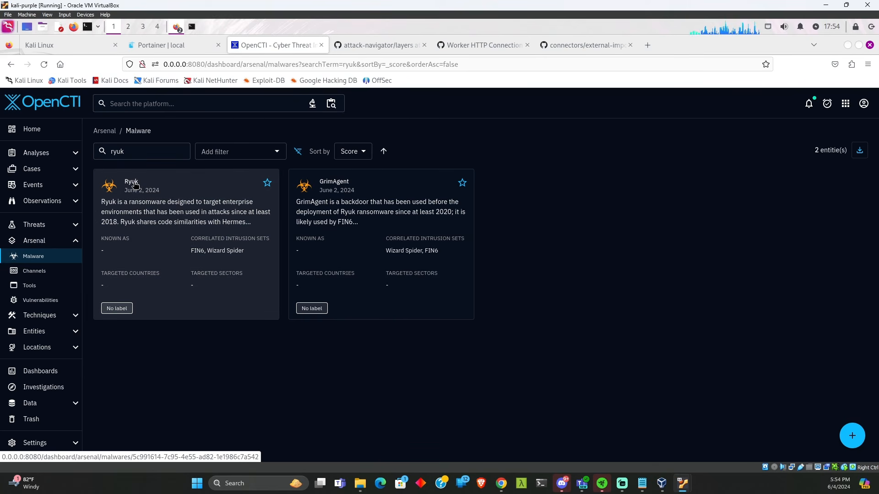
click(135, 185)
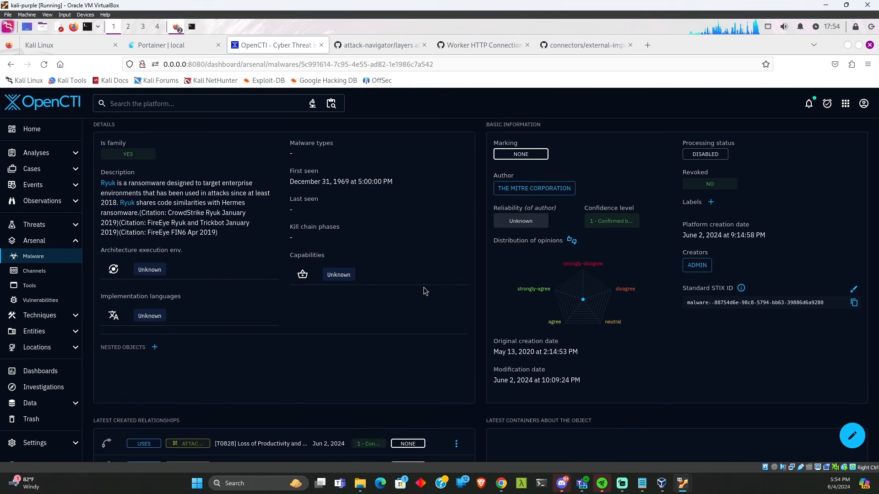
scroll(424, 289, down, 5)
scroll(423, 291, up, 5)
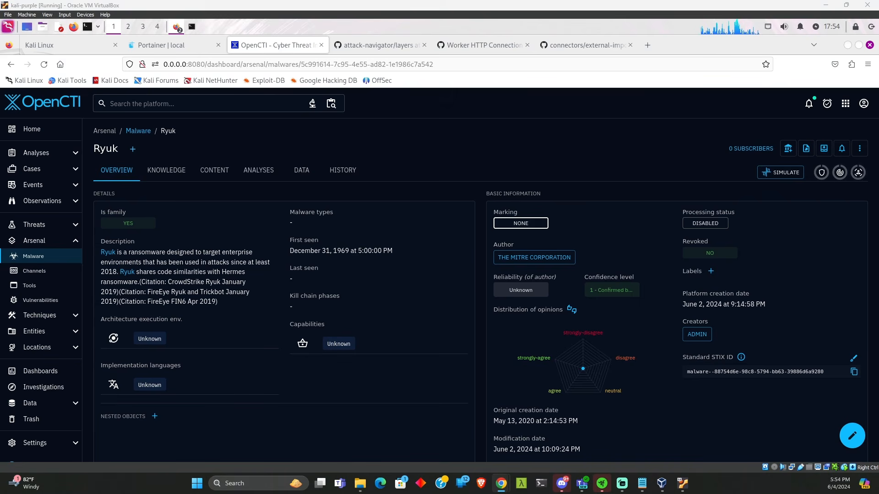
Switch to the Kali Purple wiki in Chrome, open the 101_30: GVM page and skim its setup instructions through to the end.
drag(366, 493, 432, 4)
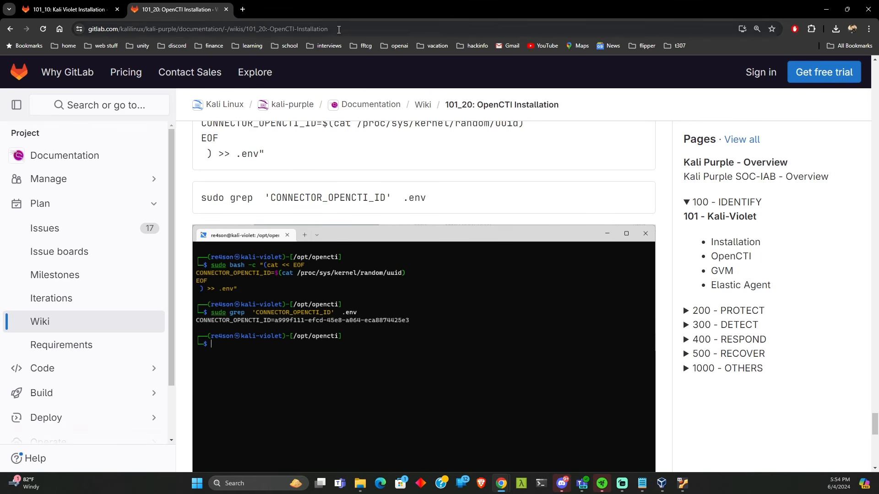
click(336, 30)
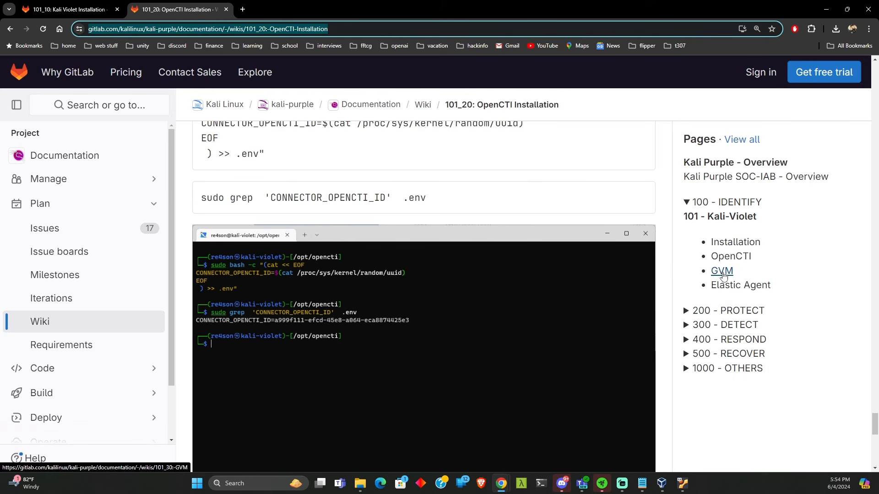
click(722, 272)
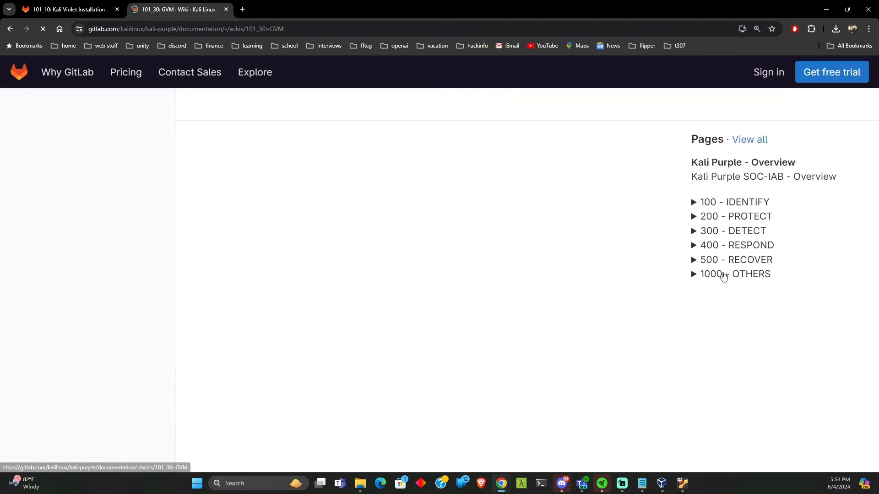
scroll(453, 272, down, 3)
scroll(453, 273, down, 20)
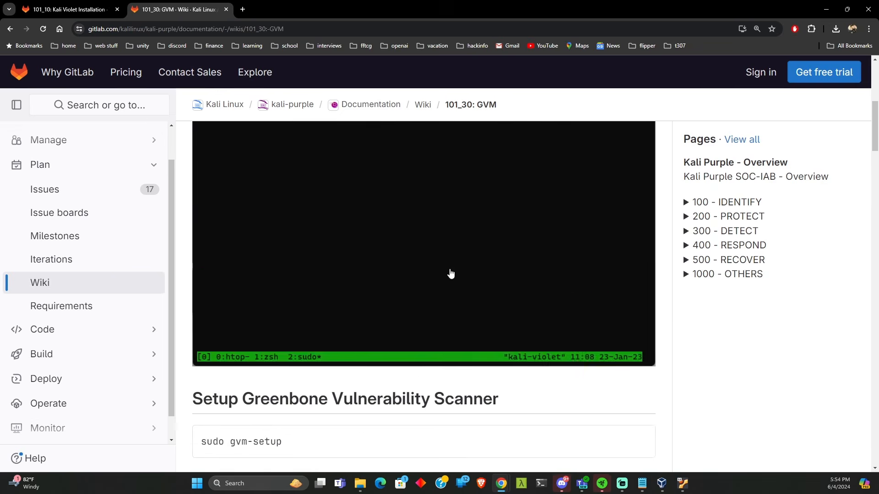
scroll(444, 272, down, 20)
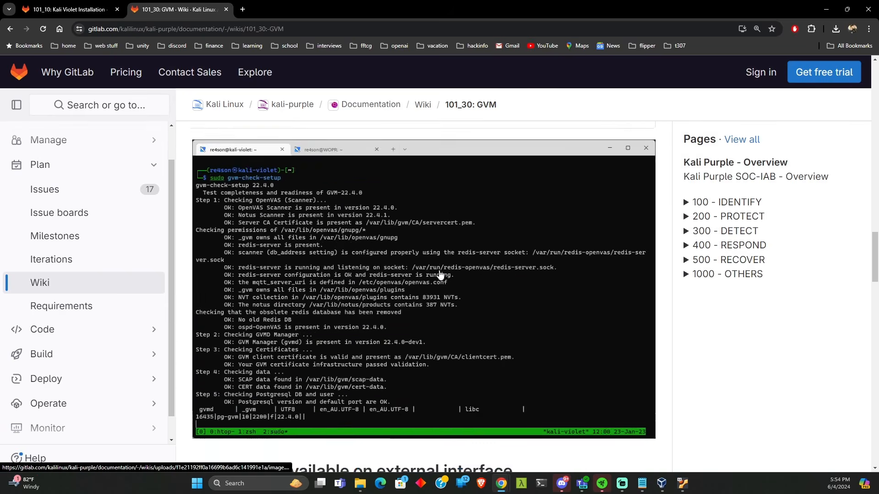
scroll(437, 286, down, 12)
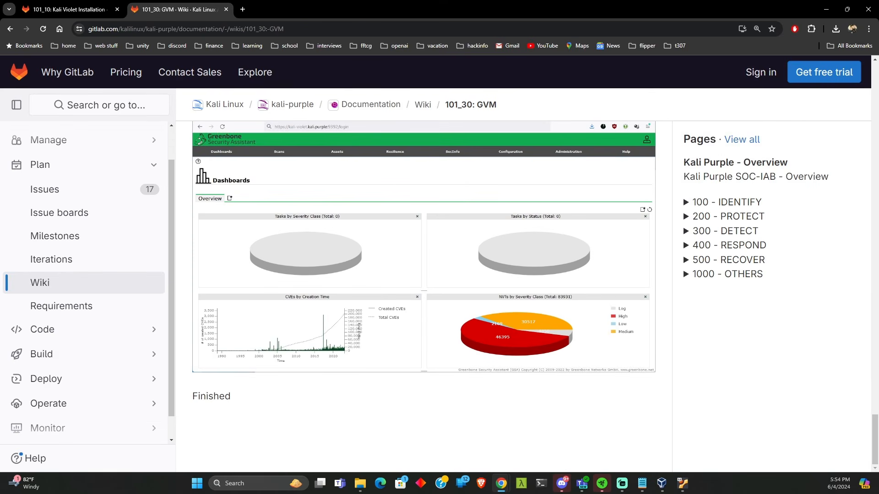
Return to the kali-purple virtual machine and browse the tool categories in its applications menu, from 001 - Identify to the numbered attack categories.
click(828, 9)
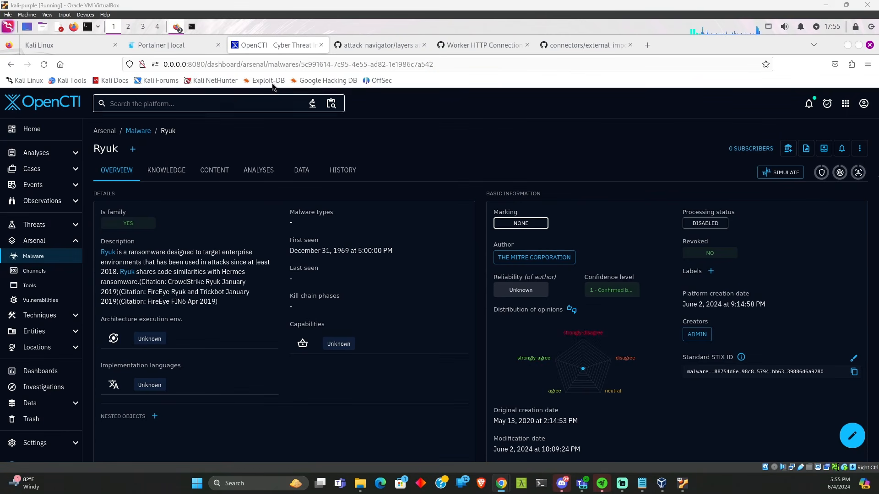
click(11, 28)
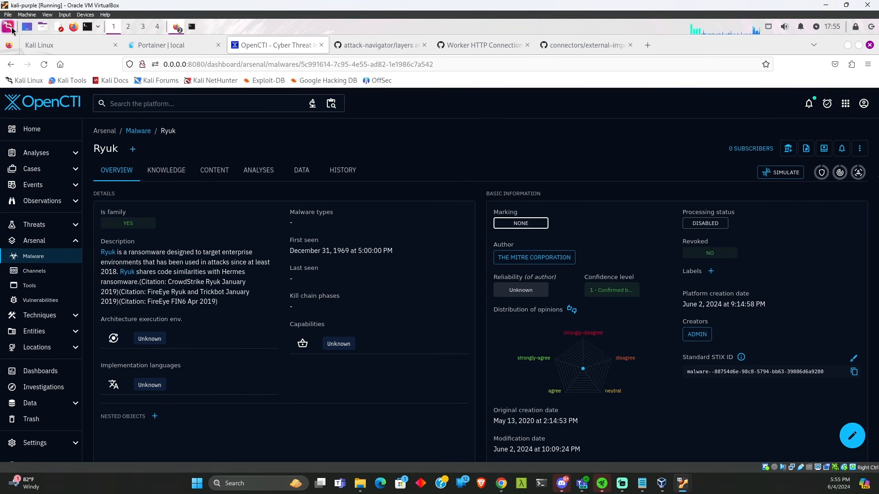
click(12, 28)
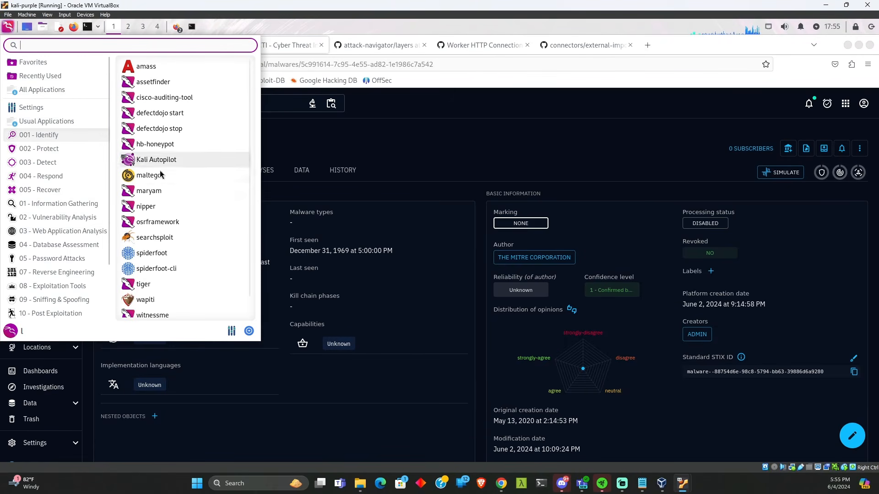
scroll(160, 174, down, 1)
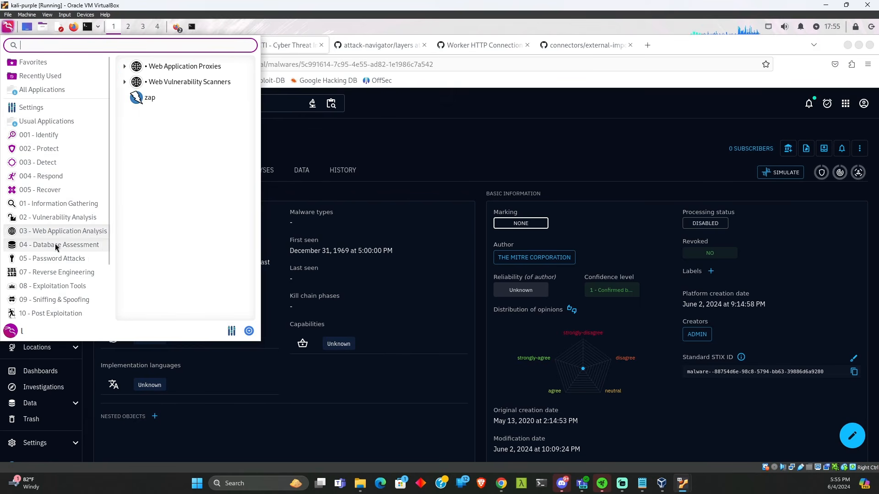
Switch to the kali2024 virtual machine and look through its application categories, such as Vulnerability Analysis, Wireless Attacks and Exploitation Tools.
mouse_move(681, 488)
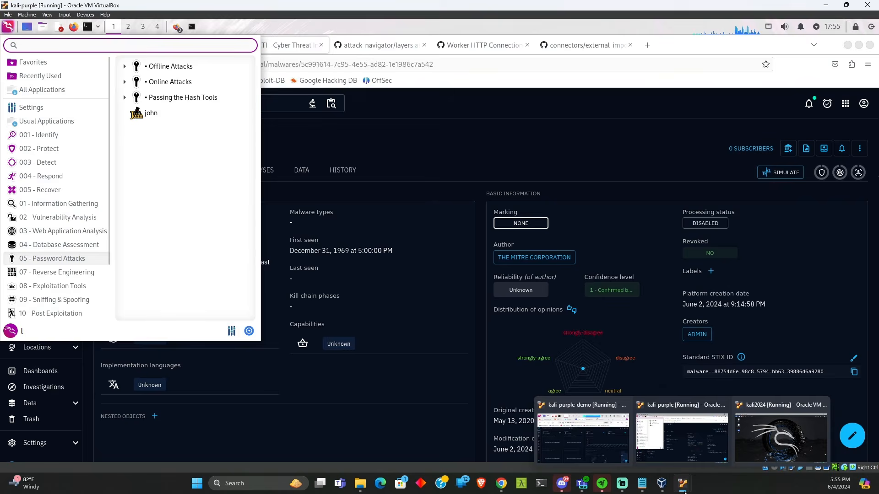
click(787, 438)
click(7, 28)
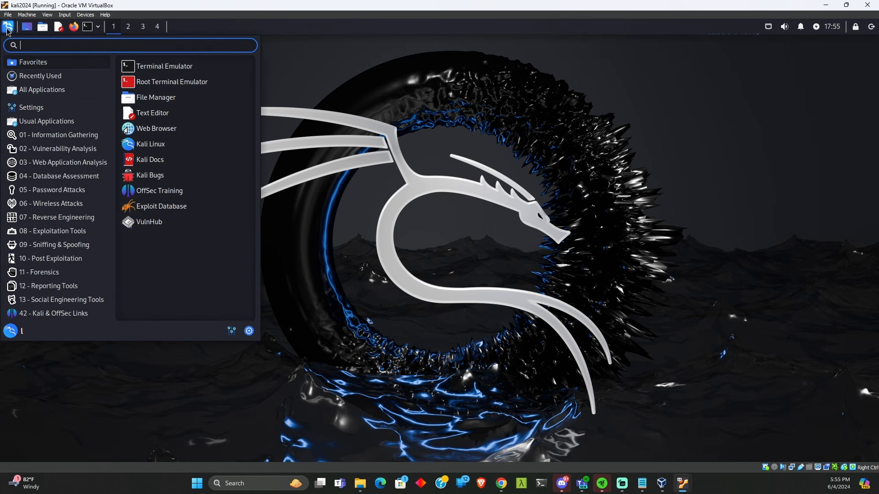
mouse_move(59, 137)
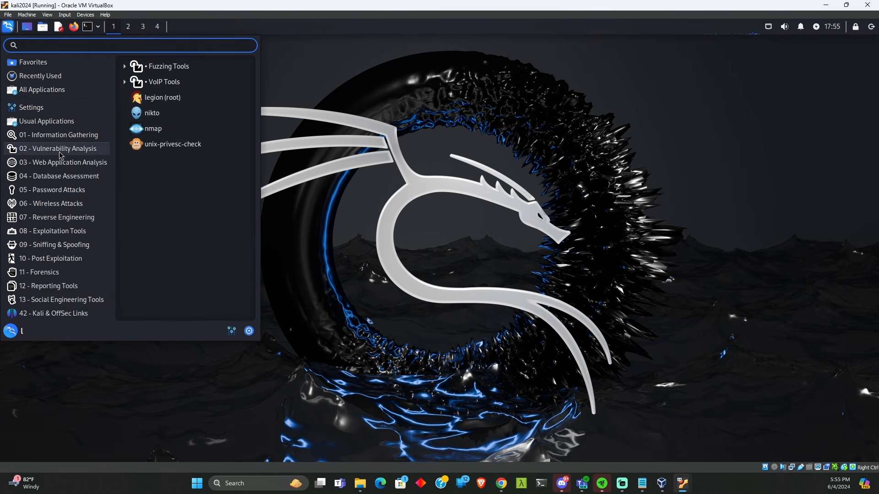
mouse_move(60, 168)
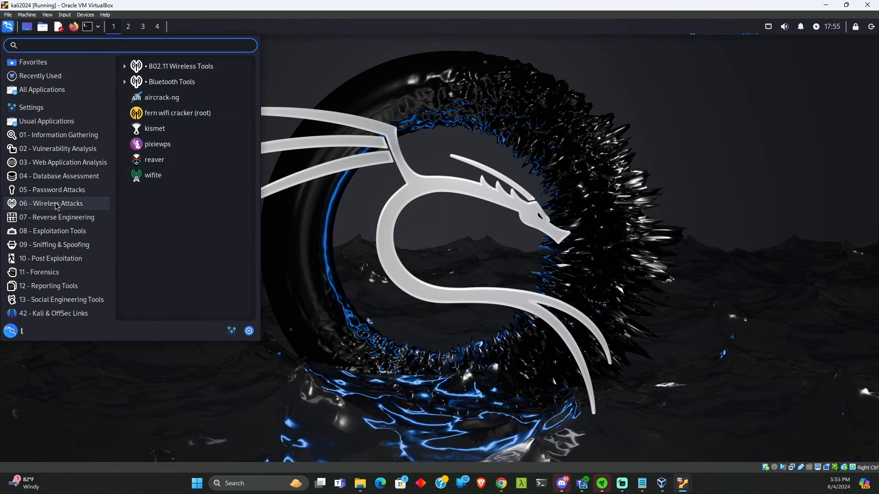
mouse_move(53, 237)
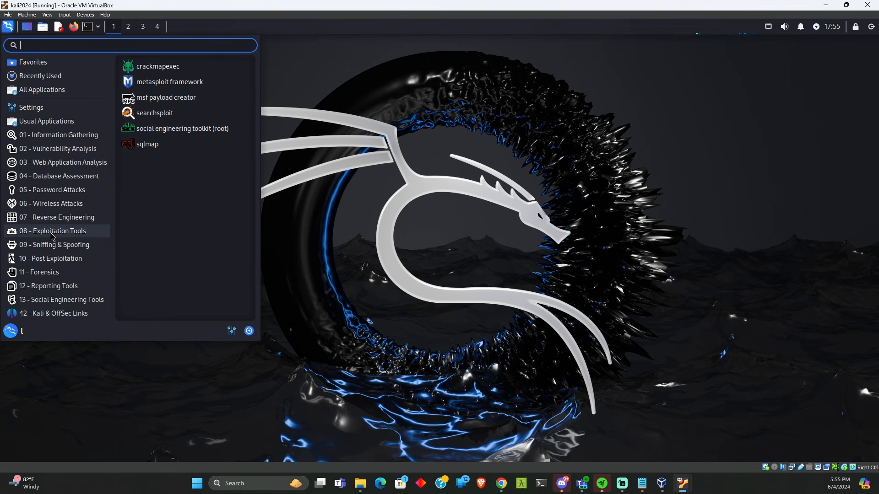